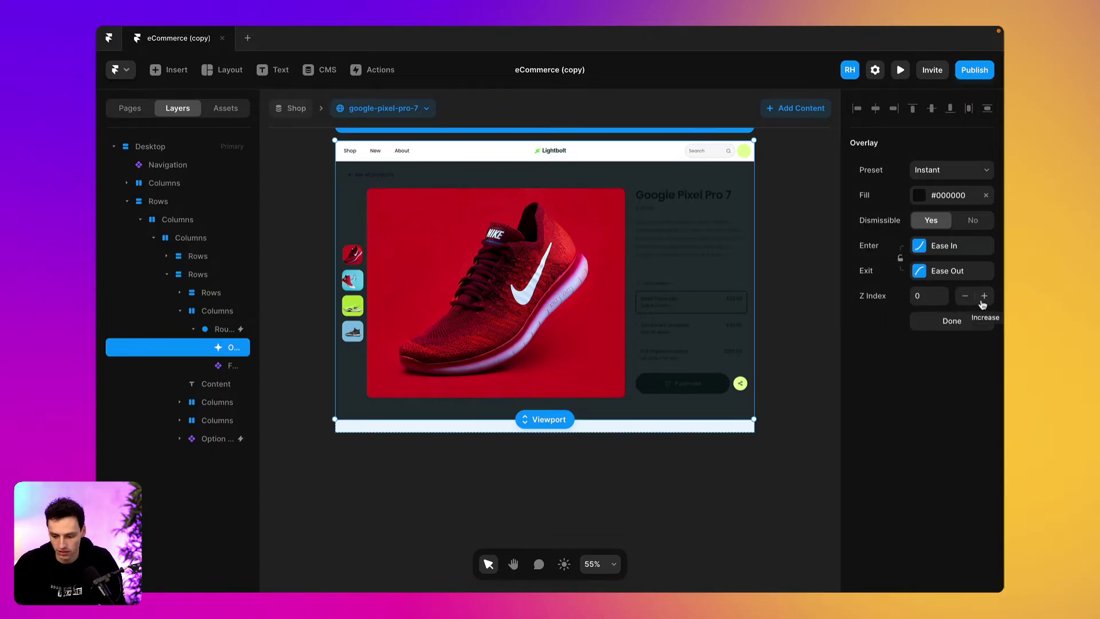
- Raise the overlay's Z Index to 2 and finish editing the overlay
{"action": "left_click", "coordinate": [983, 296]}
{"action": "left_click", "coordinate": [983, 296]}
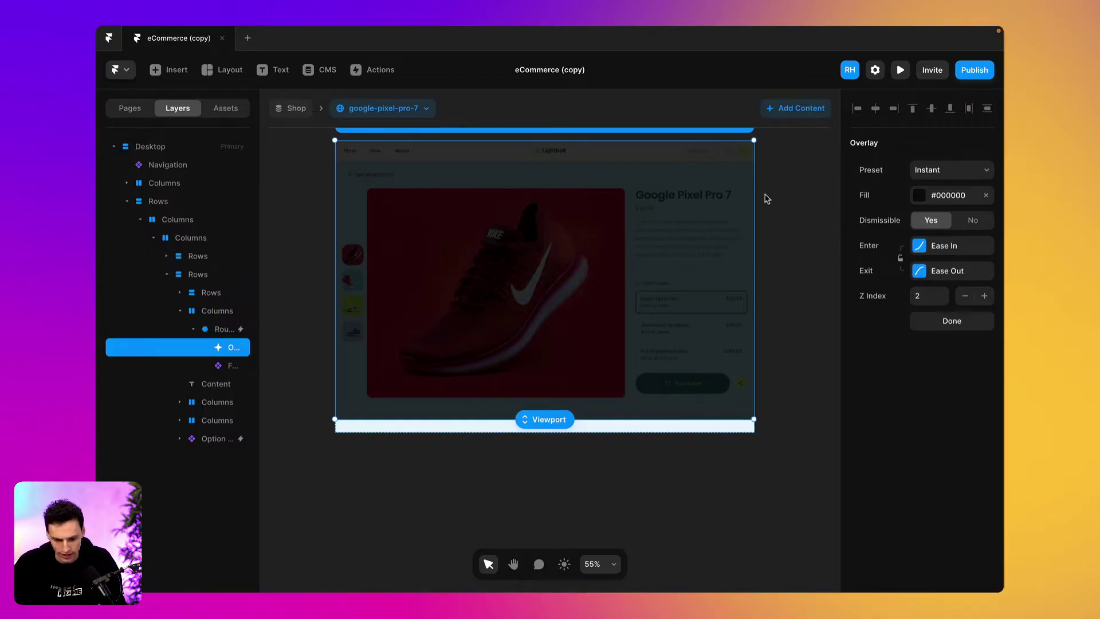
{"action": "left_click", "coordinate": [794, 196]}
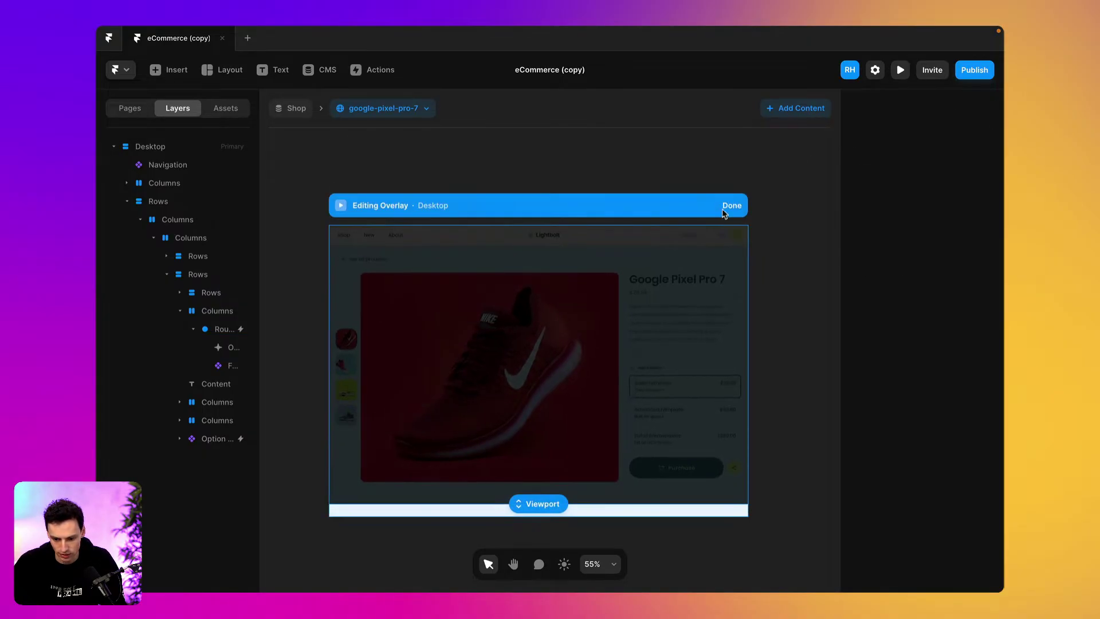
{"action": "left_click", "coordinate": [729, 205]}
- Preview the page, open and dismiss the share button's overlay twice, and return to the editor
{"action": "left_click", "coordinate": [899, 74]}
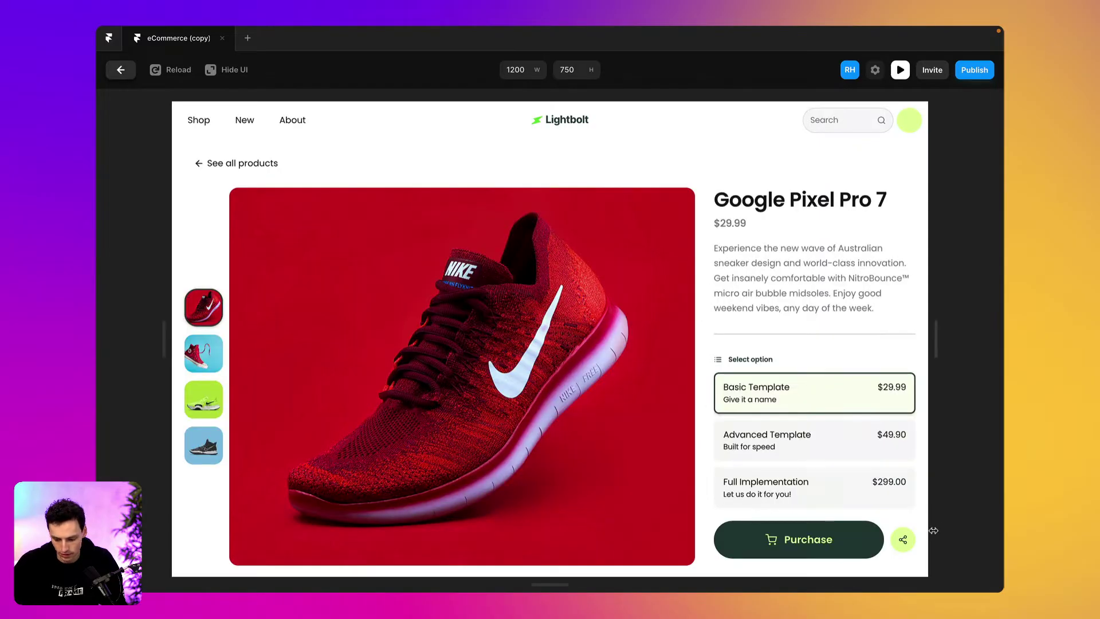
{"action": "left_click", "coordinate": [904, 540]}
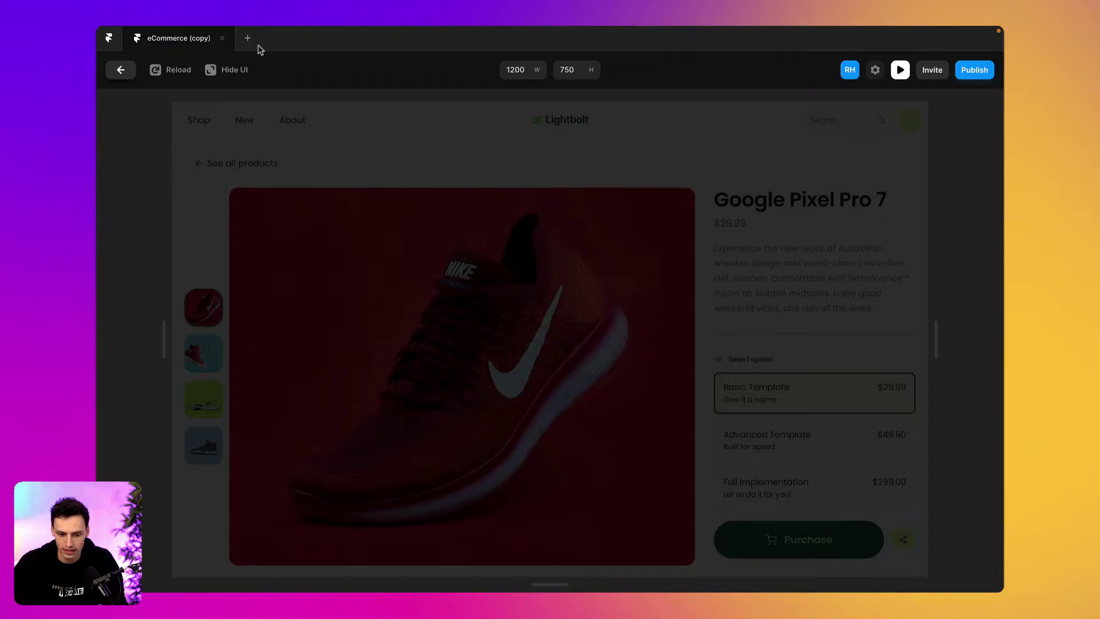
{"action": "left_click", "coordinate": [312, 194]}
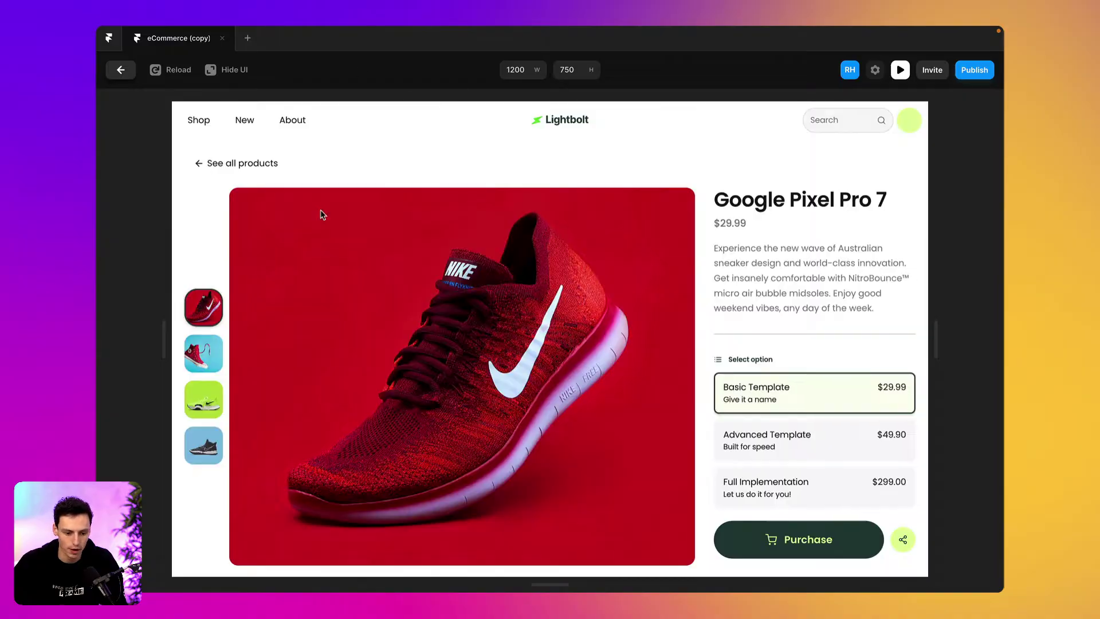
{"action": "left_click", "coordinate": [904, 541]}
{"action": "left_click", "coordinate": [694, 301]}
{"action": "left_click", "coordinate": [120, 70]}
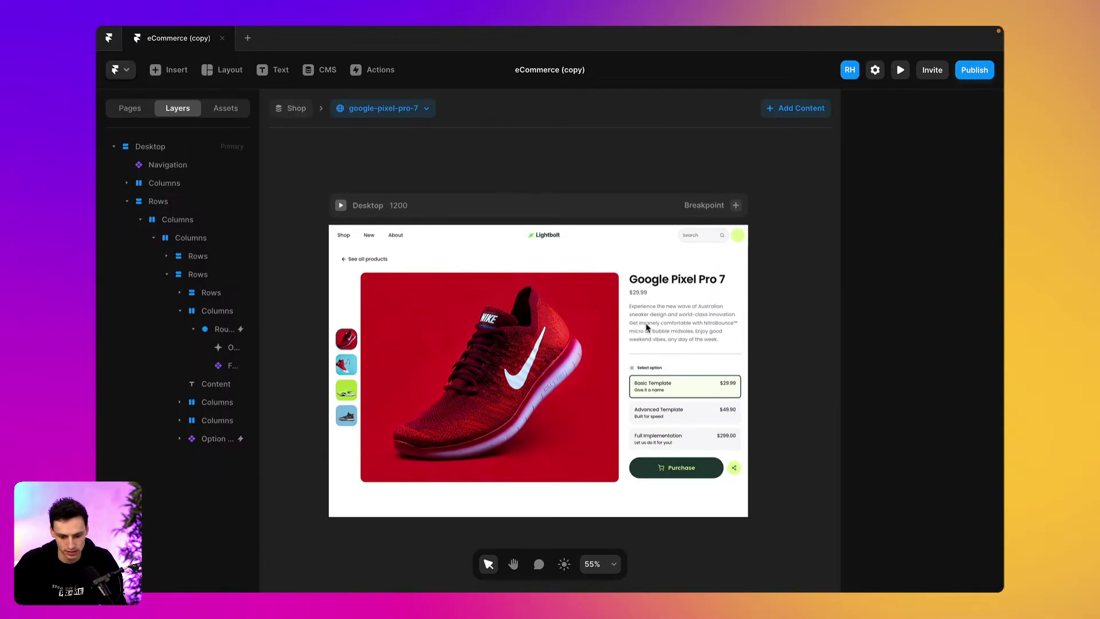
- Open the share button's overlay and draw a portrait frame of about 296 × 415 inside it
{"action": "left_click", "coordinate": [734, 468]}
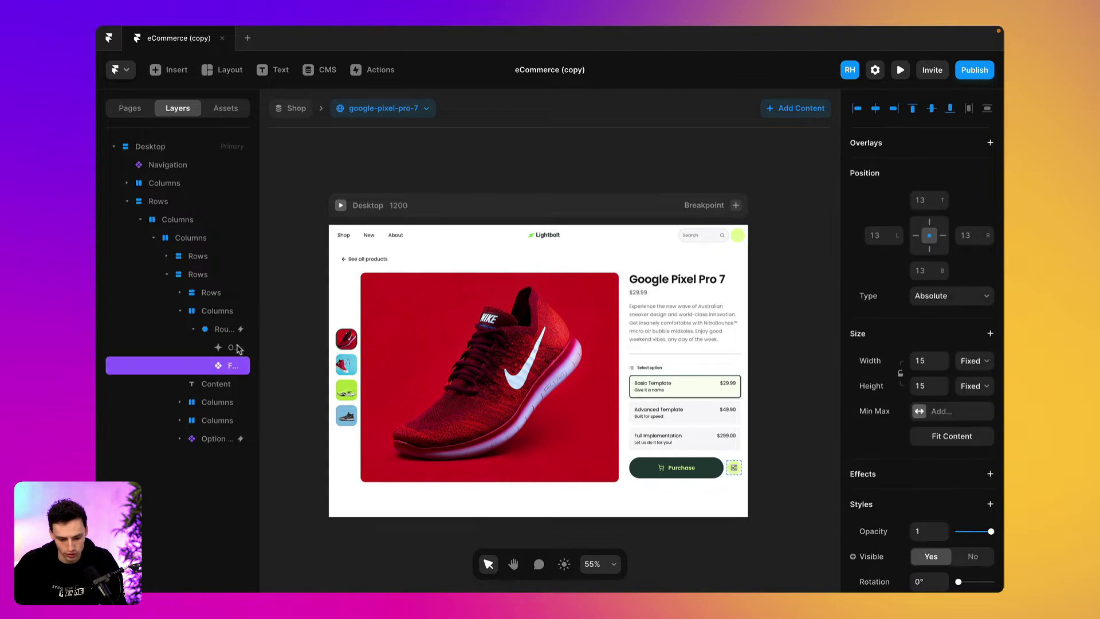
{"action": "left_click", "coordinate": [236, 347]}
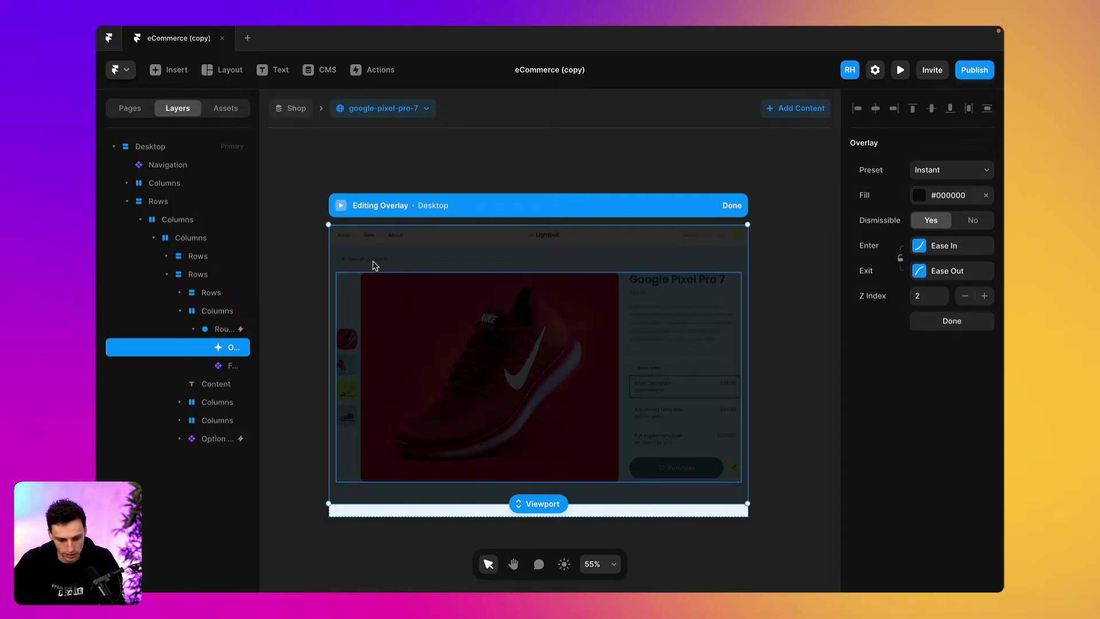
{"action": "key", "text": "f"}
{"action": "left_click_drag", "start_coordinate": [490, 296], "coordinate": [594, 440]}
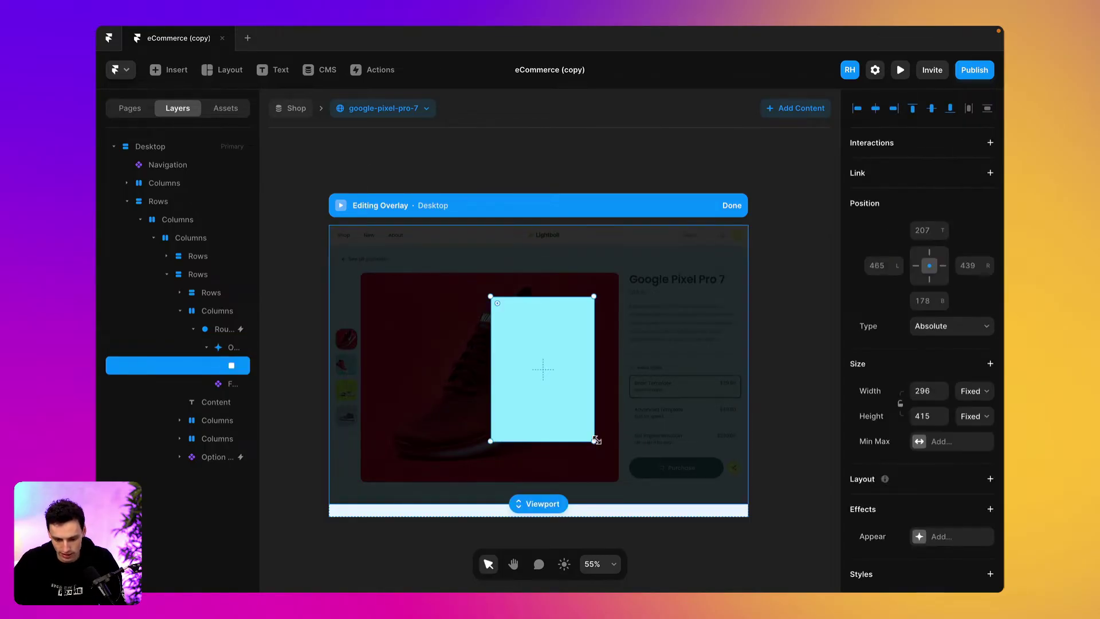
{"action": "left_click", "coordinate": [230, 347]}
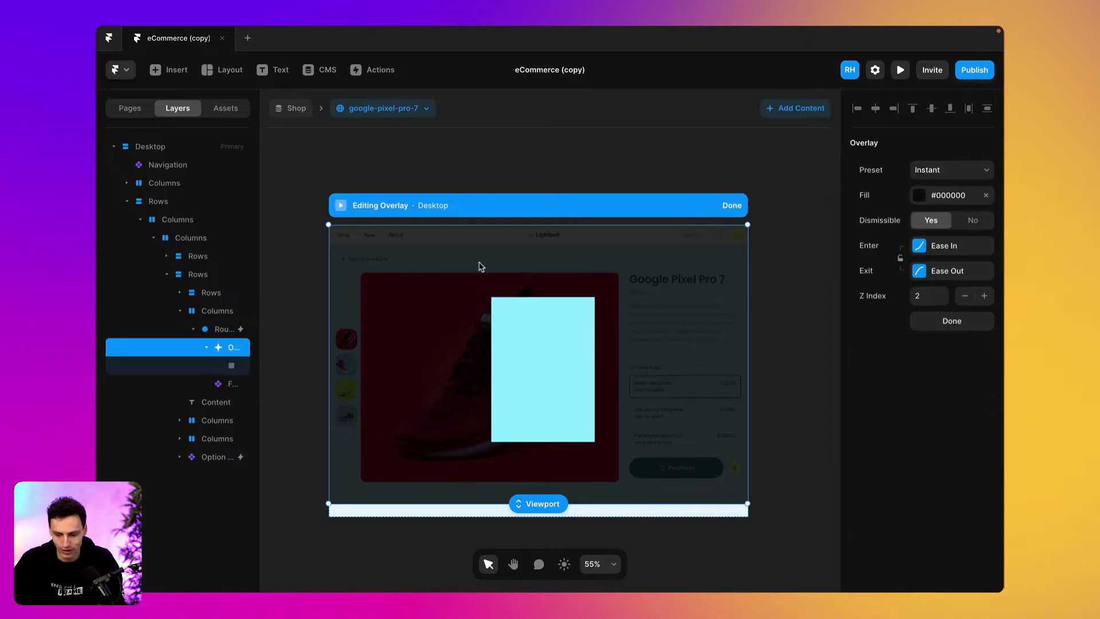
{"action": "left_click", "coordinate": [232, 365]}
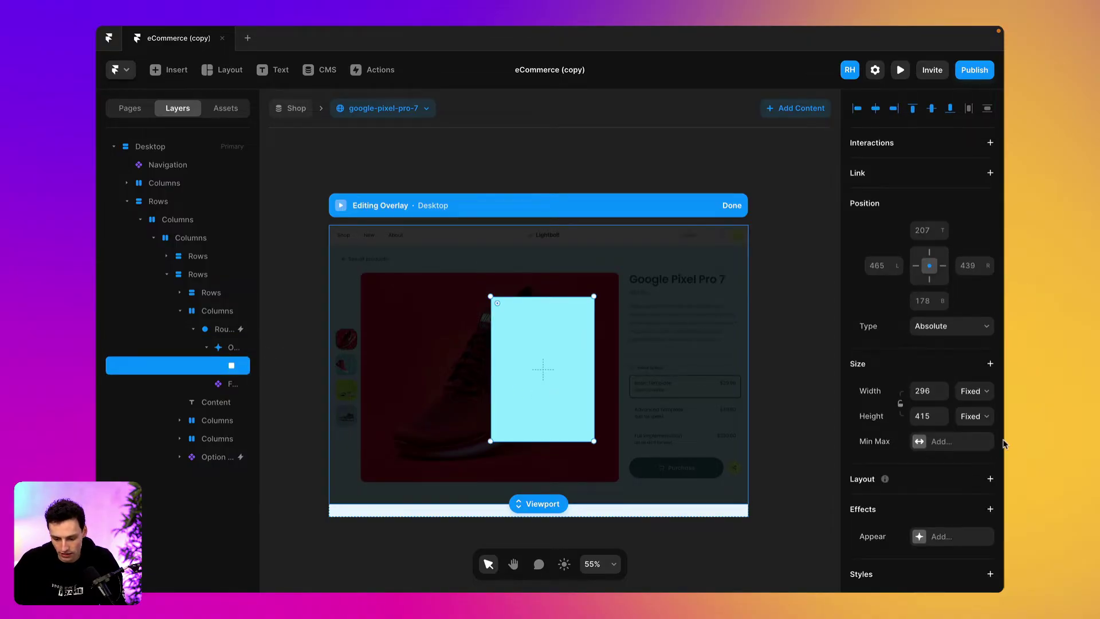
{"action": "left_click", "coordinate": [229, 348]}
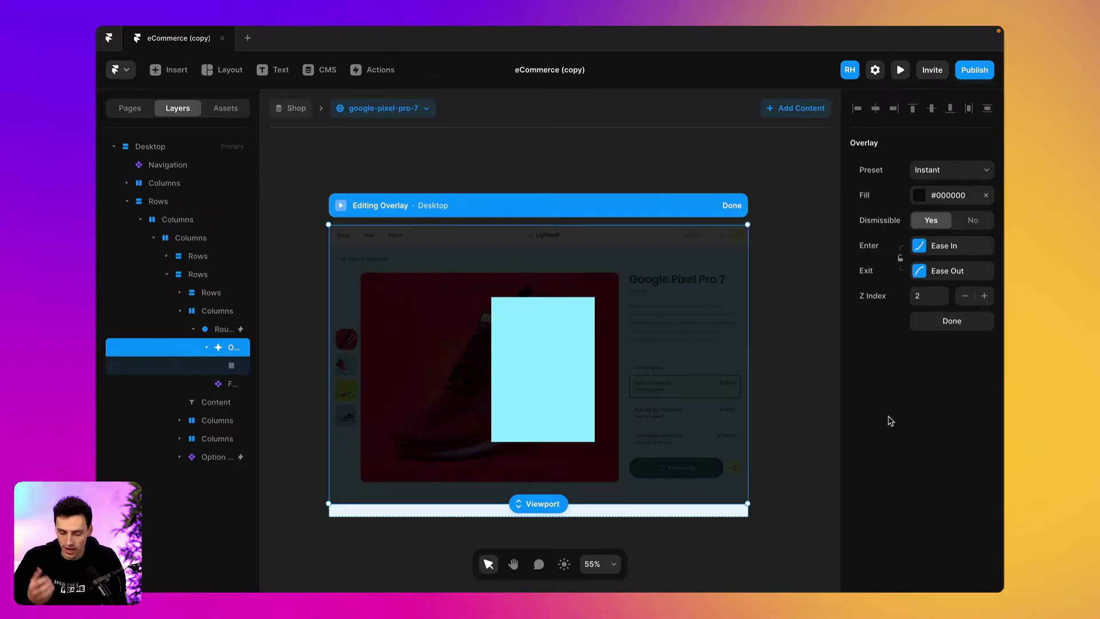
{"action": "left_click", "coordinate": [558, 418]}
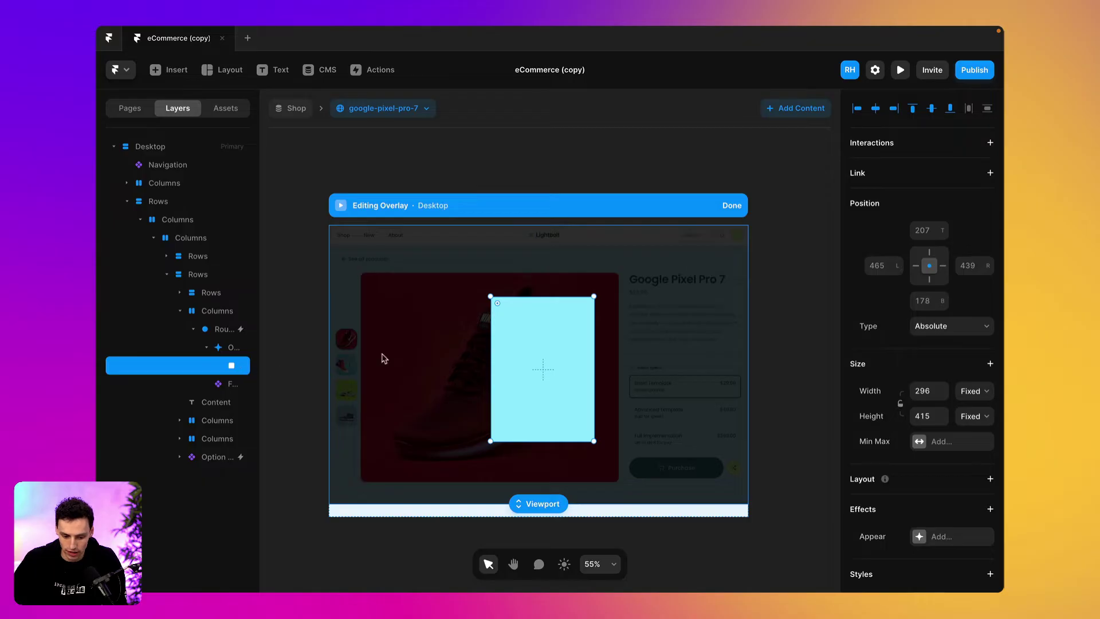
{"action": "left_click", "coordinate": [929, 389]}
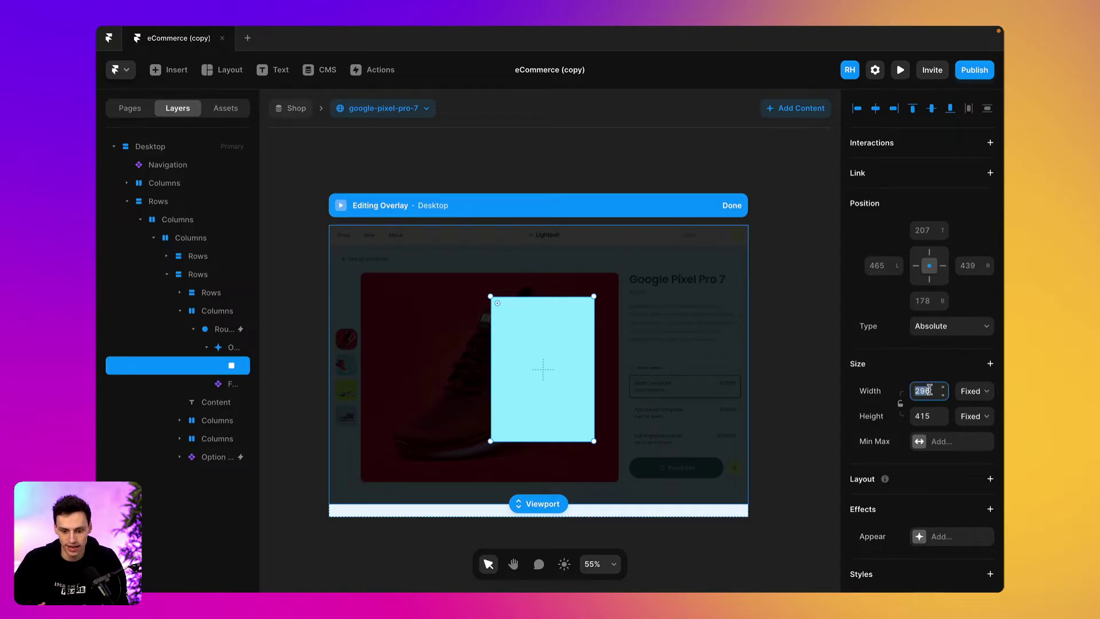
{"action": "left_click", "coordinate": [373, 288]}
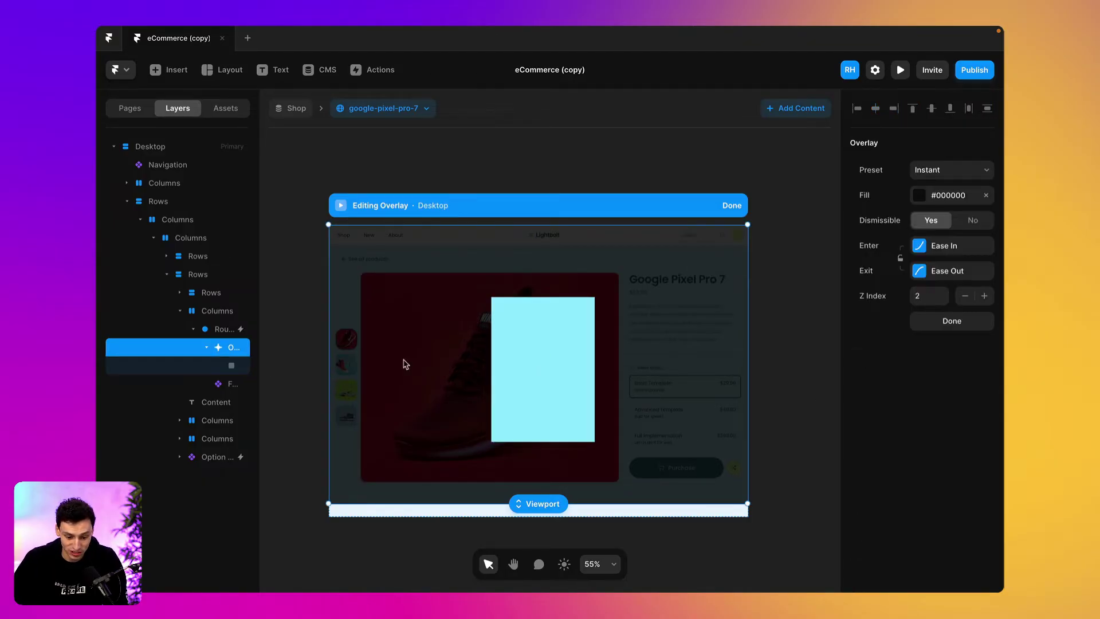
- Set the overlay frame's width and height to 100%
{"action": "left_click", "coordinate": [493, 362]}
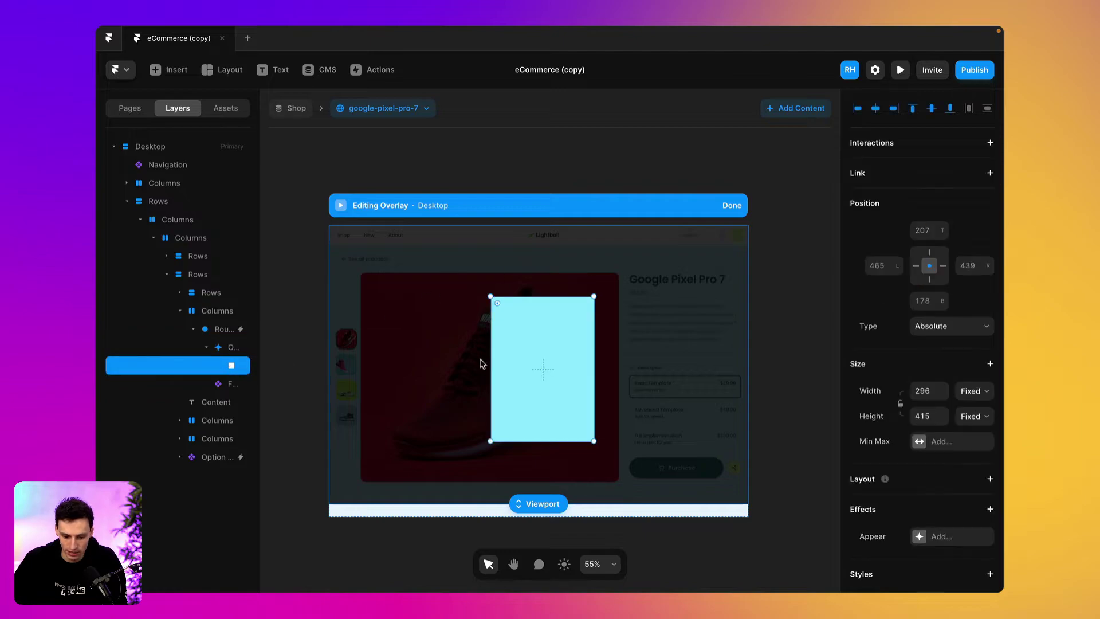
{"action": "left_click", "coordinate": [916, 396]}
{"action": "type", "text": "100"}
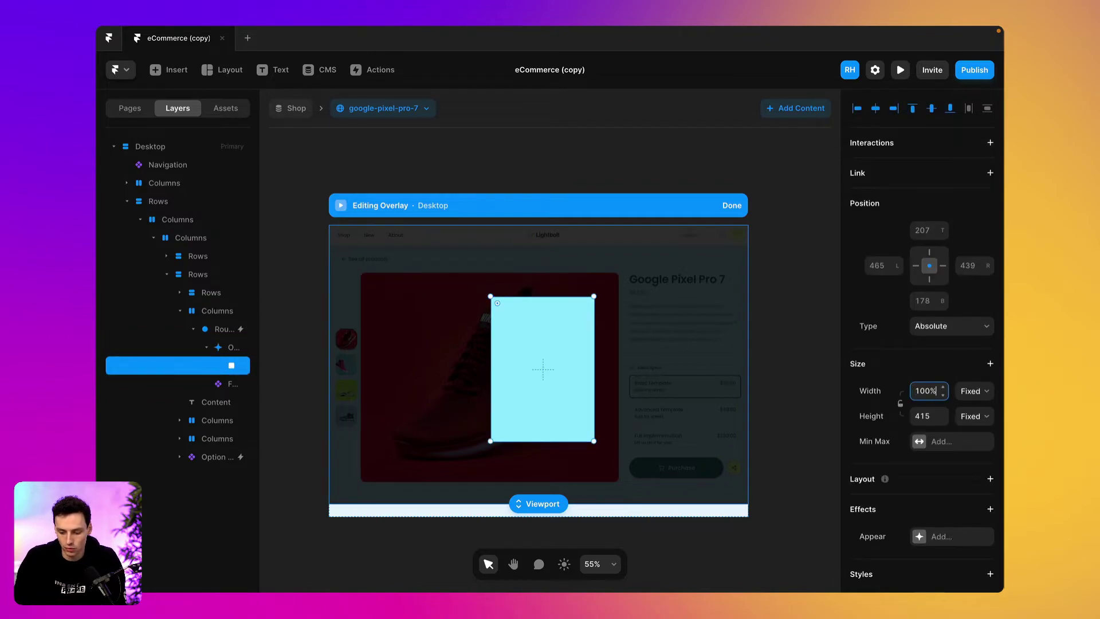
{"action": "key", "text": "Return"}
{"action": "key", "text": "Tab"}
{"action": "type", "text": "1"}
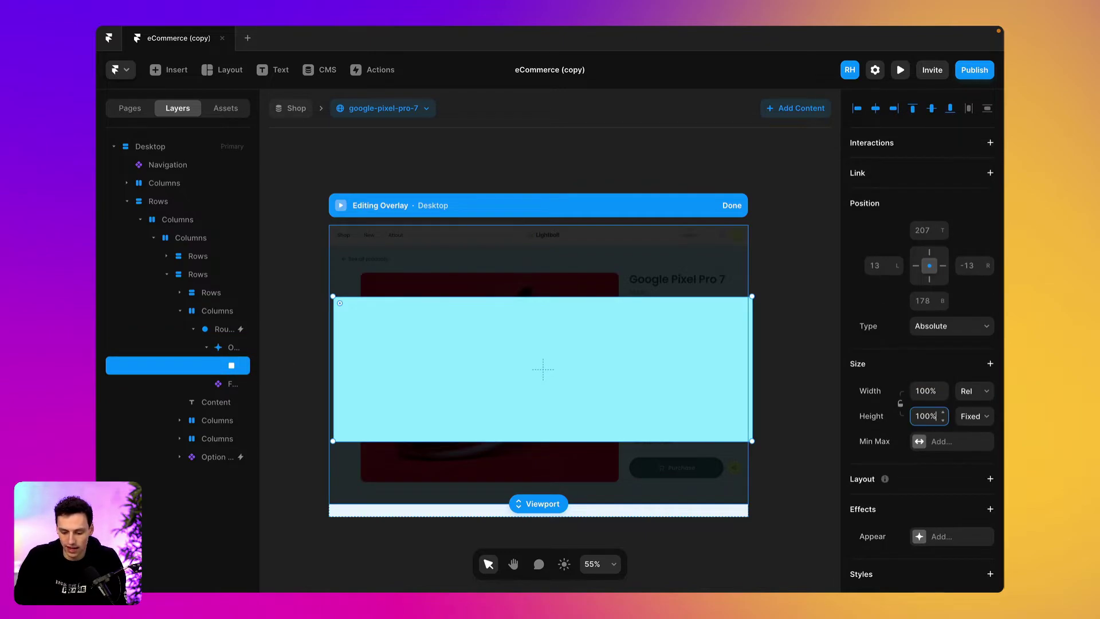
{"action": "type", "text": "00%"}
{"action": "key", "text": "Return"}
- Move the frame out to the canvas, line it up with the viewport, and nest it back inside the overlay
{"action": "left_click", "coordinate": [221, 348]}
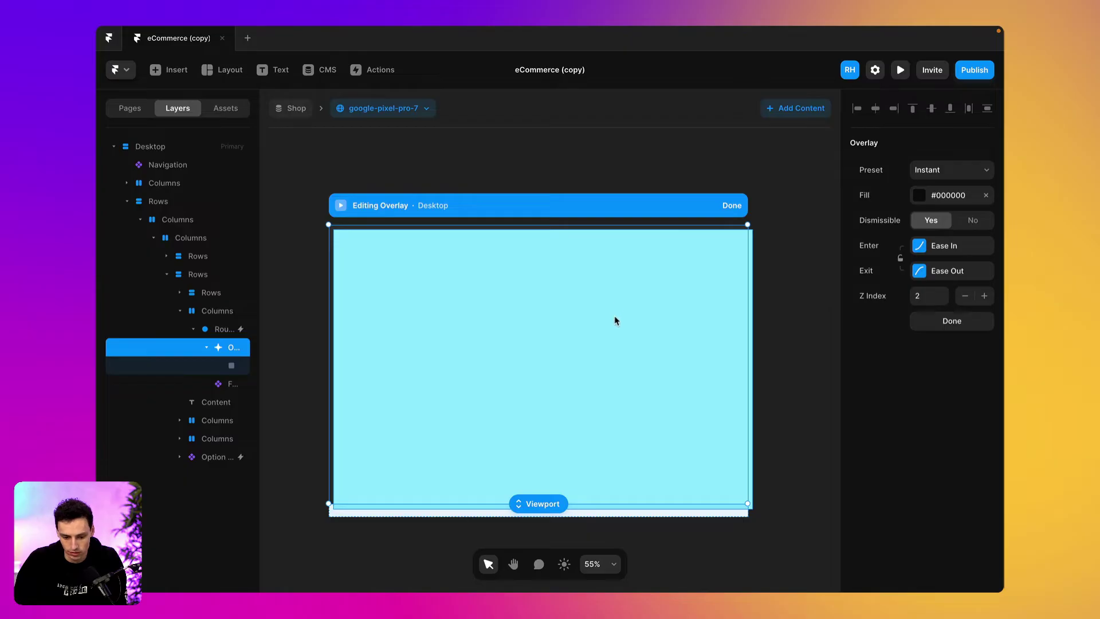
{"action": "left_click", "coordinate": [231, 366]}
{"action": "left_click_drag", "start_coordinate": [229, 372], "coordinate": [426, 314]}
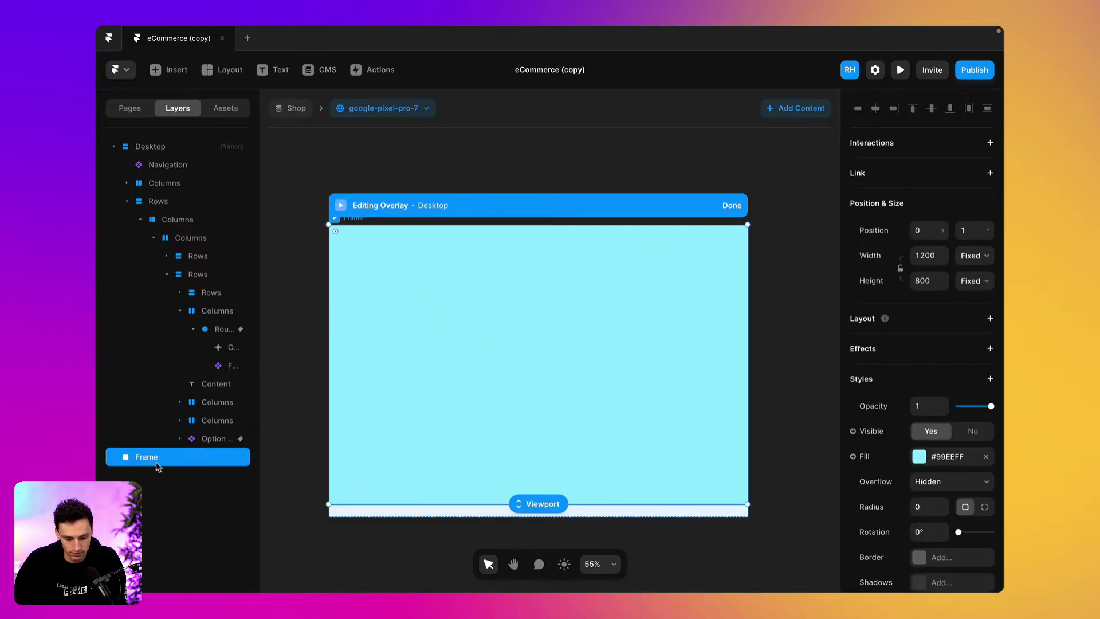
{"action": "left_click_drag", "start_coordinate": [159, 461], "coordinate": [230, 352]}
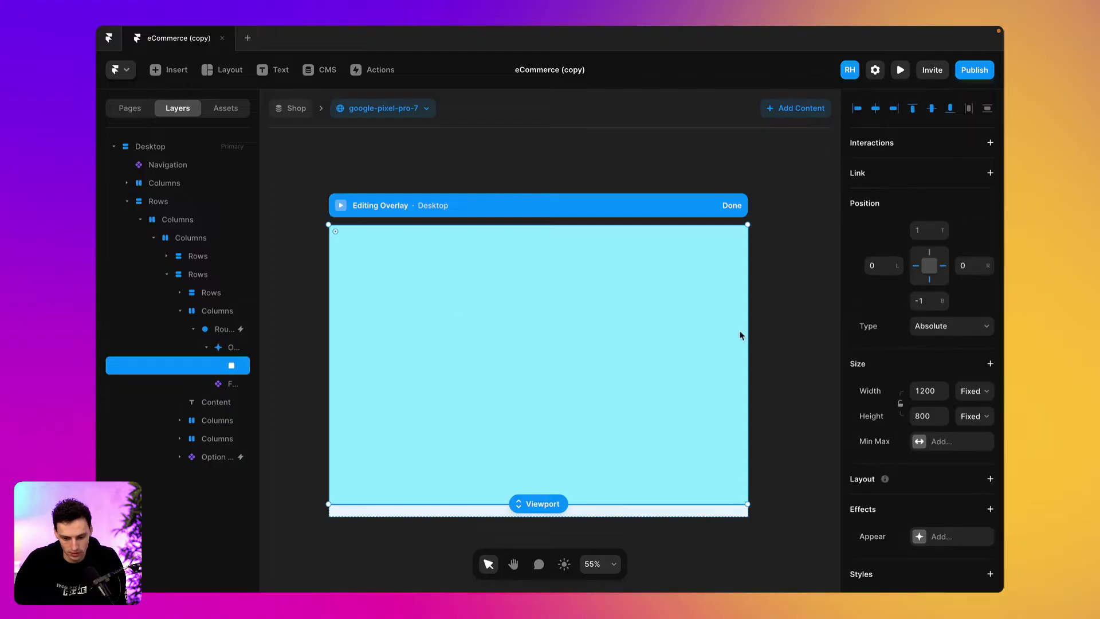
- Set the nested frame's width and height to 100% again so it is sized relative to the overlay
{"action": "left_click", "coordinate": [933, 391]}
{"action": "type", "text": "100%"}
{"action": "left_click", "coordinate": [932, 417]}
{"action": "type", "text": "1"}
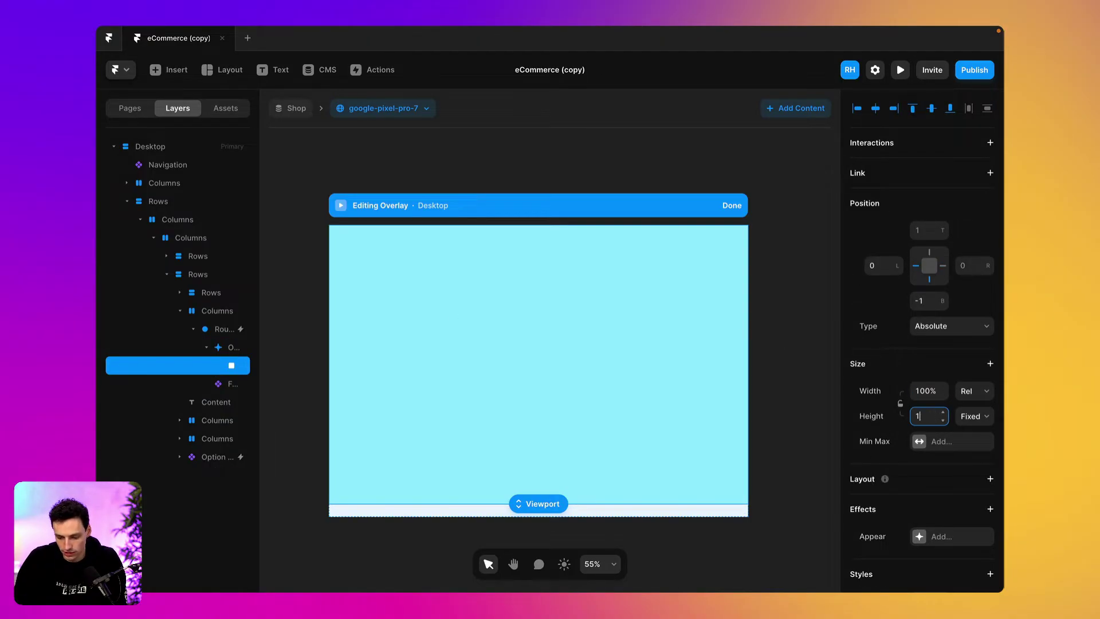
- Draw a portrait frame of about 281 × 409 inside the full-size frame and give the full-size frame a centred horizontal stack layout
{"action": "left_click", "coordinate": [221, 347]}
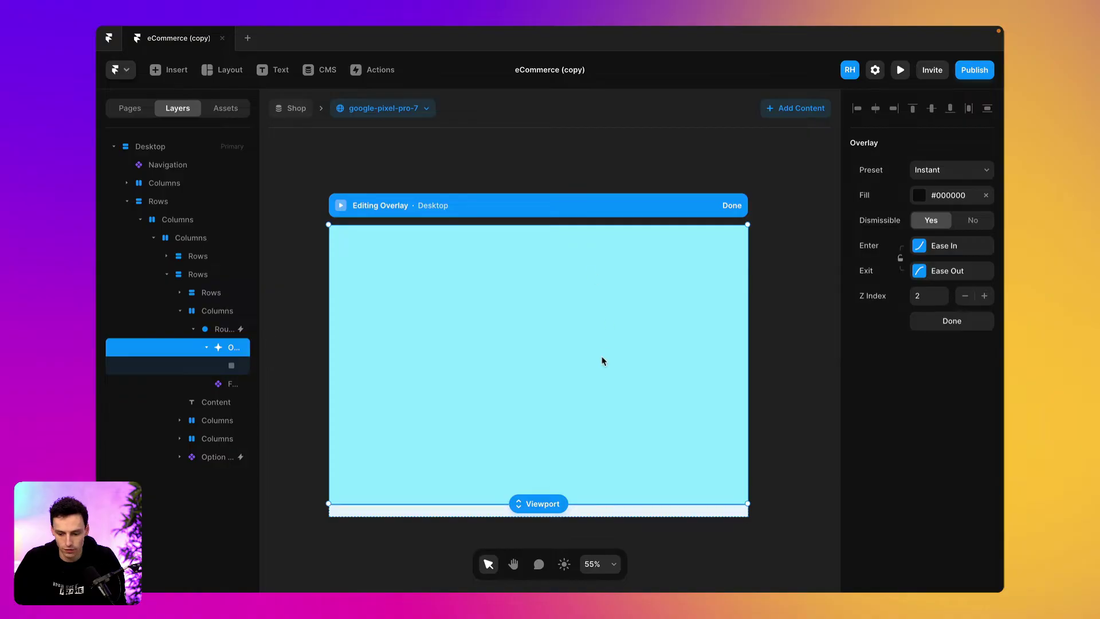
{"action": "left_click", "coordinate": [367, 360]}
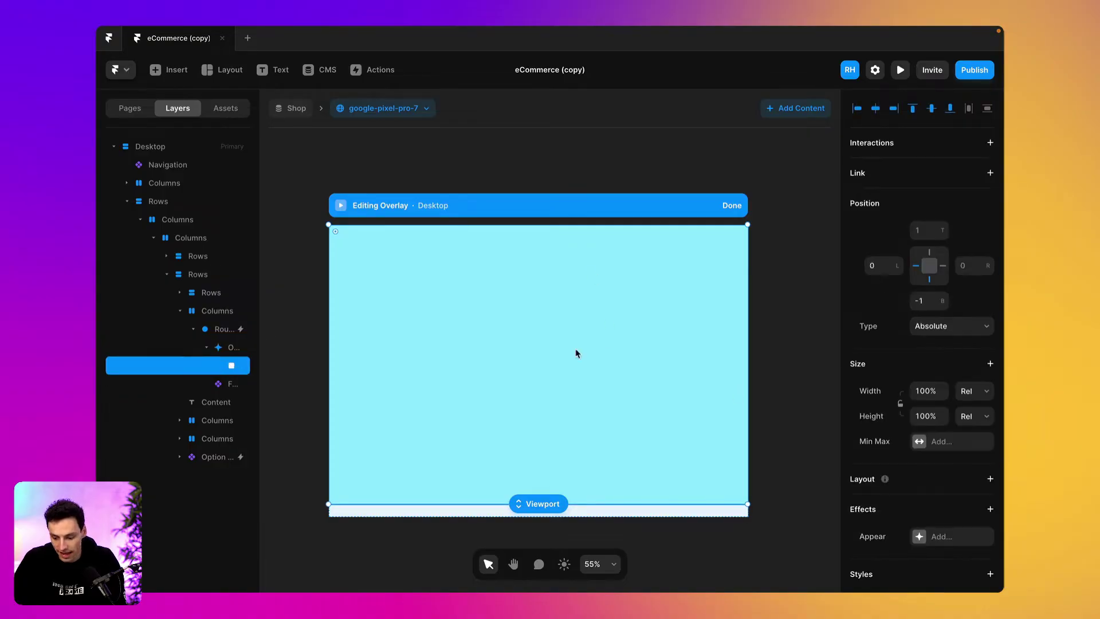
{"action": "key", "text": "f"}
{"action": "left_click_drag", "start_coordinate": [484, 280], "coordinate": [582, 422]}
{"action": "left_click", "coordinate": [228, 365]}
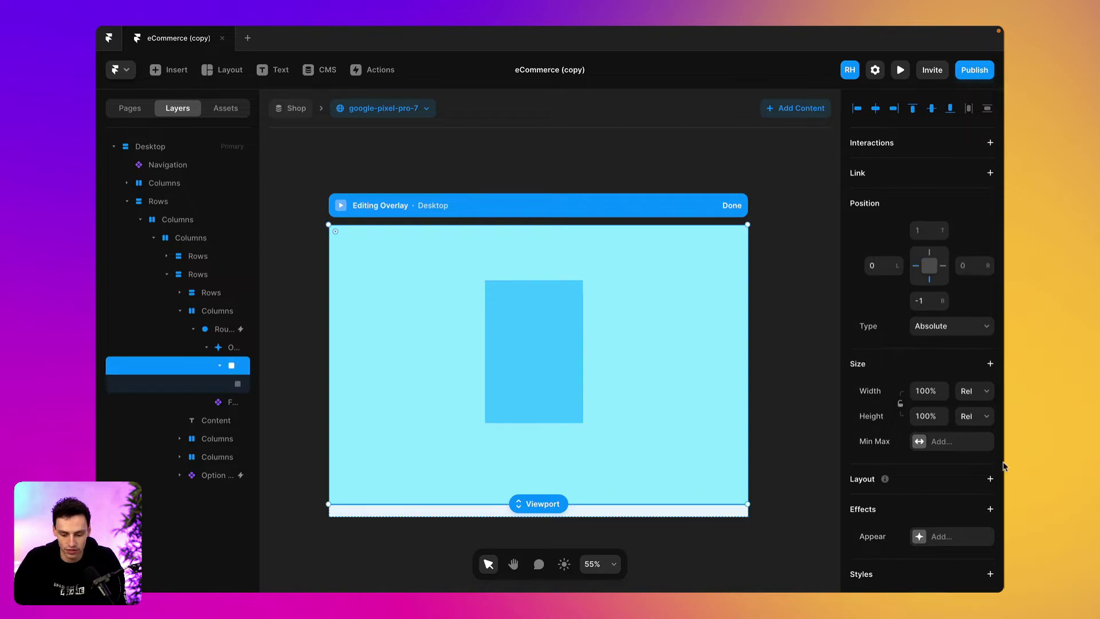
{"action": "left_click", "coordinate": [989, 479]}
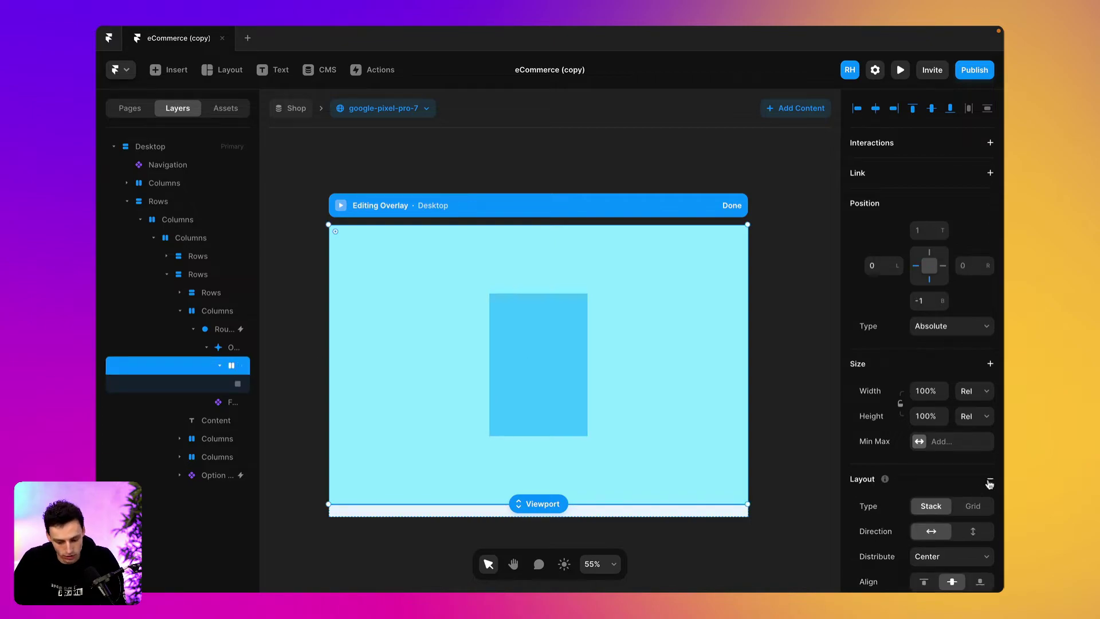
{"action": "scroll", "coordinate": [989, 484], "scroll_direction": "down", "scroll_amount": 3}
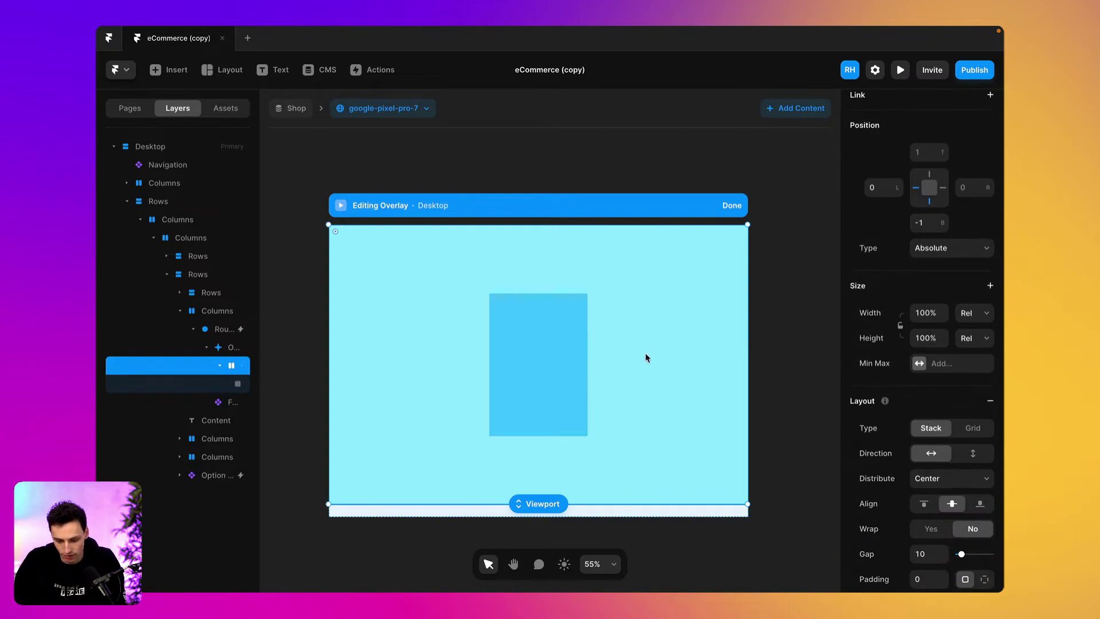
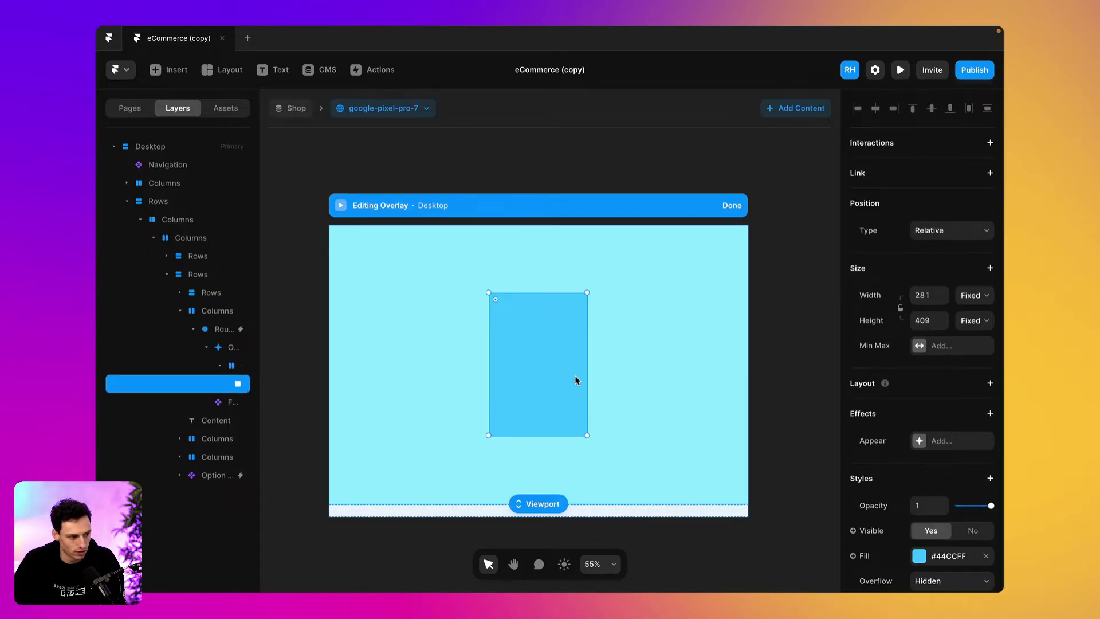
{"action": "key", "text": "super+Return"}
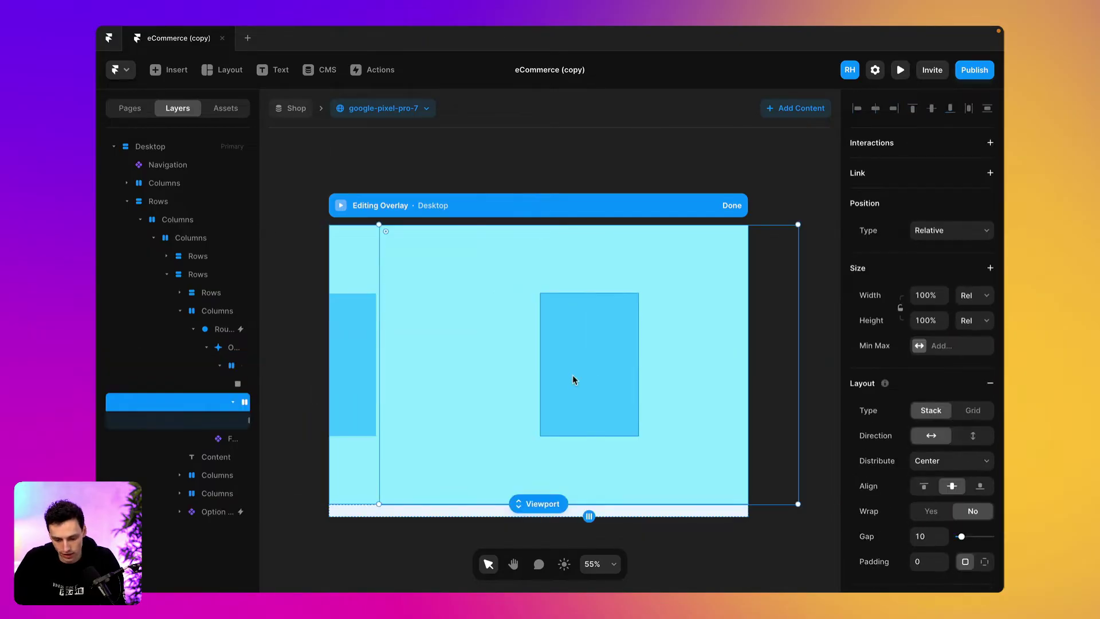
{"action": "left_click", "coordinate": [731, 206]}
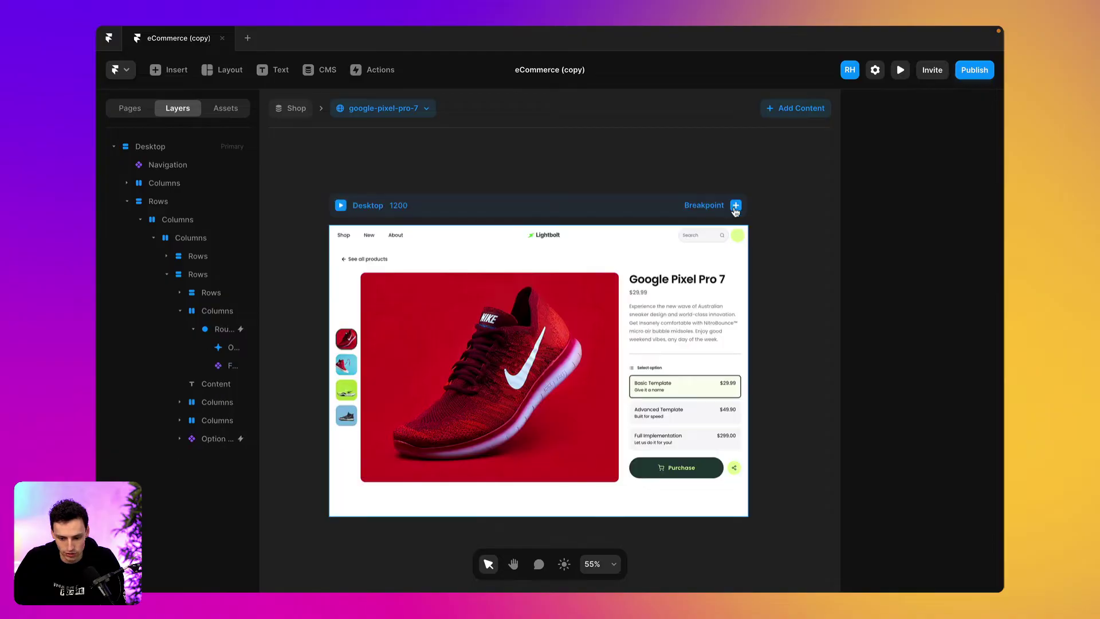
{"action": "left_click", "coordinate": [508, 362]}
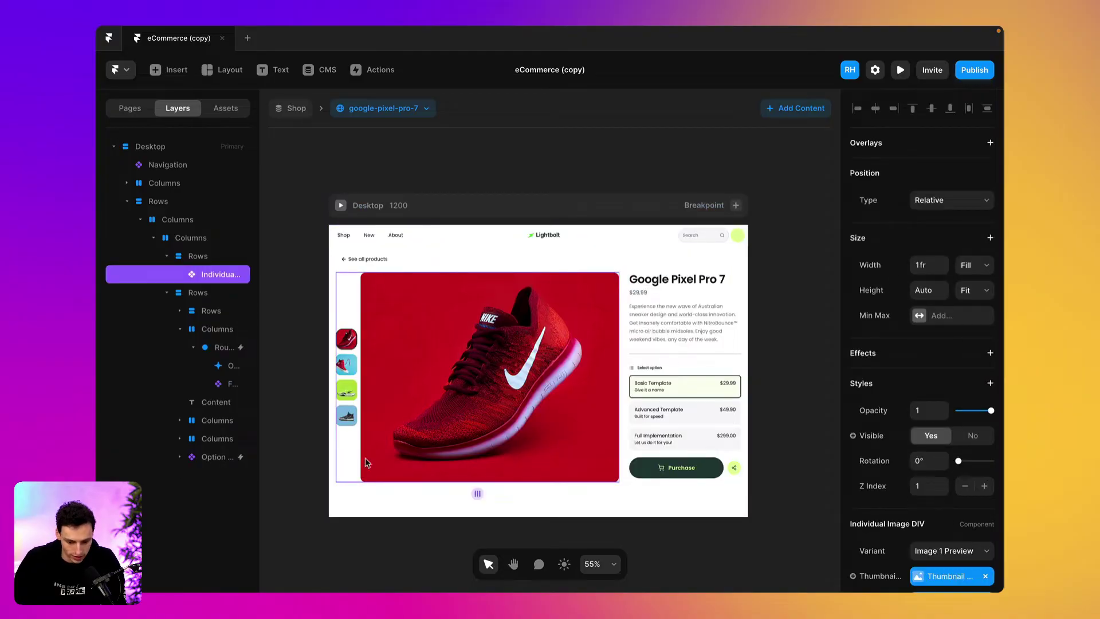
{"action": "left_click", "coordinate": [692, 290]}
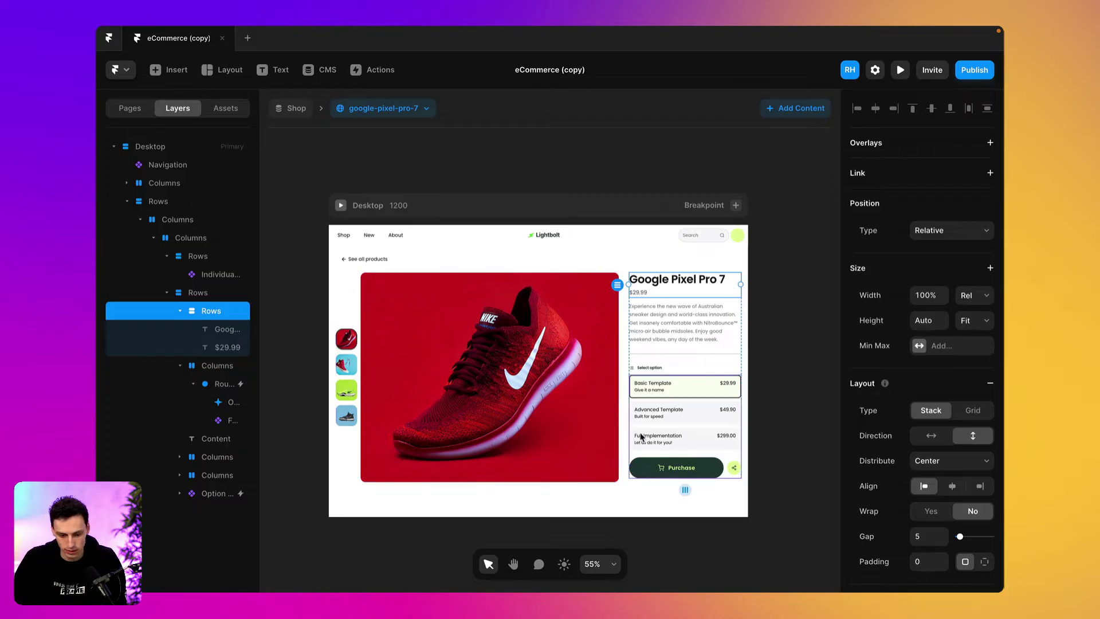
- Reopen the share button's overlay and widen its inner frame to about 301
{"action": "left_click", "coordinate": [222, 419]}
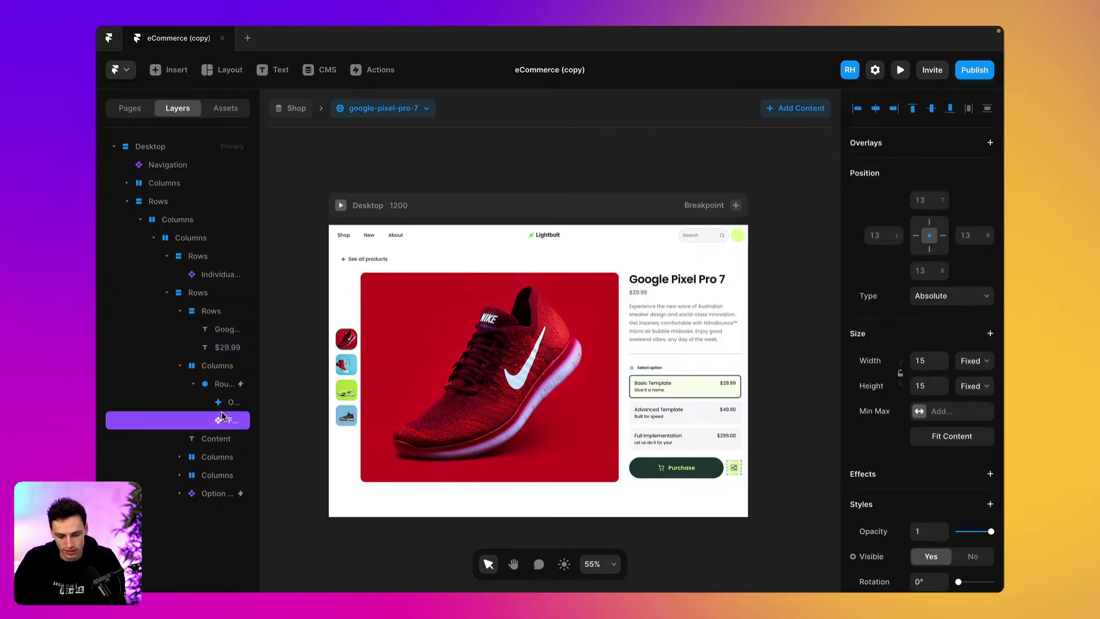
{"action": "left_click", "coordinate": [223, 408]}
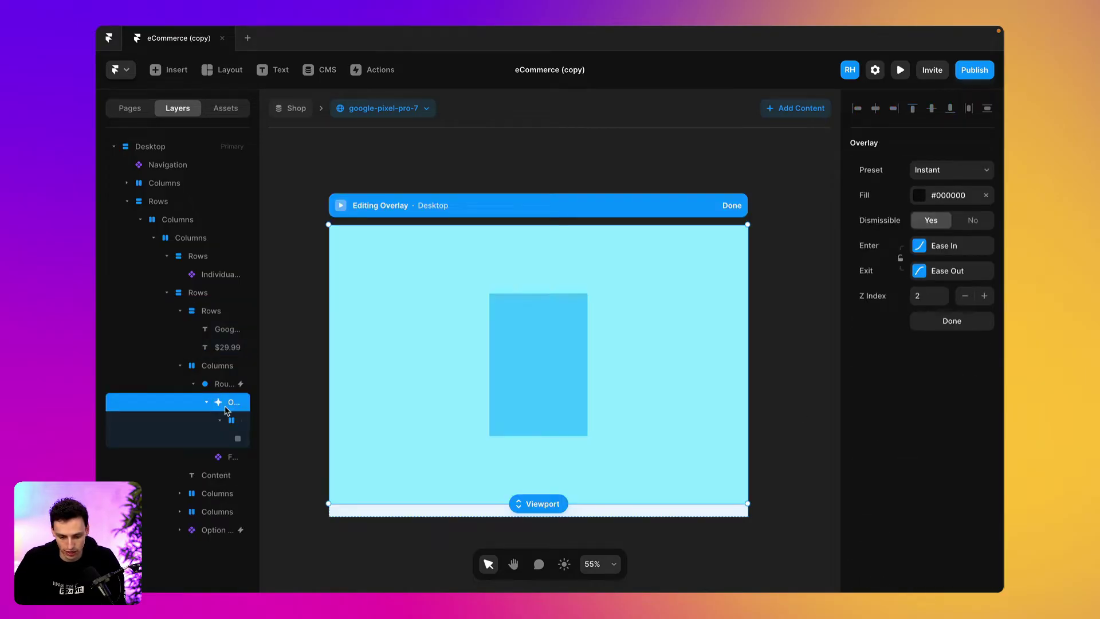
{"action": "left_click", "coordinate": [533, 342]}
{"action": "left_click_drag", "start_coordinate": [586, 366], "coordinate": [591, 366]}
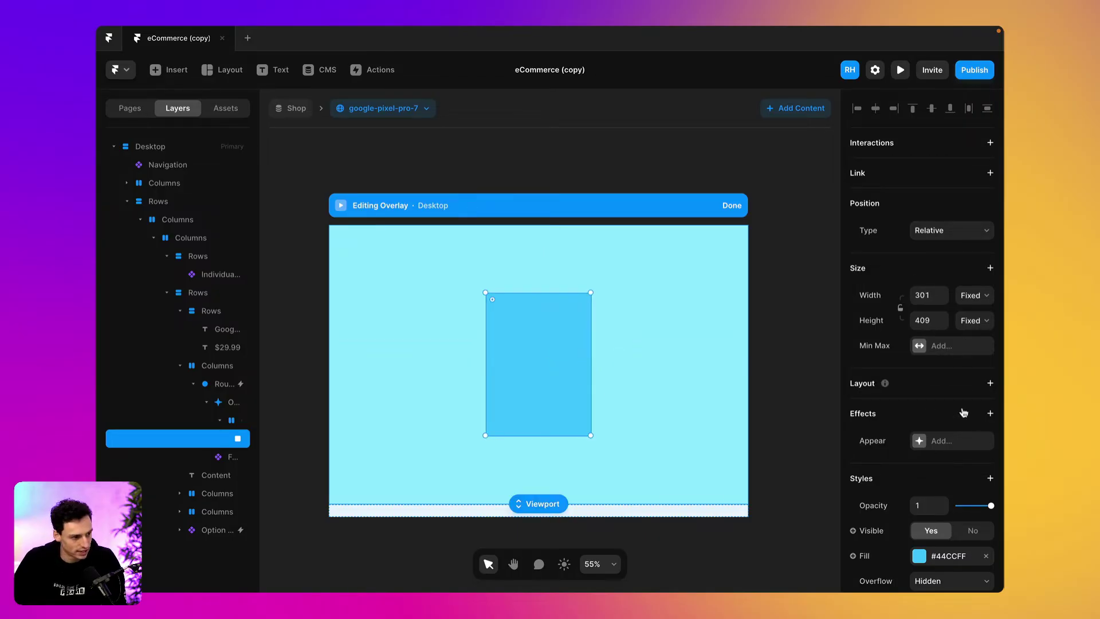
- Change the popup frame's fill to solid white (#FFFFFF)
{"action": "scroll", "coordinate": [964, 412], "scroll_direction": "down", "scroll_amount": 4}
{"action": "left_click", "coordinate": [919, 448]}
{"action": "left_click_drag", "start_coordinate": [761, 336], "coordinate": [626, 211]}
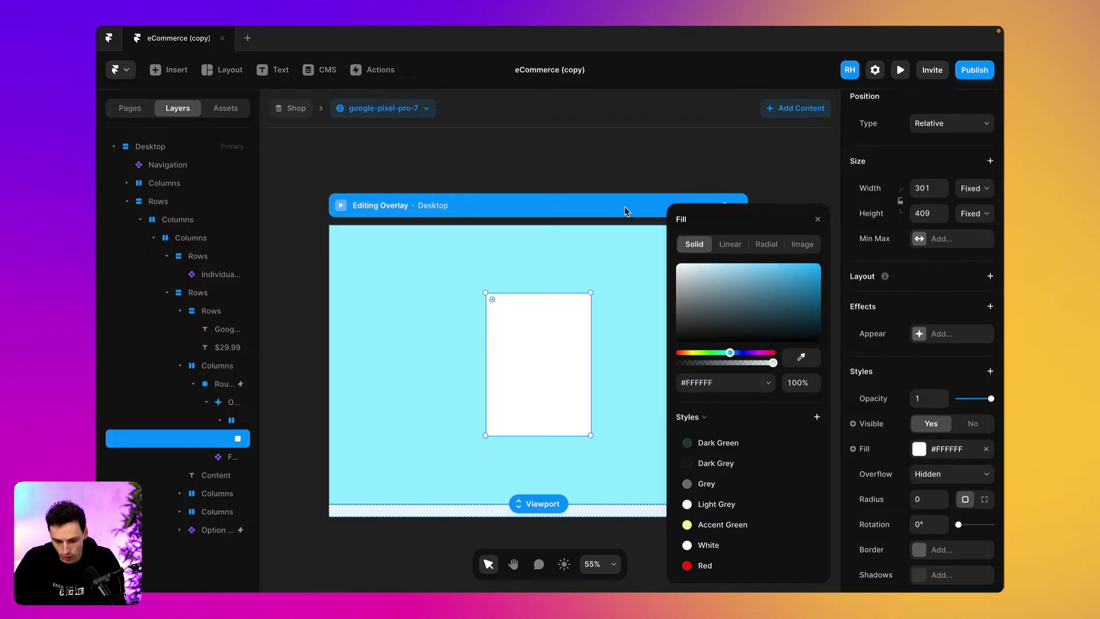
{"action": "left_click", "coordinate": [930, 364]}
- Resize the white popup frame to a fixed width of 320 and height of 400
{"action": "left_click", "coordinate": [929, 188]}
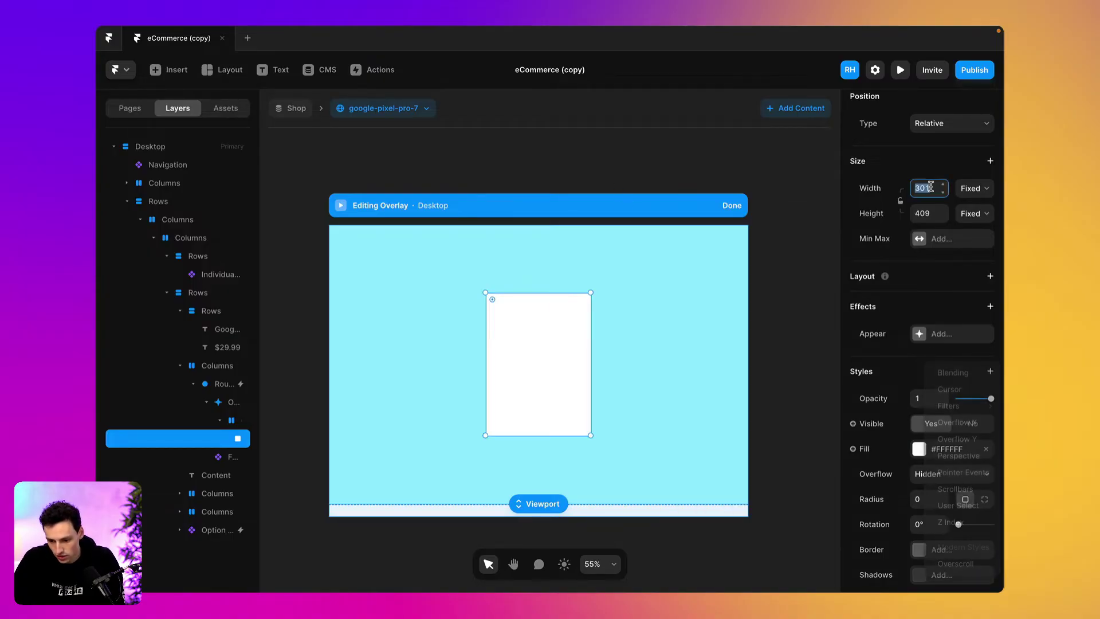
{"action": "type", "text": "320"}
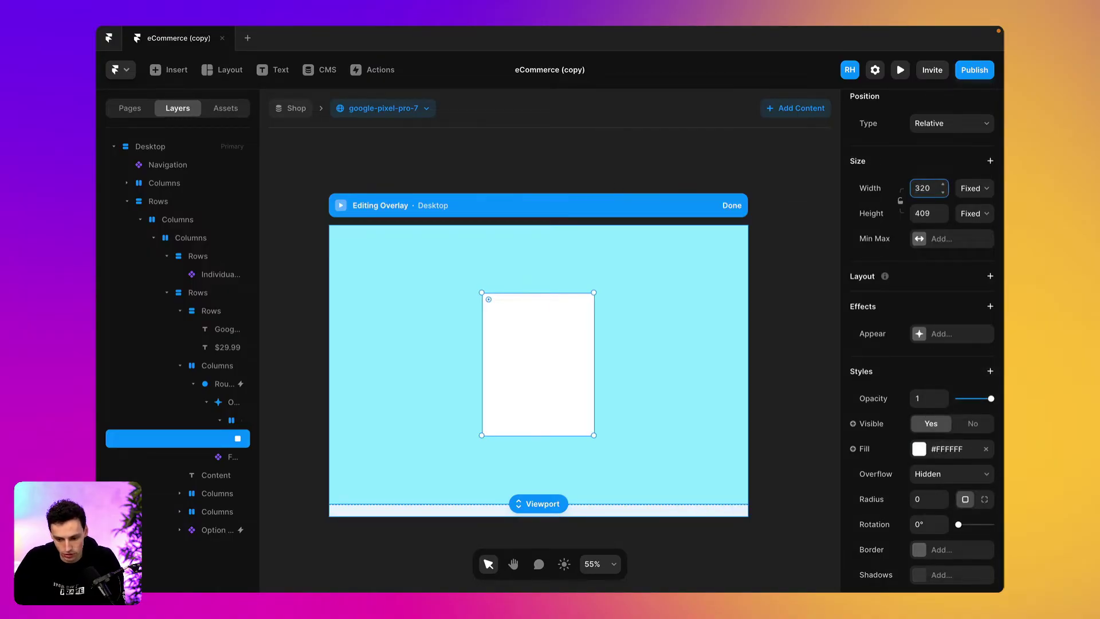
{"action": "left_click", "coordinate": [934, 214]}
{"action": "type", "text": "4"}
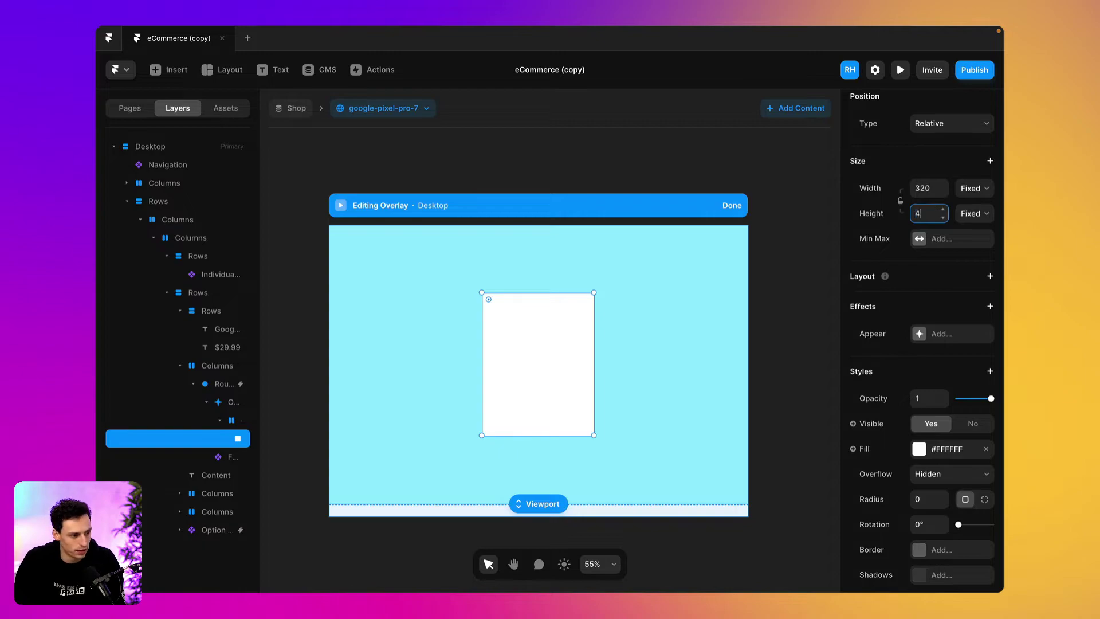
{"action": "key", "text": "Return"}
- Try corner radii of 16, 24 and 40 on the popup frame and settle on 32
{"action": "scroll", "coordinate": [922, 447], "scroll_direction": "down", "scroll_amount": 3}
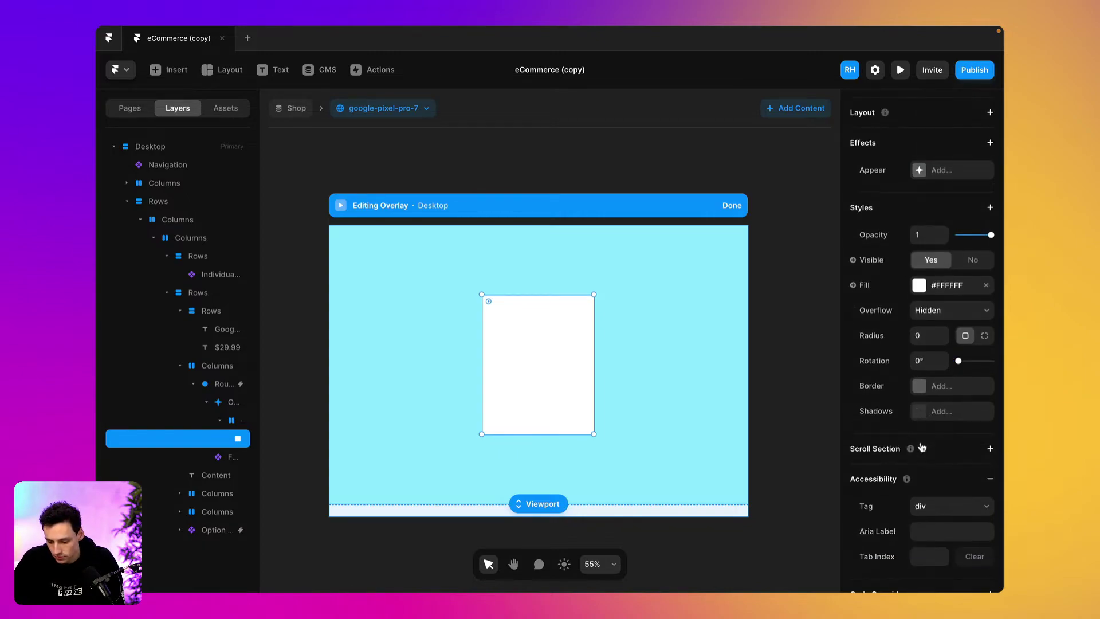
{"action": "left_click", "coordinate": [921, 338]}
{"action": "type", "text": "16"}
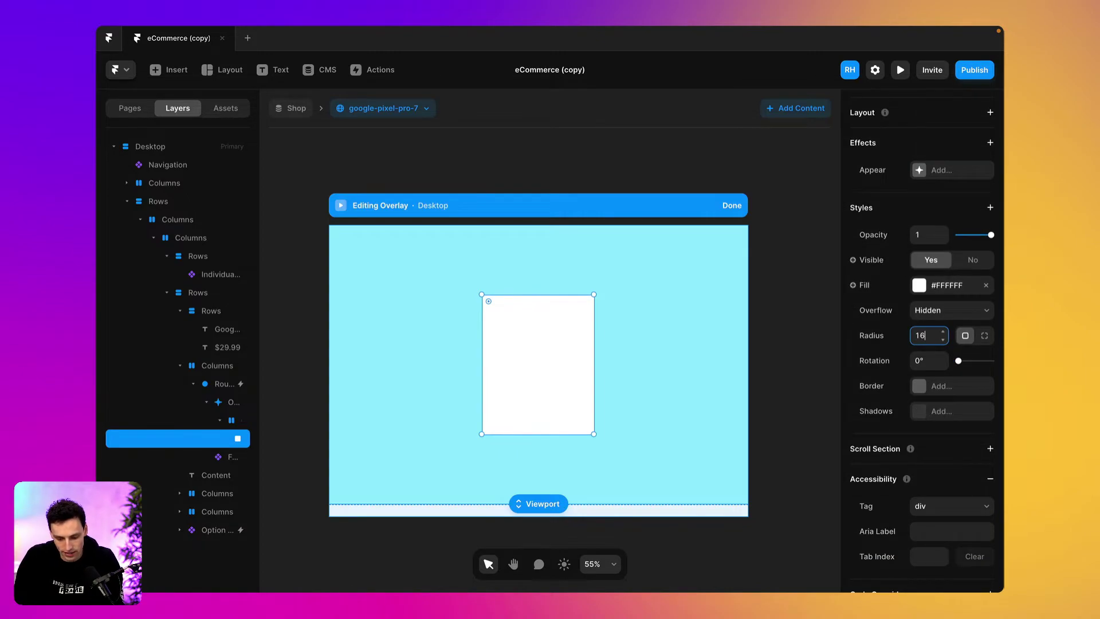
{"action": "key", "text": "BackSpace"}
{"action": "key", "text": "BackSpace"}
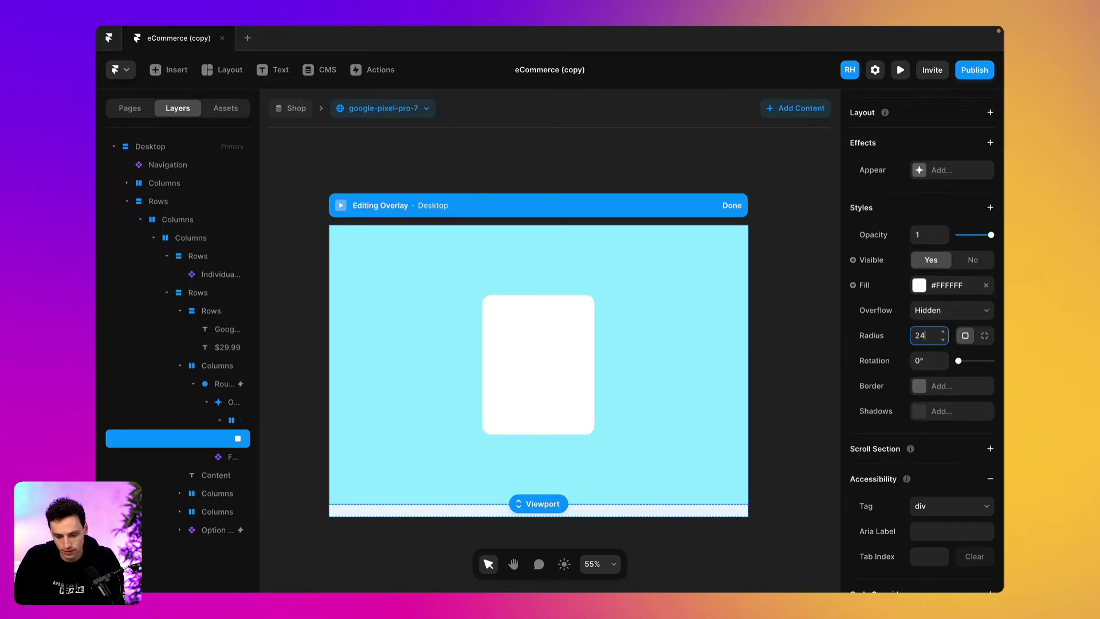
{"action": "type", "text": "40"}
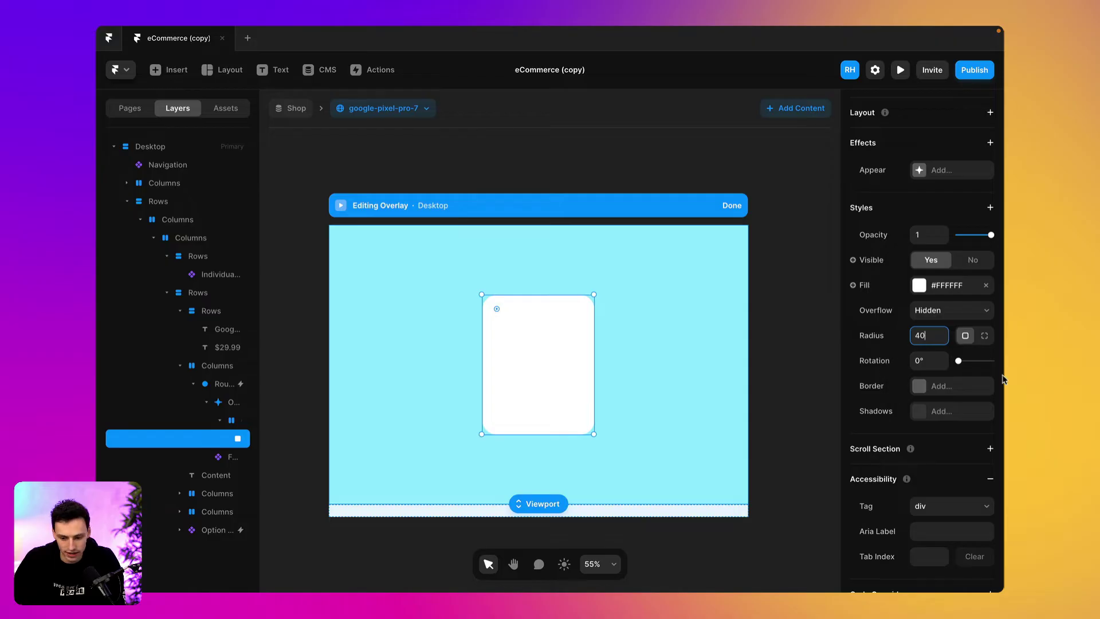
{"action": "double_click", "coordinate": [921, 336]}
{"action": "type", "text": "30"}
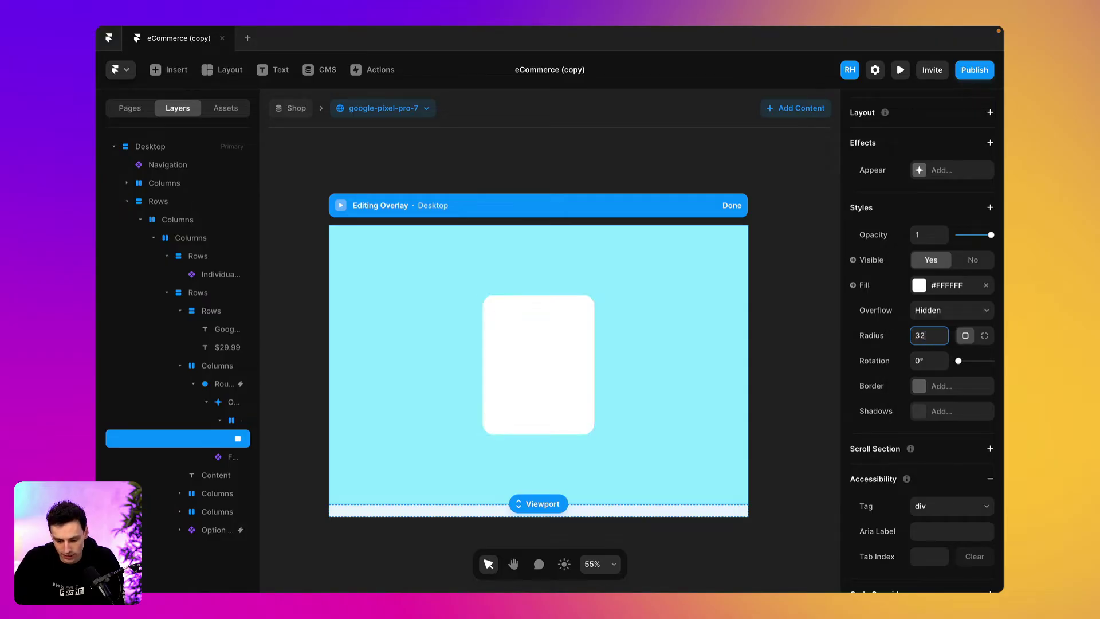
{"action": "left_click", "coordinate": [800, 321]}
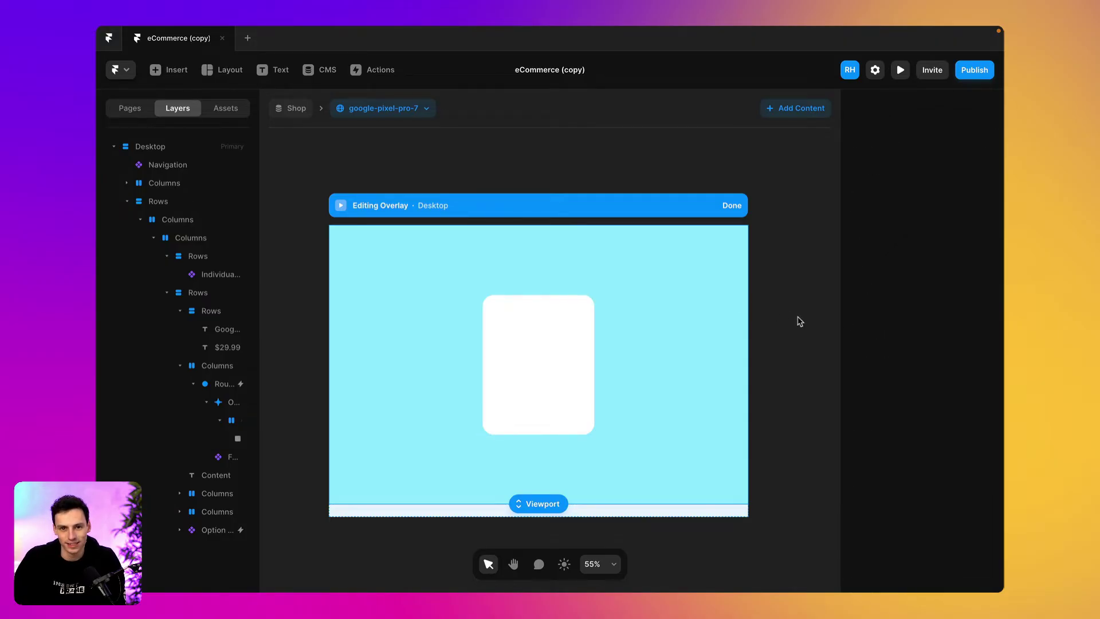
- Draw a frame of about 320 × 208 across the upper half of the white popup frame
{"action": "left_click", "coordinate": [569, 364]}
{"action": "key", "text": "f"}
{"action": "left_click_drag", "start_coordinate": [484, 297], "coordinate": [594, 368]}
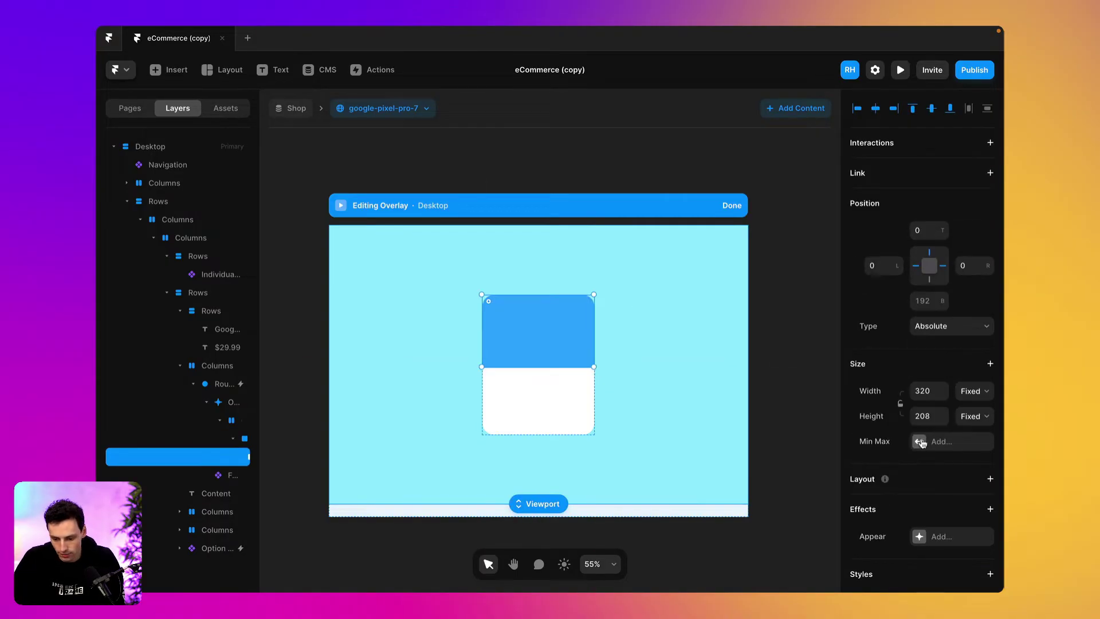
- Fill the new frame with an Unsplash "shoe" photo of a red high-top on blue and reduce the frame's height to 200
{"action": "scroll", "coordinate": [921, 447], "scroll_direction": "down", "scroll_amount": 2}
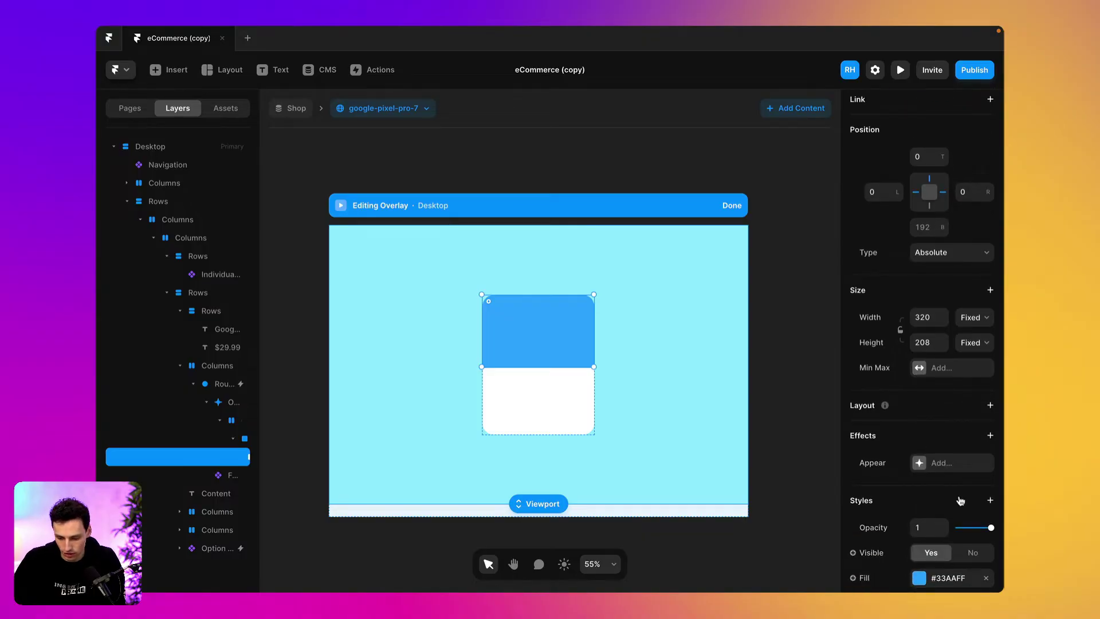
{"action": "scroll", "coordinate": [961, 501], "scroll_direction": "down", "scroll_amount": 2}
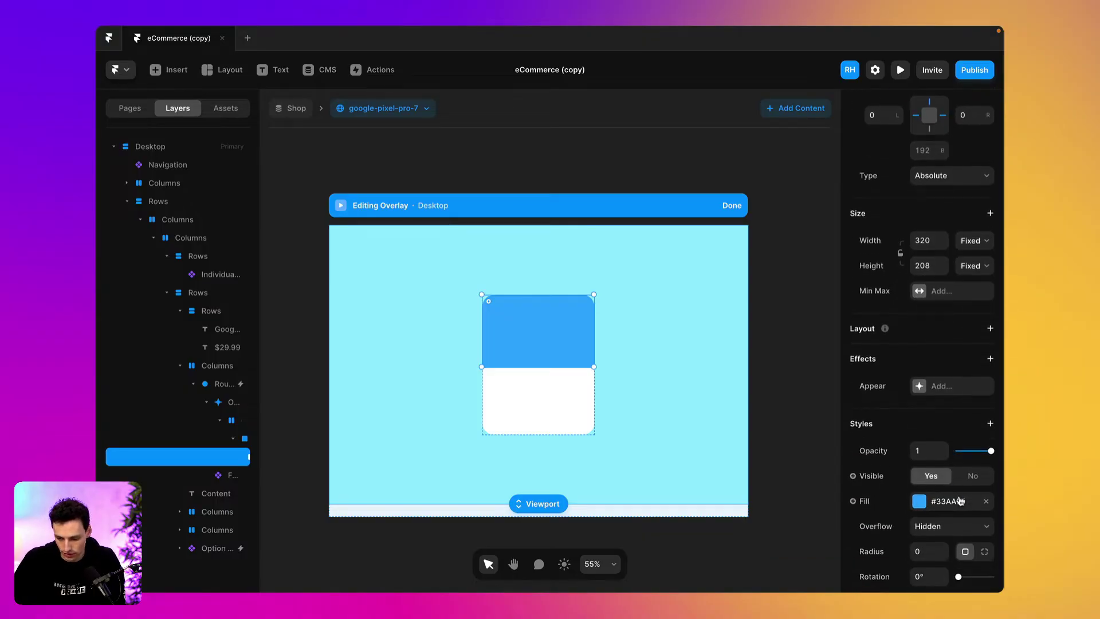
{"action": "left_click", "coordinate": [918, 506]}
{"action": "left_click", "coordinate": [797, 245]}
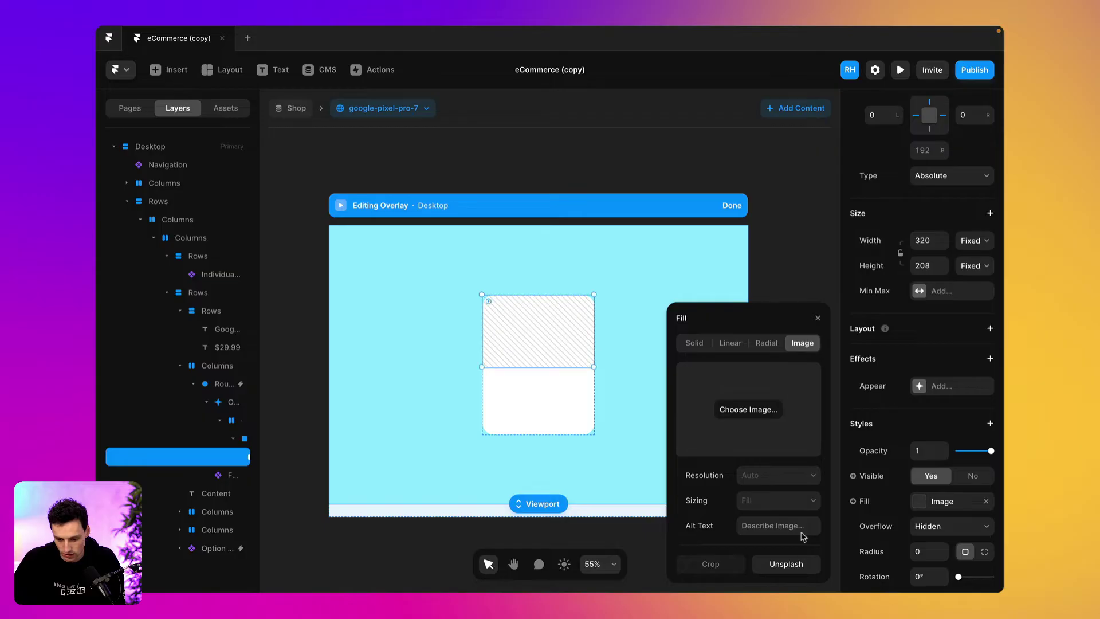
{"action": "left_click", "coordinate": [784, 563]}
{"action": "type", "text": "shoe"}
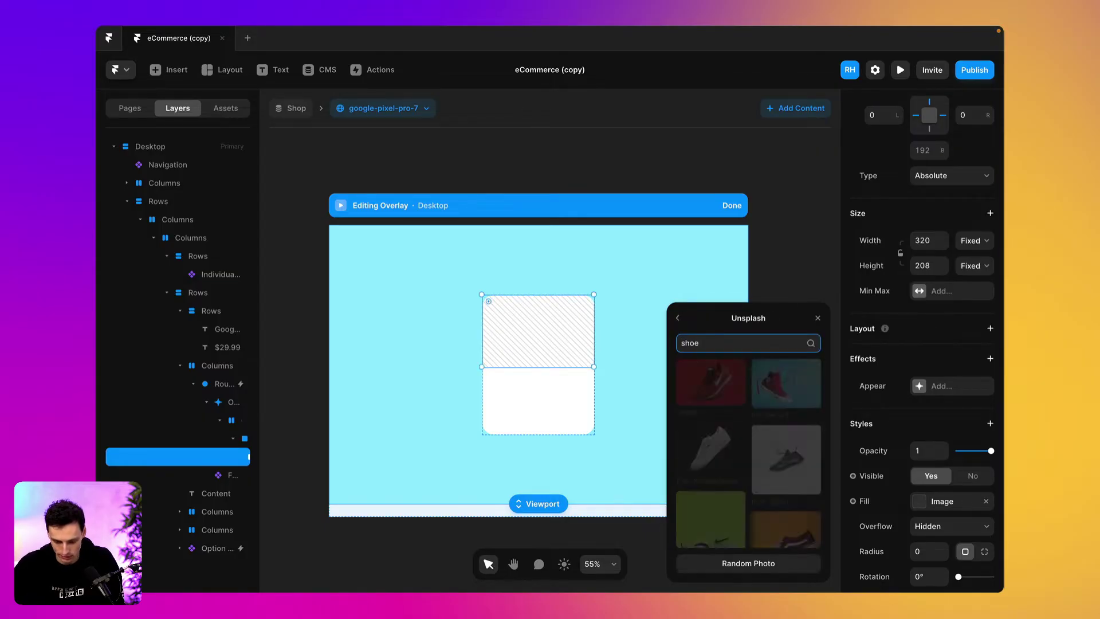
{"action": "left_click", "coordinate": [780, 386]}
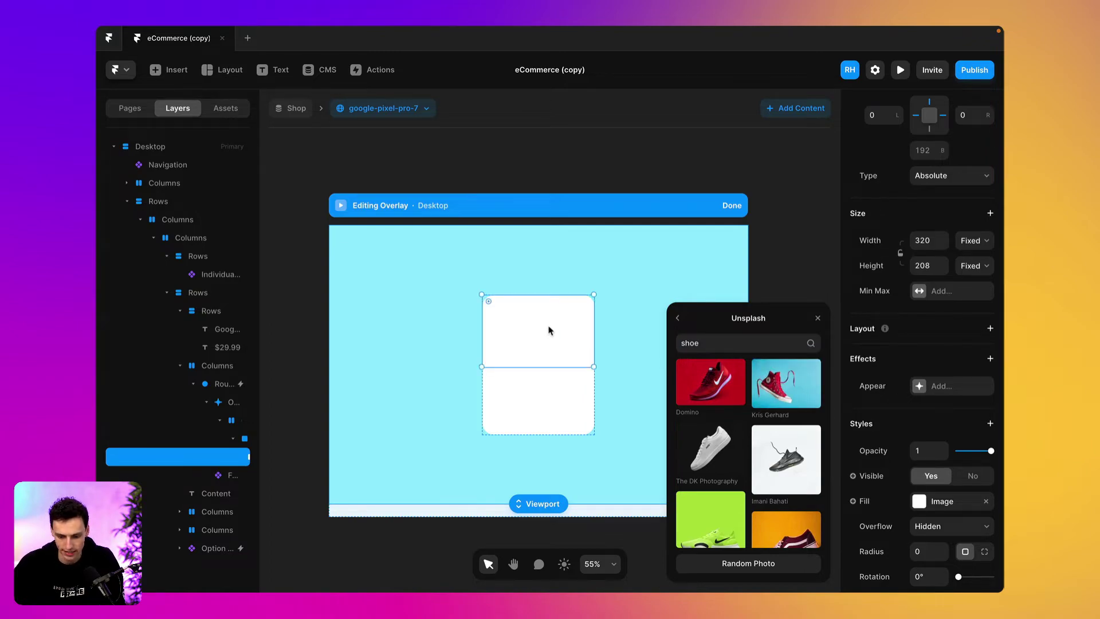
{"action": "left_click_drag", "start_coordinate": [558, 367], "coordinate": [558, 365]}
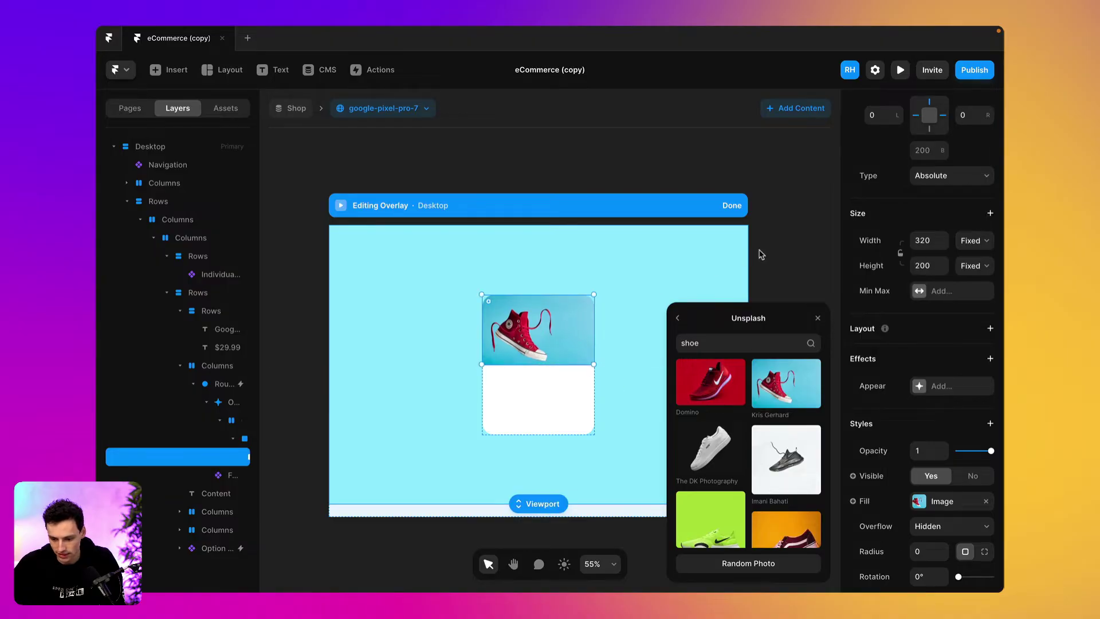
{"action": "left_click", "coordinate": [767, 252]}
- Preview the product page, open the popup from the share button to check it, and return to the canvas
{"action": "left_click", "coordinate": [559, 393]}
{"action": "scroll", "coordinate": [554, 397], "scroll_direction": "up", "scroll_amount": 3}
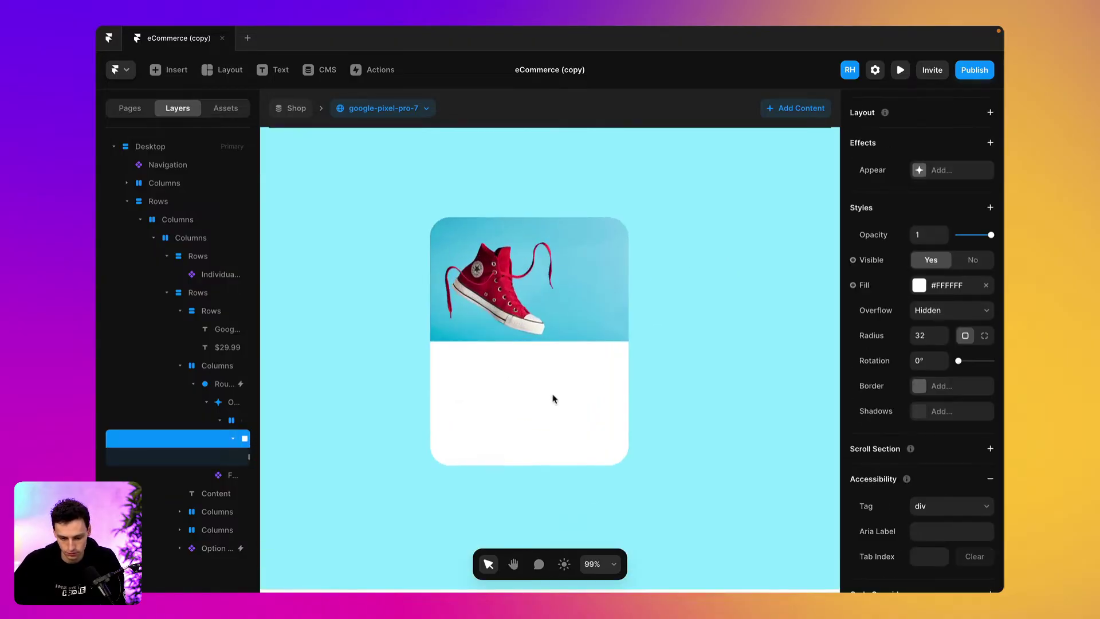
{"action": "scroll", "coordinate": [555, 395], "scroll_direction": "down", "scroll_amount": 8}
{"action": "left_click", "coordinate": [899, 71]}
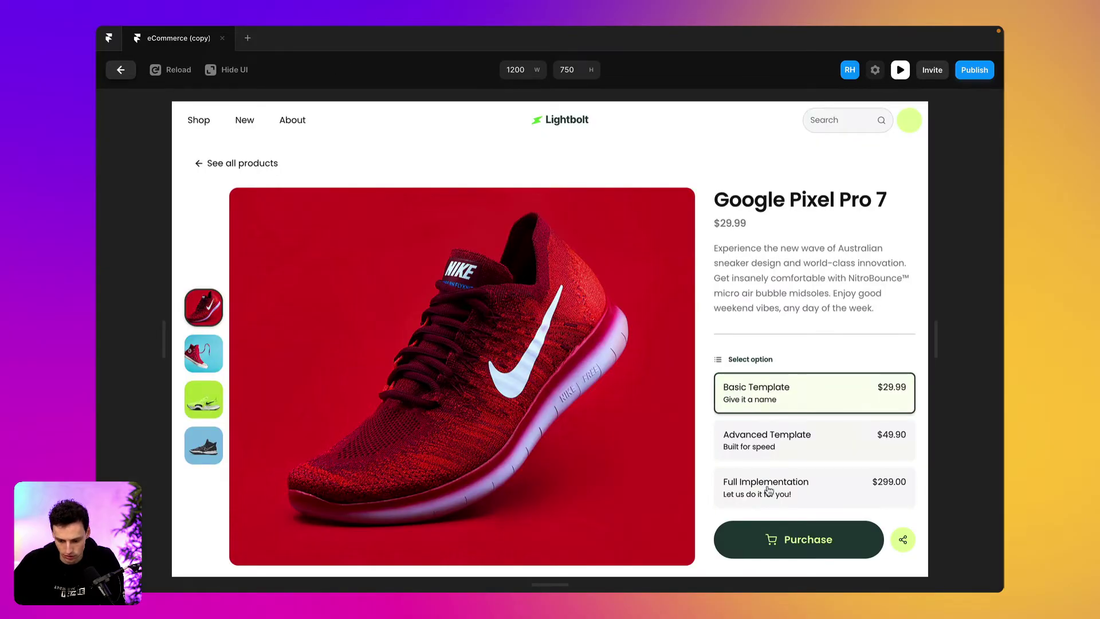
{"action": "left_click", "coordinate": [903, 538]}
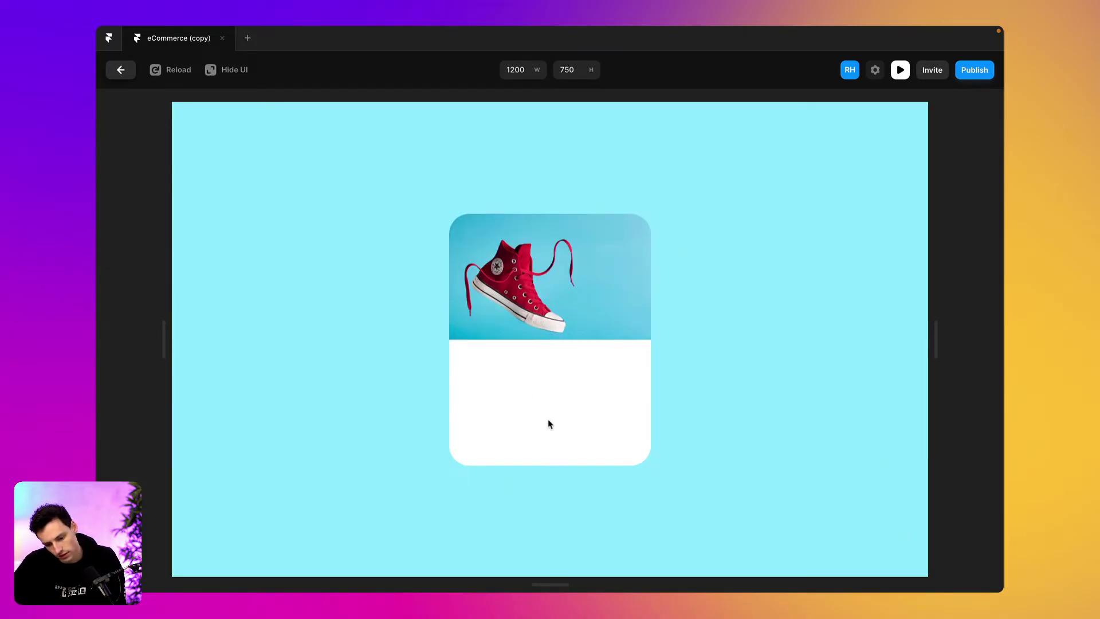
{"action": "left_click", "coordinate": [118, 69]}
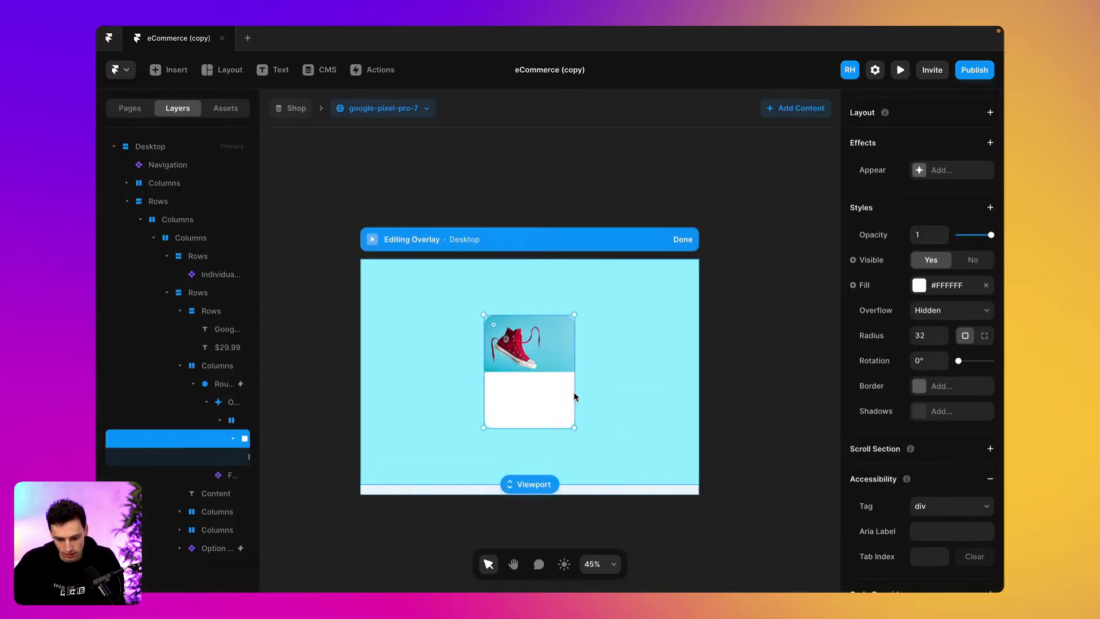
{"action": "left_click", "coordinate": [641, 398]}
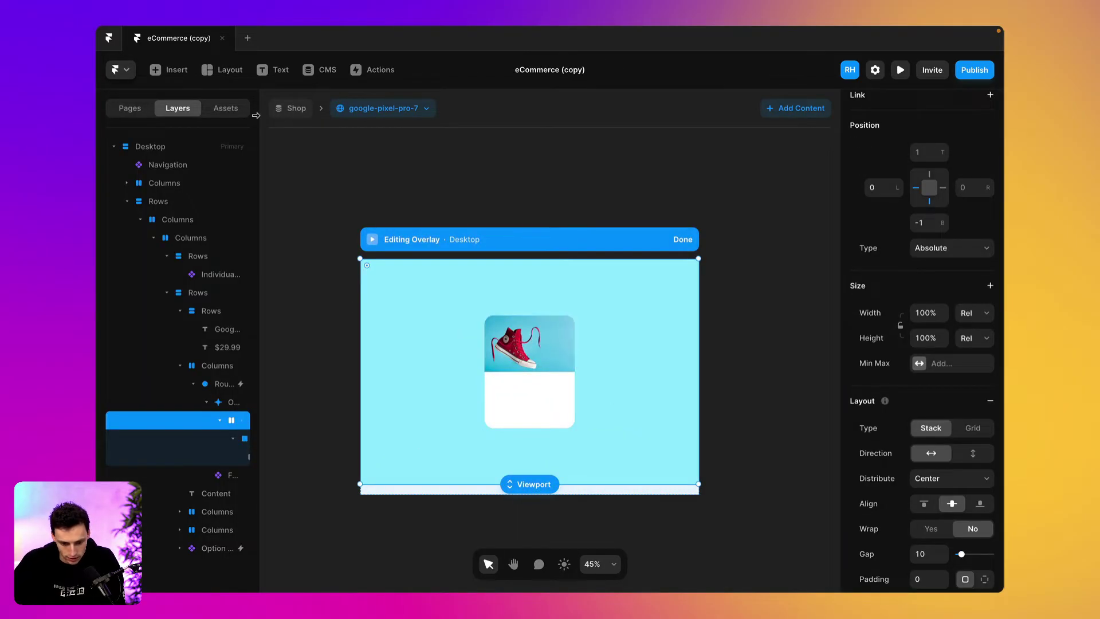
{"action": "left_click", "coordinate": [276, 69]}
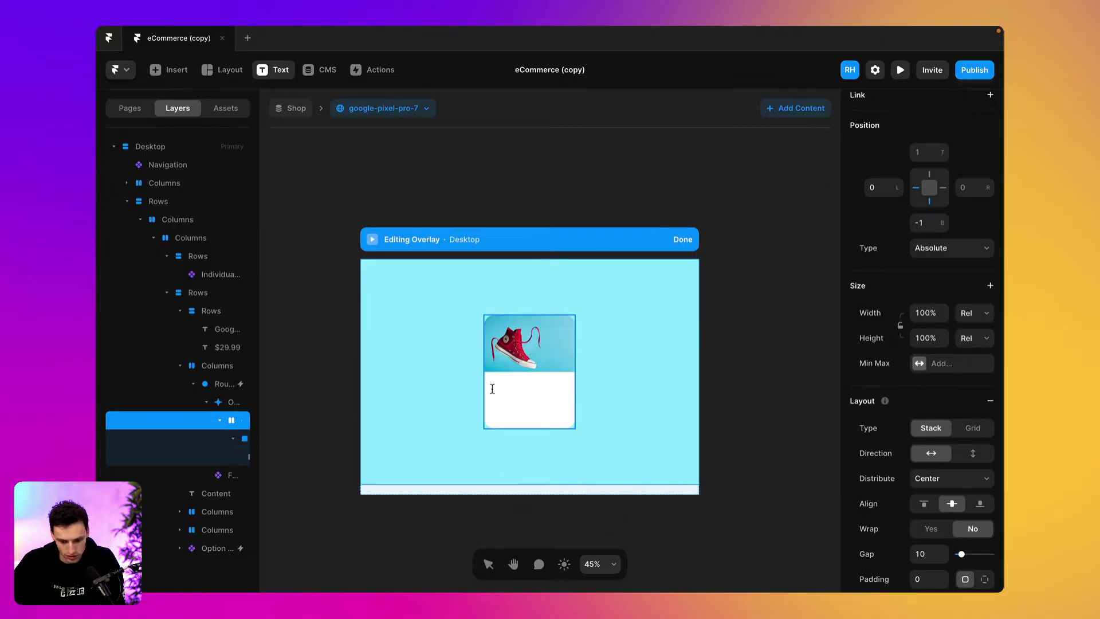
{"action": "key", "text": "Escape"}
- Copy the "Google Pixel Pro 7" heading from the product page and paste it into the popup frame of the share overlay
{"action": "left_click", "coordinate": [682, 239]}
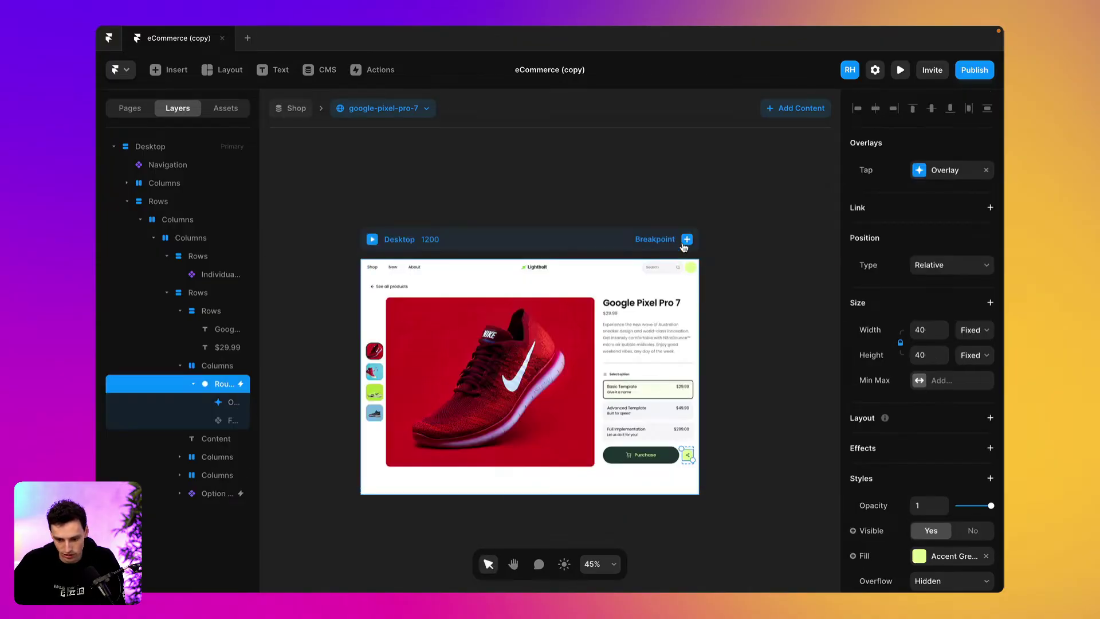
{"action": "left_click", "coordinate": [650, 309]}
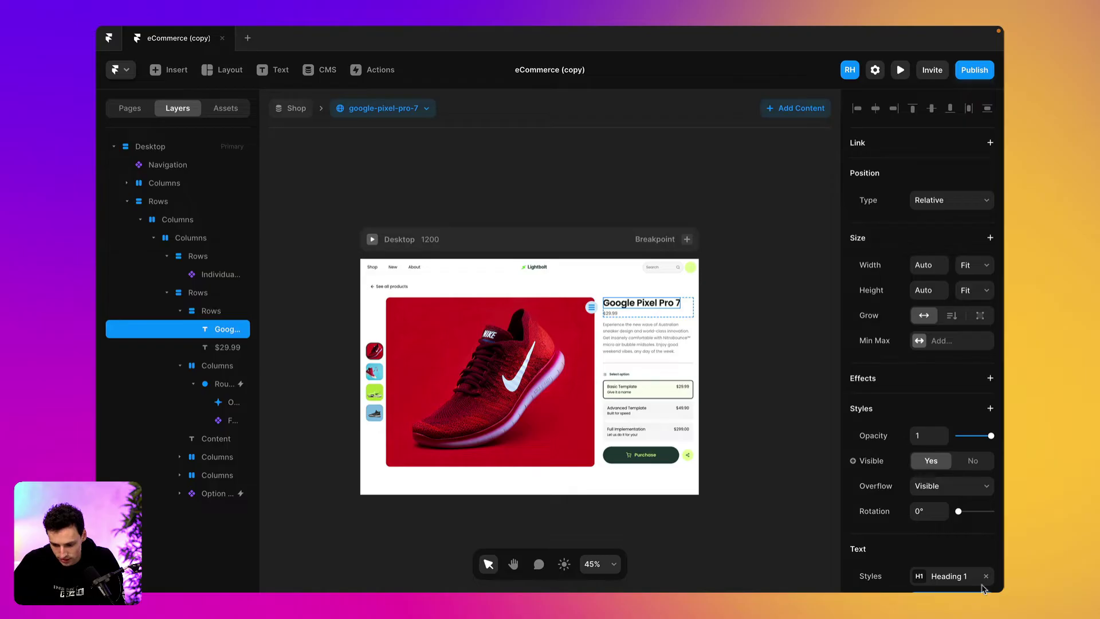
{"action": "left_click", "coordinate": [660, 336]}
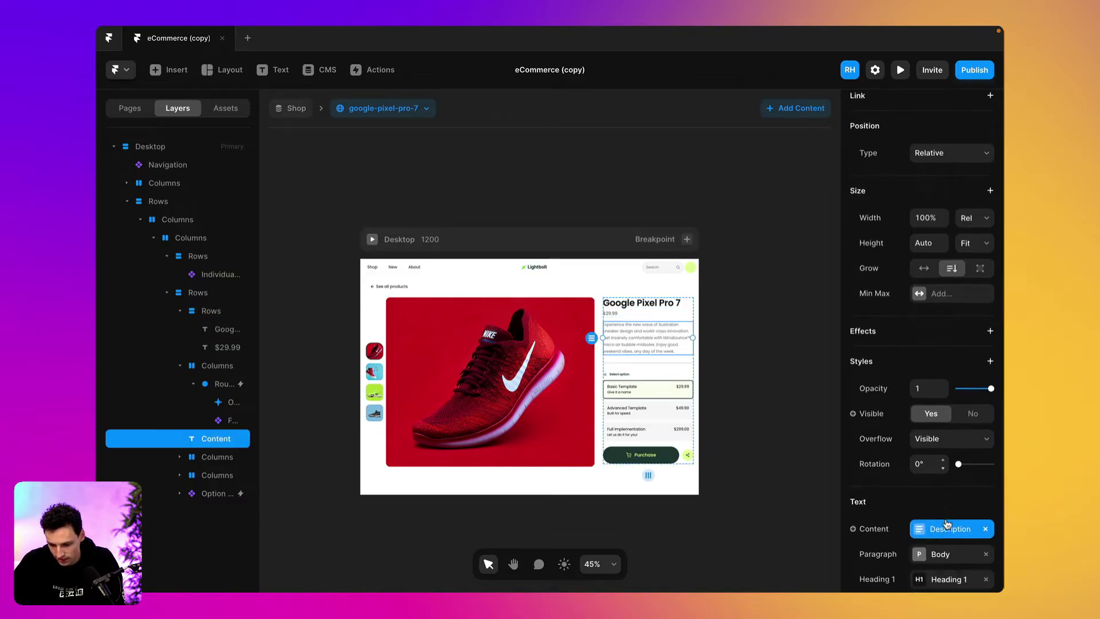
{"action": "left_click", "coordinate": [633, 308]}
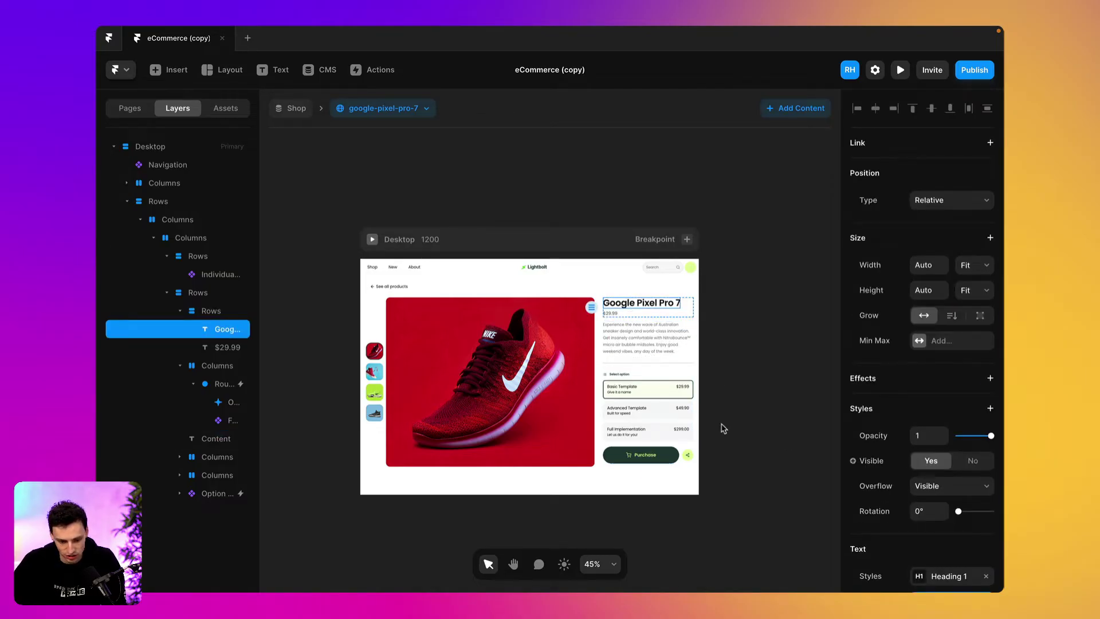
{"action": "left_click", "coordinate": [225, 402]}
{"action": "left_click", "coordinate": [522, 388]}
{"action": "scroll", "coordinate": [522, 389], "scroll_direction": "up", "scroll_amount": 5}
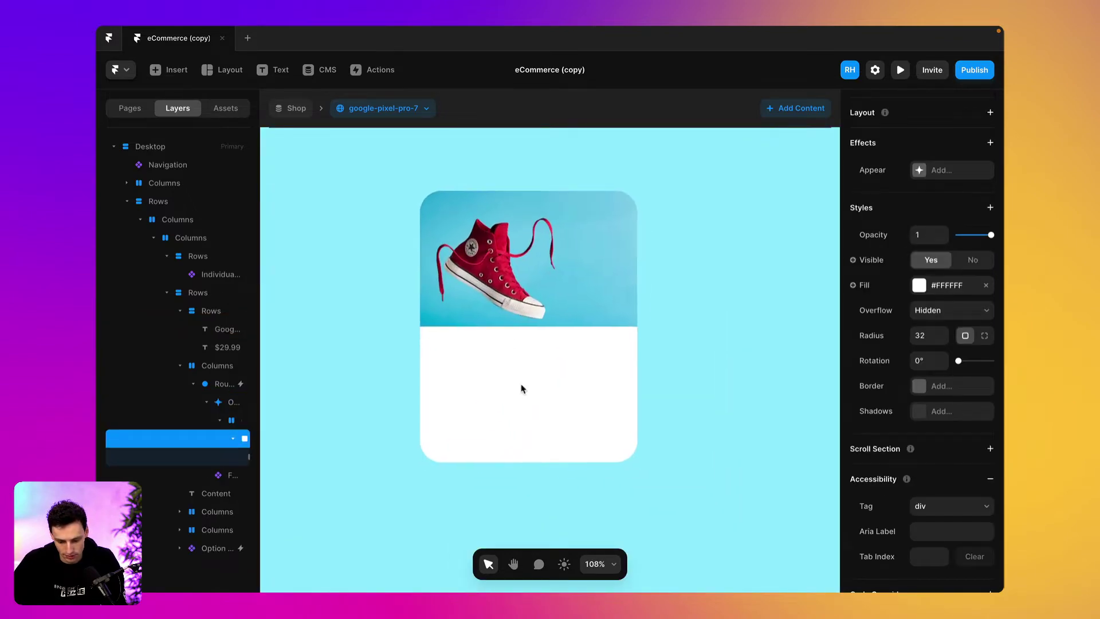
{"action": "left_click", "coordinate": [522, 388]}
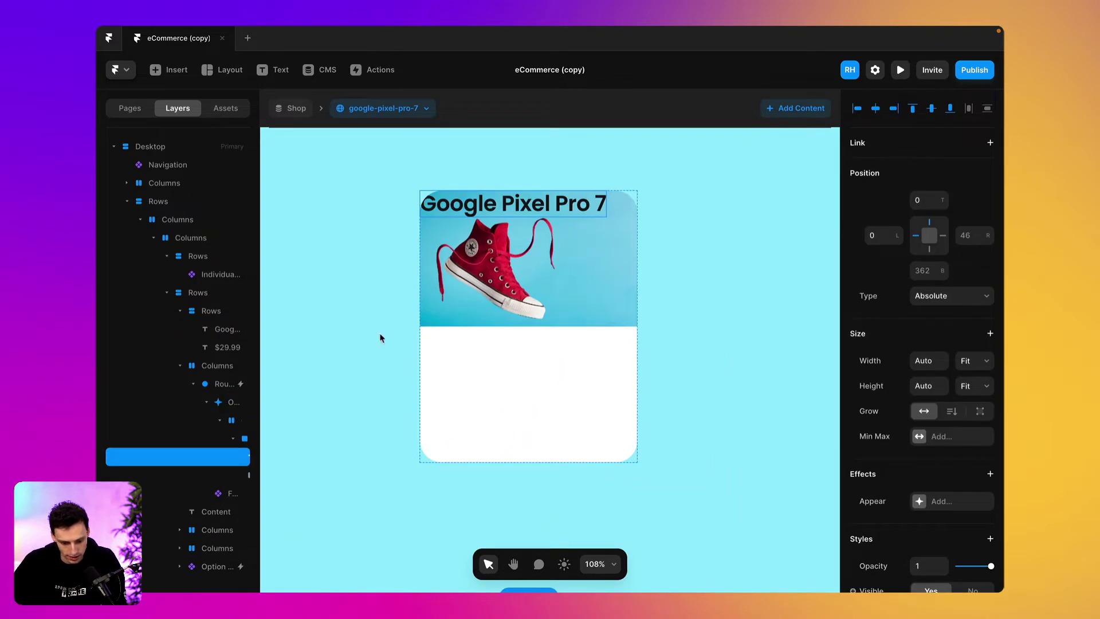
- Move the pasted heading below the image frame in the layer order and give the popup frame a centred vertical stack layout
{"action": "left_click_drag", "start_coordinate": [277, 405], "coordinate": [341, 405]}
{"action": "left_click_drag", "start_coordinate": [272, 465], "coordinate": [275, 490]}
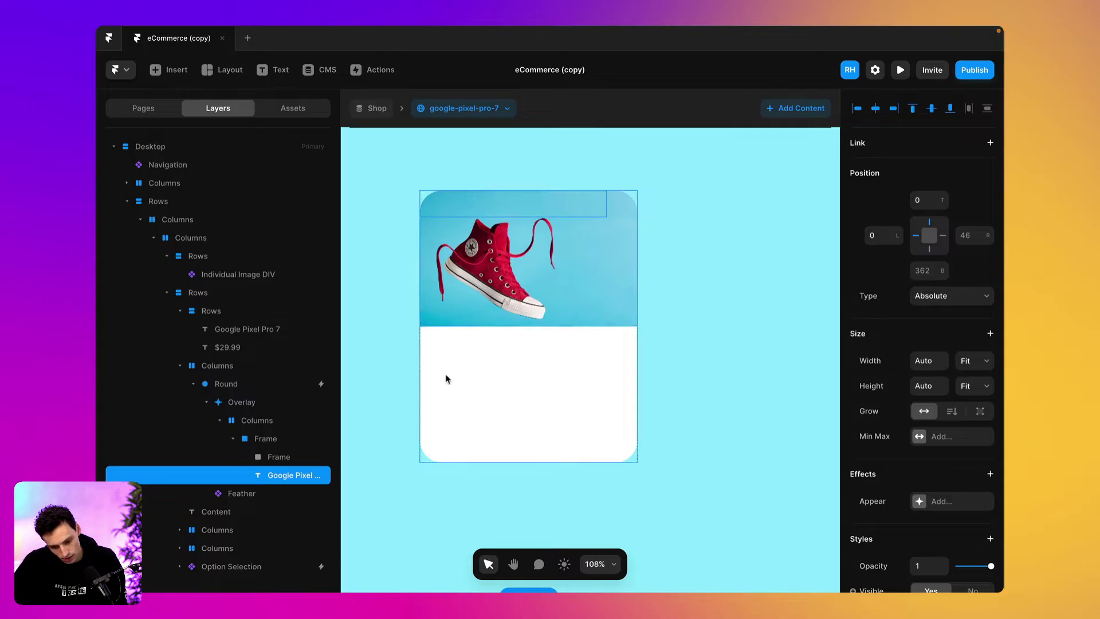
{"action": "left_click", "coordinate": [279, 458]}
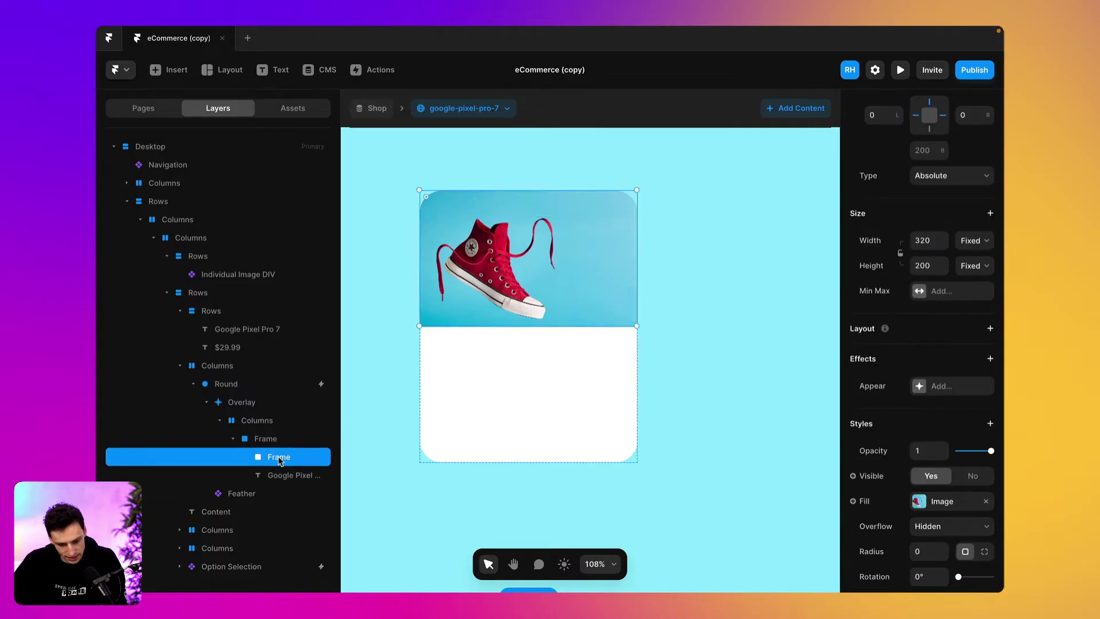
{"action": "left_click", "coordinate": [298, 443]}
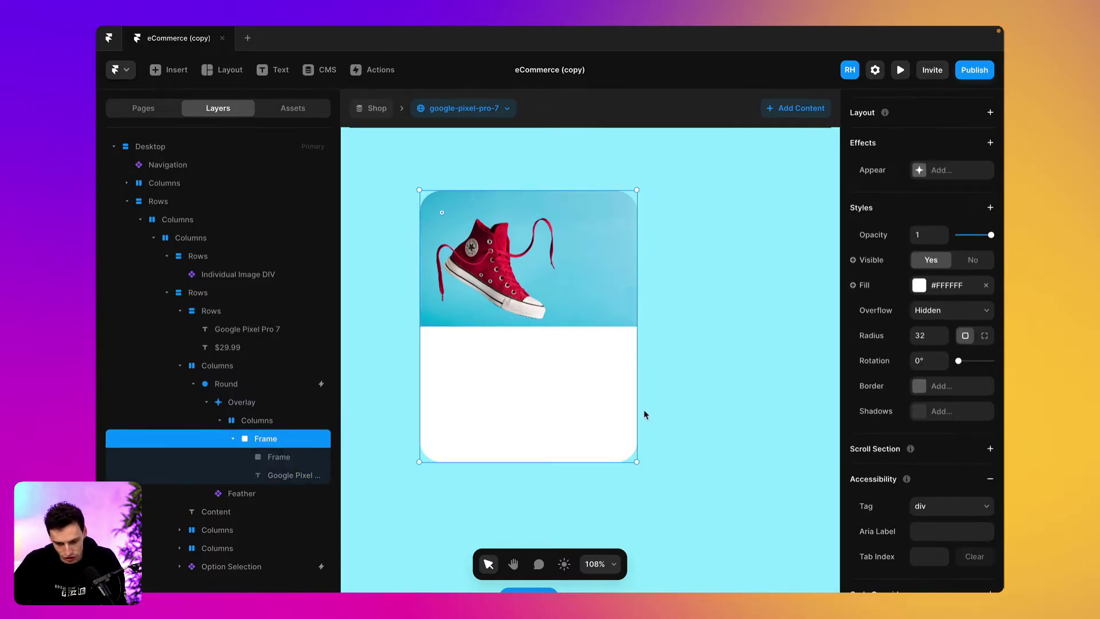
{"action": "scroll", "coordinate": [997, 261], "scroll_direction": "up", "scroll_amount": 2}
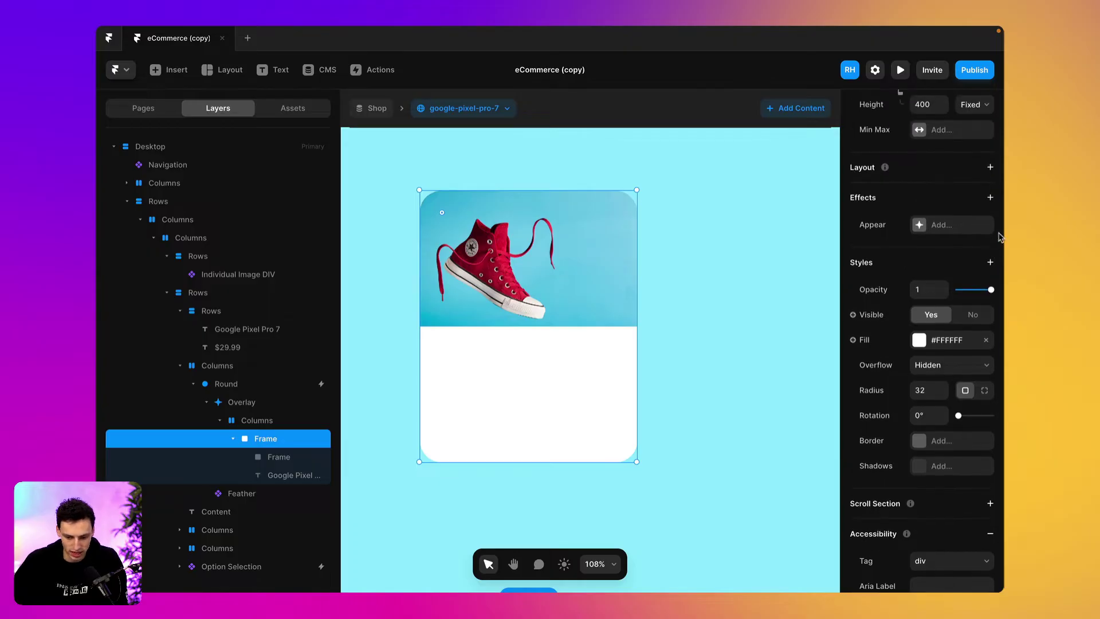
{"action": "left_click", "coordinate": [990, 167]}
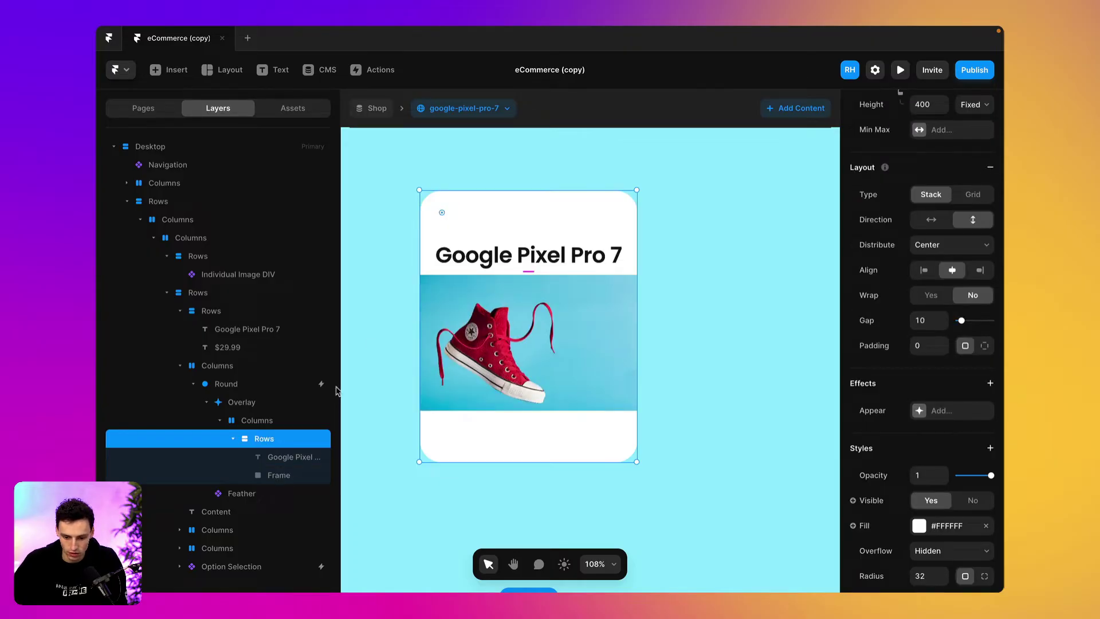
- Rename the popup stack to Modal and place the heading below the shoe image
{"action": "double_click", "coordinate": [263, 438]}
{"action": "type", "text": "M"}
{"action": "key", "text": "Return"}
{"action": "left_click_drag", "start_coordinate": [290, 457], "coordinate": [283, 481]}
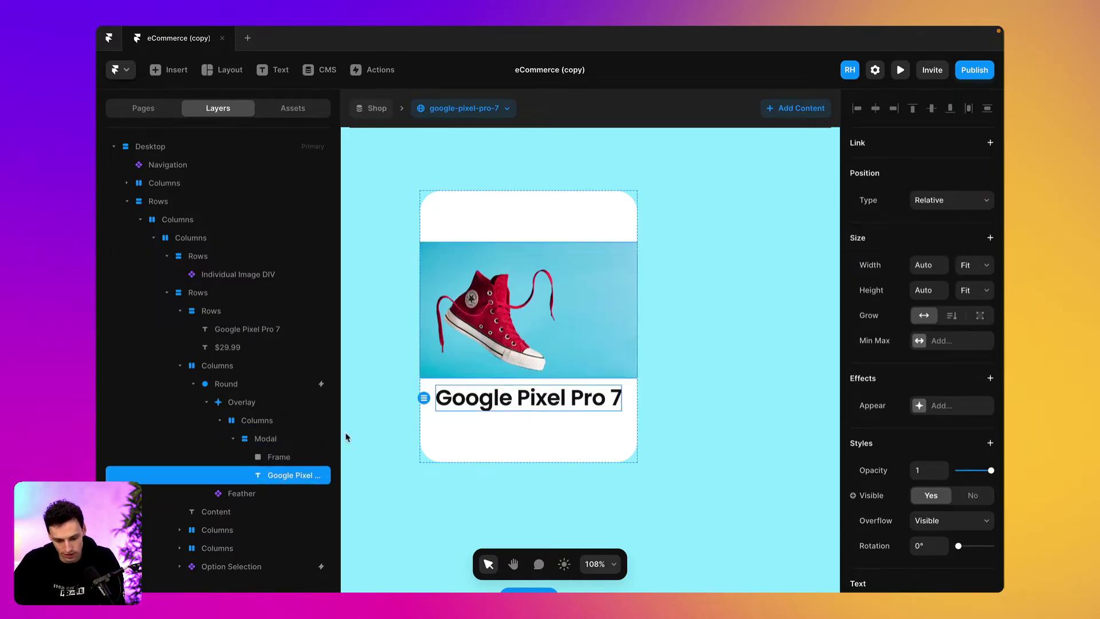
- Set the Modal stack's distribution to Start so its contents begin at the upper edge
{"action": "left_click", "coordinate": [288, 461]}
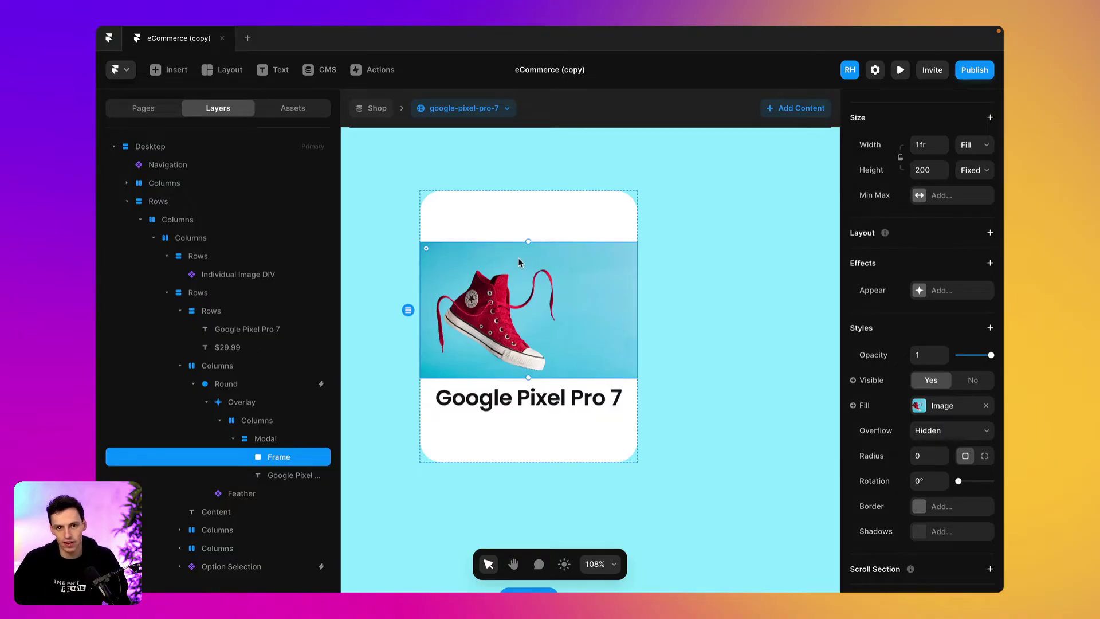
{"action": "left_click", "coordinate": [264, 438]}
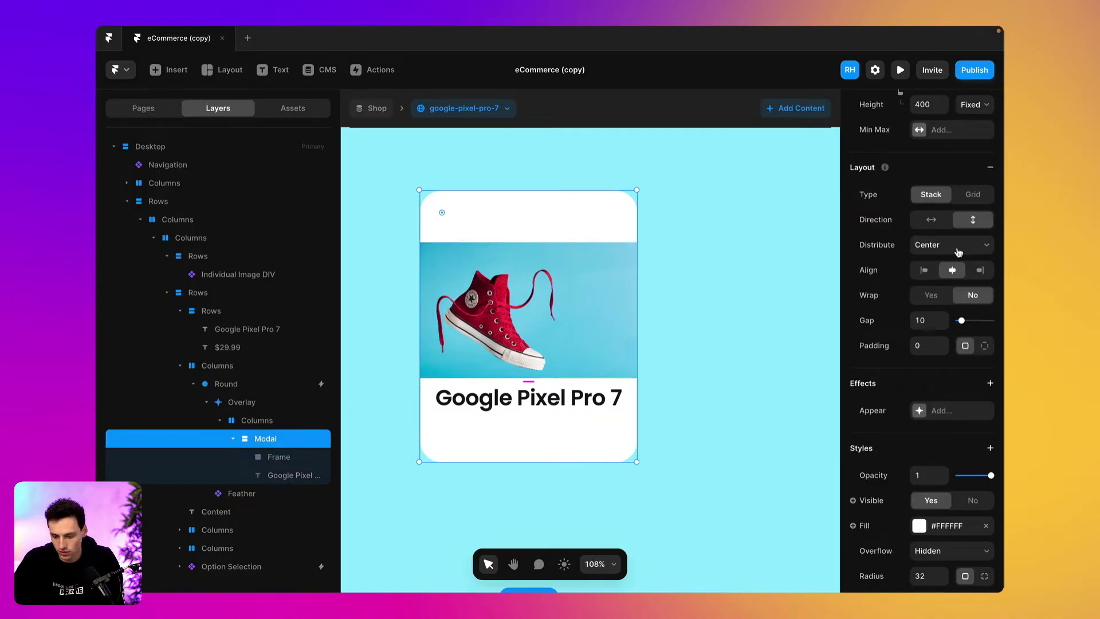
{"action": "left_click", "coordinate": [957, 252]}
{"action": "left_click", "coordinate": [933, 231]}
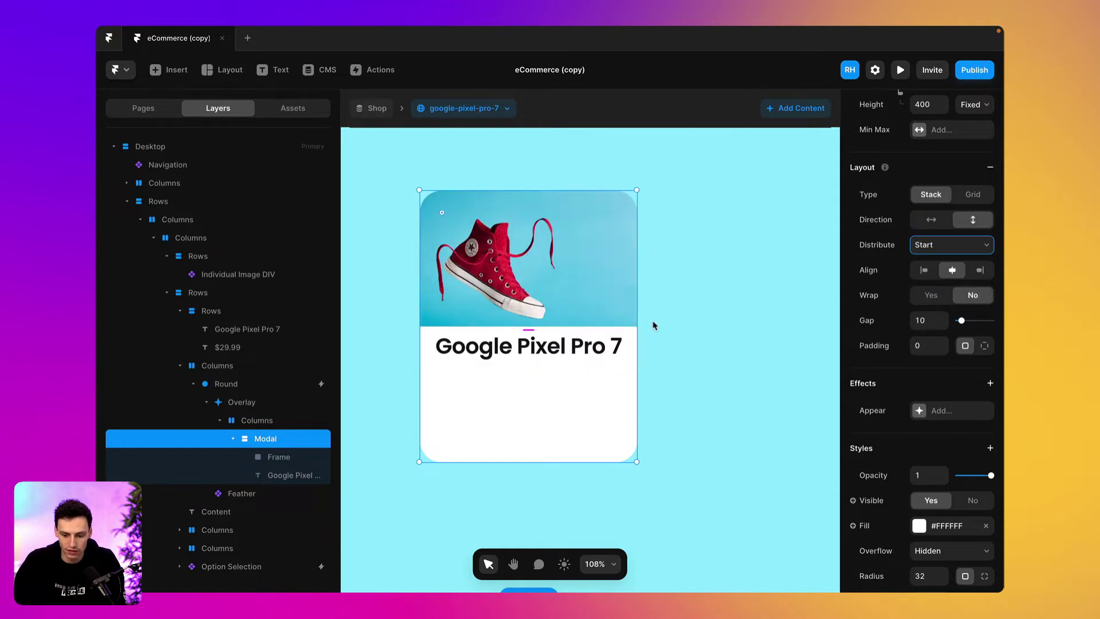
- Set the Modal stack's gap to 0 and align its contents to the left
{"action": "left_click", "coordinate": [577, 344]}
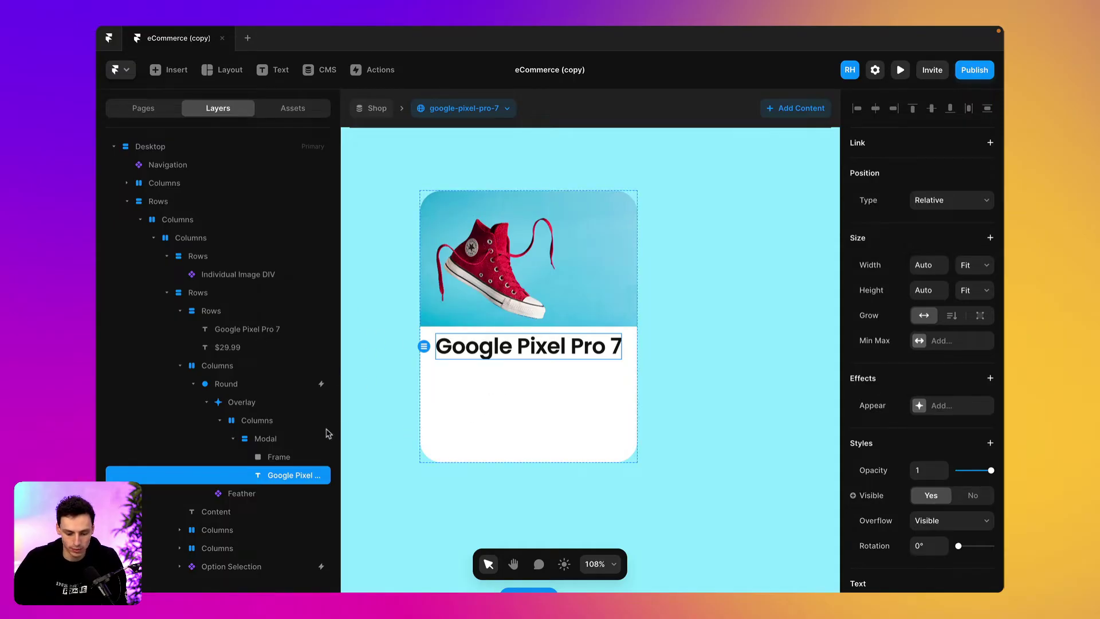
{"action": "left_click", "coordinate": [290, 443]}
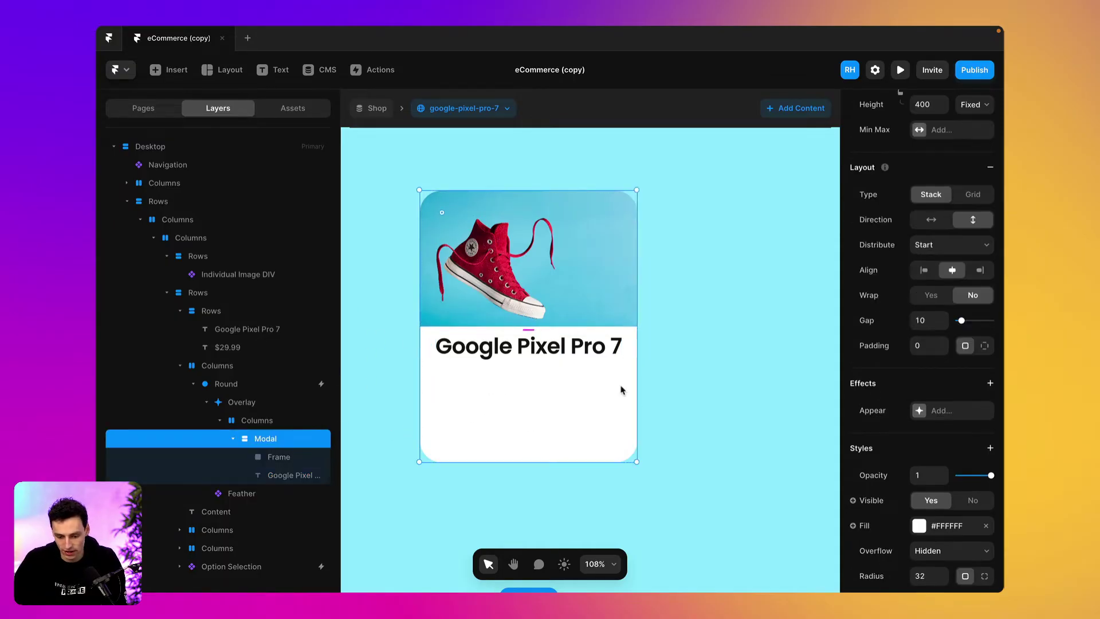
{"action": "scroll", "coordinate": [973, 492], "scroll_direction": "down", "scroll_amount": 2}
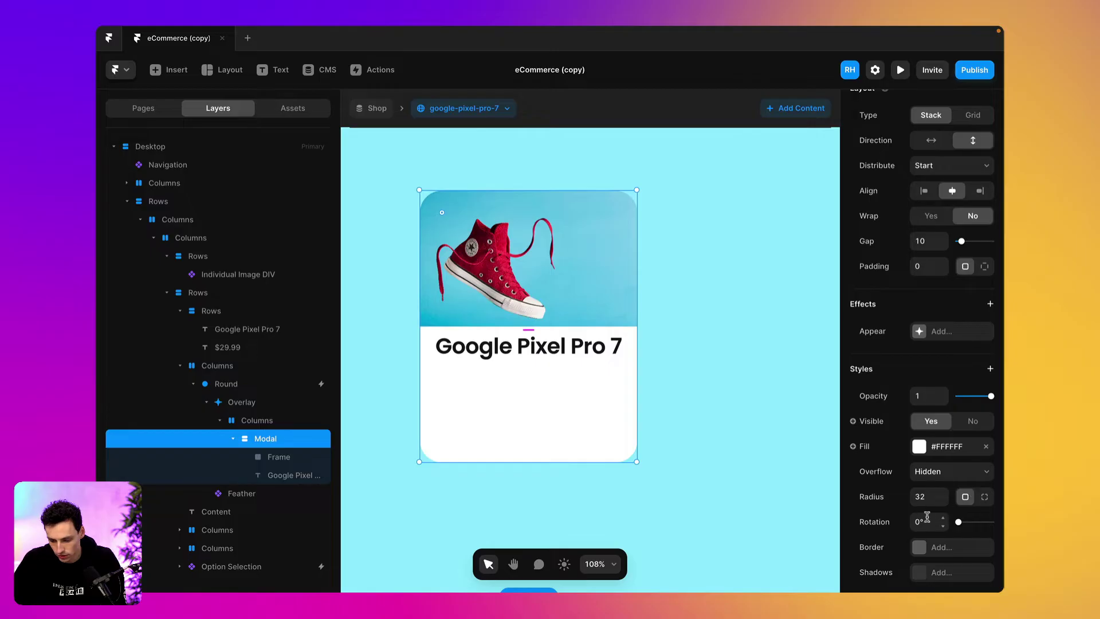
{"action": "scroll", "coordinate": [944, 400], "scroll_direction": "down", "scroll_amount": 1}
{"action": "left_click", "coordinate": [925, 212]}
{"action": "type", "text": "0"}
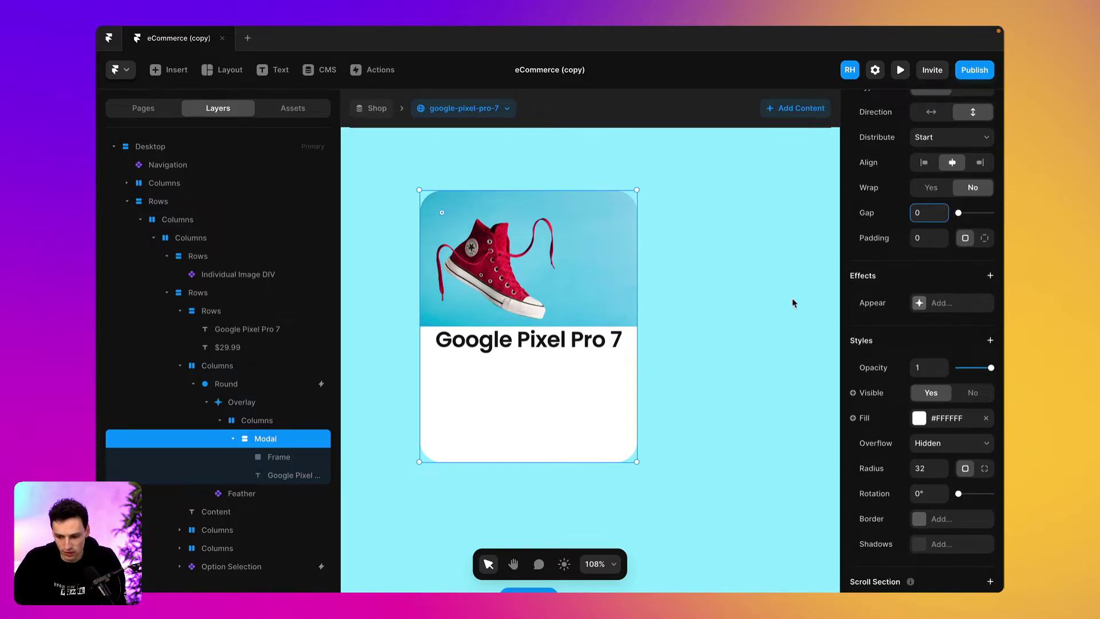
{"action": "scroll", "coordinate": [930, 200], "scroll_direction": "up", "scroll_amount": 1}
{"action": "left_click", "coordinate": [923, 188]}
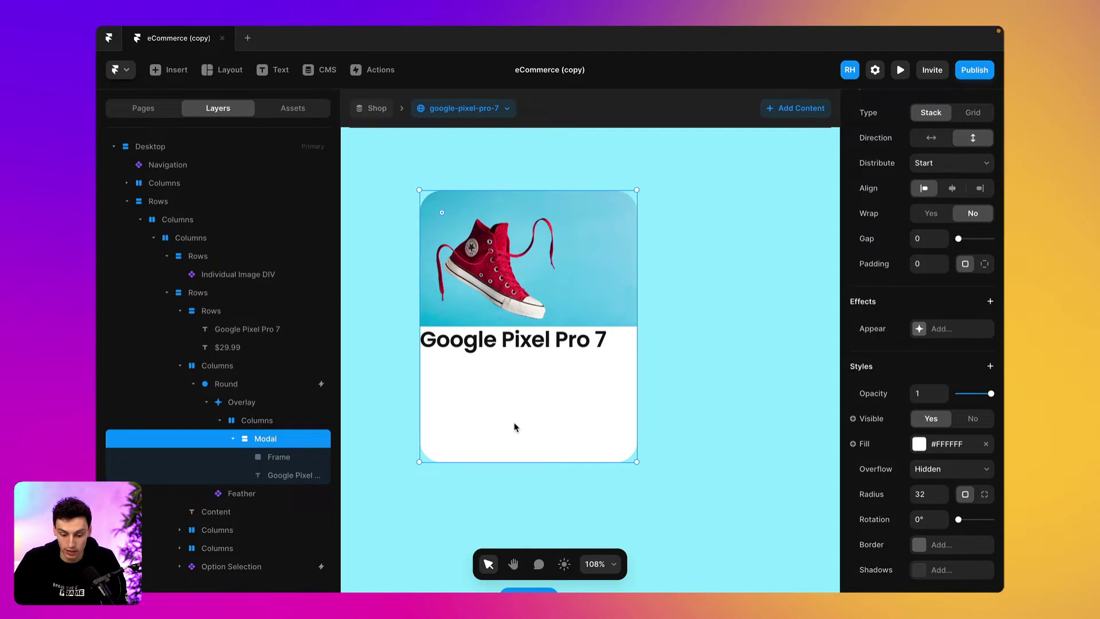
- Draw a new frame below the shoe image inside the Modal and nest the Google Pixel Pro 7 heading in it
{"action": "key", "text": "f"}
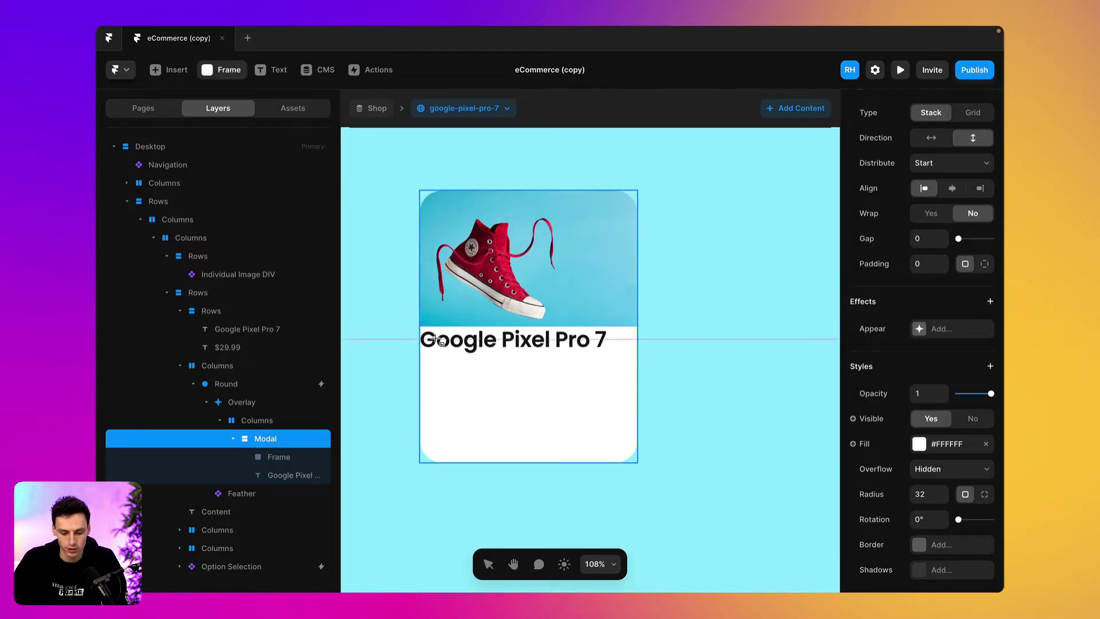
{"action": "left_click_drag", "start_coordinate": [425, 330], "coordinate": [624, 435]}
{"action": "left_click", "coordinate": [280, 473]}
{"action": "left_click_drag", "start_coordinate": [291, 477], "coordinate": [280, 496]}
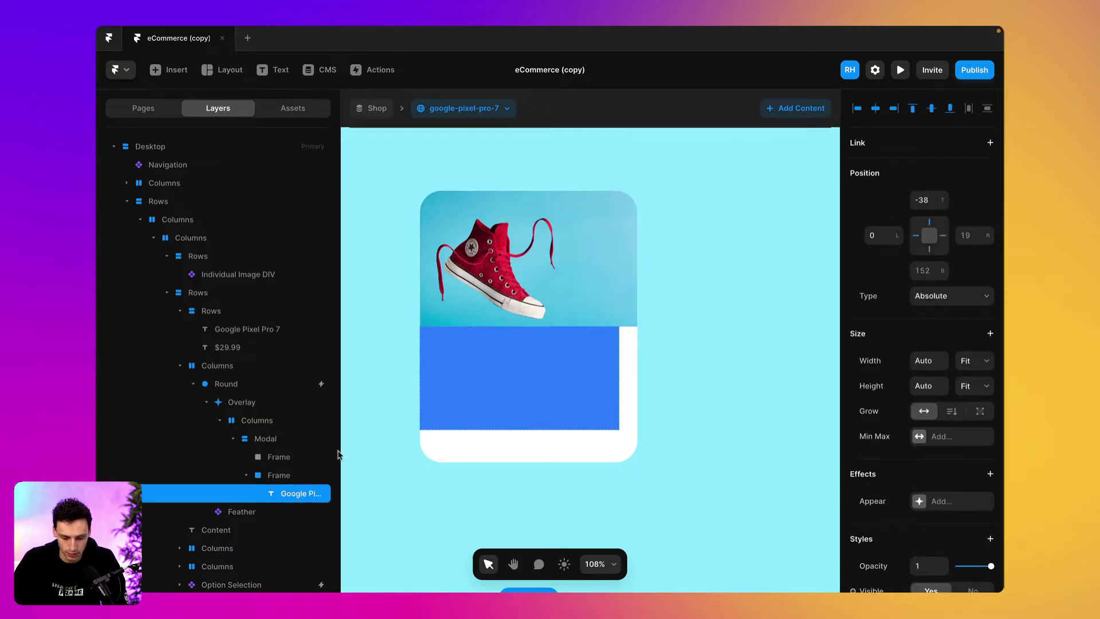
- Set the new frame's width to 100% and height to Fill, and give it a stack layout
{"action": "left_click", "coordinate": [281, 476]}
{"action": "left_click", "coordinate": [929, 295]}
{"action": "type", "text": "100%"}
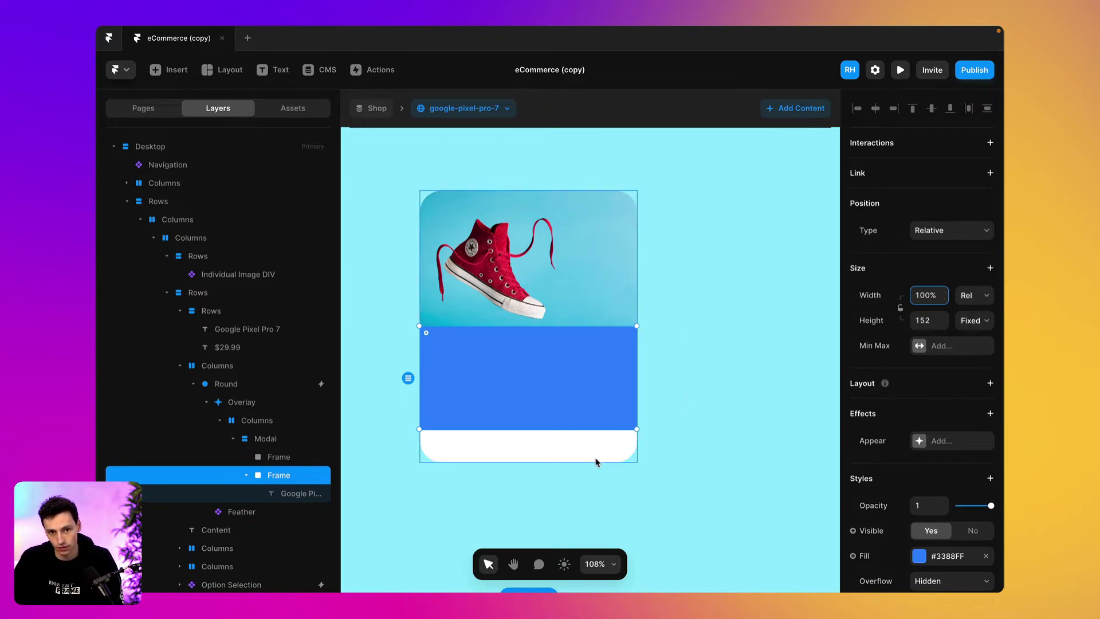
{"action": "left_click", "coordinate": [975, 324]}
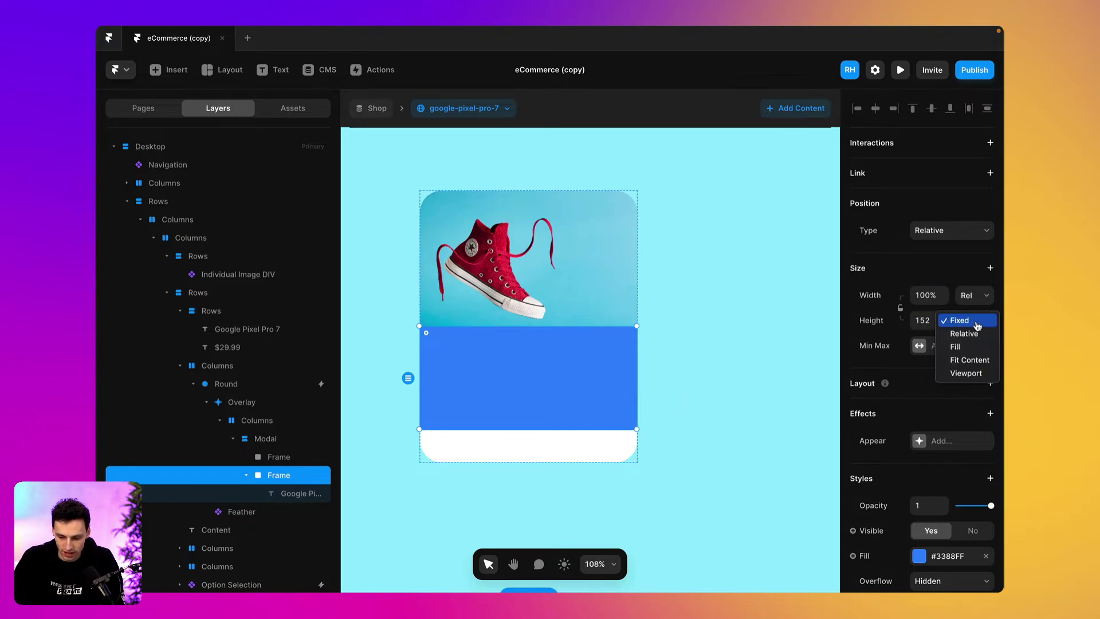
{"action": "left_click", "coordinate": [976, 351]}
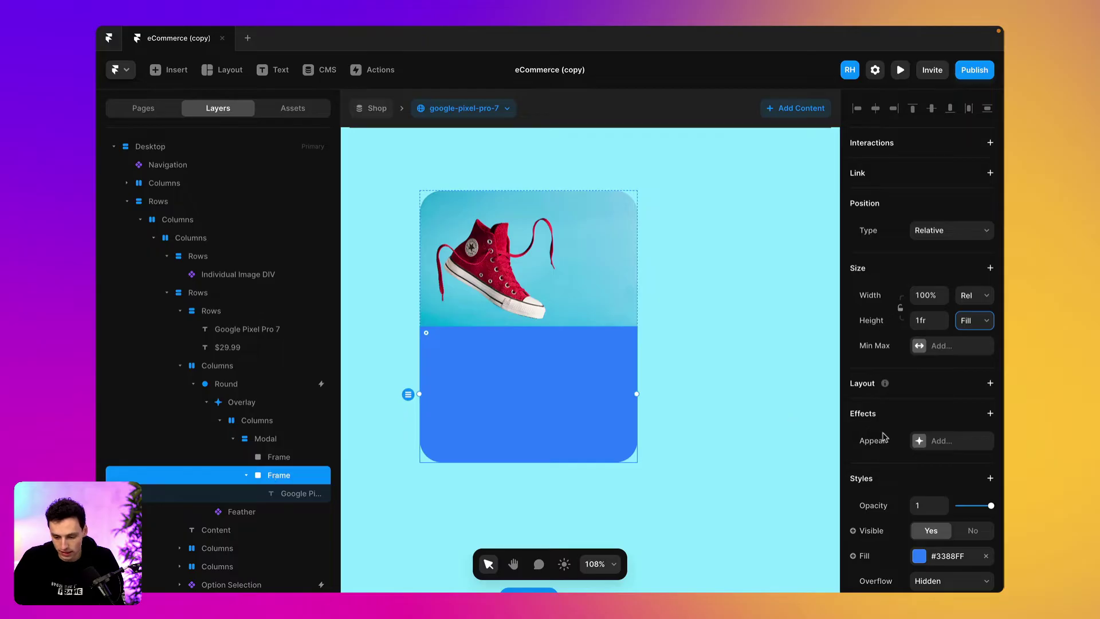
{"action": "left_click", "coordinate": [990, 383]}
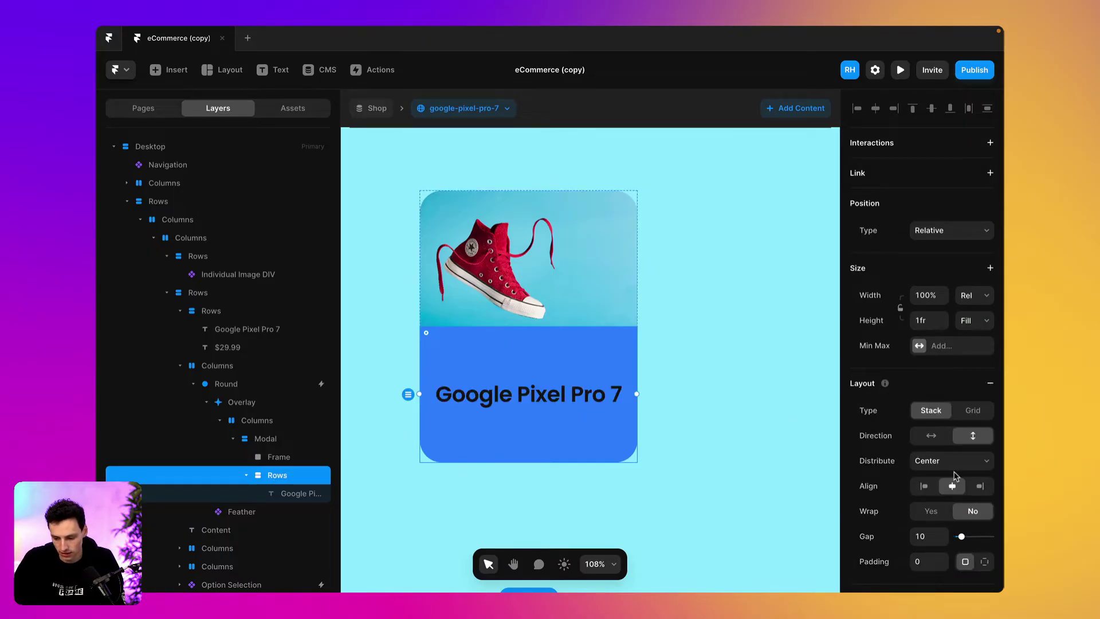
- Centre-align the popup heading, unlink its content from the Title field and replace its text with "Product title"
{"action": "left_click", "coordinate": [530, 394]}
{"action": "scroll", "coordinate": [922, 462], "scroll_direction": "down", "scroll_amount": 3}
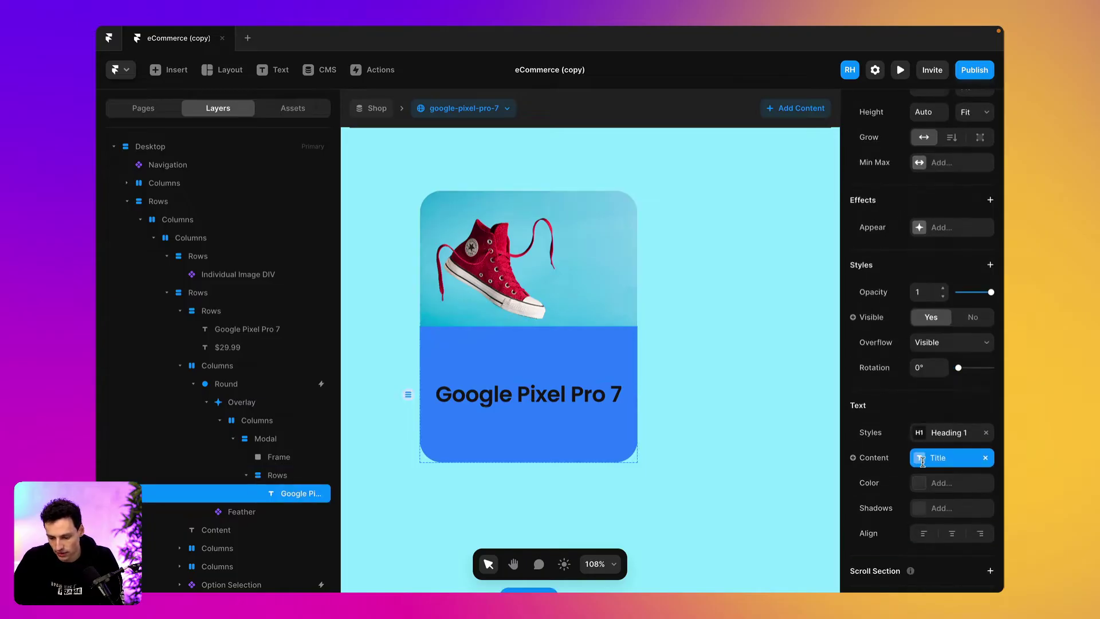
{"action": "left_click", "coordinate": [950, 535]}
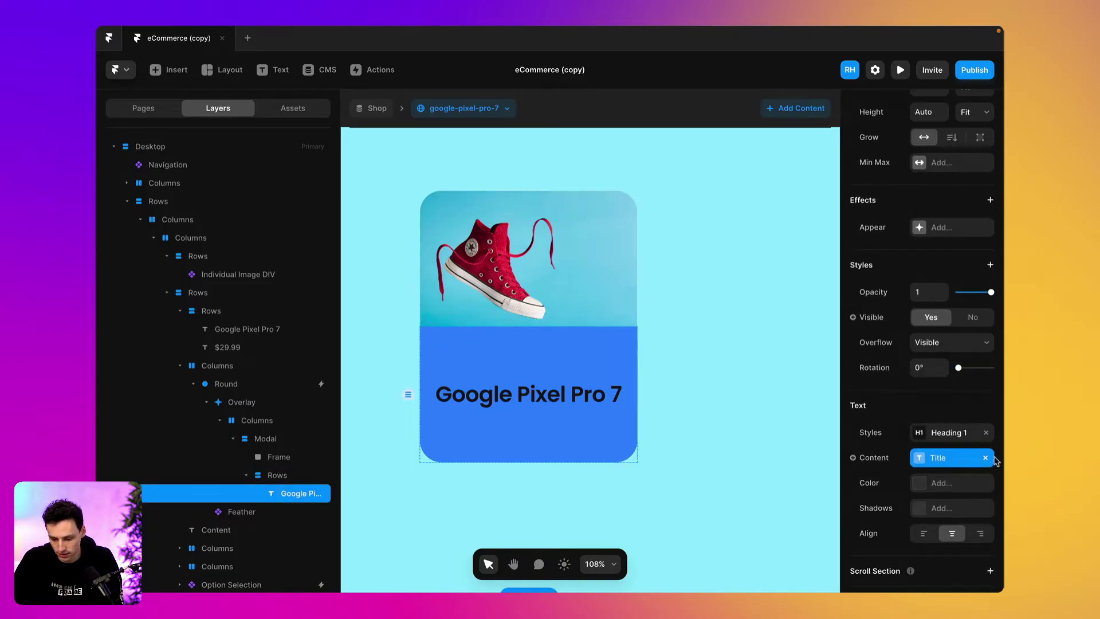
{"action": "left_click", "coordinate": [985, 458]}
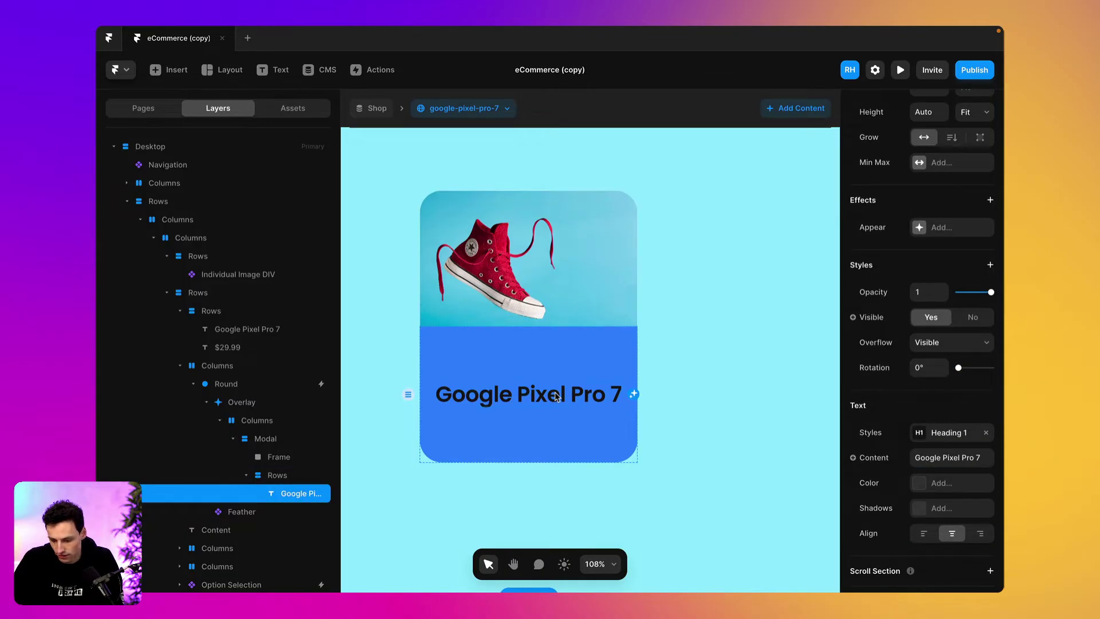
{"action": "left_click", "coordinate": [932, 457]}
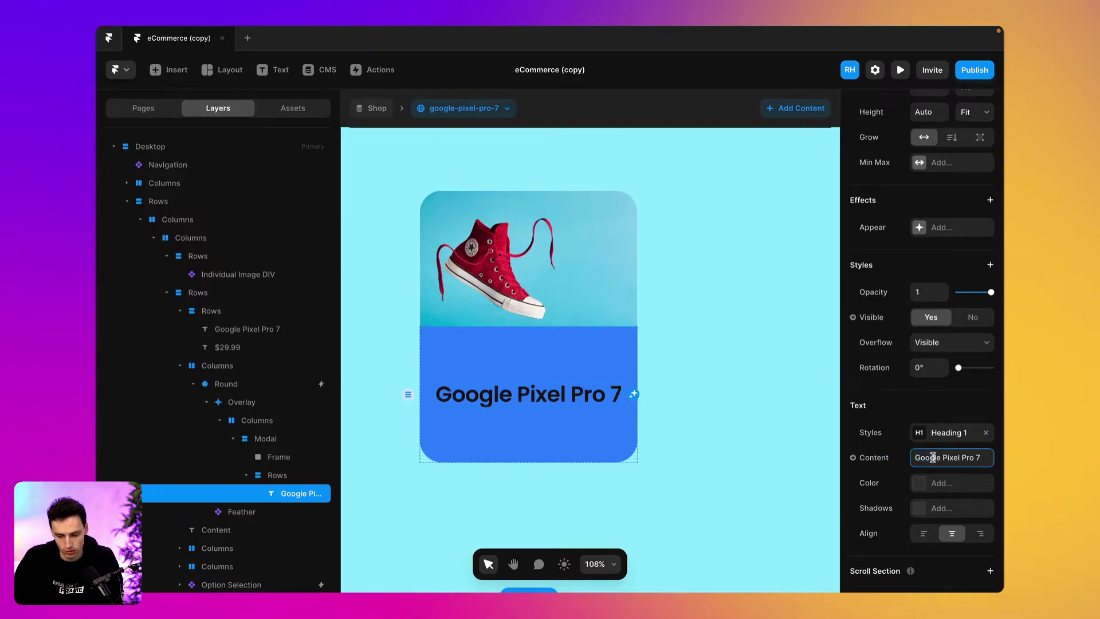
{"action": "key", "text": "ctrl+a"}
{"action": "type", "text": "Prod"}
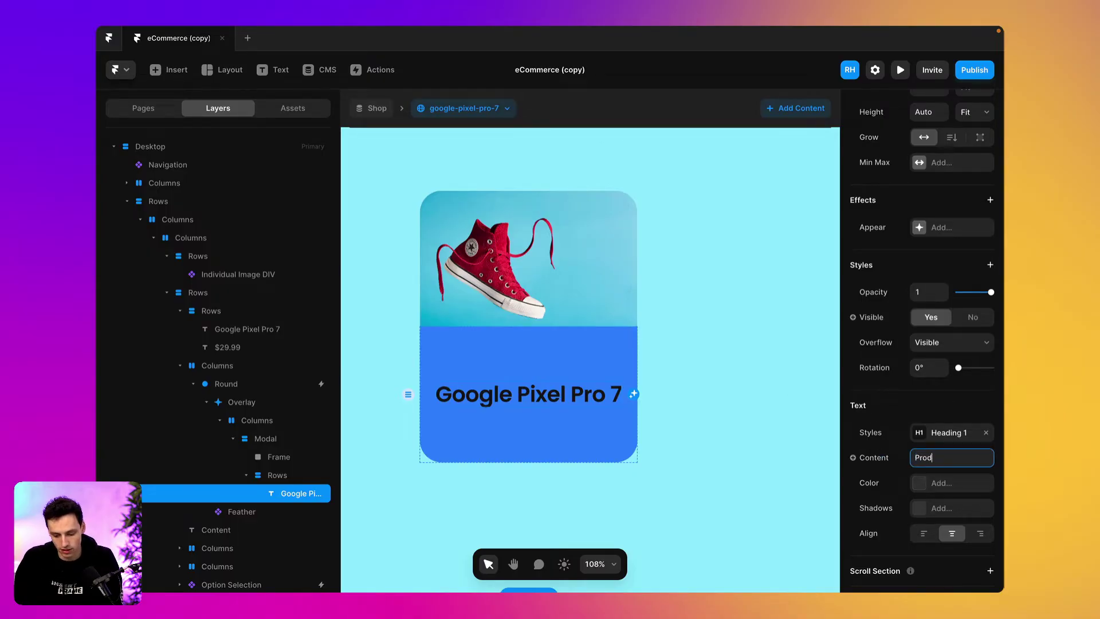
{"action": "type", "text": "uct title"}
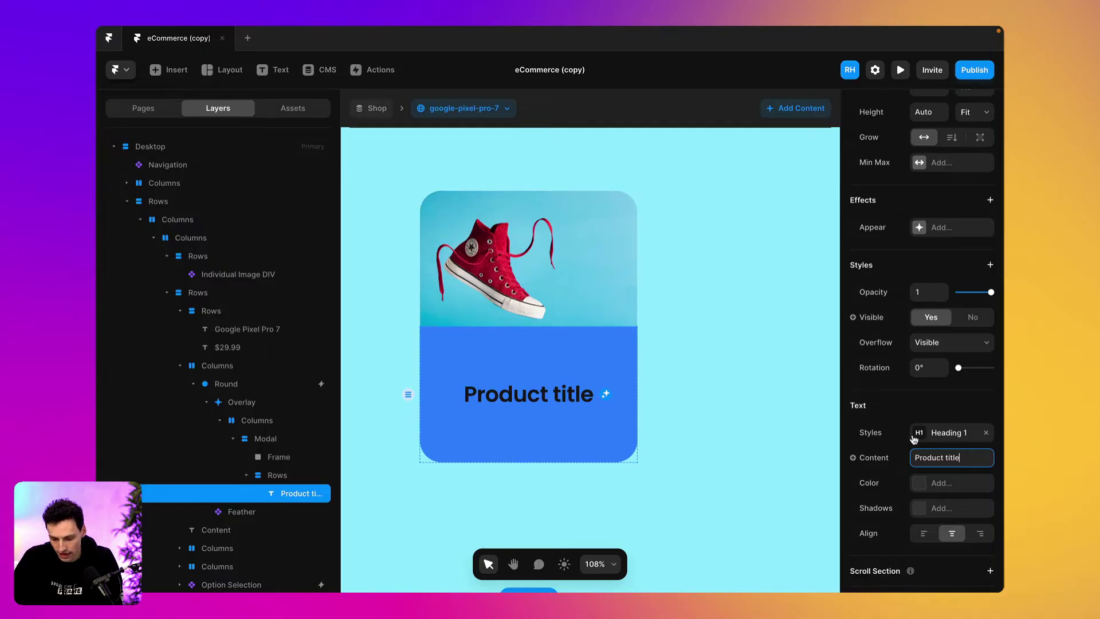
- Remove the Heading 1 style from the product title and set its size to 16 pixels and colour to Grey
{"action": "left_click", "coordinate": [987, 433]}
{"action": "scroll", "coordinate": [968, 498], "scroll_direction": "down", "scroll_amount": 1}
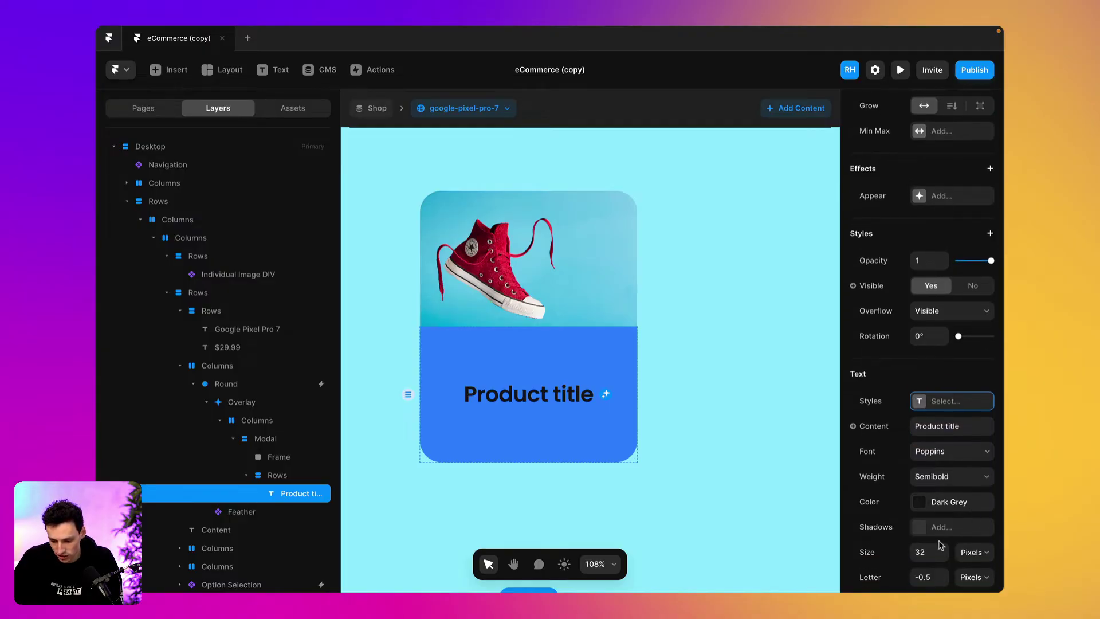
{"action": "left_click", "coordinate": [930, 551]}
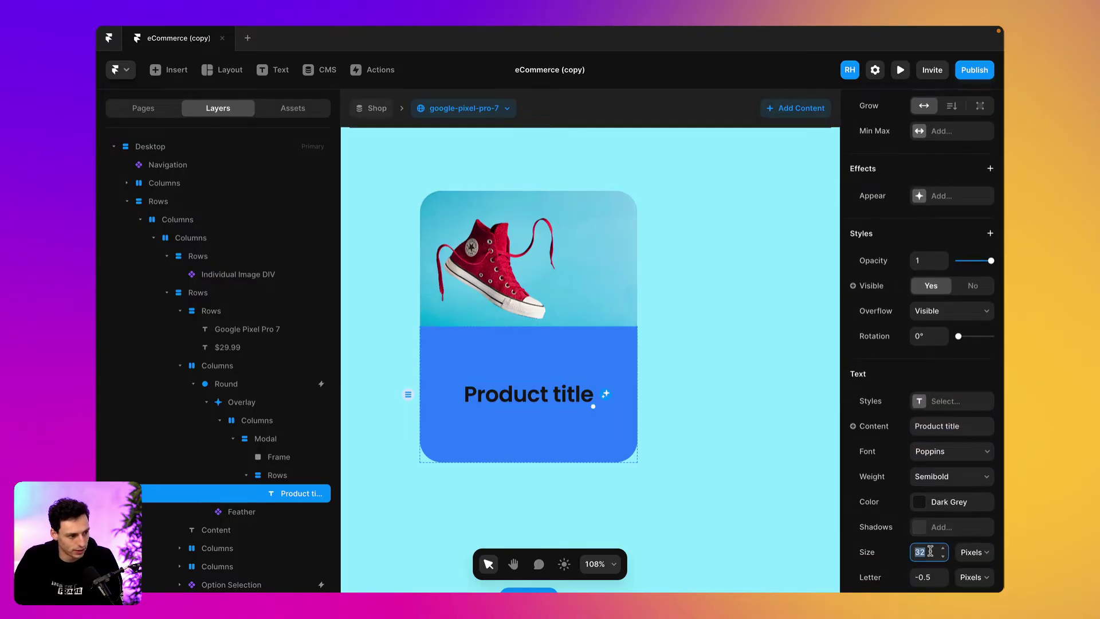
{"action": "type", "text": "24"}
{"action": "key", "text": "Return"}
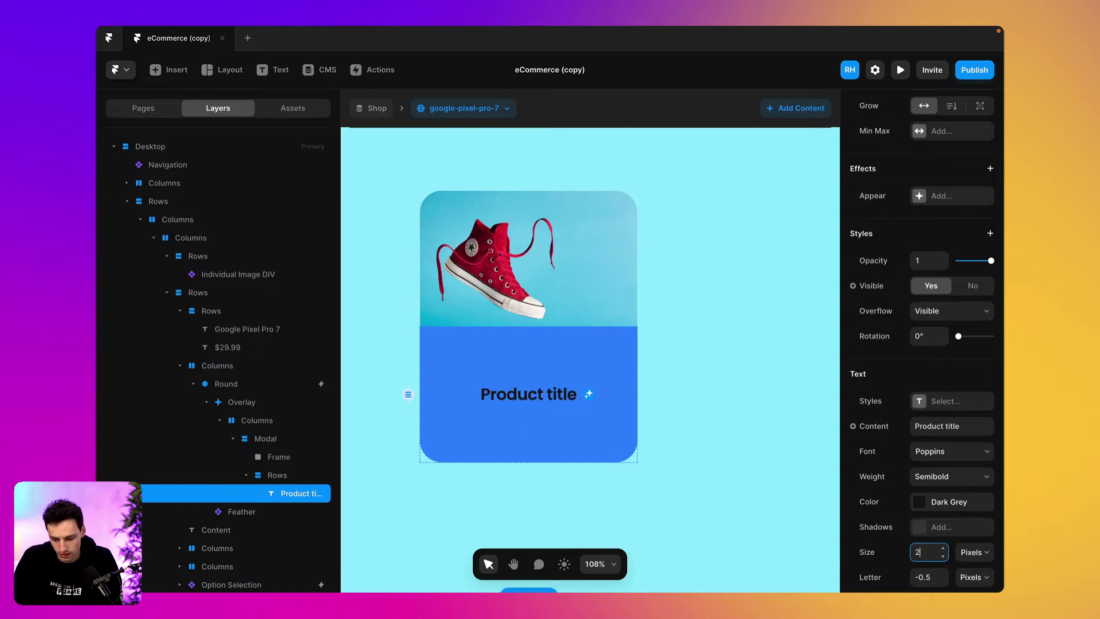
{"action": "type", "text": "16"}
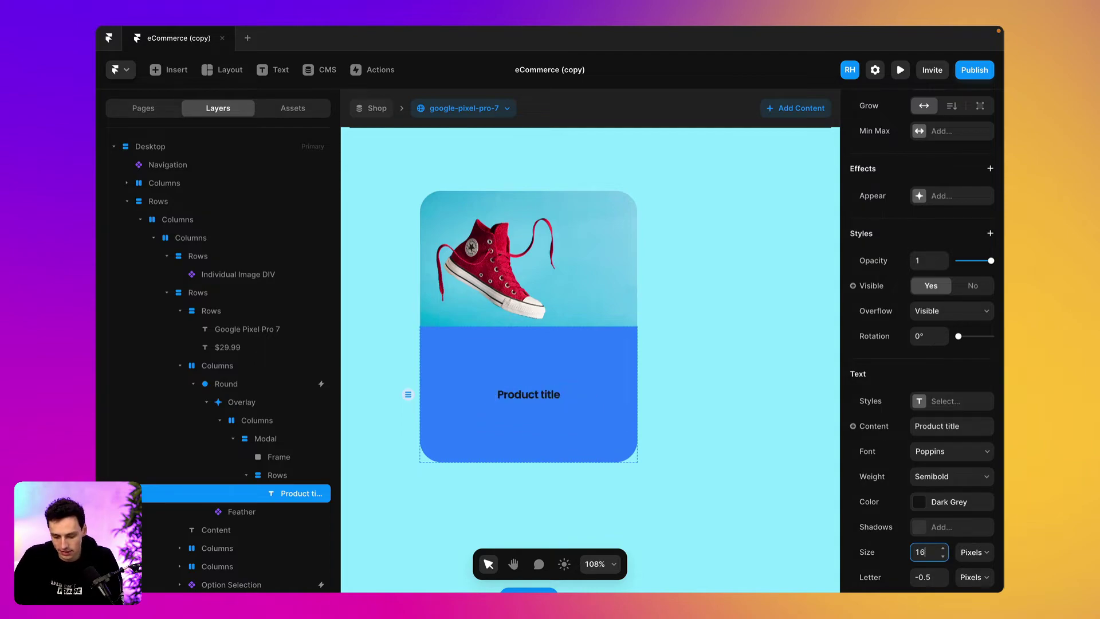
{"action": "key", "text": "Return"}
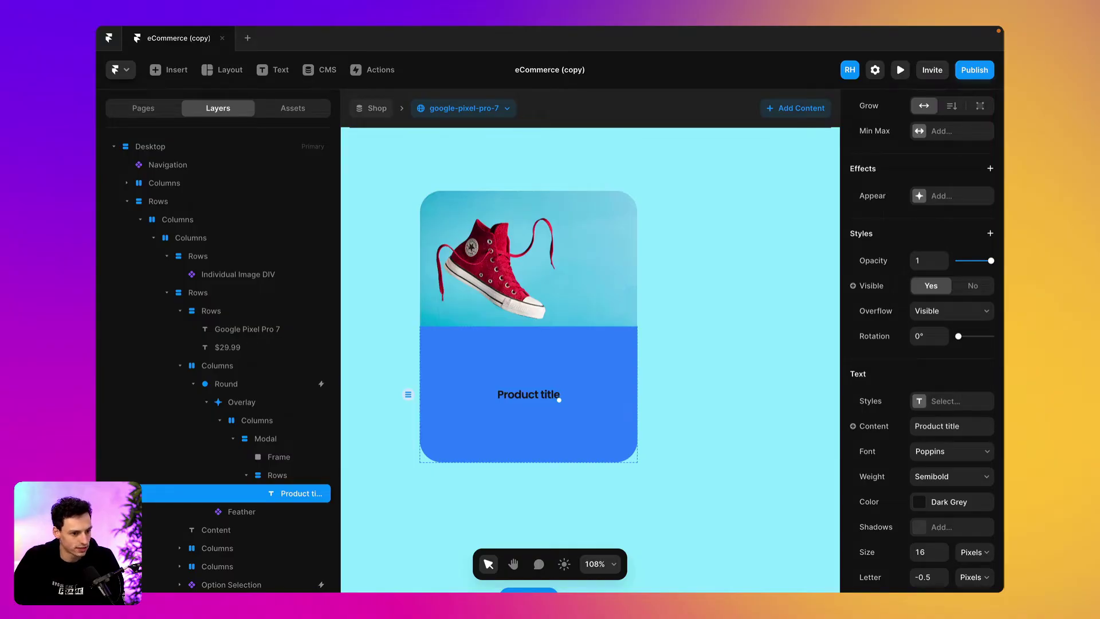
{"action": "left_click", "coordinate": [960, 504]}
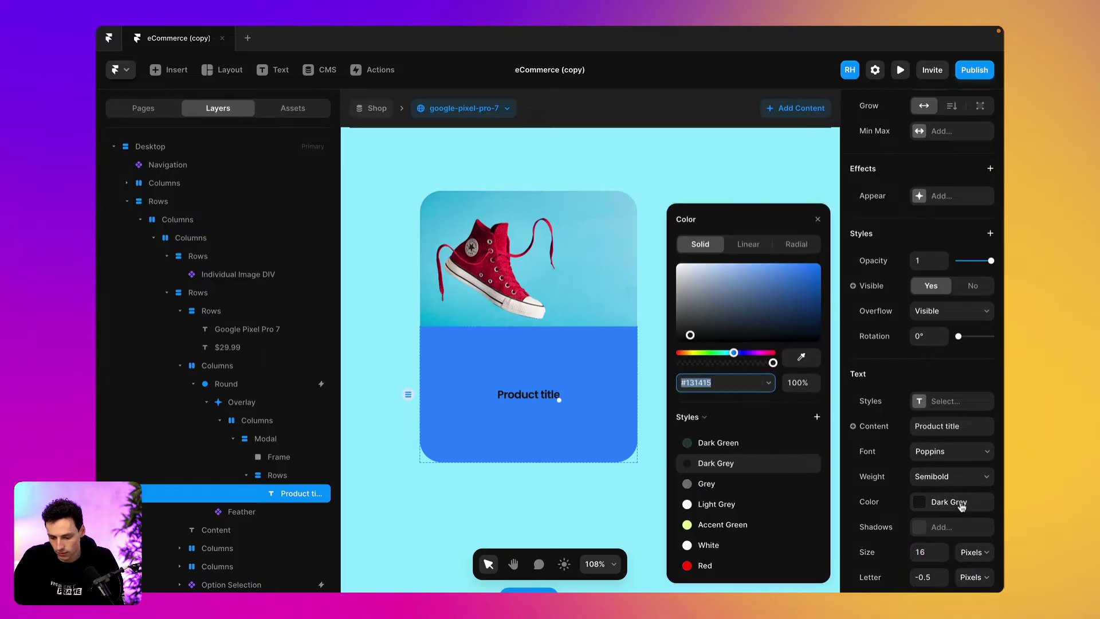
{"action": "left_click", "coordinate": [733, 486]}
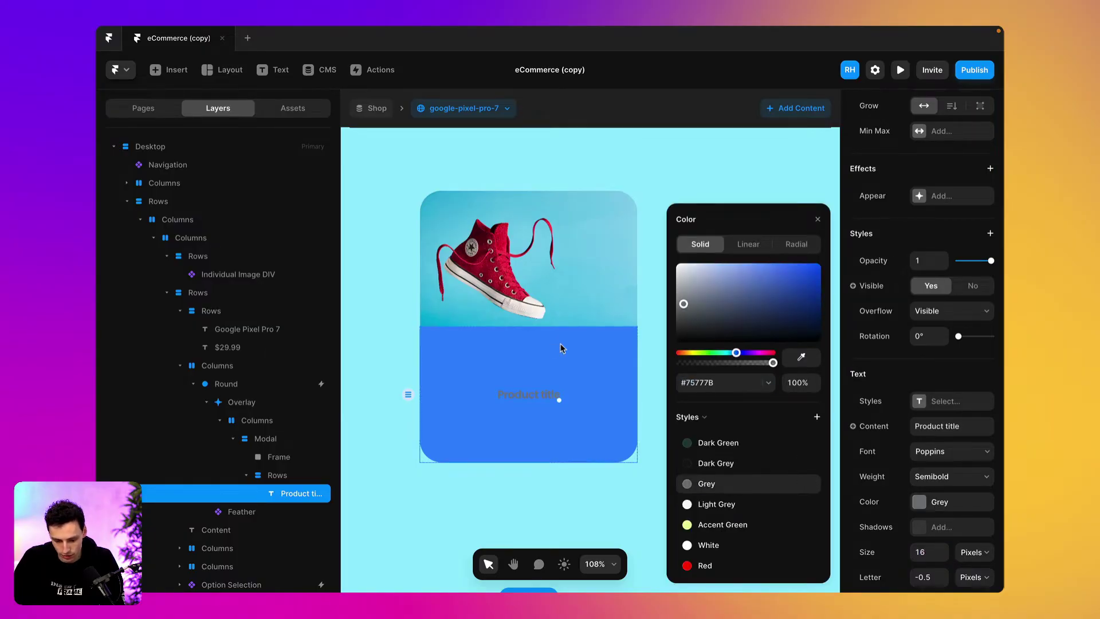
- Remove the blue fill from the stack that holds the product title
{"action": "left_click", "coordinate": [586, 346]}
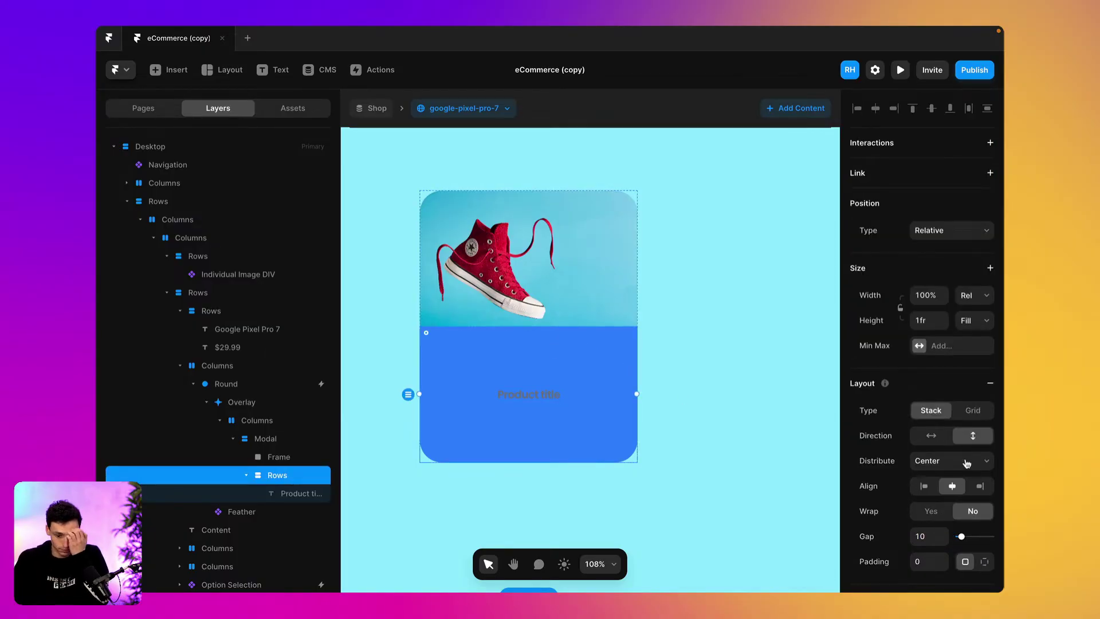
{"action": "scroll", "coordinate": [966, 463], "scroll_direction": "down", "scroll_amount": 5}
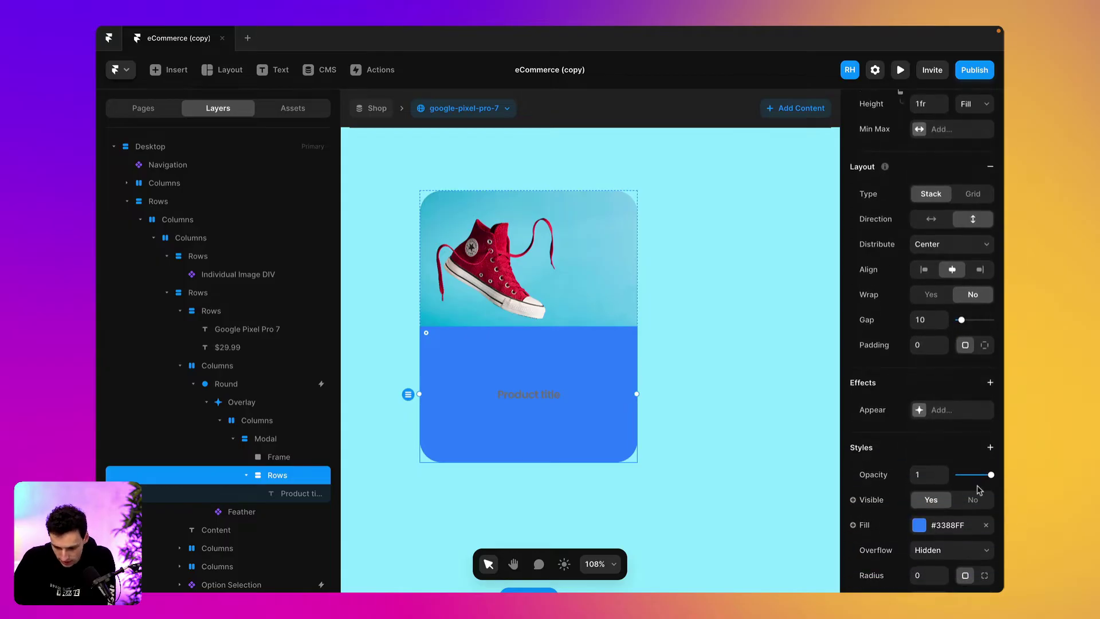
{"action": "left_click", "coordinate": [984, 524]}
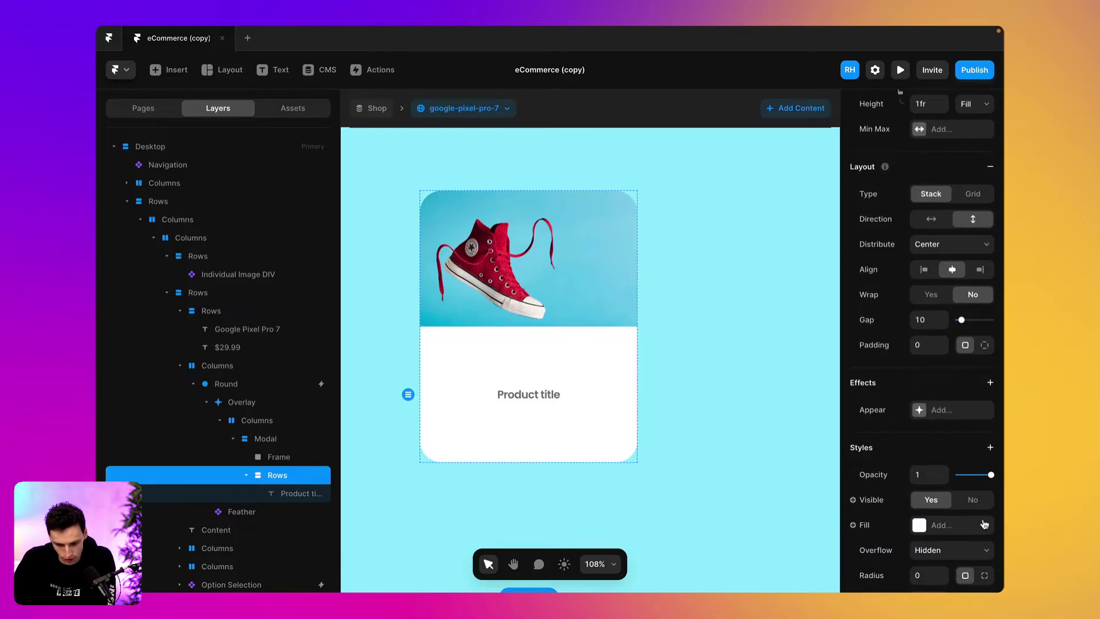
- Duplicate the product title and change the copy's text to "Share this product with a friend!"
{"action": "left_click", "coordinate": [535, 401]}
{"action": "key", "text": "ctrl+d"}
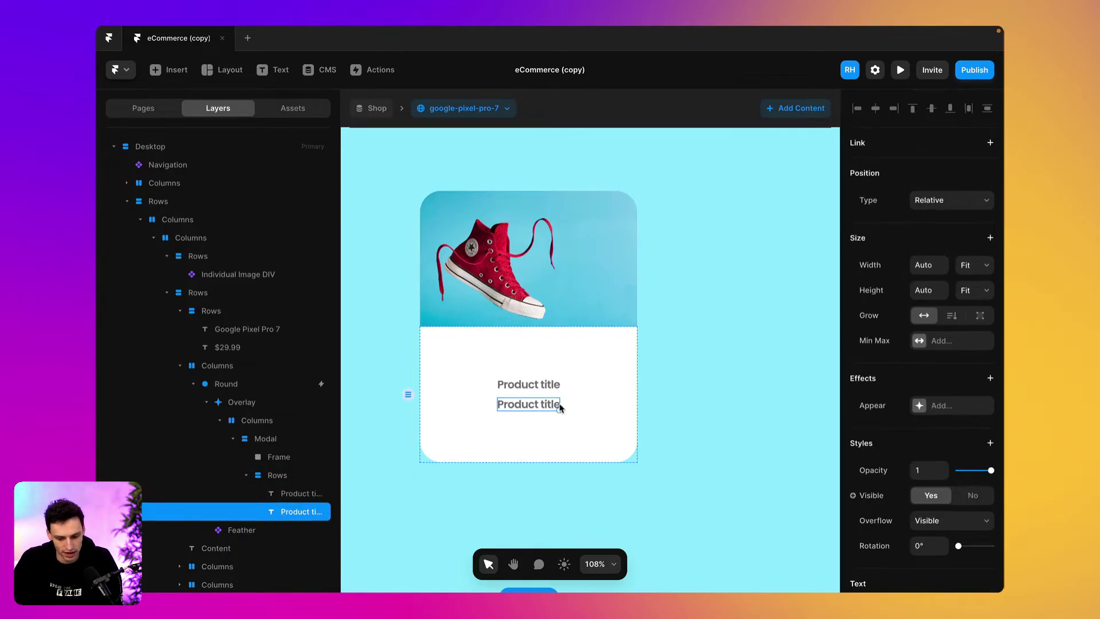
{"action": "double_click", "coordinate": [543, 407]}
{"action": "type", "text": "Sh"}
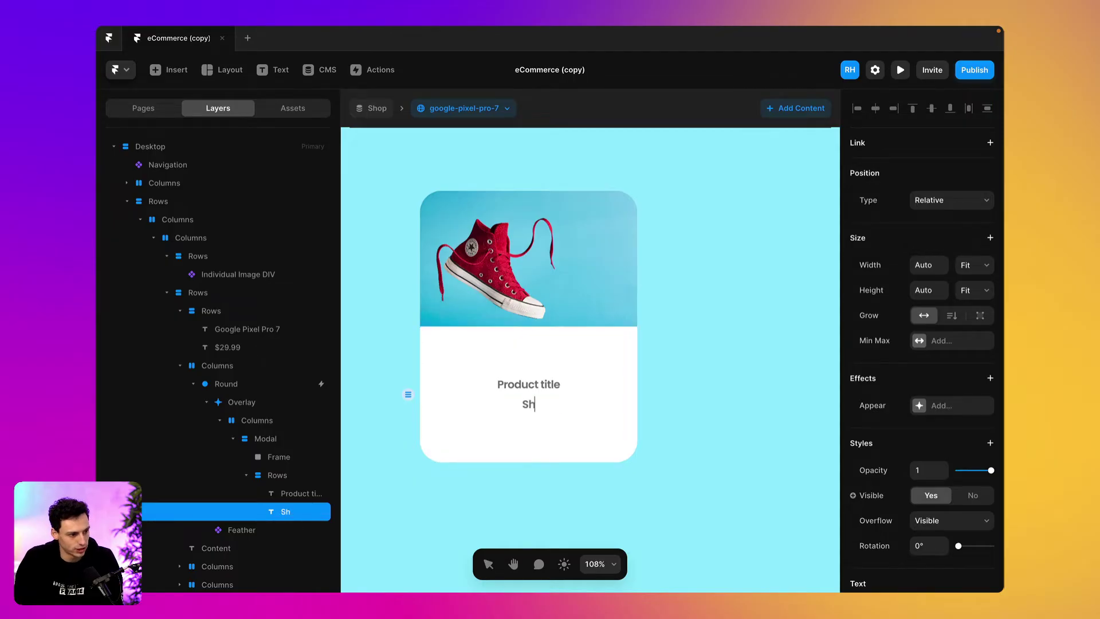
{"action": "type", "text": "are this product"}
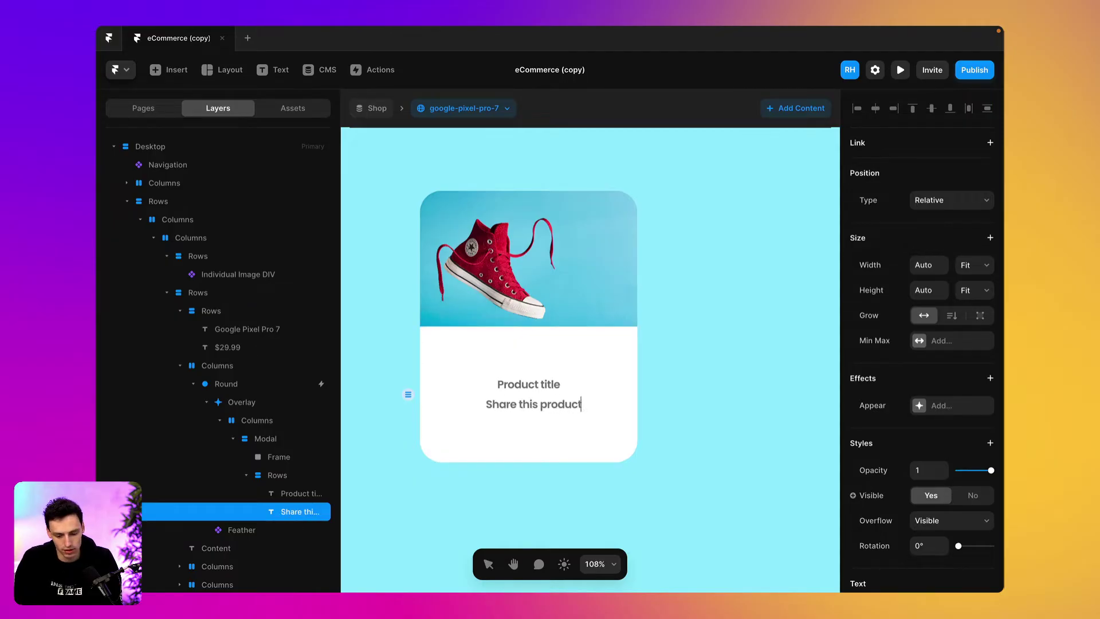
{"action": "type", "text": " with a friend!"}
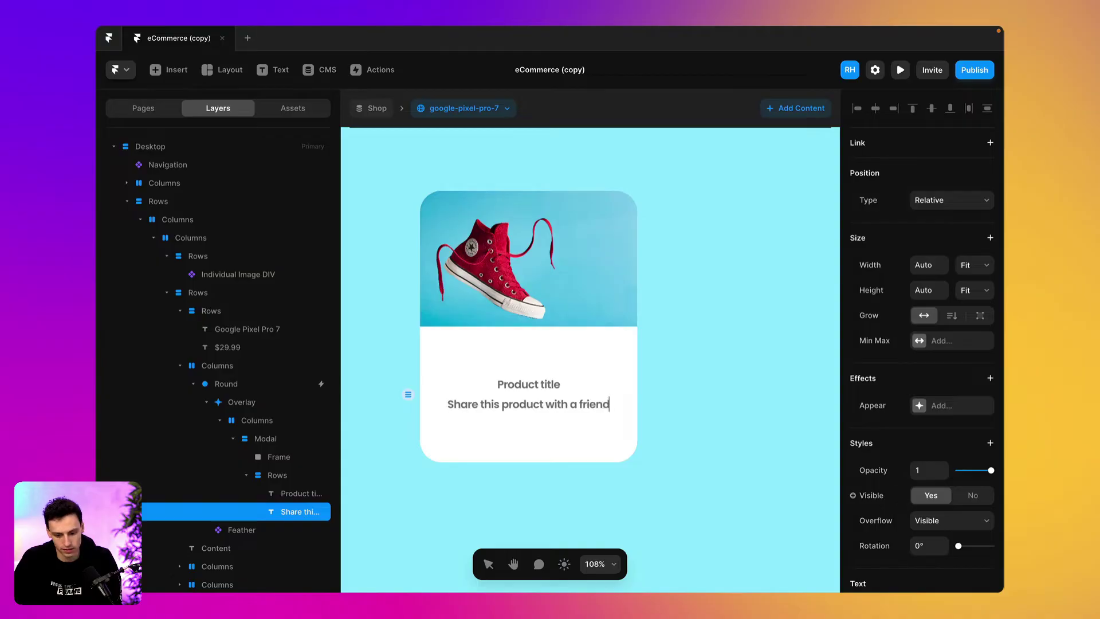
{"action": "key", "text": "Escape"}
{"action": "scroll", "coordinate": [916, 504], "scroll_direction": "down", "scroll_amount": 5}
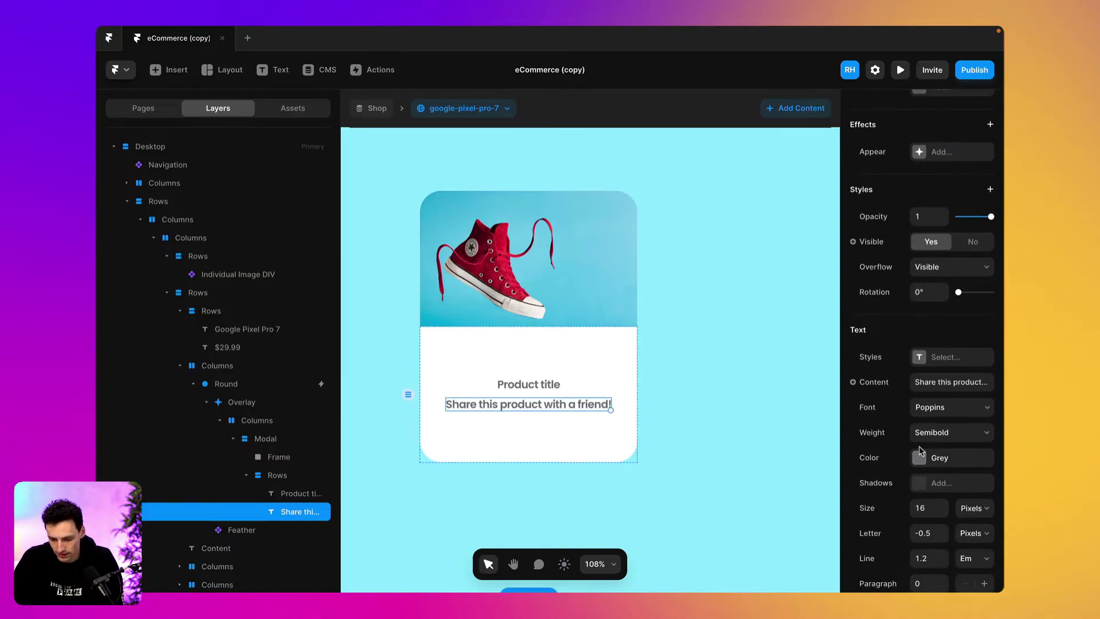
- Set the share message's text colour to Dark Grey and its size to 24 pixels
{"action": "left_click", "coordinate": [918, 458]}
{"action": "left_click", "coordinate": [688, 464]}
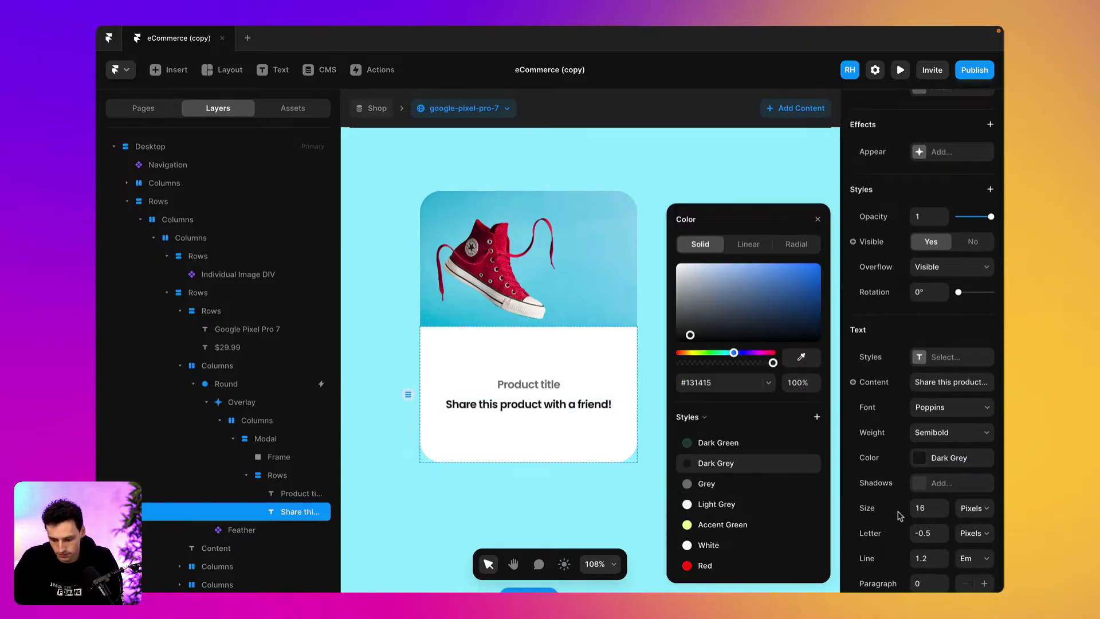
{"action": "left_click", "coordinate": [920, 508]}
{"action": "type", "text": "24"}
{"action": "key", "text": "Return"}
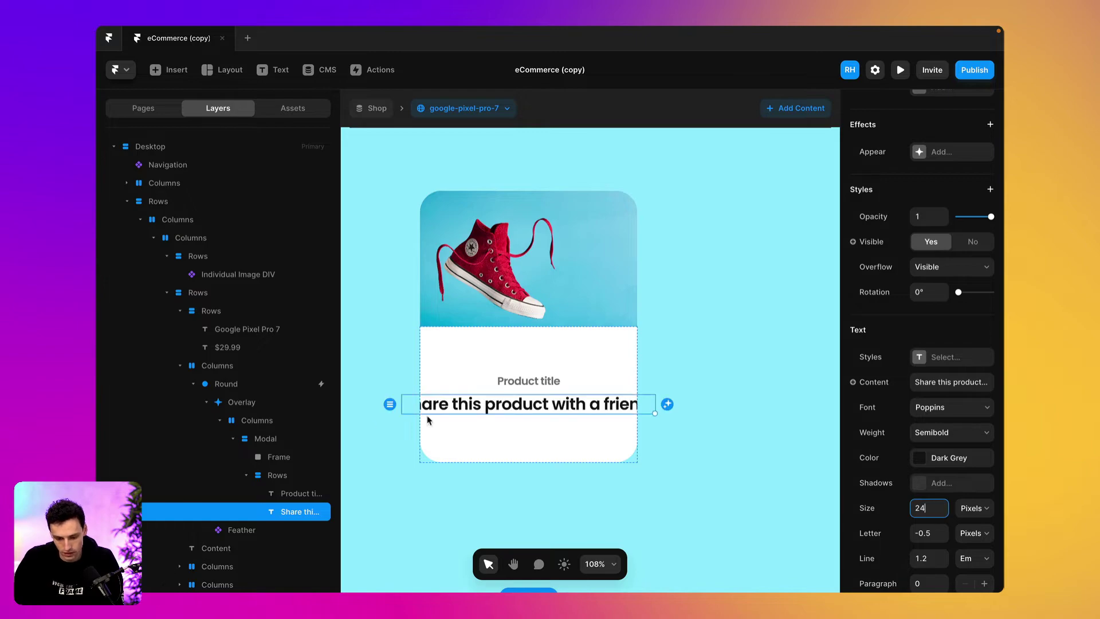
- Set the width of the "Share this product with a friend!" text to 100% relative
{"action": "left_click", "coordinate": [294, 477]}
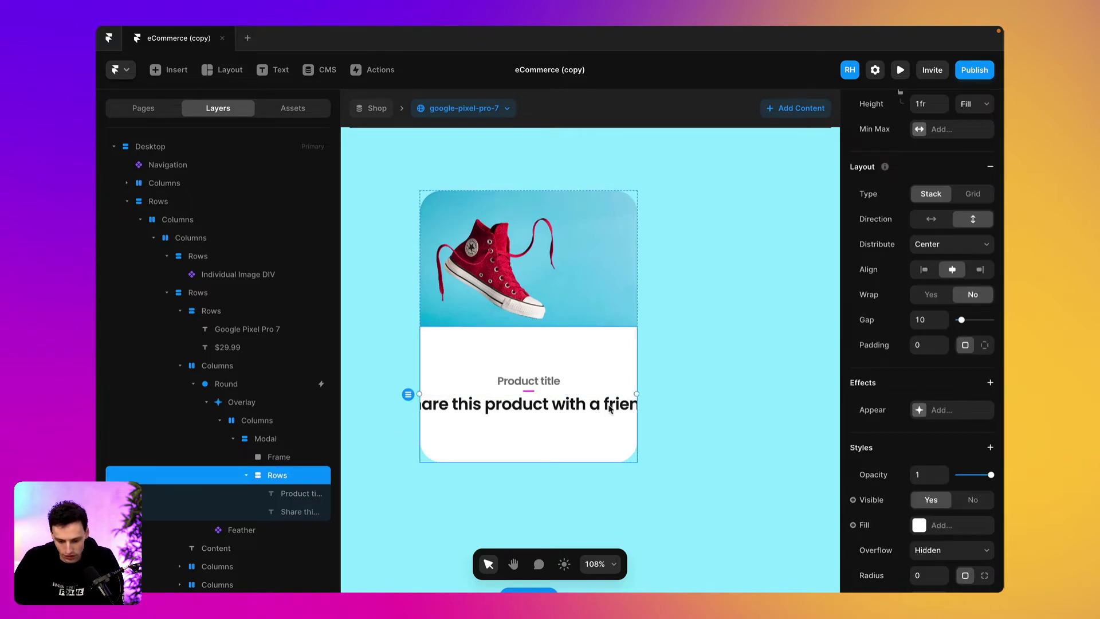
{"action": "left_click", "coordinate": [553, 387]}
{"action": "left_click", "coordinate": [561, 403]}
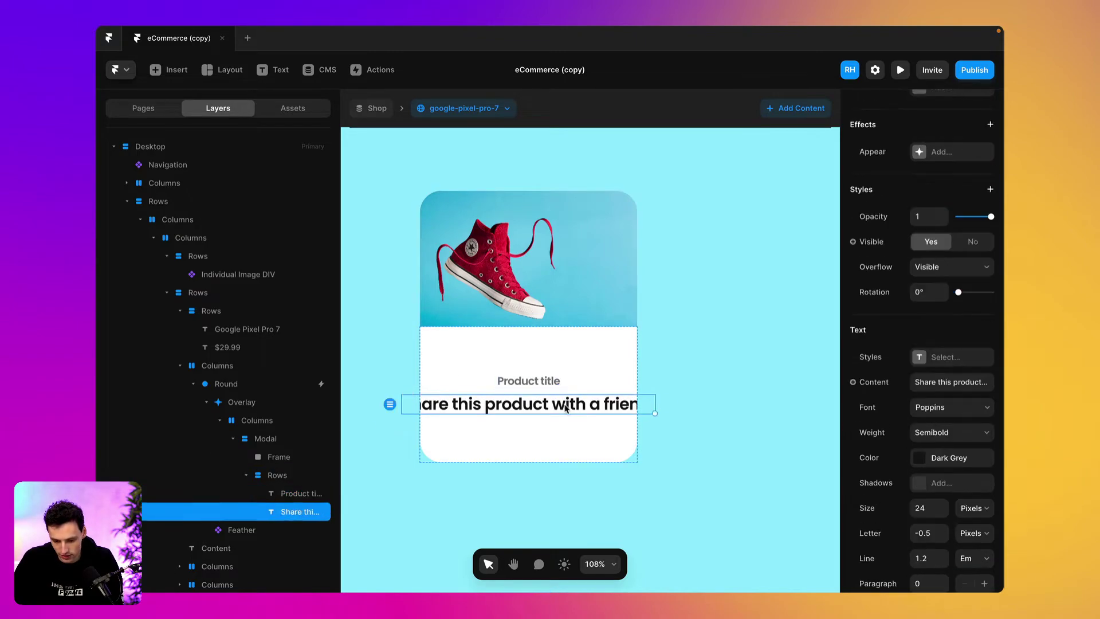
{"action": "scroll", "coordinate": [950, 302], "scroll_direction": "up", "scroll_amount": 4}
{"action": "left_click", "coordinate": [926, 236]}
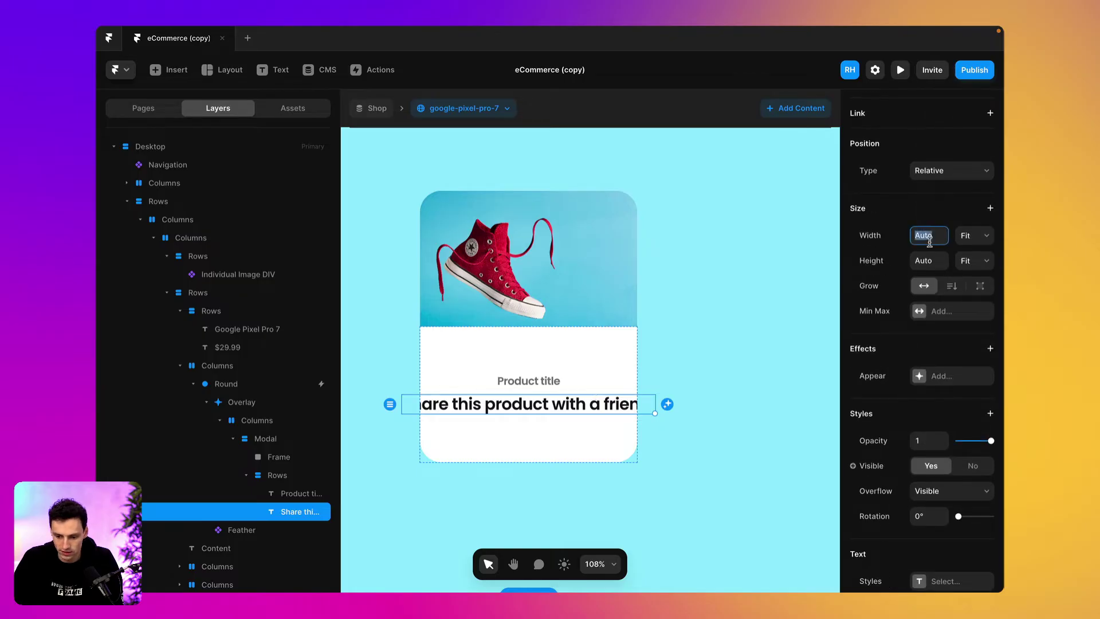
{"action": "type", "text": "100%"}
{"action": "key", "text": "Return"}
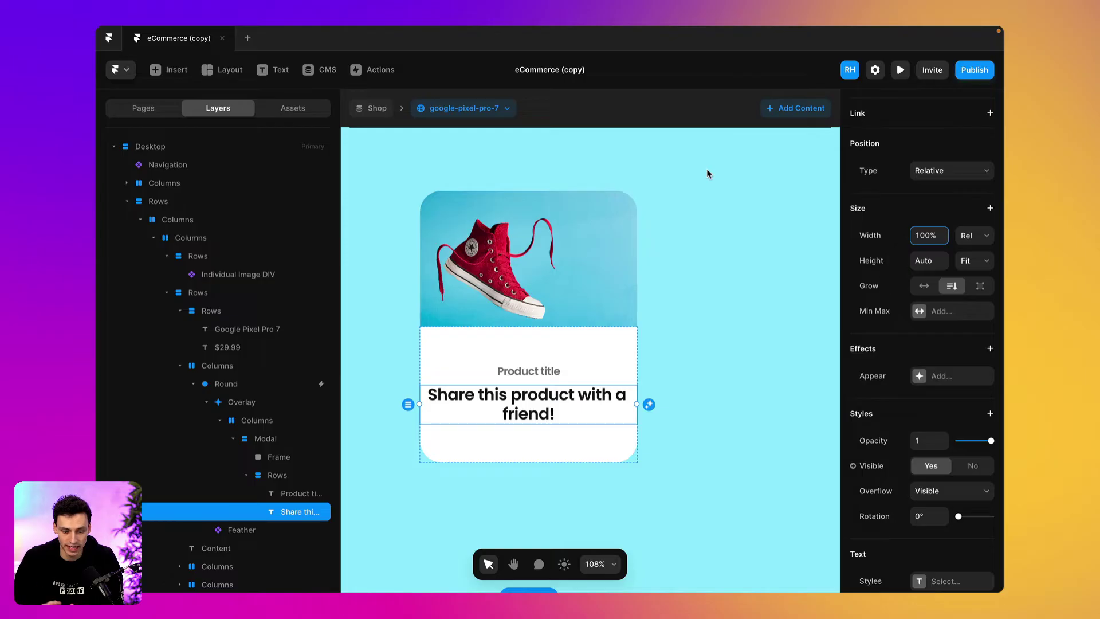
- Set the padding of the stack holding the product title and share message to 25
{"action": "left_click", "coordinate": [445, 354]}
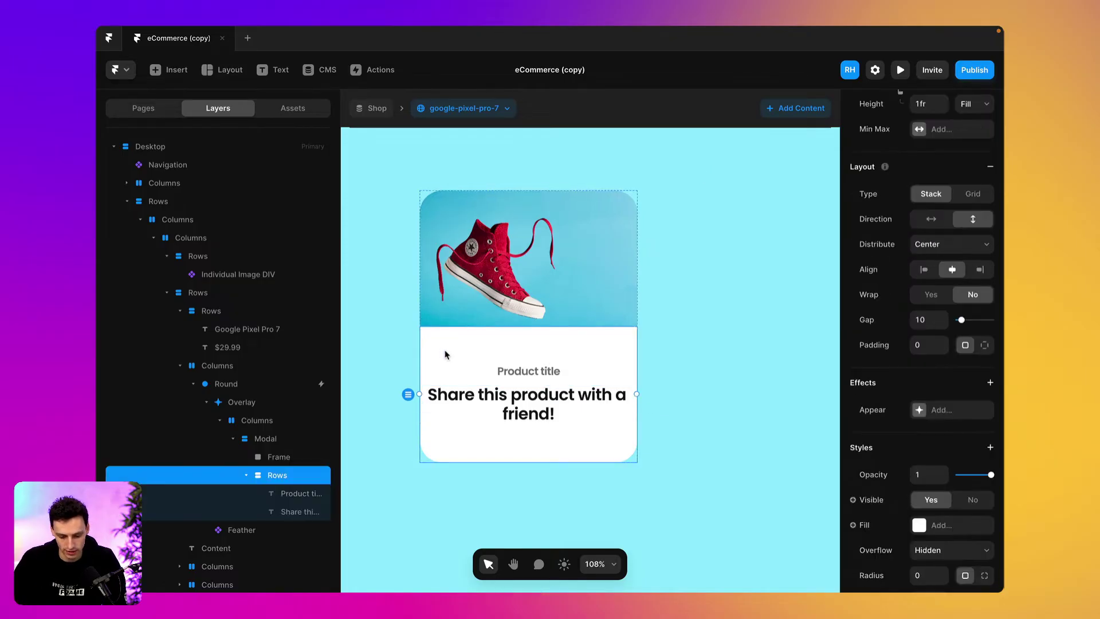
{"action": "left_click", "coordinate": [430, 397]}
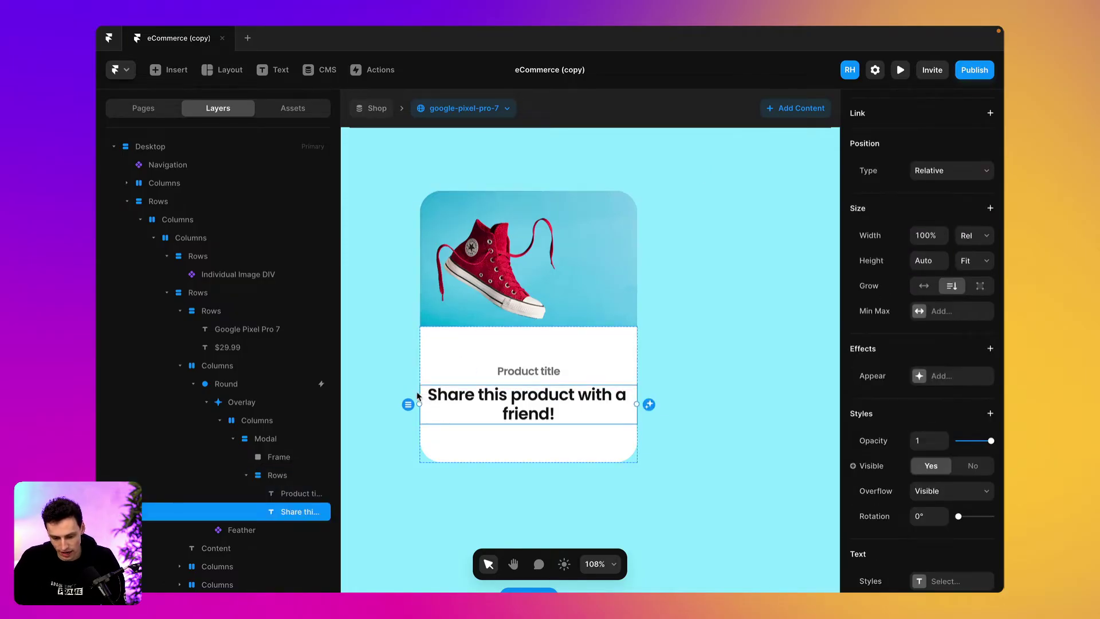
{"action": "left_click", "coordinate": [481, 353]}
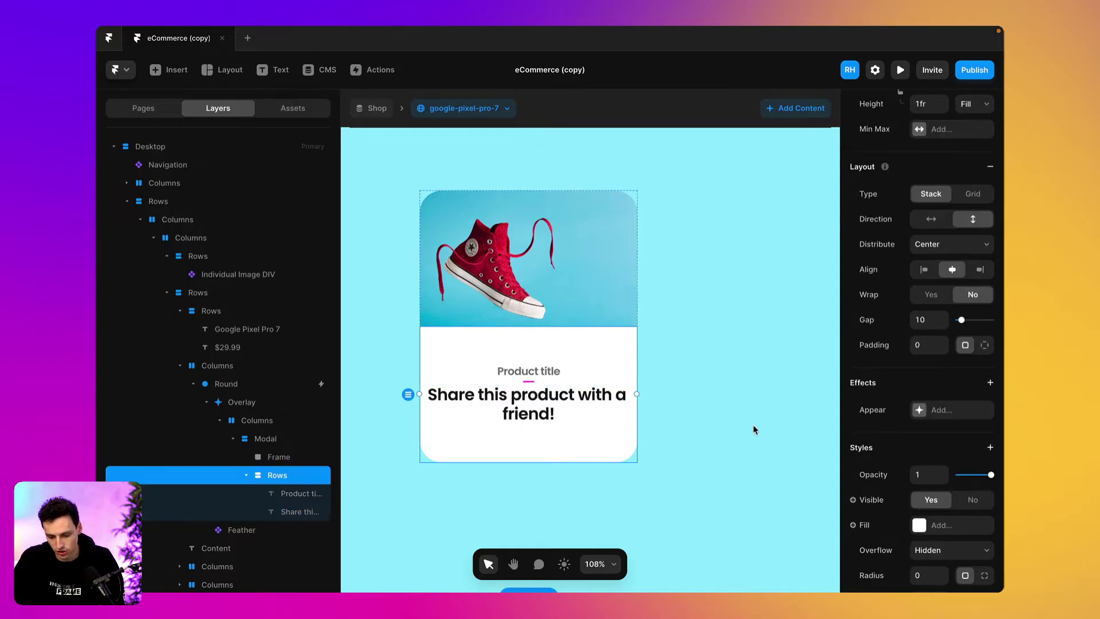
{"action": "scroll", "coordinate": [935, 335], "scroll_direction": "down", "scroll_amount": 1}
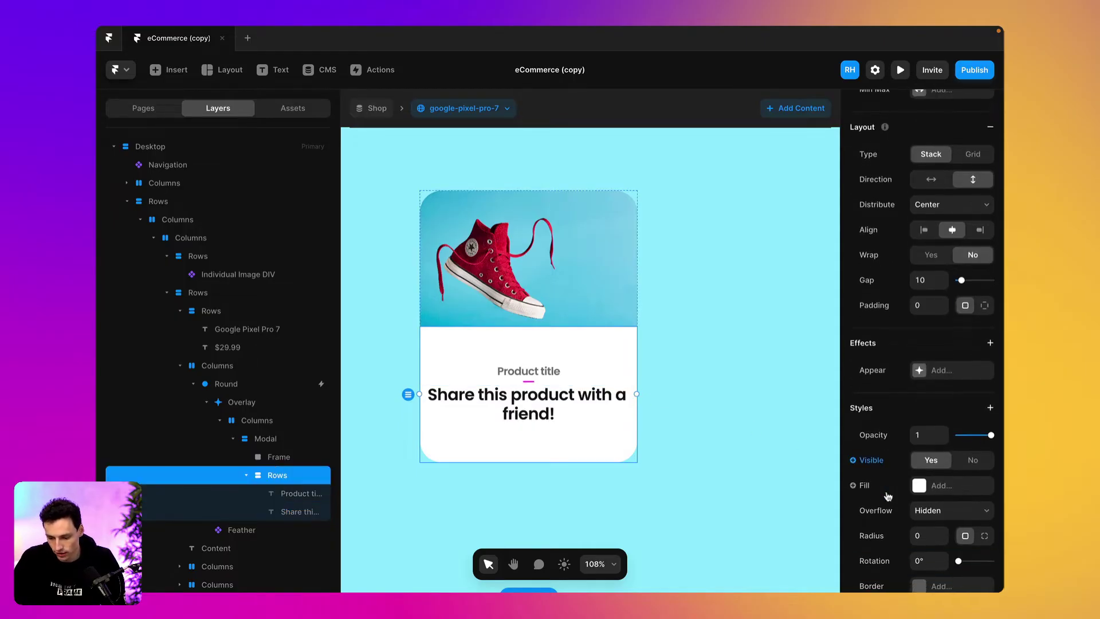
{"action": "left_click", "coordinate": [925, 309]}
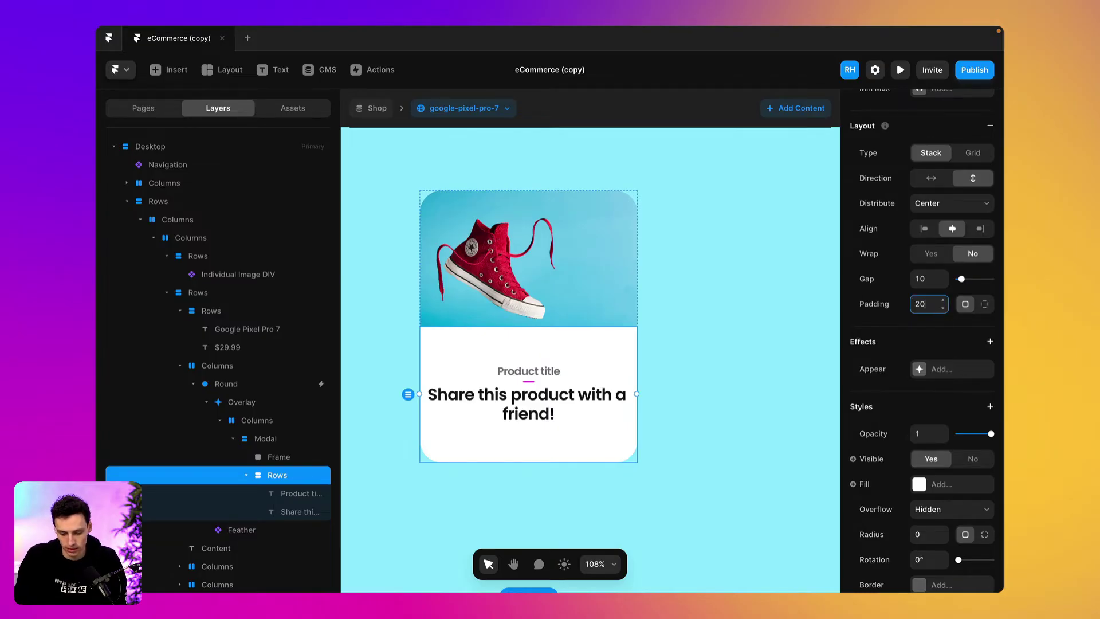
{"action": "key", "text": "Return"}
{"action": "type", "text": "25"}
{"action": "key", "text": "Return"}
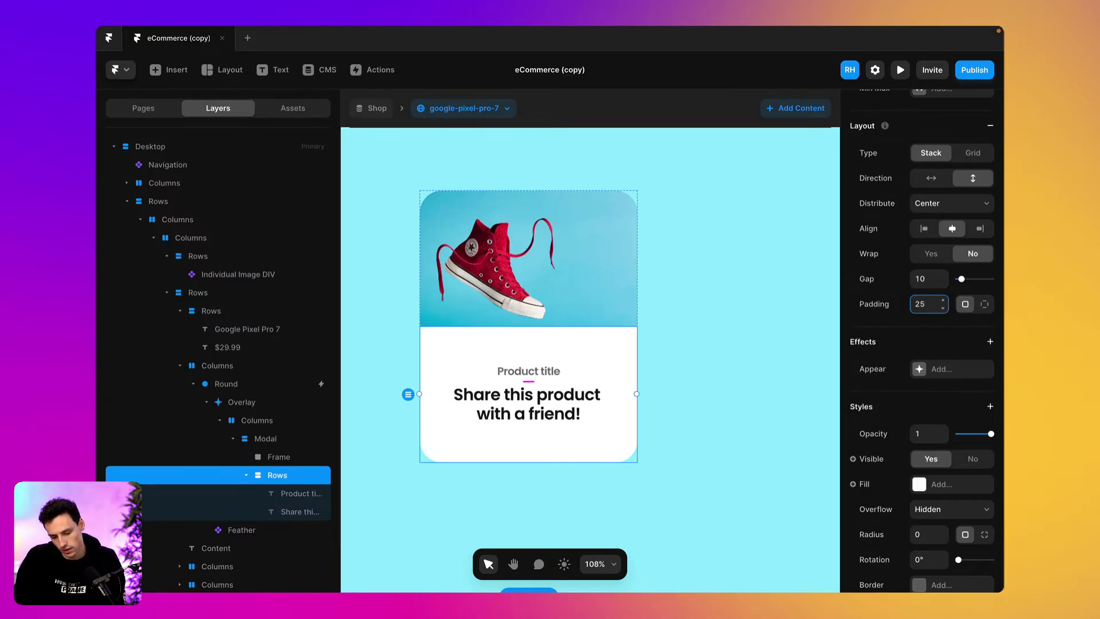
- Insert a Copy Clipboard component below the share message in the modal and set its label to "Copy"
{"action": "left_click", "coordinate": [467, 284]}
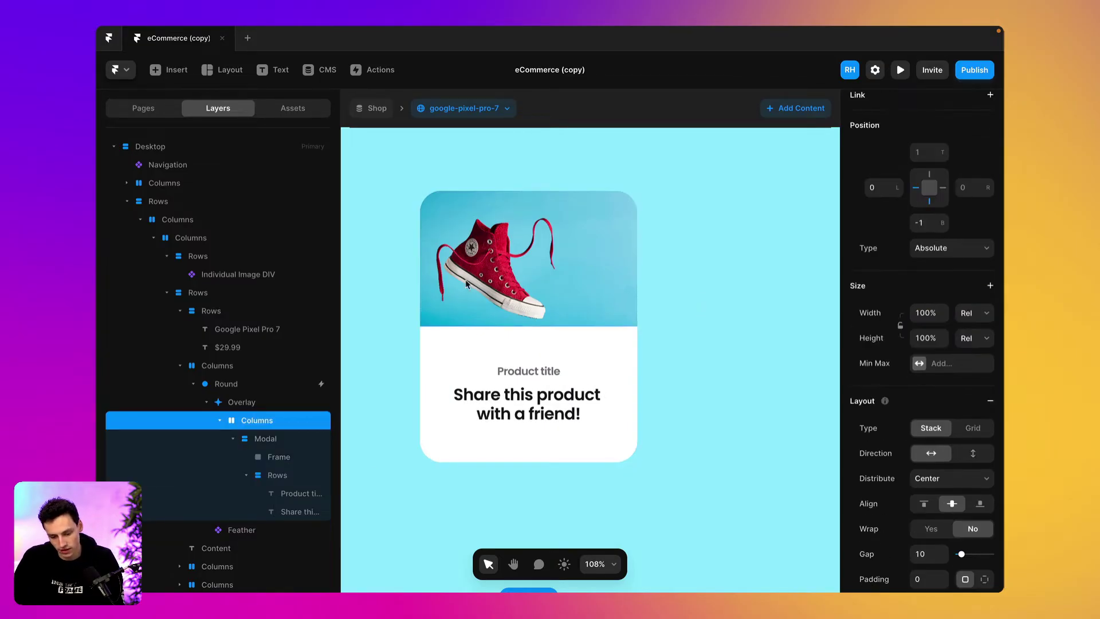
{"action": "left_click", "coordinate": [619, 381]}
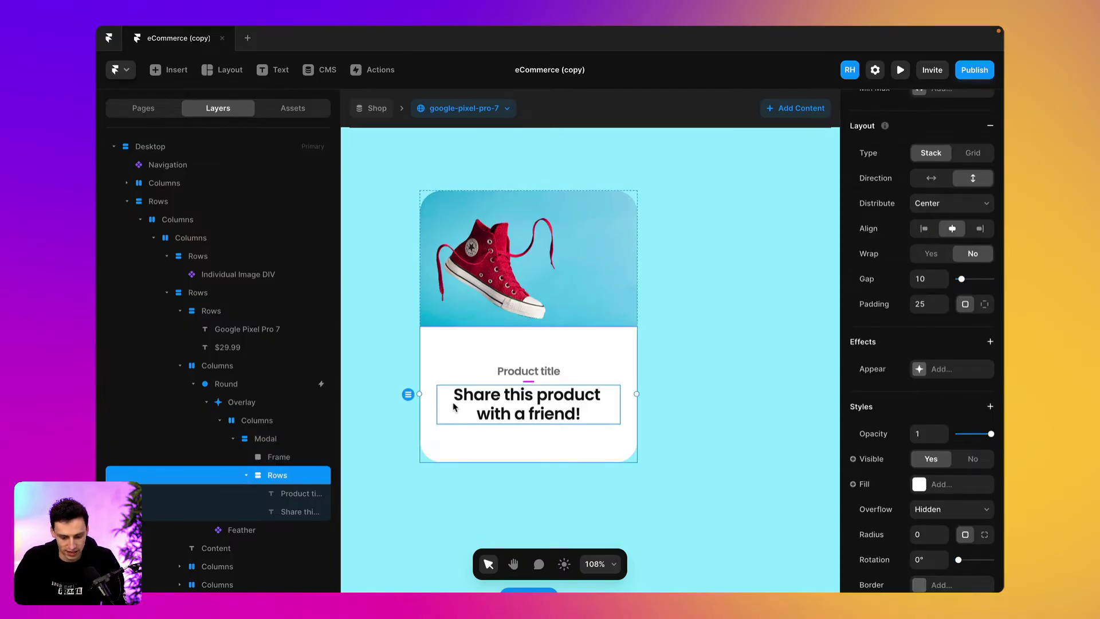
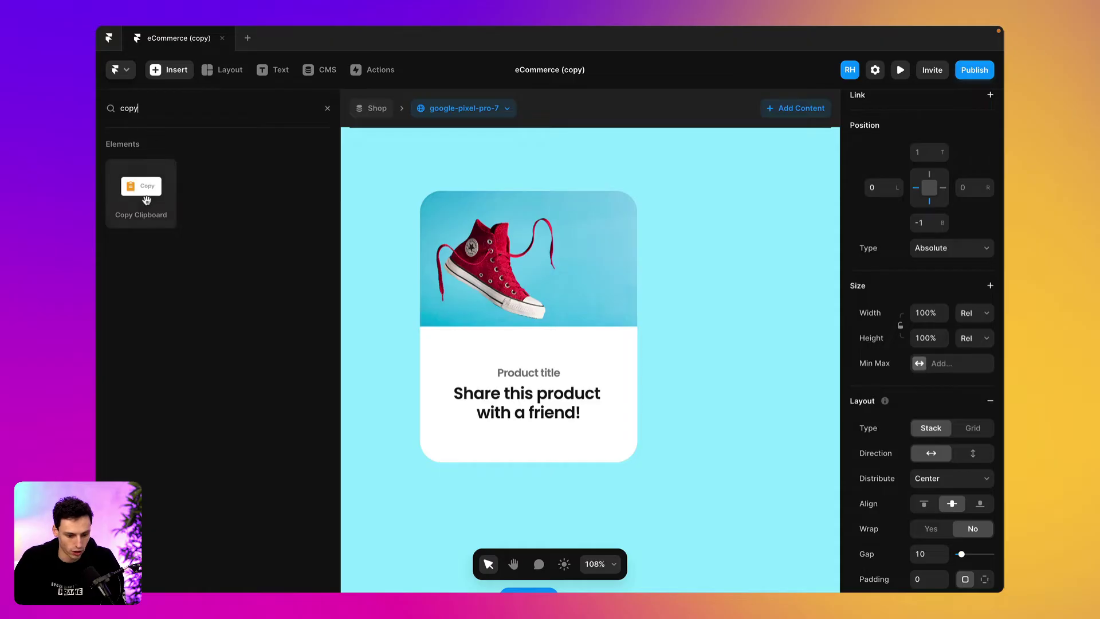
{"action": "left_click_drag", "start_coordinate": [146, 196], "coordinate": [555, 436]}
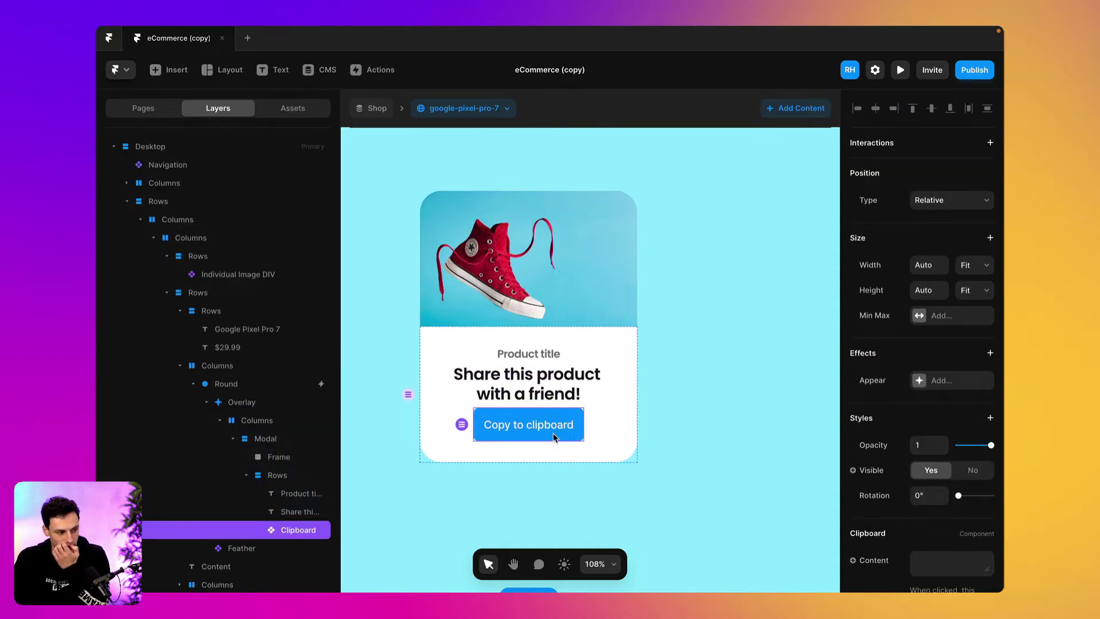
{"action": "scroll", "coordinate": [954, 499], "scroll_direction": "down", "scroll_amount": 2}
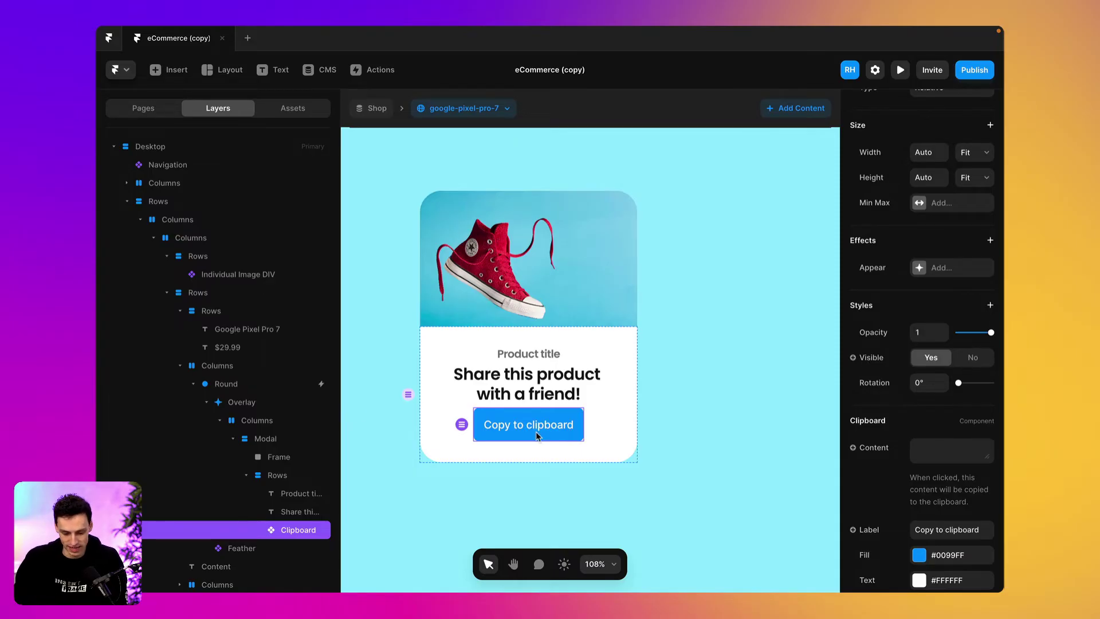
{"action": "scroll", "coordinate": [903, 440], "scroll_direction": "down", "scroll_amount": 4}
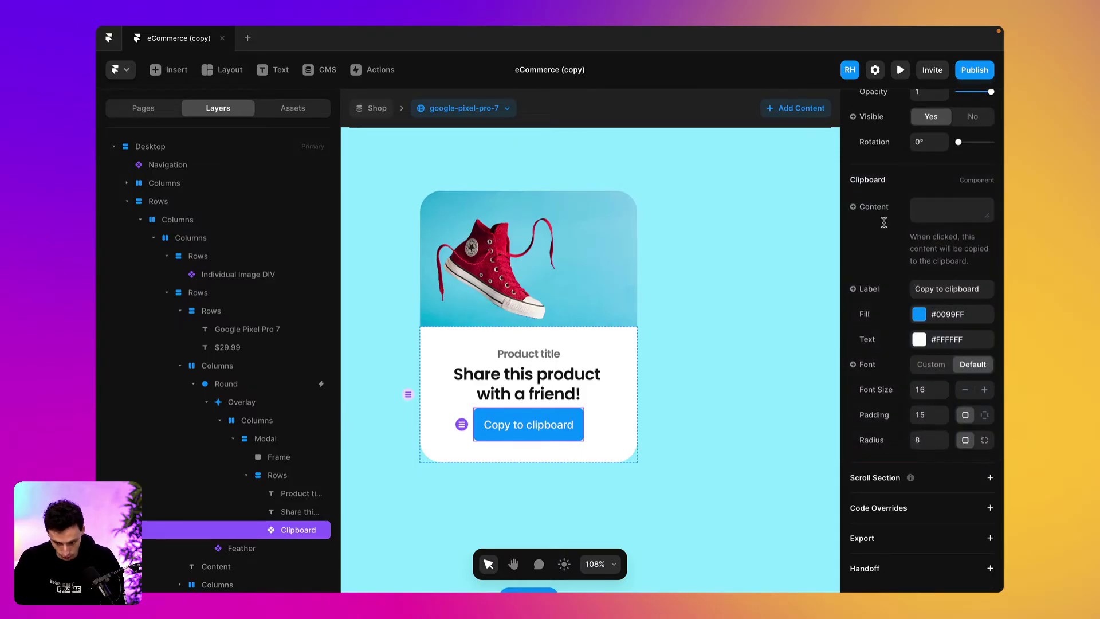
{"action": "left_click", "coordinate": [937, 290]}
{"action": "type", "text": "Copy"}
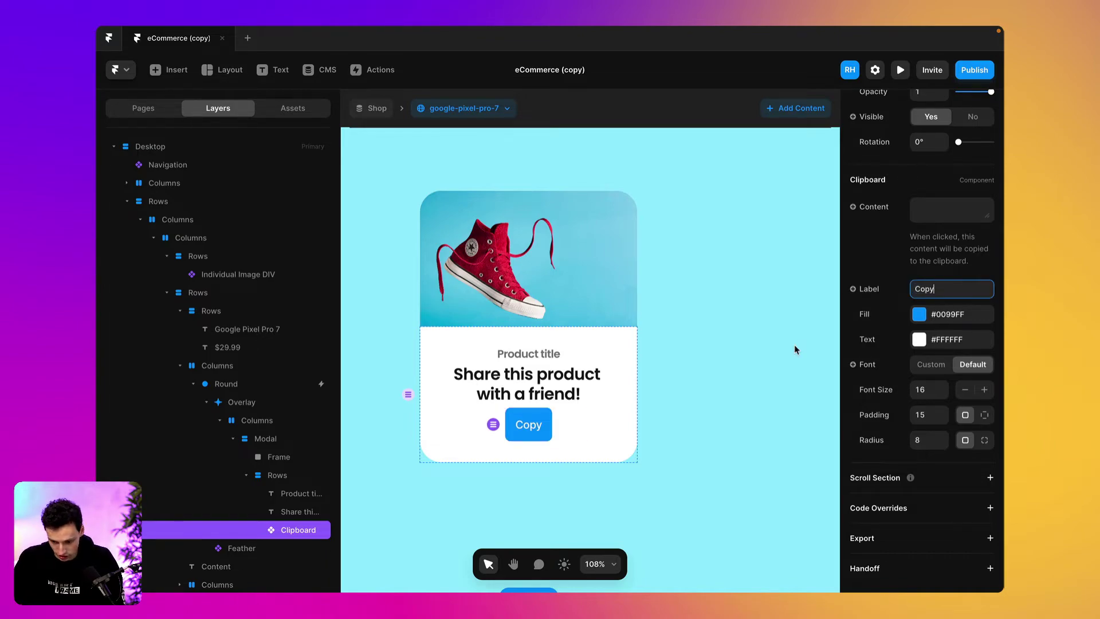
- Give the Copy button a custom Poppins font with Bold weight and a font size of 14
{"action": "left_click", "coordinate": [544, 377]}
{"action": "scroll", "coordinate": [927, 480], "scroll_direction": "down", "scroll_amount": 3}
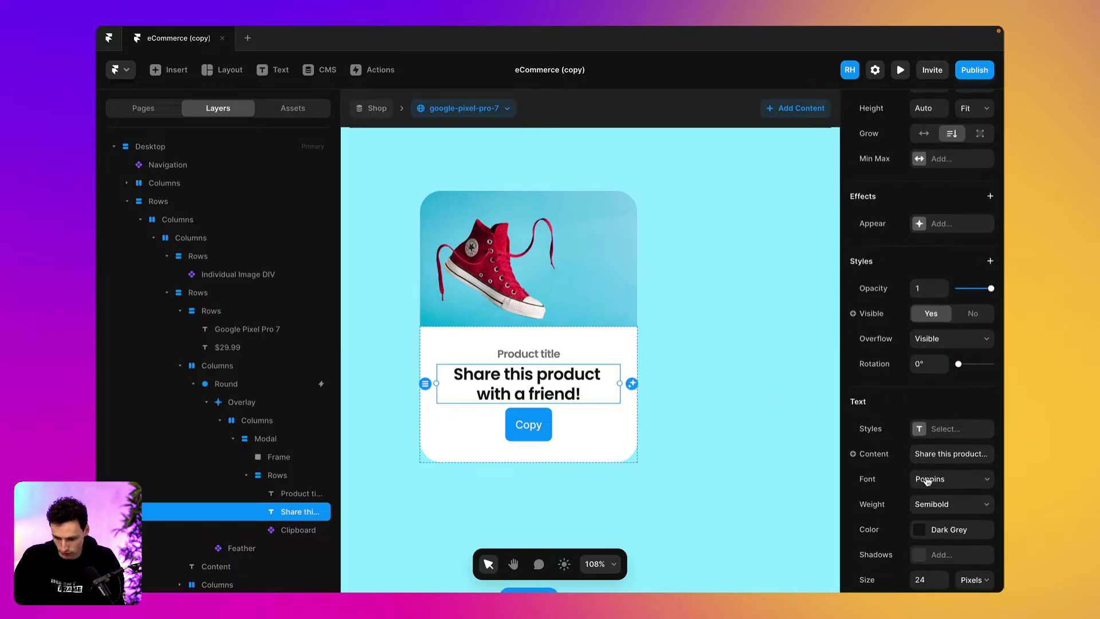
{"action": "left_click", "coordinate": [508, 430]}
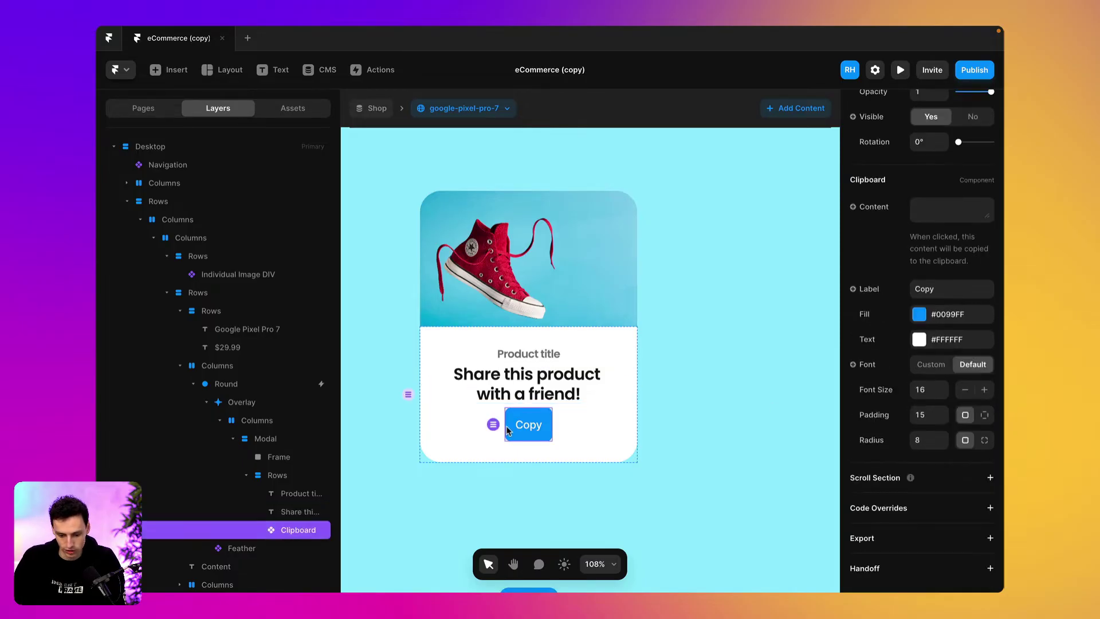
{"action": "left_click", "coordinate": [931, 364]}
{"action": "left_click", "coordinate": [941, 389]}
{"action": "type", "text": "Po"}
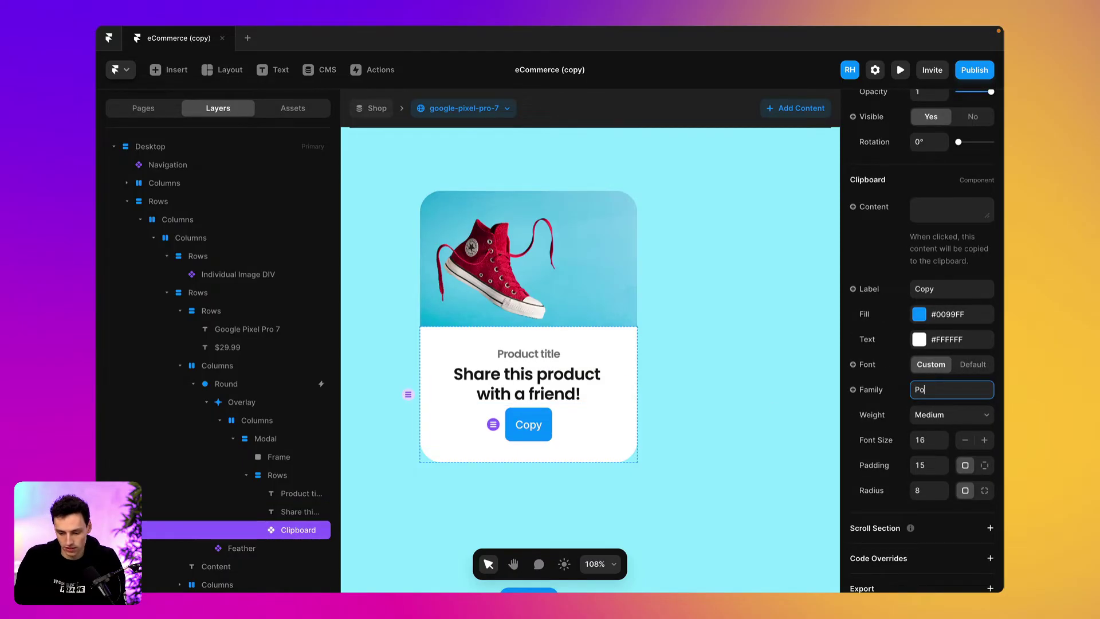
{"action": "type", "text": "ppins"}
{"action": "left_click", "coordinate": [950, 414]}
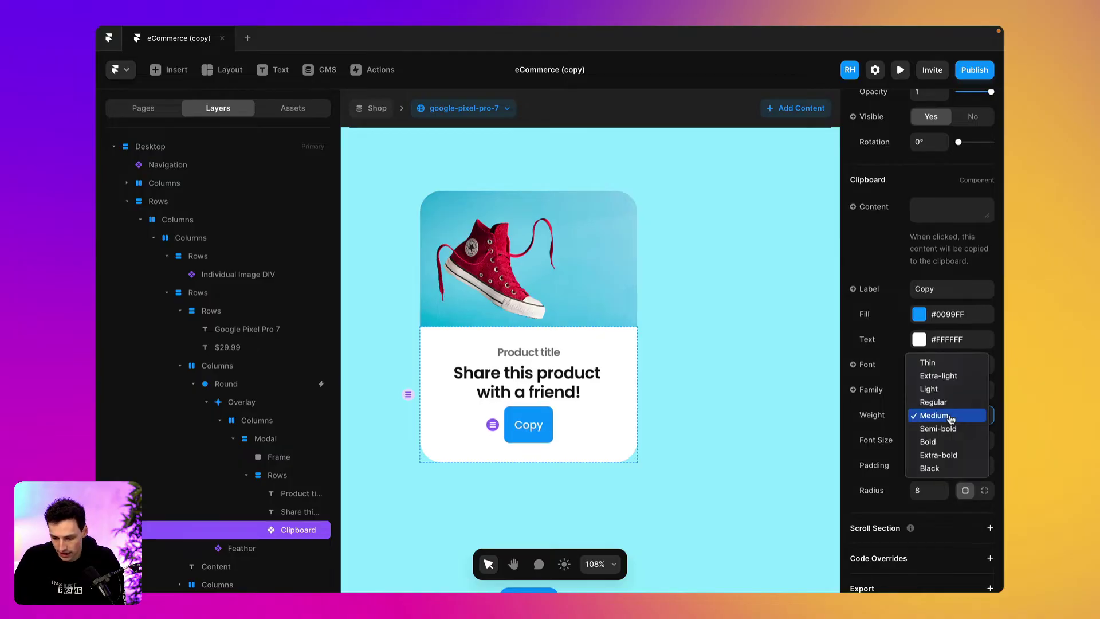
{"action": "left_click", "coordinate": [947, 430]}
{"action": "left_click", "coordinate": [945, 420]}
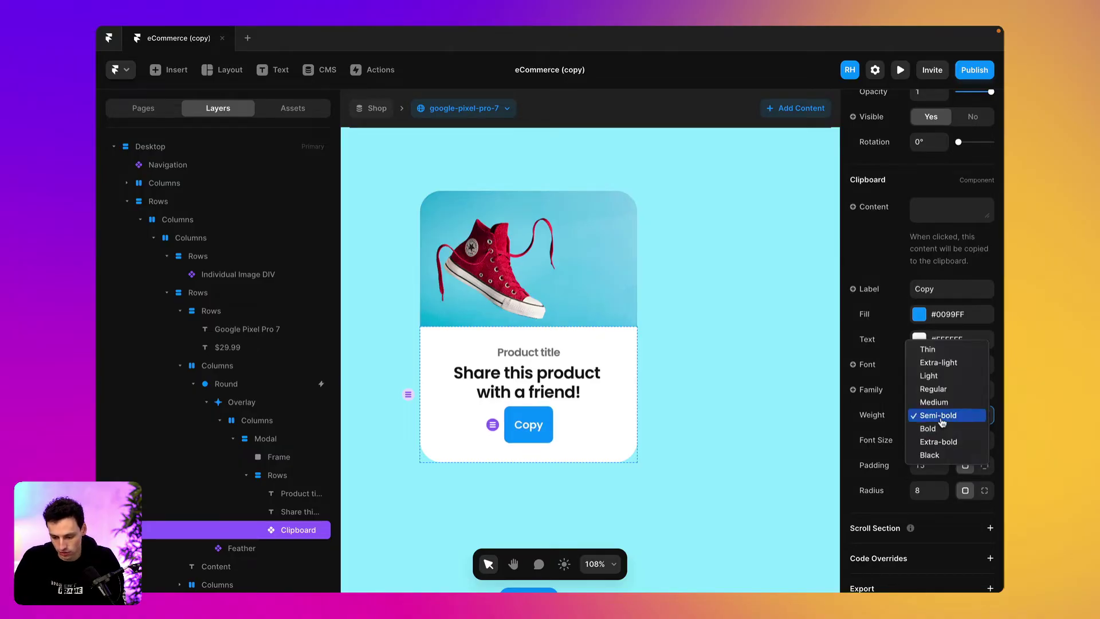
{"action": "left_click", "coordinate": [937, 430]}
{"action": "left_click", "coordinate": [933, 446]}
{"action": "type", "text": "14"}
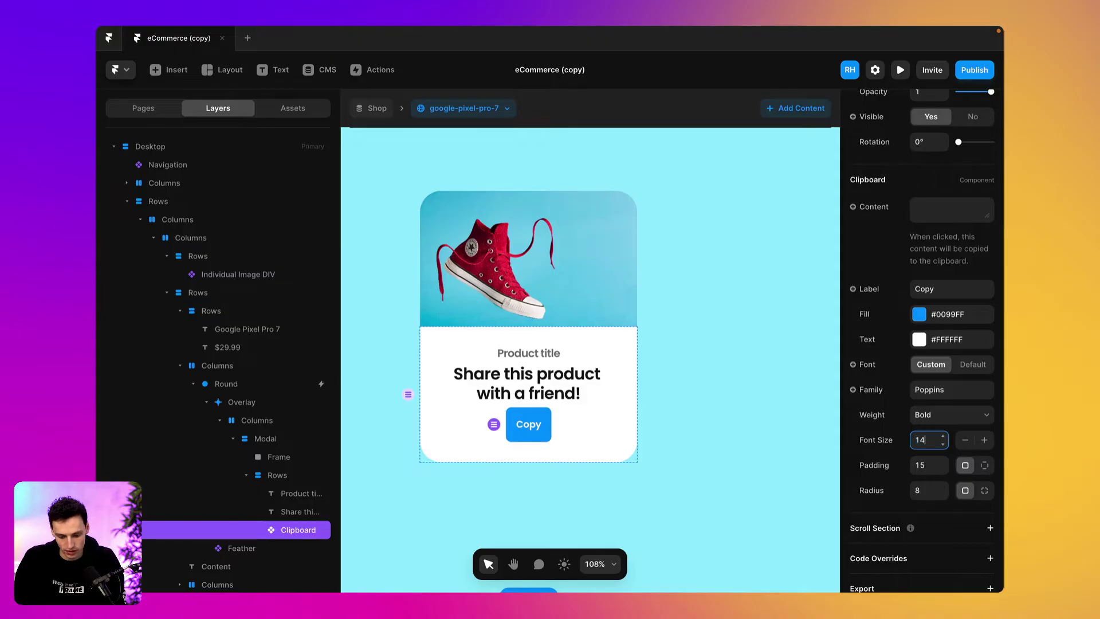
- Set the Copy button's padding to 13 and its corner radius to 9999
{"action": "left_click", "coordinate": [944, 471]}
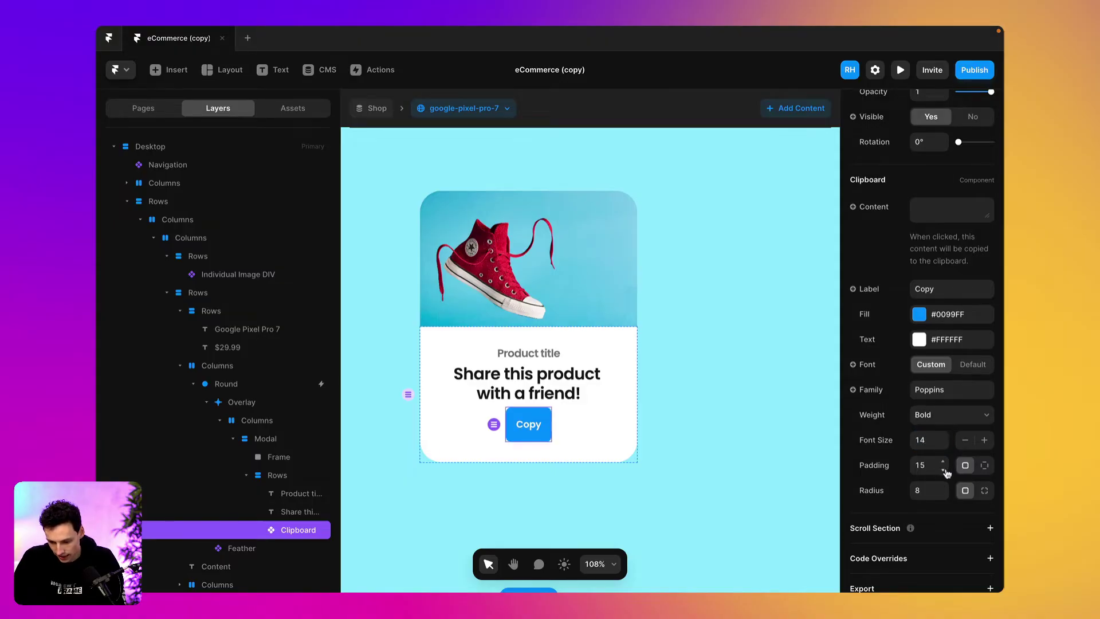
{"action": "left_click", "coordinate": [943, 471]}
{"action": "left_click", "coordinate": [944, 470]}
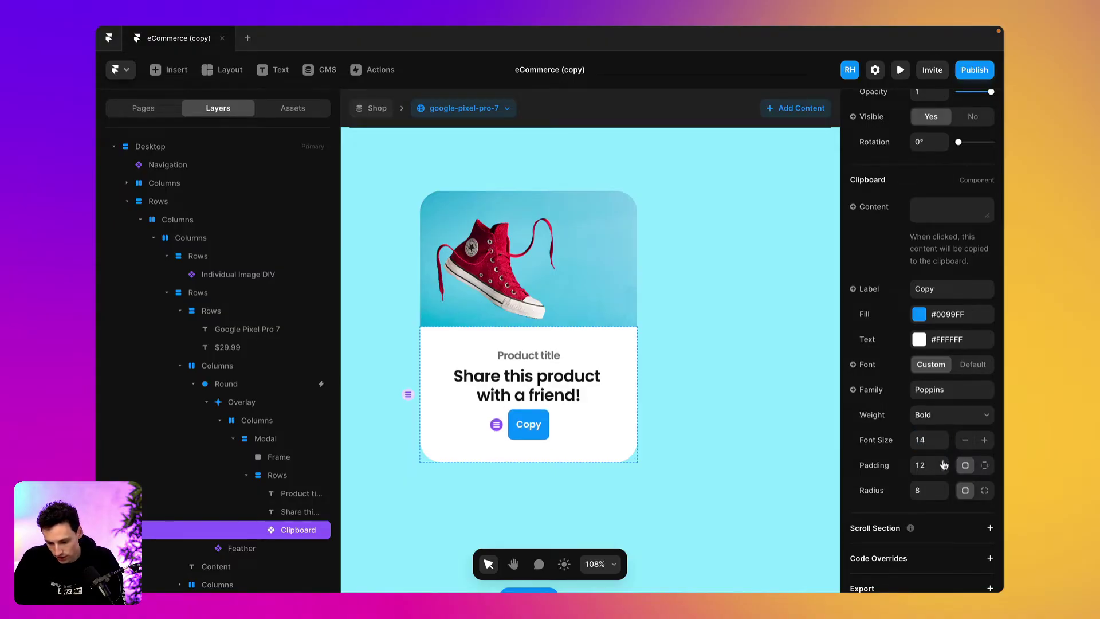
{"action": "left_click", "coordinate": [943, 462]}
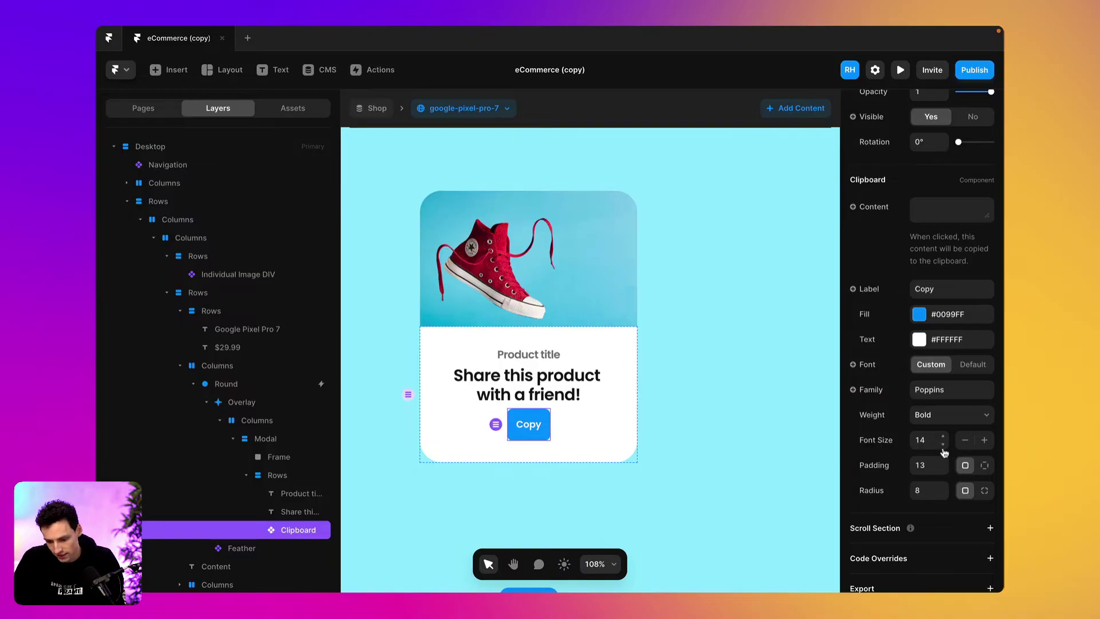
{"action": "left_click", "coordinate": [920, 488]}
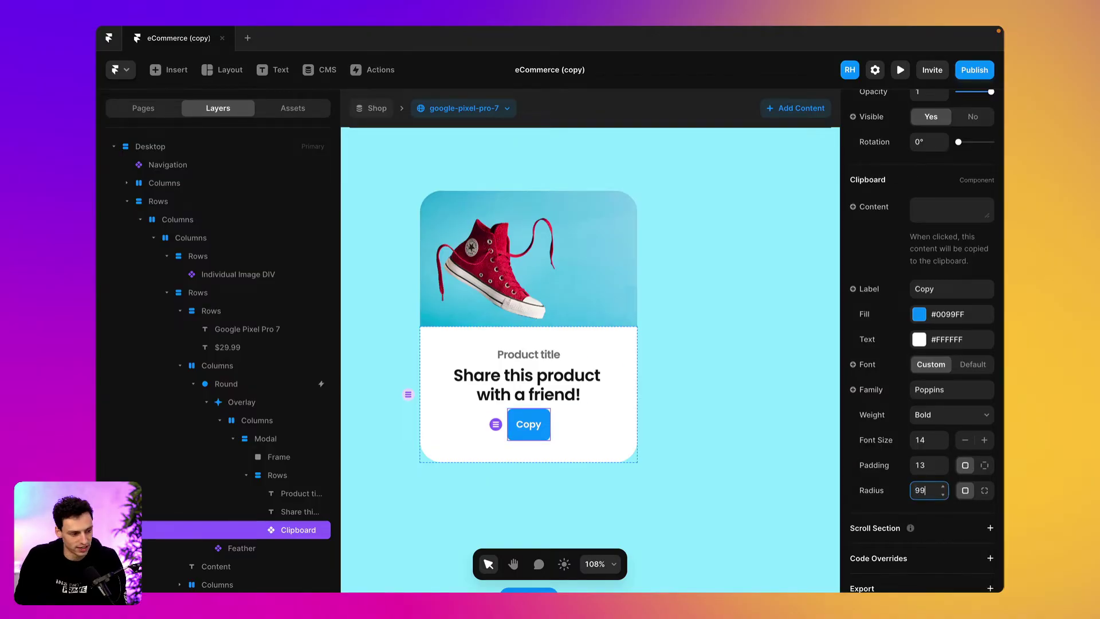
{"action": "key", "text": "Return"}
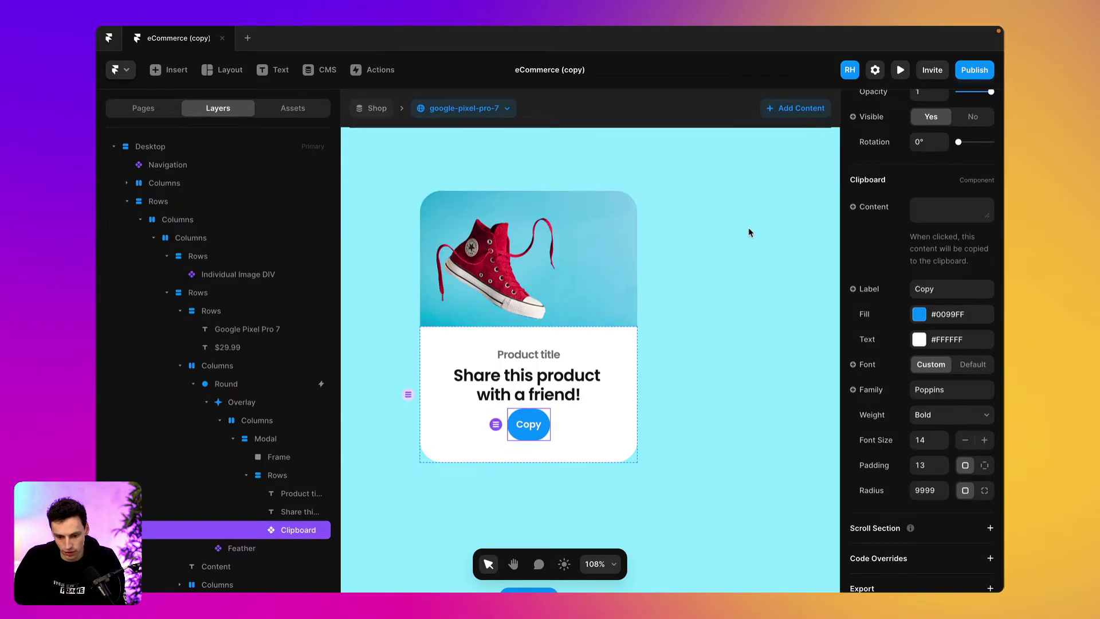
- Reopen the tap overlay of the product page's round share button and select the Copy button in the modal
{"action": "left_click", "coordinate": [749, 232]}
{"action": "scroll", "coordinate": [749, 231], "scroll_direction": "down", "scroll_amount": 1}
{"action": "scroll", "coordinate": [749, 232], "scroll_direction": "down", "scroll_amount": 3}
{"action": "left_click", "coordinate": [736, 285]}
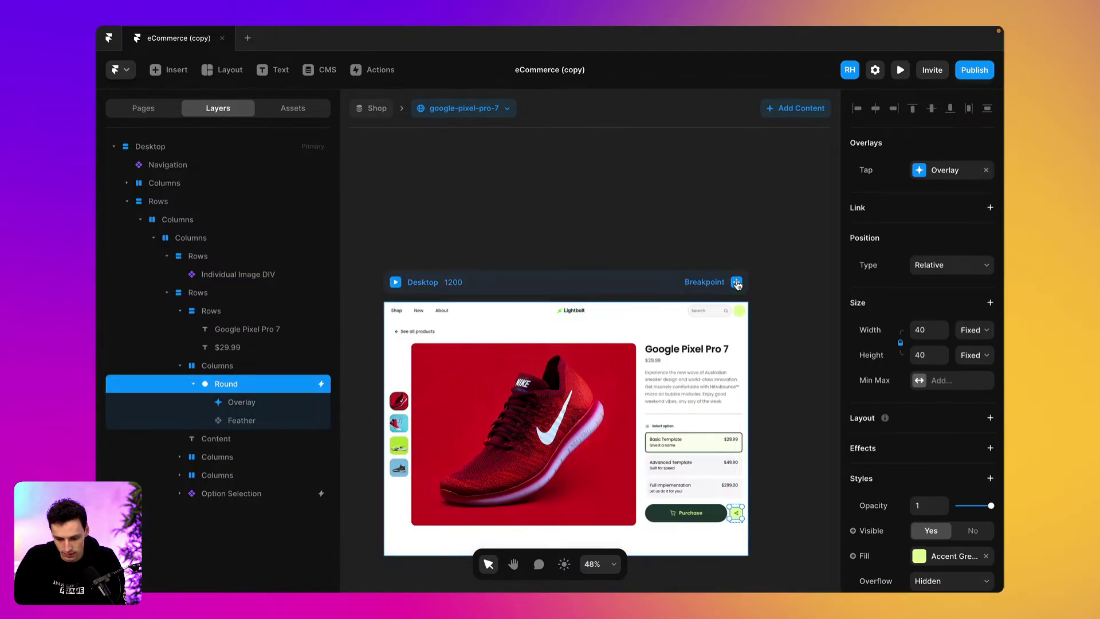
{"action": "left_click", "coordinate": [736, 513]}
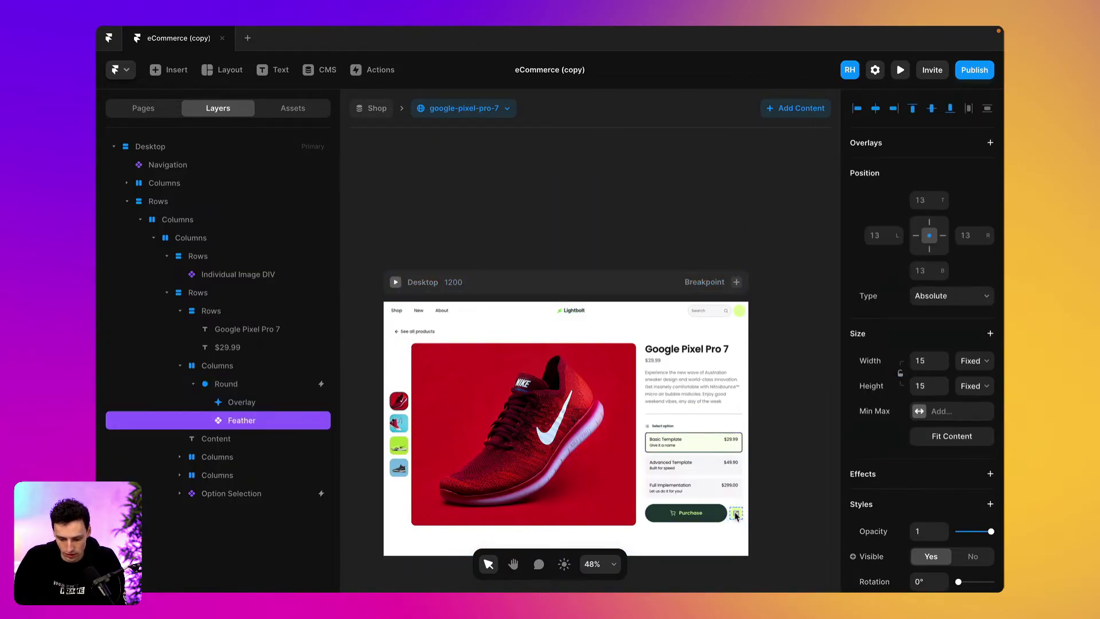
{"action": "key", "text": "Escape"}
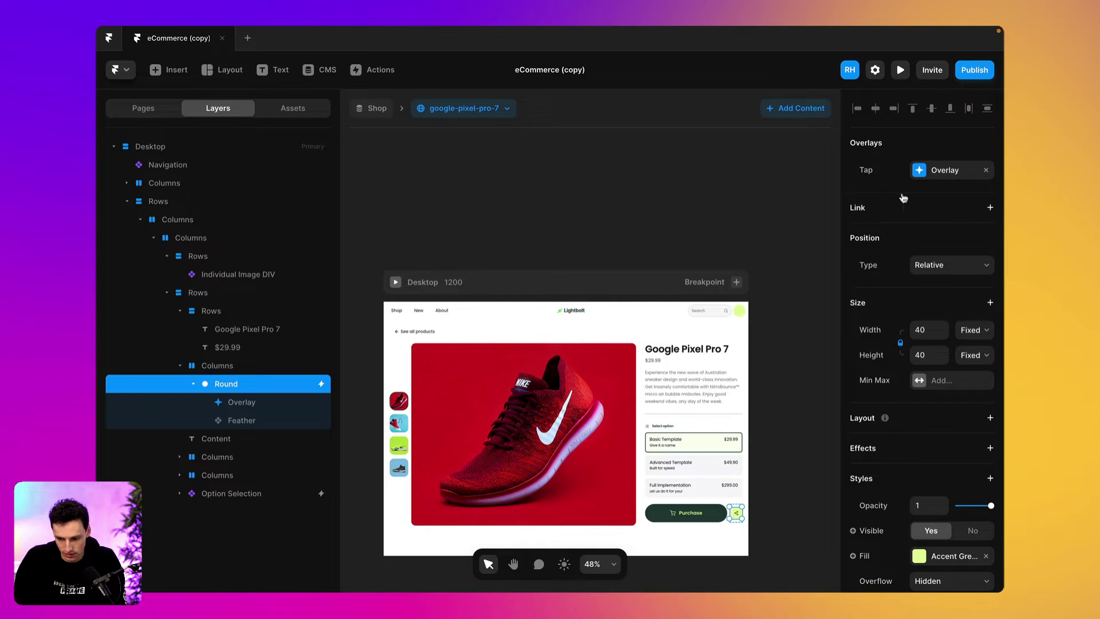
{"action": "left_click", "coordinate": [925, 176]}
{"action": "scroll", "coordinate": [569, 482], "scroll_direction": "up", "scroll_amount": 5}
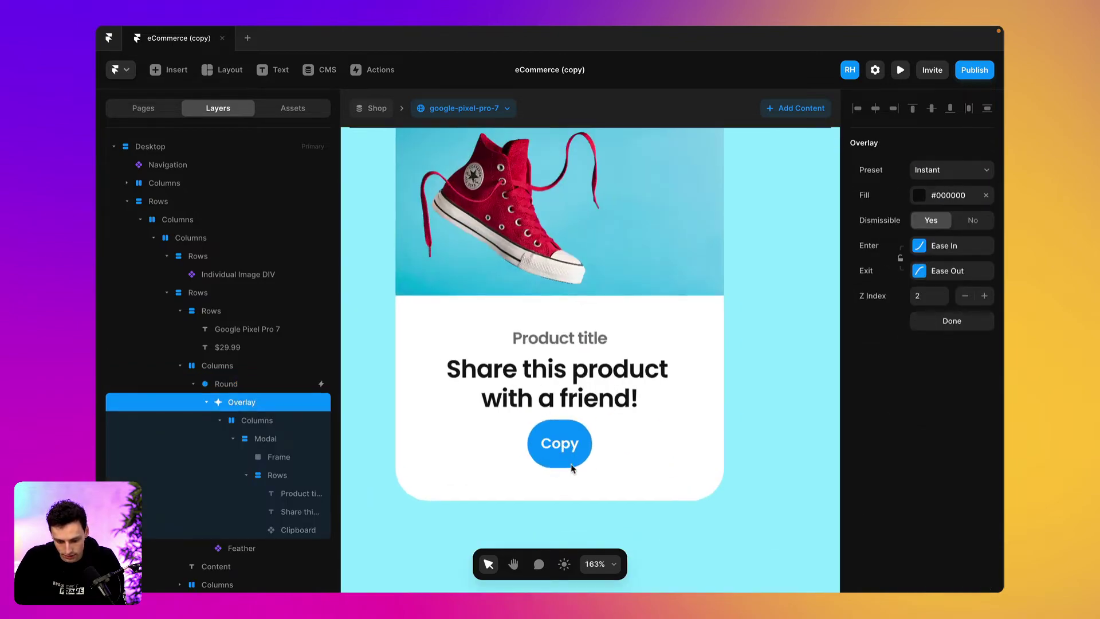
{"action": "left_click", "coordinate": [560, 443]}
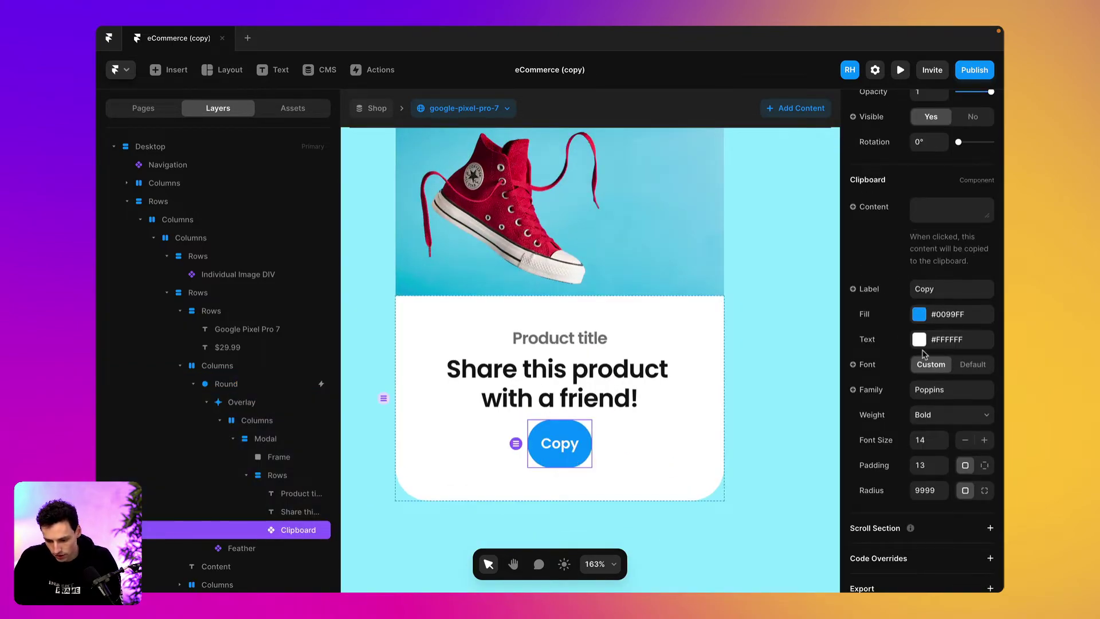
- Set the Copy button's fill to Dark Green and its text colour to Accent Green
{"action": "left_click", "coordinate": [919, 313]}
{"action": "left_click", "coordinate": [691, 444]}
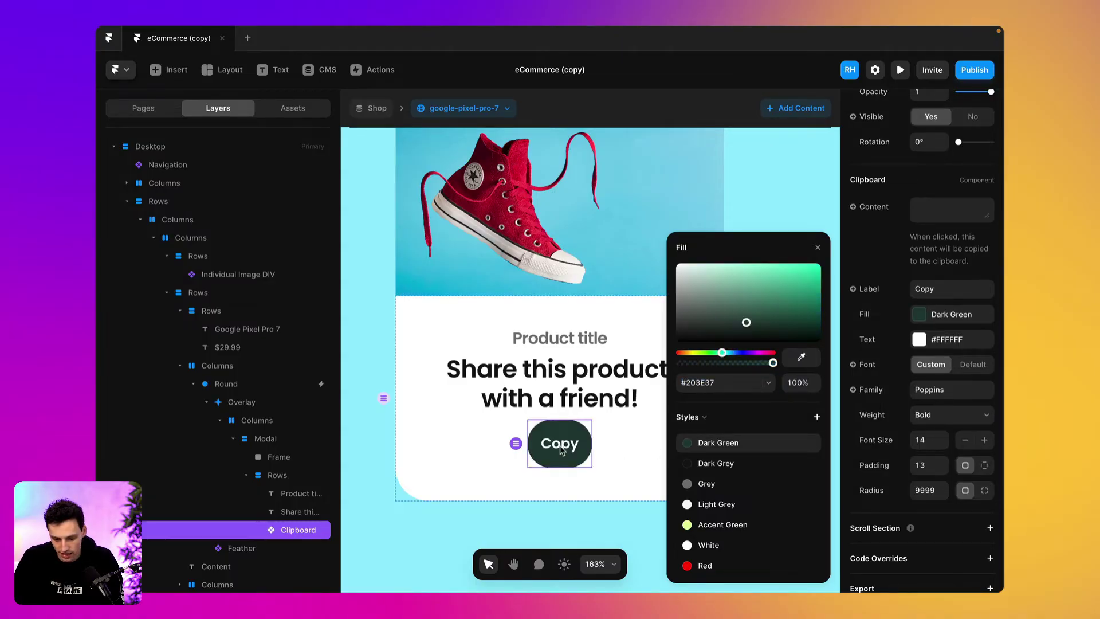
{"action": "left_click", "coordinate": [919, 339]}
{"action": "left_click", "coordinate": [721, 524]}
{"action": "left_click", "coordinate": [663, 430]}
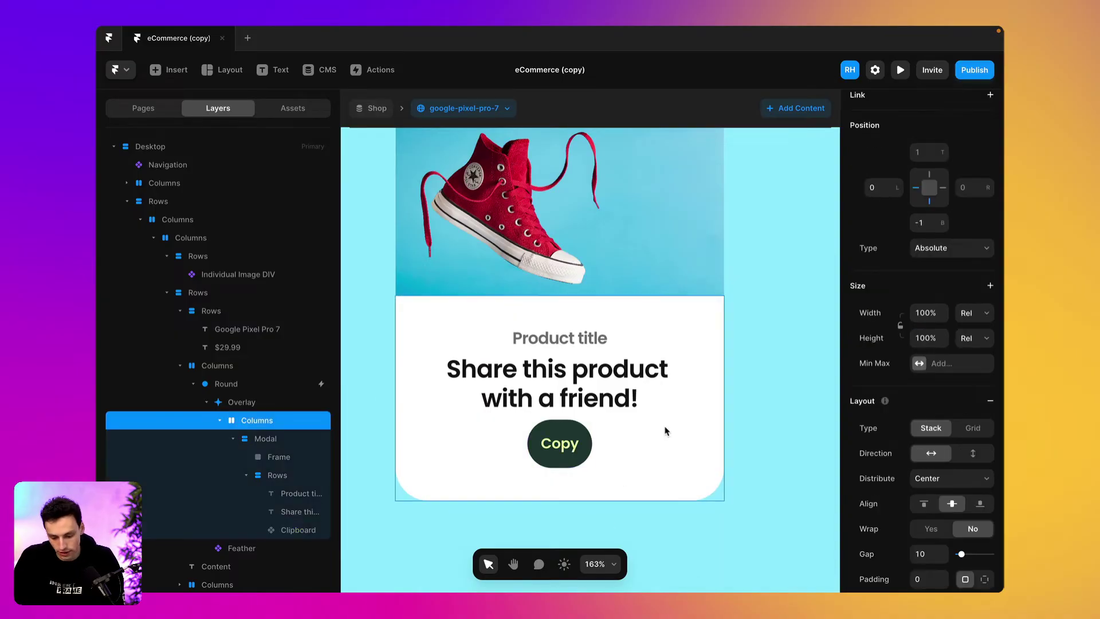
- Give the Copy button individual padding values of 10 for top and bottom and 20 for right and left
{"action": "left_click", "coordinate": [583, 429]}
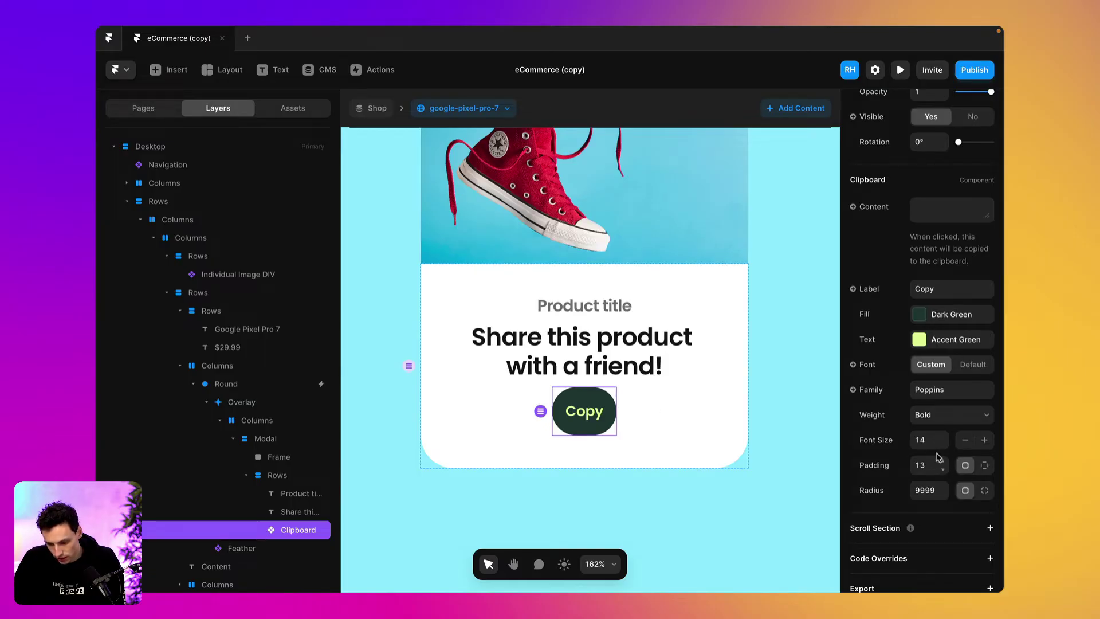
{"action": "left_click", "coordinate": [989, 473]}
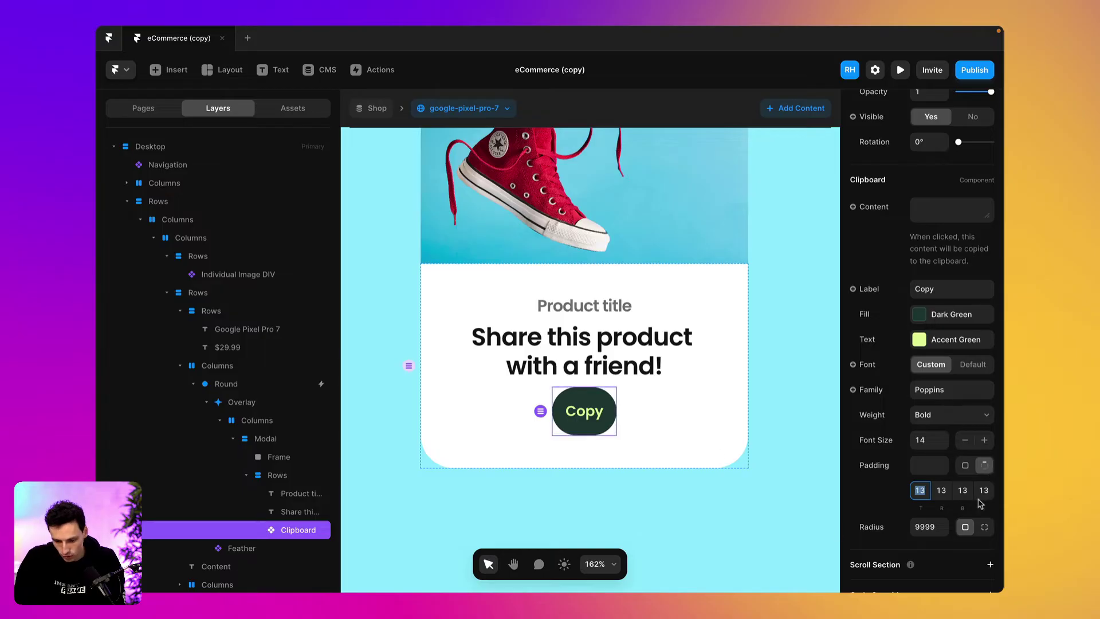
{"action": "left_click", "coordinate": [941, 490]}
{"action": "type", "text": "20"}
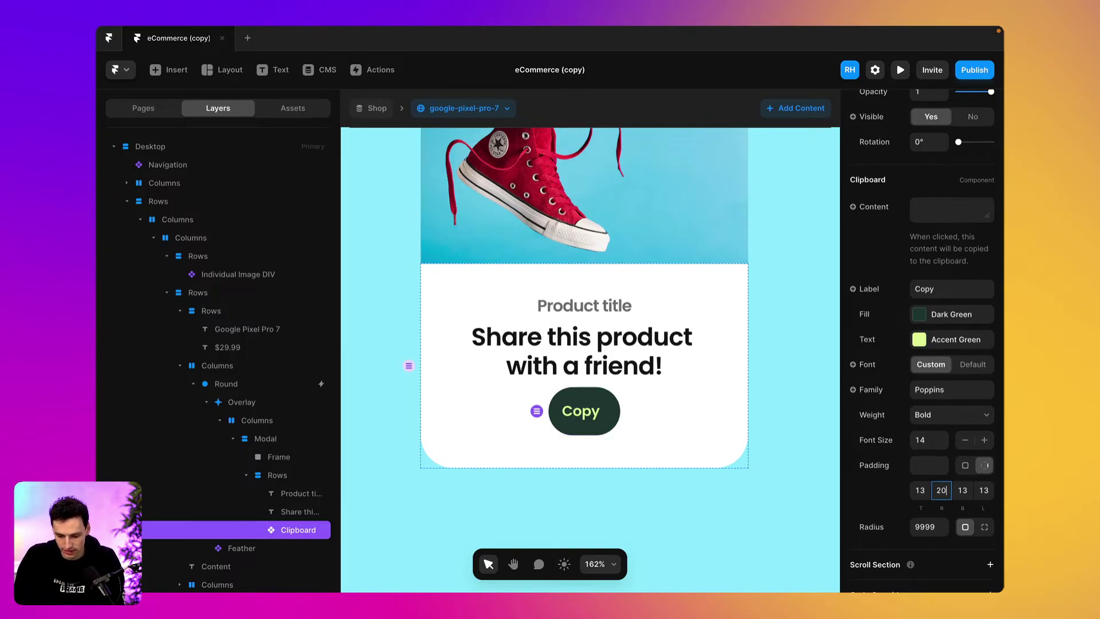
{"action": "left_click", "coordinate": [985, 490]}
{"action": "type", "text": "20"}
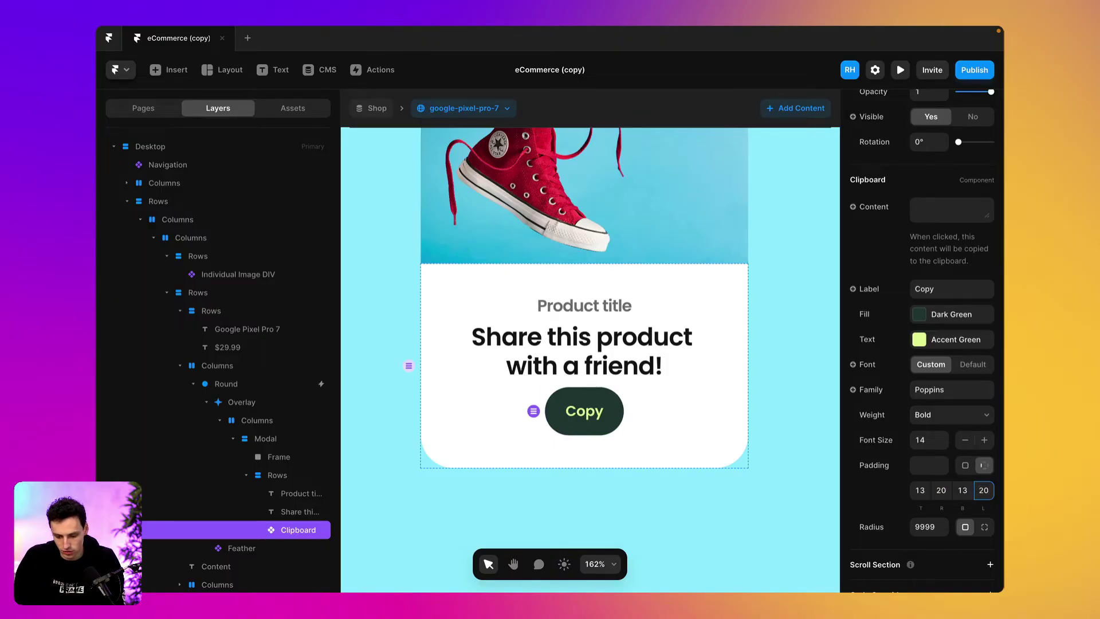
{"action": "left_click", "coordinate": [966, 490]}
{"action": "type", "text": "10"}
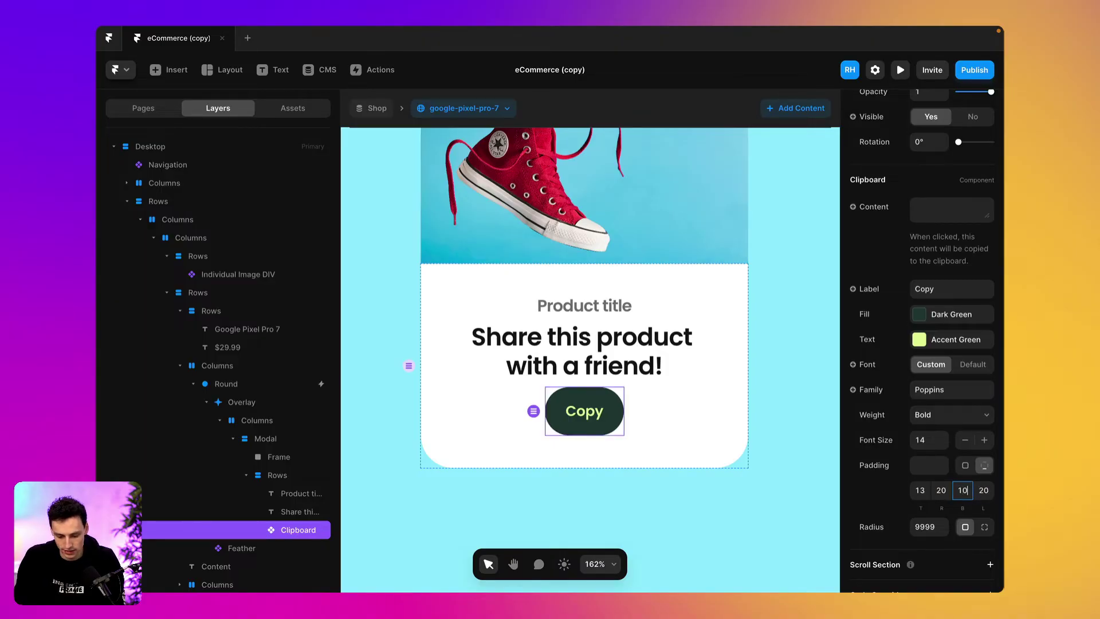
{"action": "left_click", "coordinate": [919, 490]}
{"action": "type", "text": "10"}
{"action": "key", "text": "Return"}
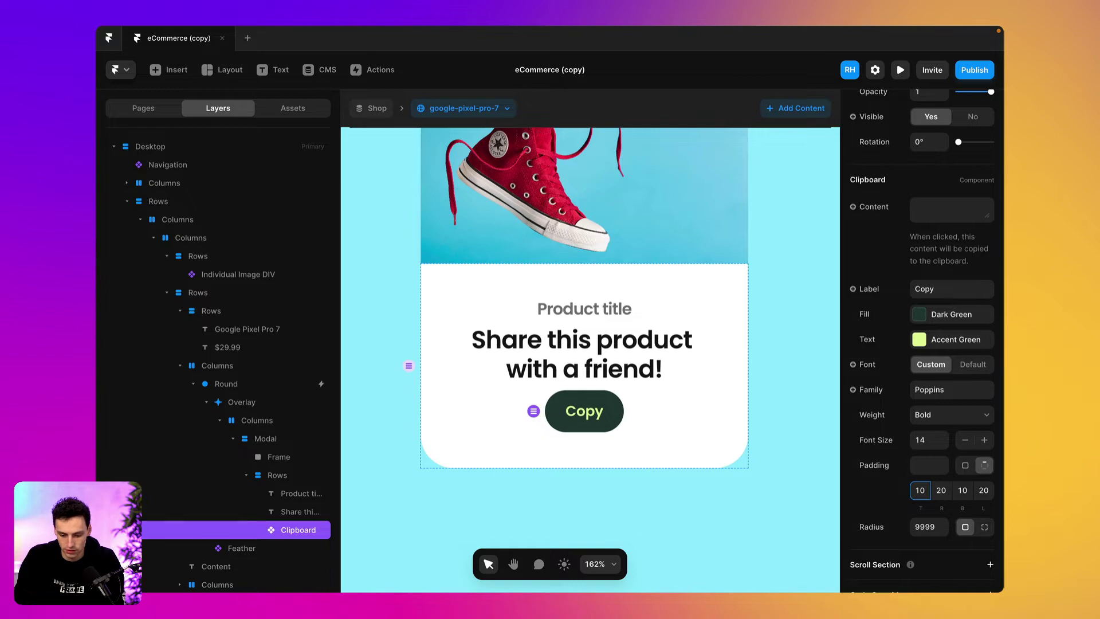
{"action": "left_click", "coordinate": [800, 418]}
{"action": "scroll", "coordinate": [801, 418], "scroll_direction": "down", "scroll_amount": 6}
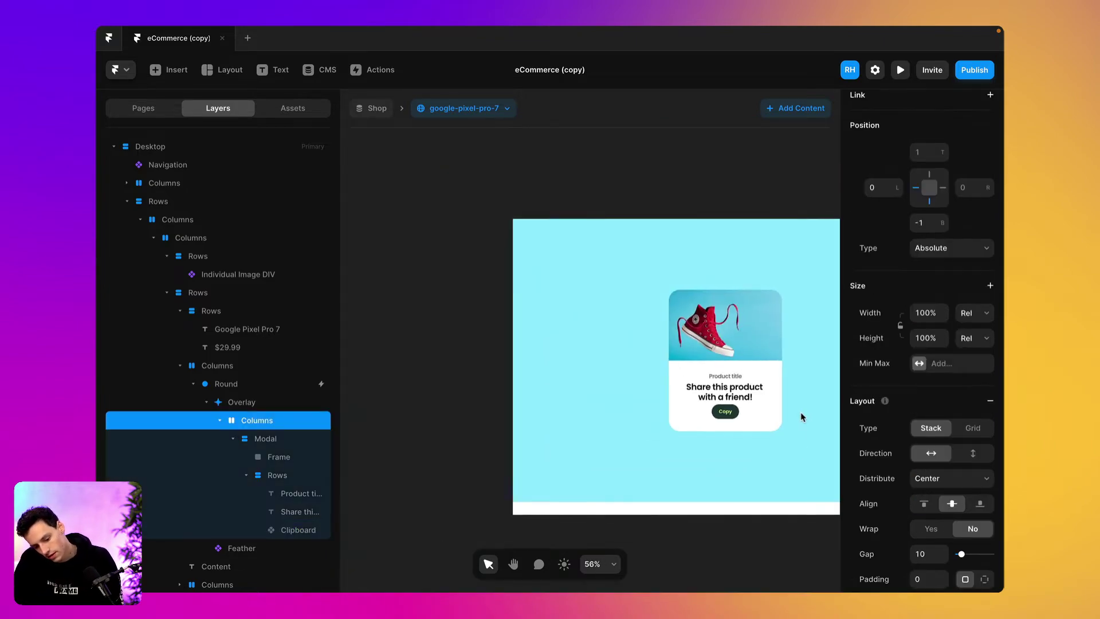
{"action": "scroll", "coordinate": [802, 417], "scroll_direction": "up", "scroll_amount": 3}
{"action": "left_click", "coordinate": [725, 414]}
{"action": "scroll", "coordinate": [724, 413], "scroll_direction": "up", "scroll_amount": 5}
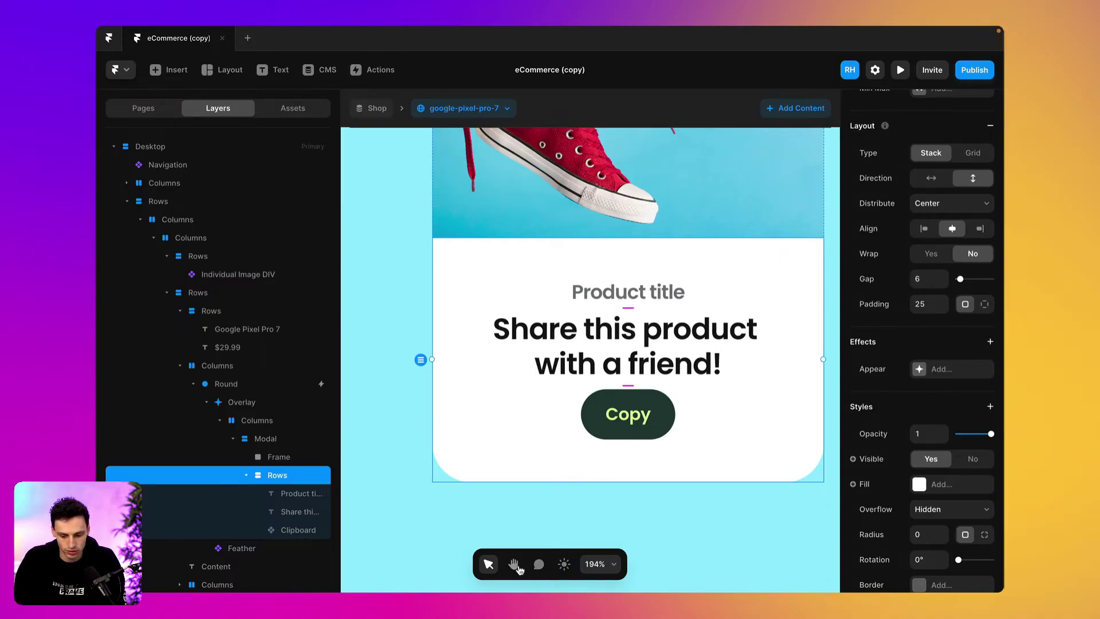
{"action": "left_click", "coordinate": [628, 423]}
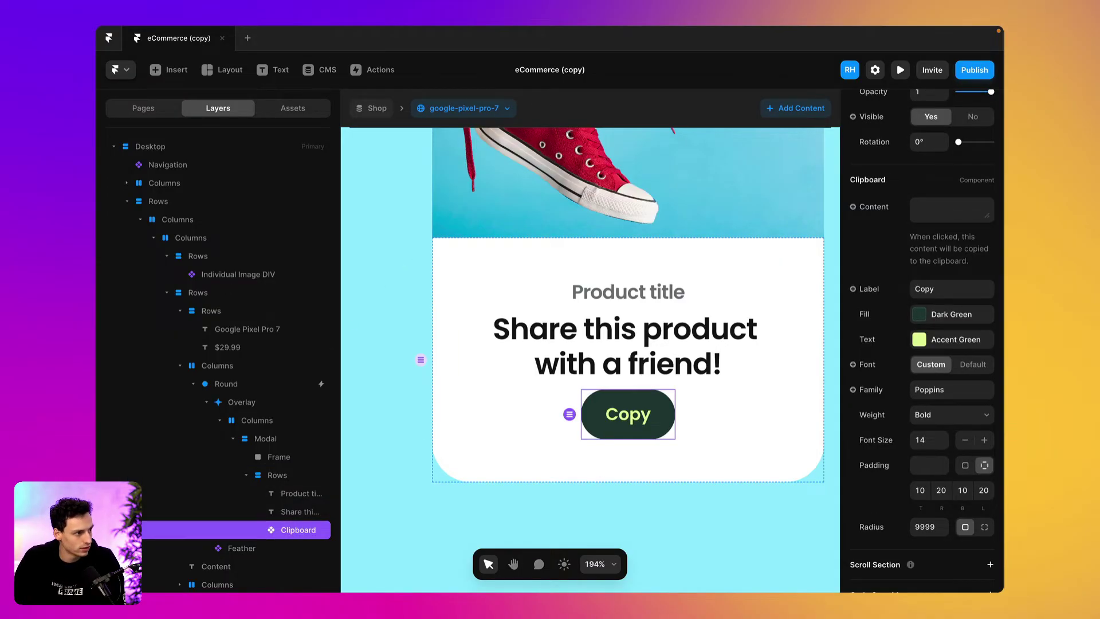
{"action": "left_click", "coordinate": [530, 415]}
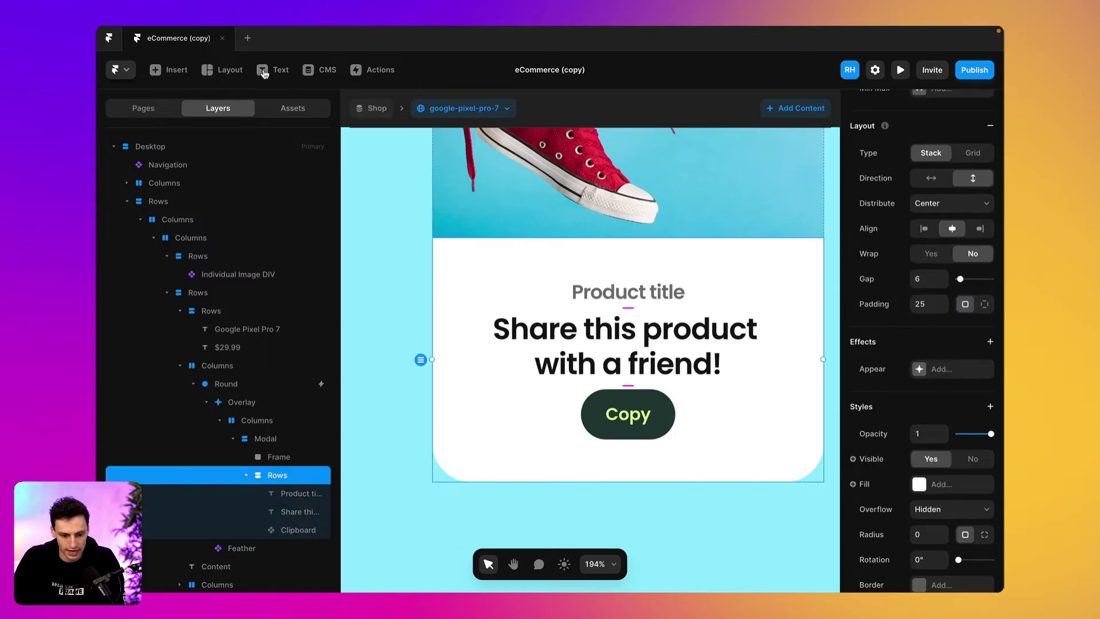
- Draw a frame about 89 by 41 below the share message and nest the Copy button inside it
{"action": "left_click", "coordinate": [634, 413]}
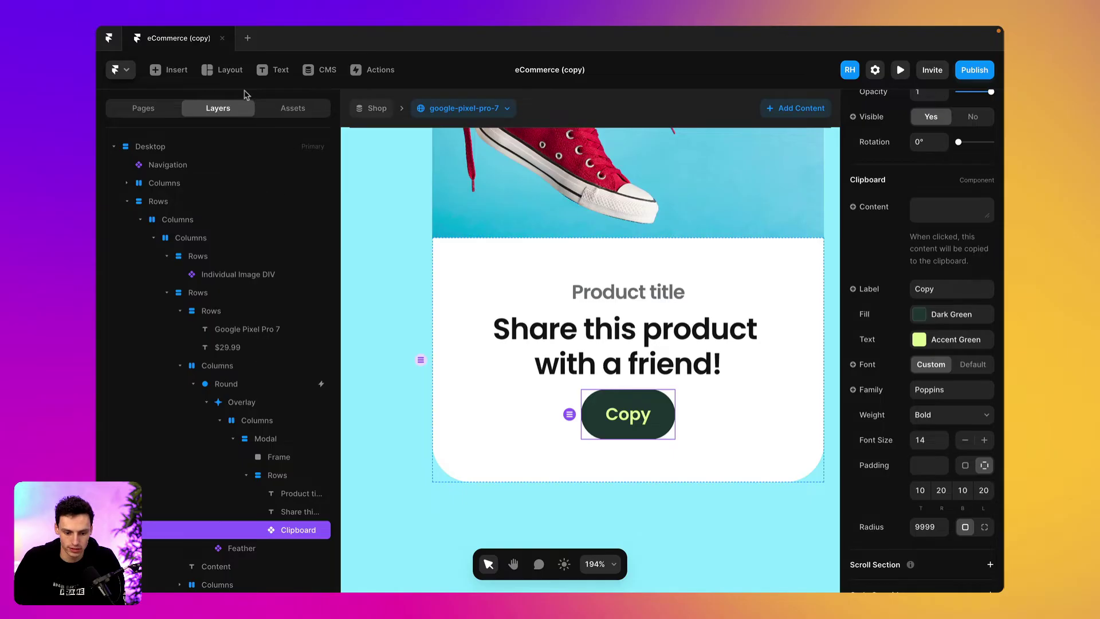
{"action": "left_click", "coordinate": [223, 69]}
{"action": "left_click", "coordinate": [230, 100]}
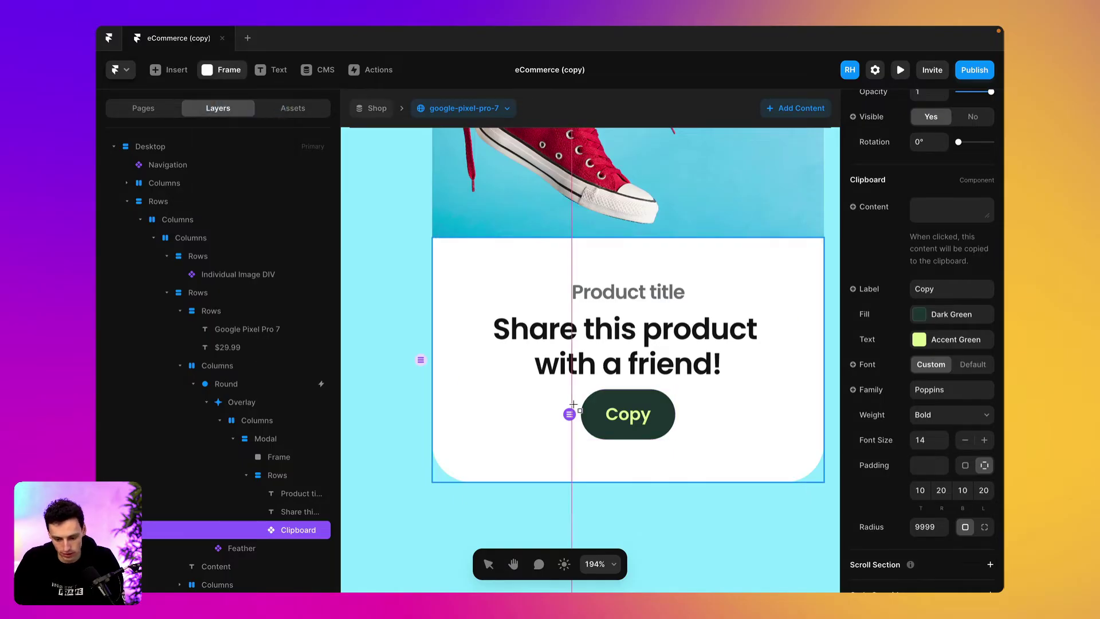
{"action": "left_click_drag", "start_coordinate": [572, 389], "coordinate": [465, 443]}
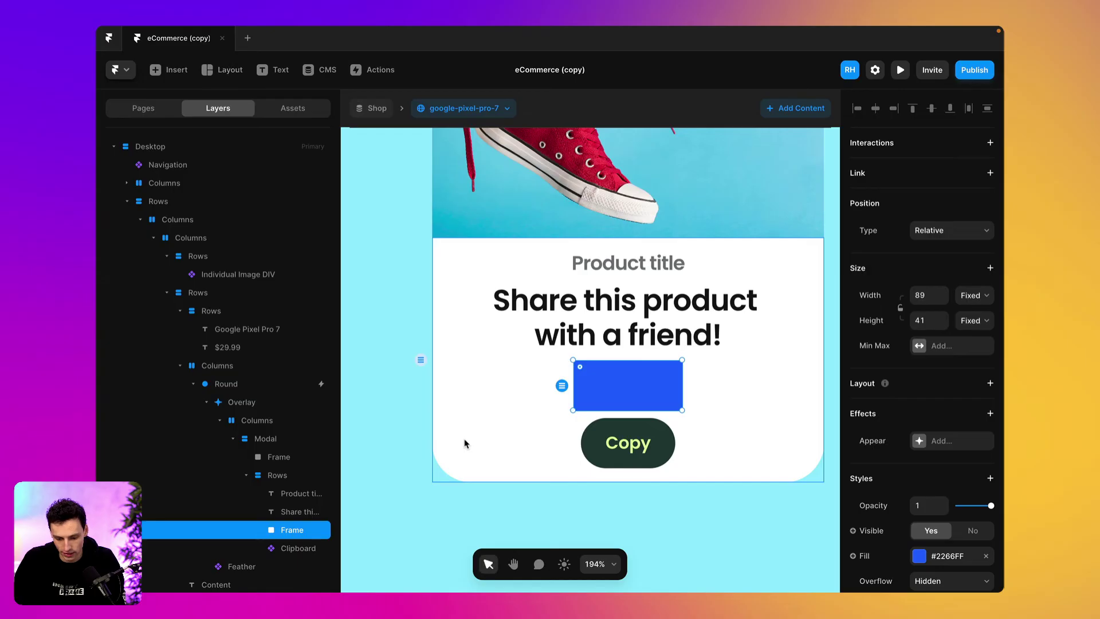
{"action": "left_click", "coordinate": [287, 546]}
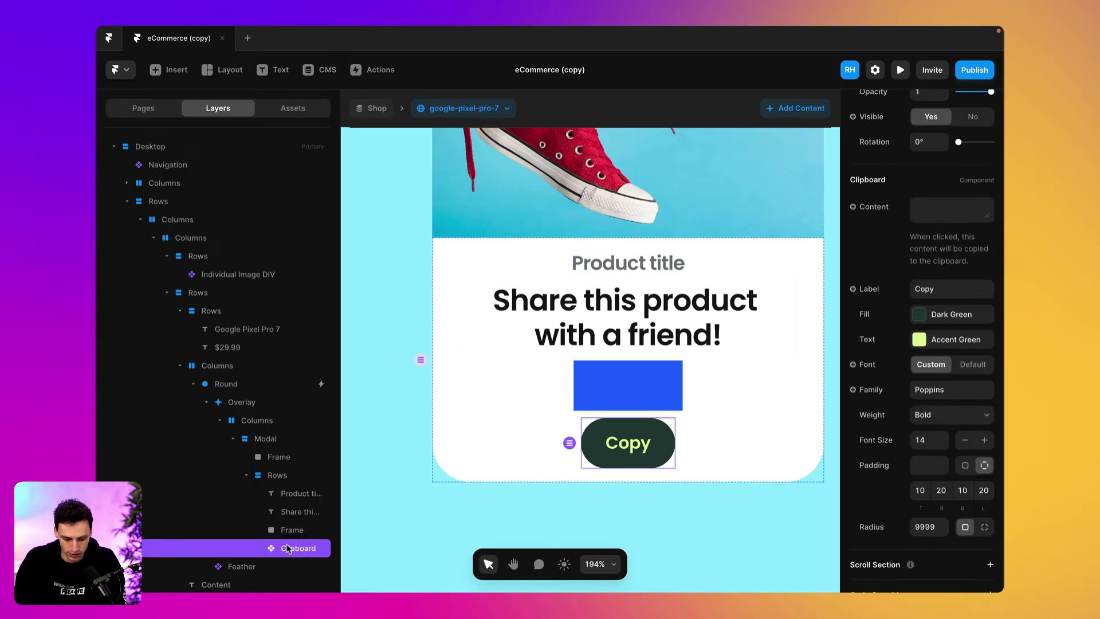
{"action": "left_click_drag", "start_coordinate": [291, 534], "coordinate": [292, 532]}
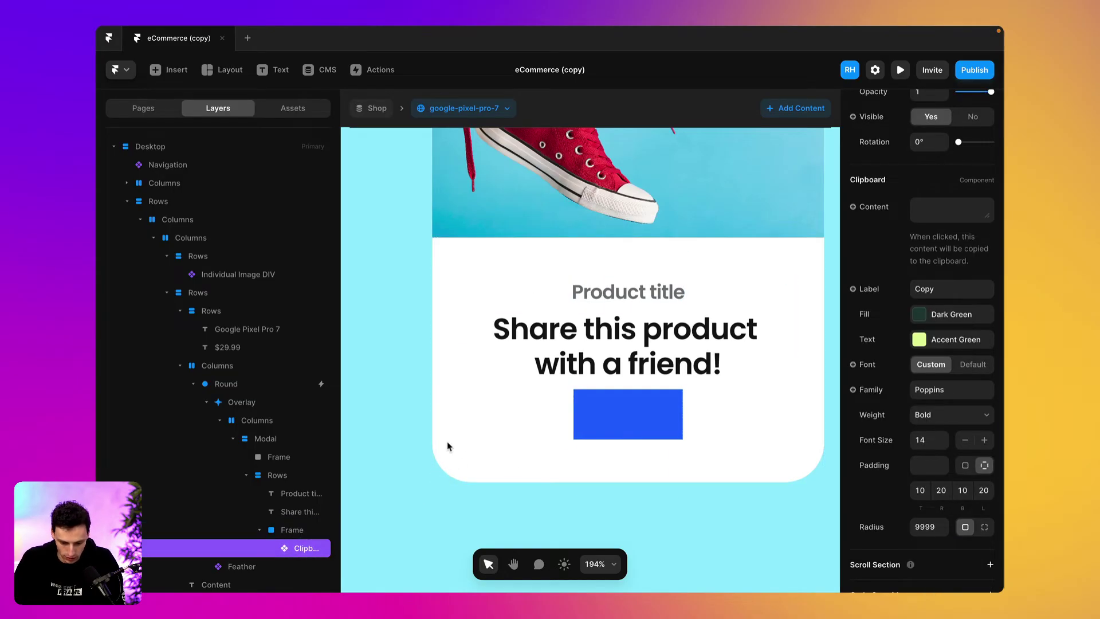
- Add a stack layout to the frame around the Copy button and set its width to 200
{"action": "left_click", "coordinate": [304, 530]}
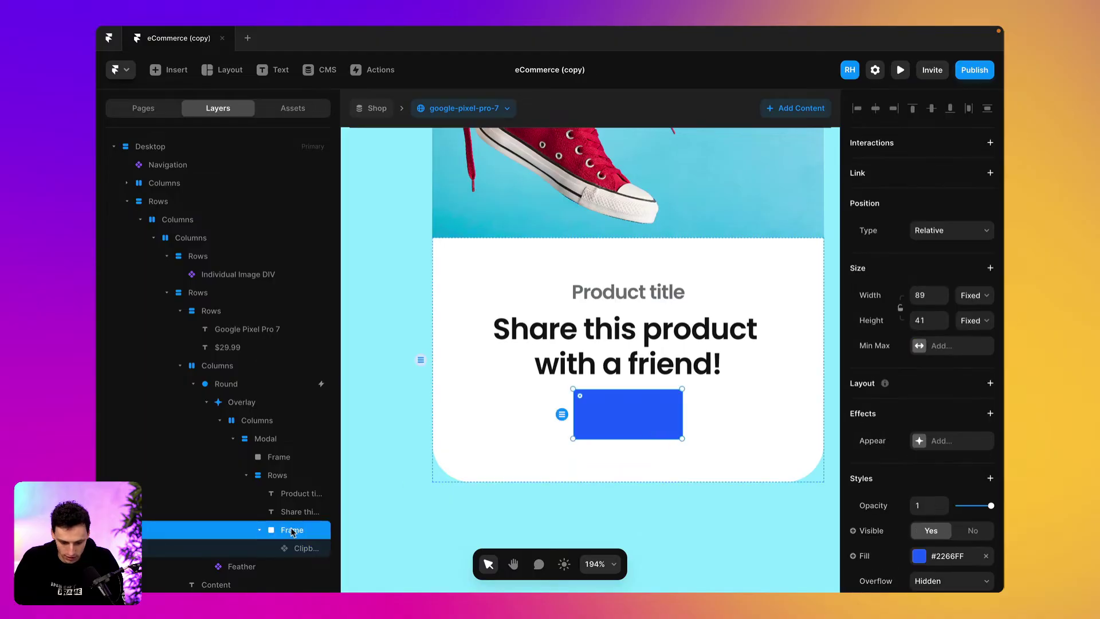
{"action": "left_click", "coordinate": [989, 383]}
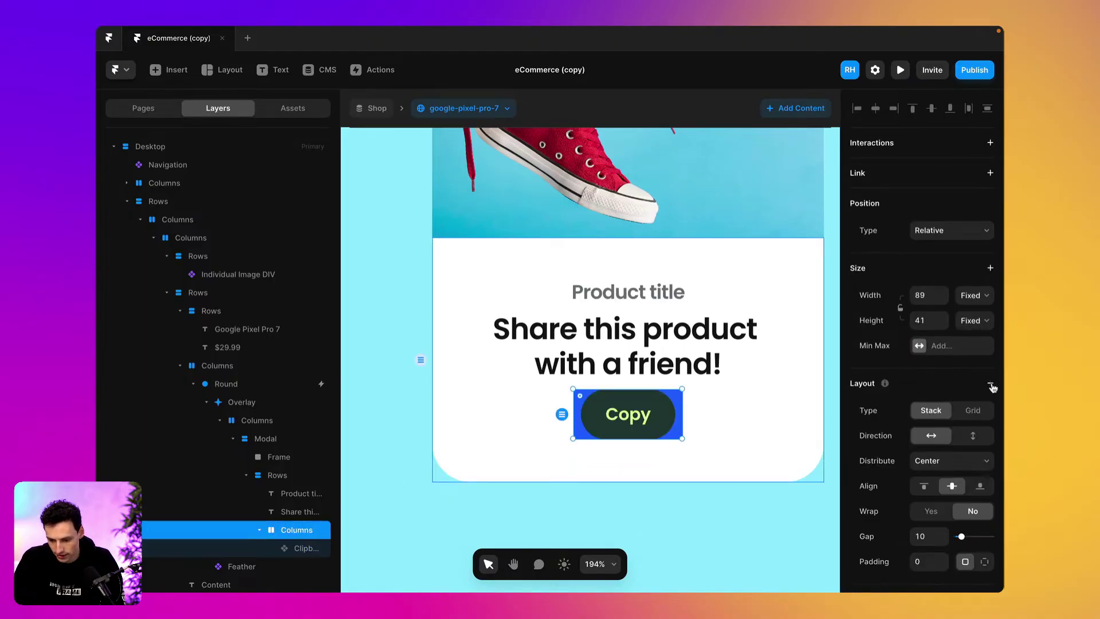
{"action": "left_click", "coordinate": [927, 295]}
{"action": "type", "text": "200"}
{"action": "key", "text": "Return"}
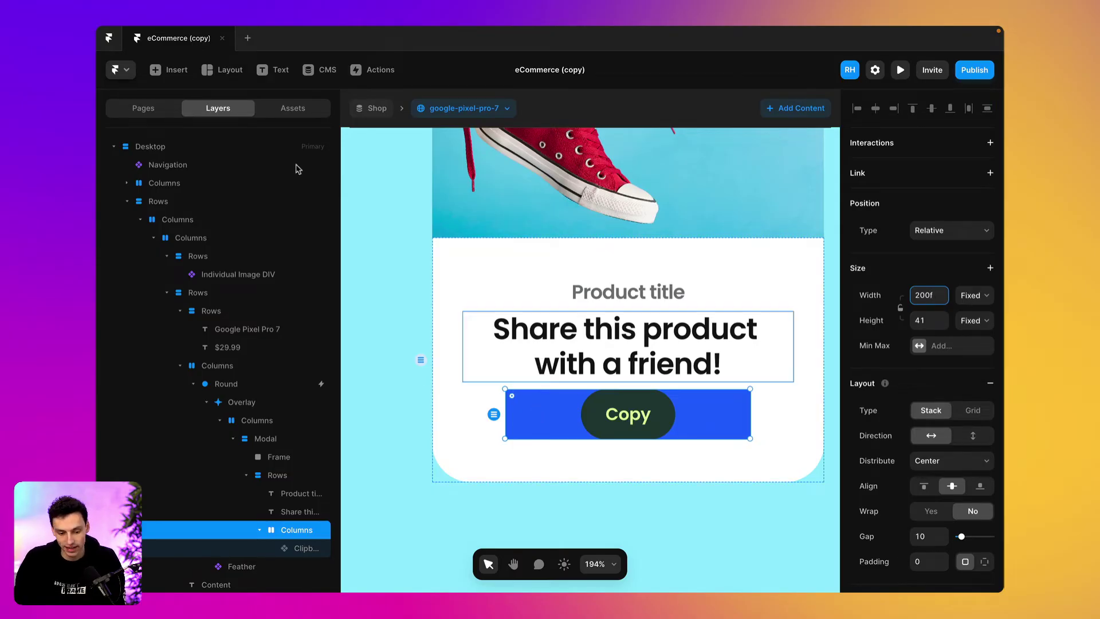
- Draw a frame about 142 by 33 inside the blue stack, ahead of the Copy button
{"action": "left_click", "coordinate": [217, 71]}
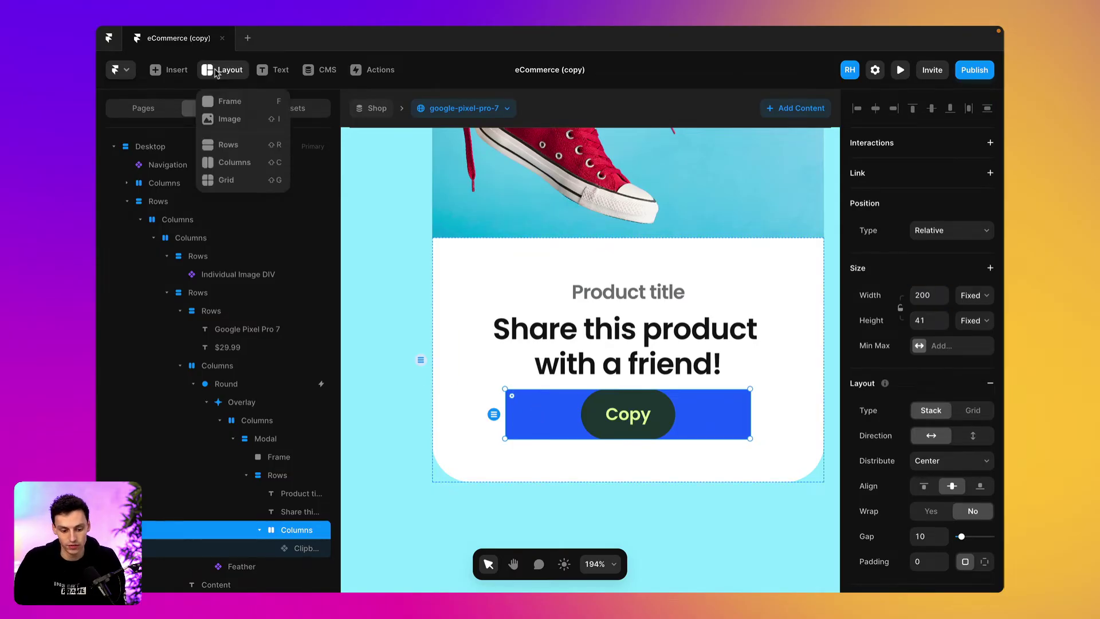
{"action": "left_click", "coordinate": [229, 101]}
{"action": "left_click_drag", "start_coordinate": [510, 394], "coordinate": [686, 465]}
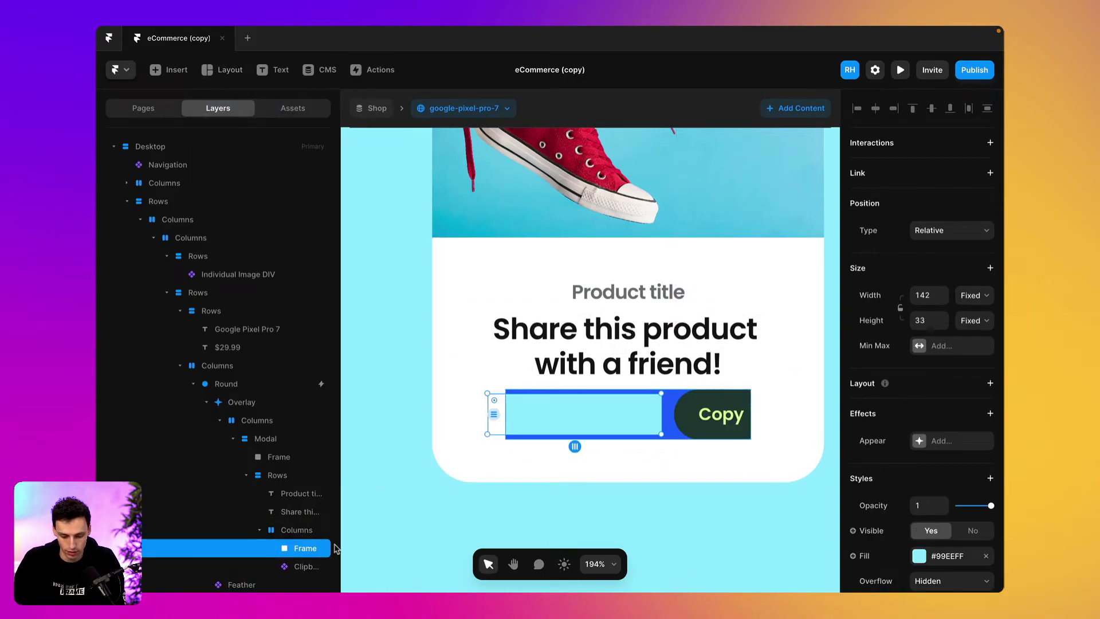
- Set the width of the stack holding the new frame and Copy button to Auto
{"action": "left_click", "coordinate": [283, 532]}
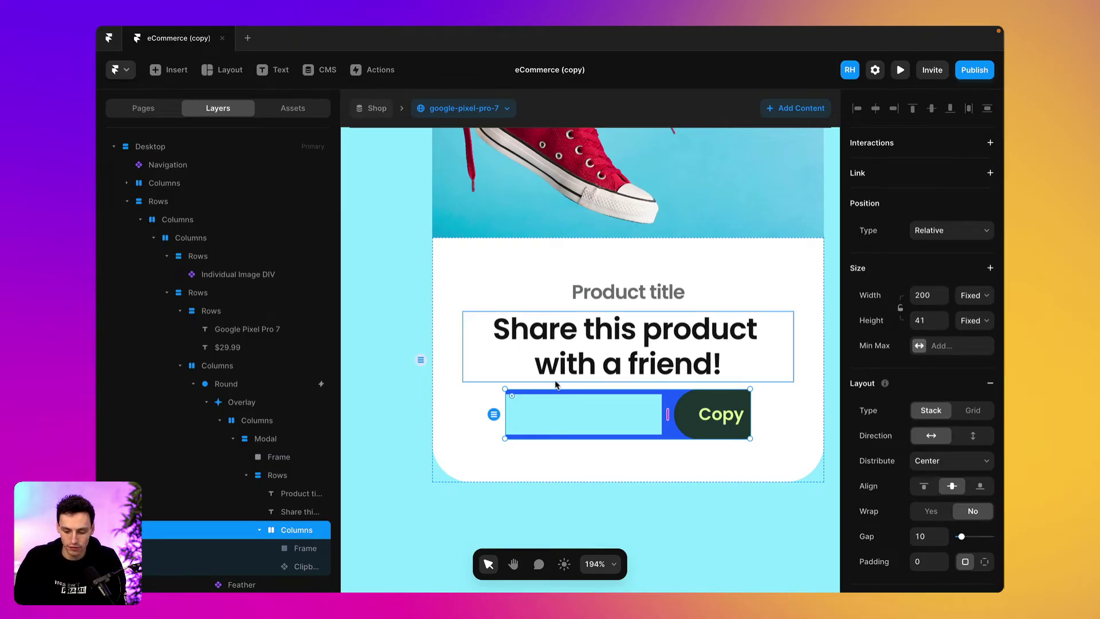
{"action": "left_click", "coordinate": [929, 295]}
{"action": "type", "text": "auto"}
{"action": "key", "text": "Return"}
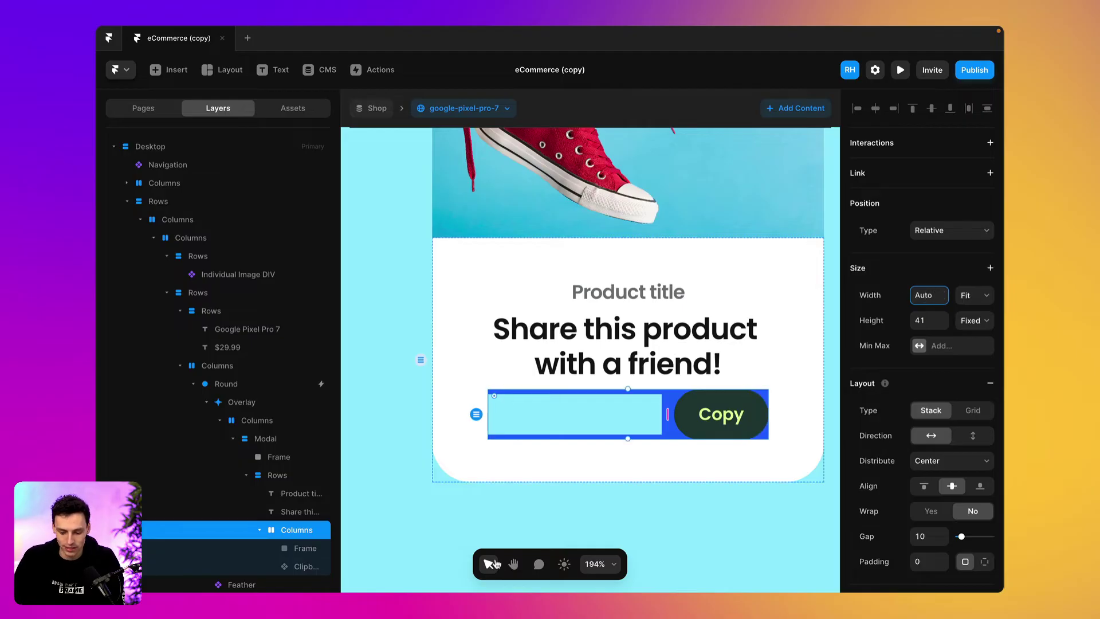
- Set the height of the light blue frame beside the Copy button to 100%
{"action": "left_click", "coordinate": [295, 549]}
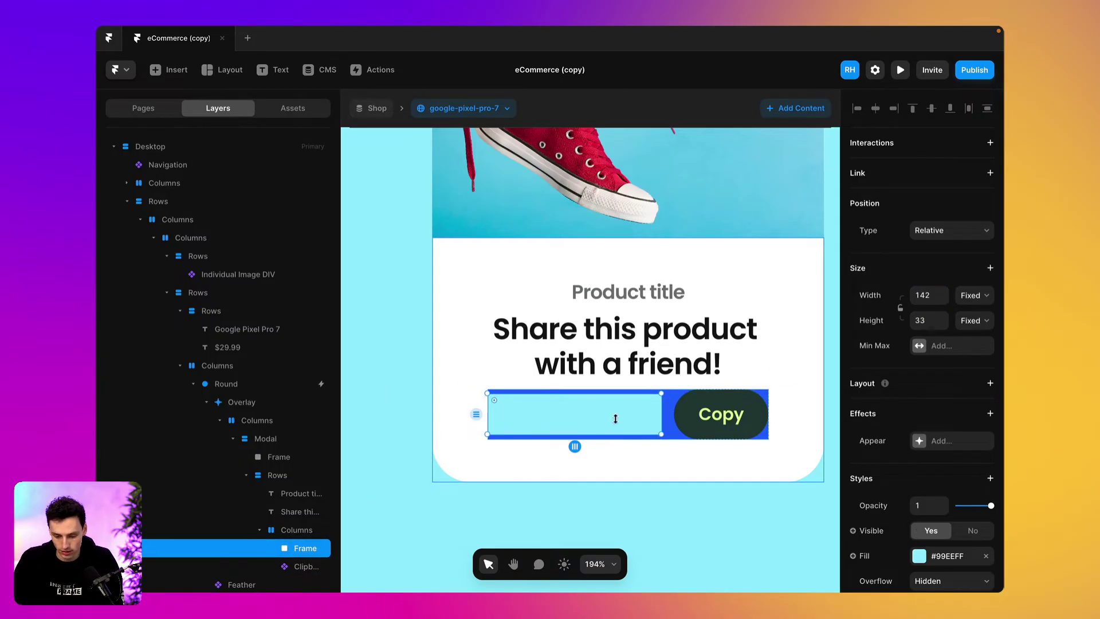
{"action": "left_click", "coordinate": [922, 320]}
{"action": "type", "text": "100%"}
{"action": "key", "text": "Return"}
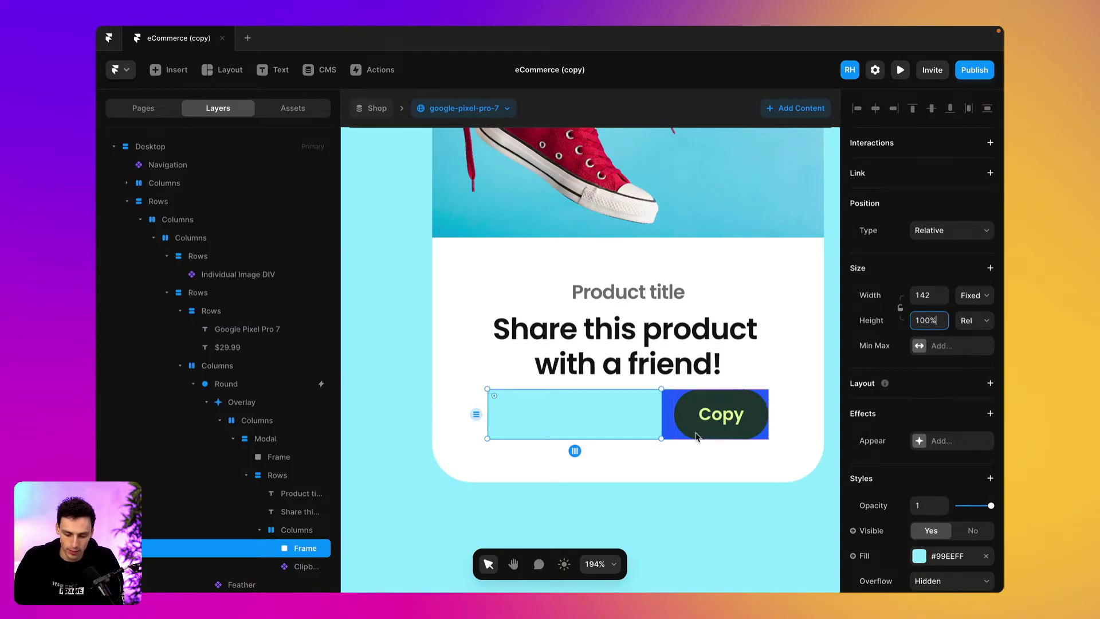
- Remove the blue fill from the stack that holds the frame and the Copy button
{"action": "left_click", "coordinate": [707, 437]}
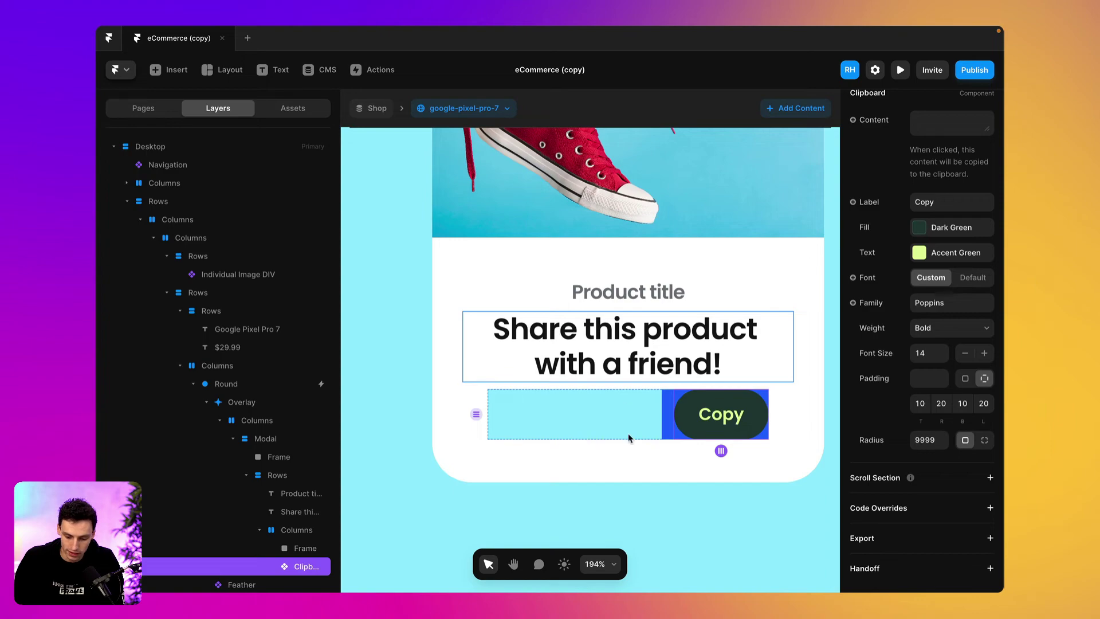
{"action": "left_click", "coordinate": [664, 425]}
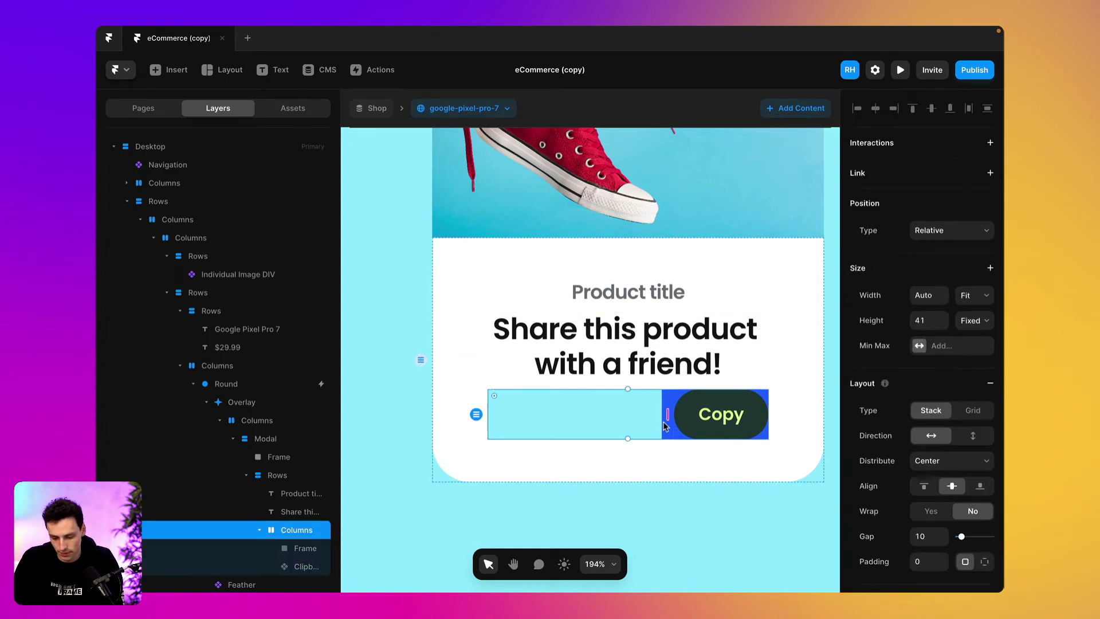
{"action": "scroll", "coordinate": [945, 518], "scroll_direction": "down", "scroll_amount": 3}
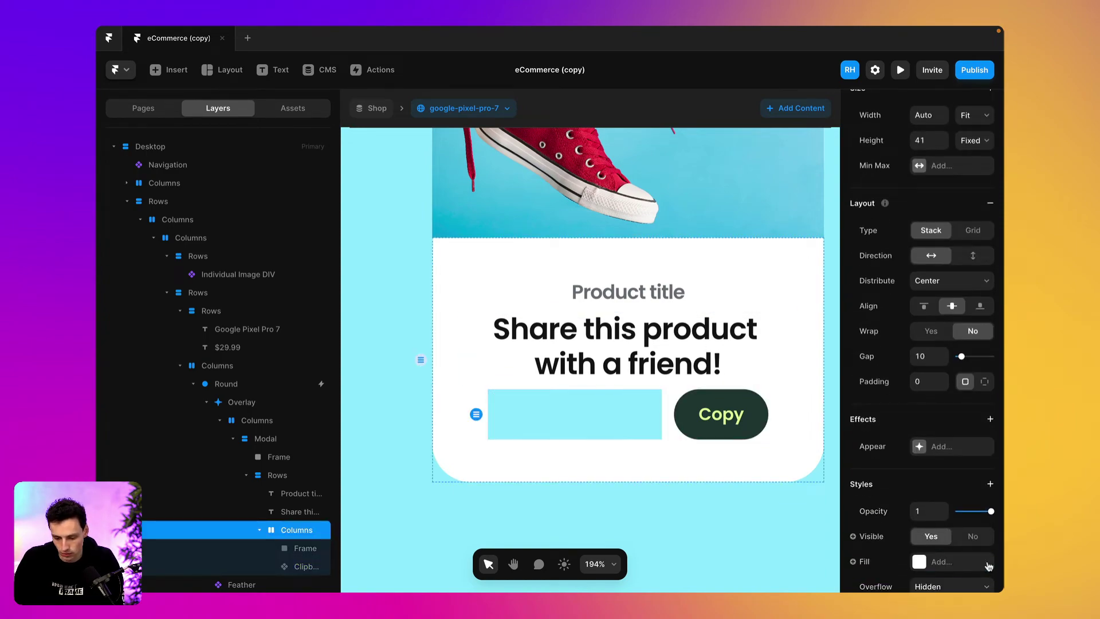
- Give the frame beside the Copy button a corner radius of 999 and a Light Grey fill
{"action": "left_click", "coordinate": [610, 421]}
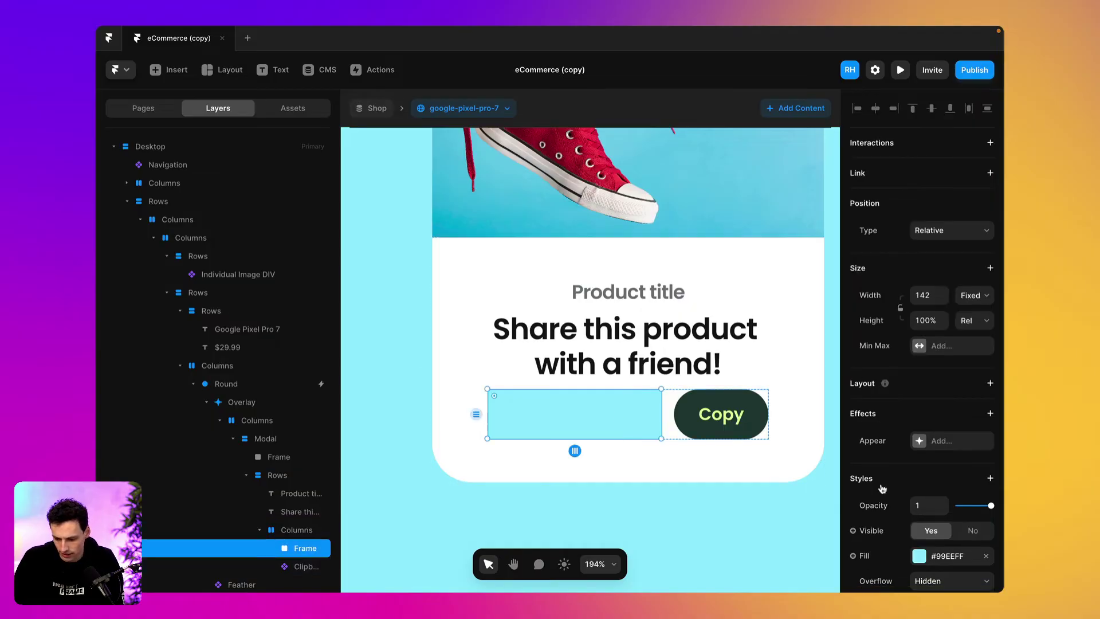
{"action": "scroll", "coordinate": [882, 488], "scroll_direction": "down", "scroll_amount": 5}
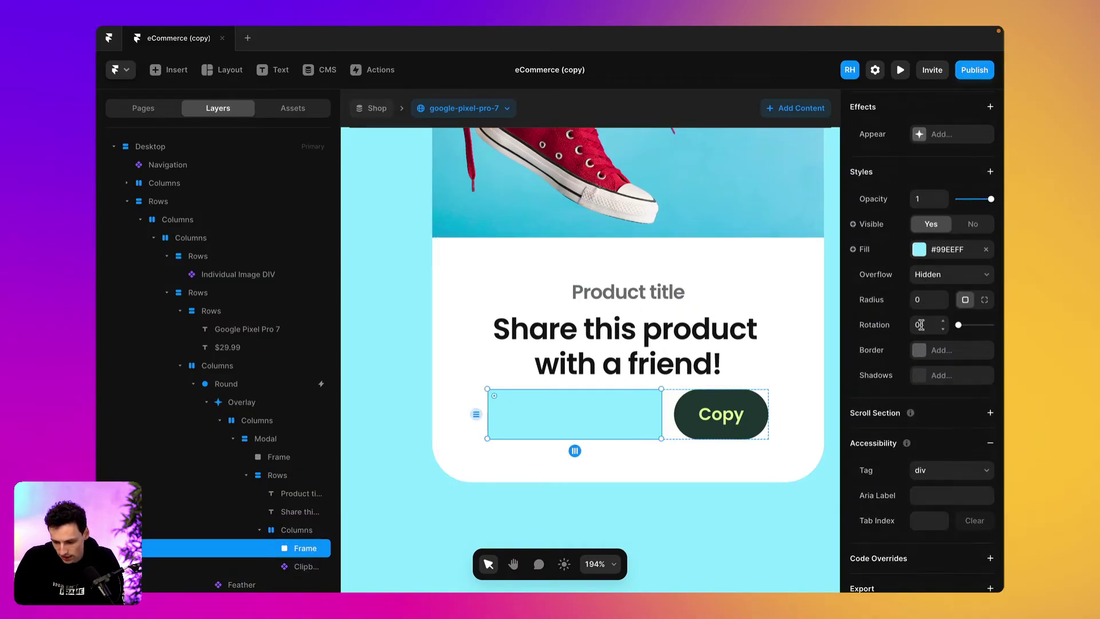
{"action": "left_click", "coordinate": [923, 301]}
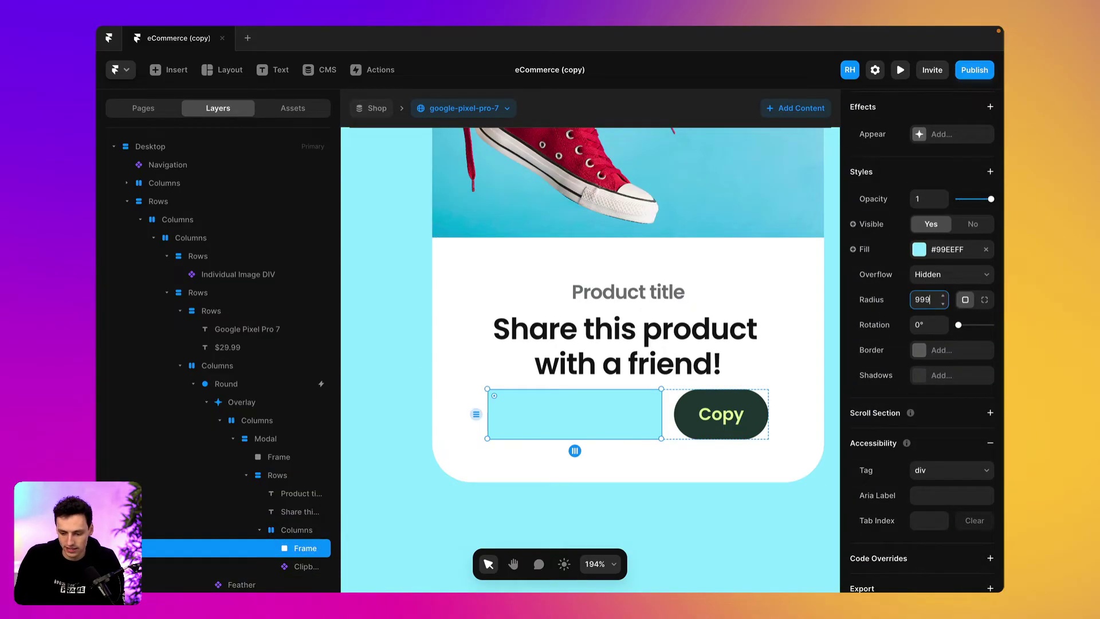
{"action": "key", "text": "Return"}
{"action": "left_click", "coordinate": [918, 249]}
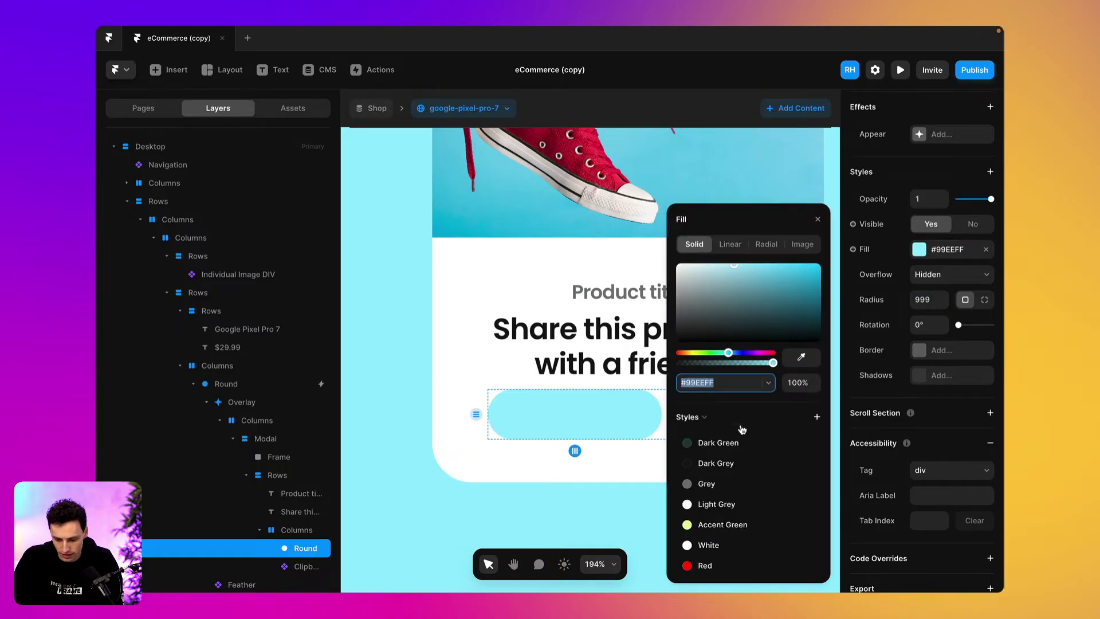
{"action": "left_click", "coordinate": [687, 505]}
{"action": "left_click", "coordinate": [584, 515]}
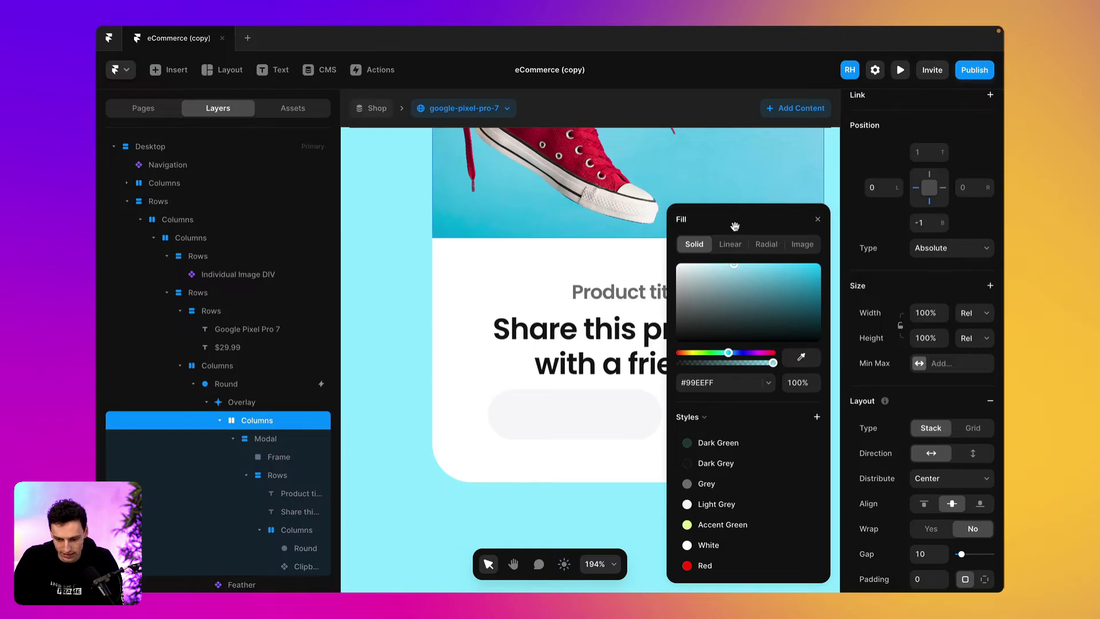
{"action": "key", "text": "Escape"}
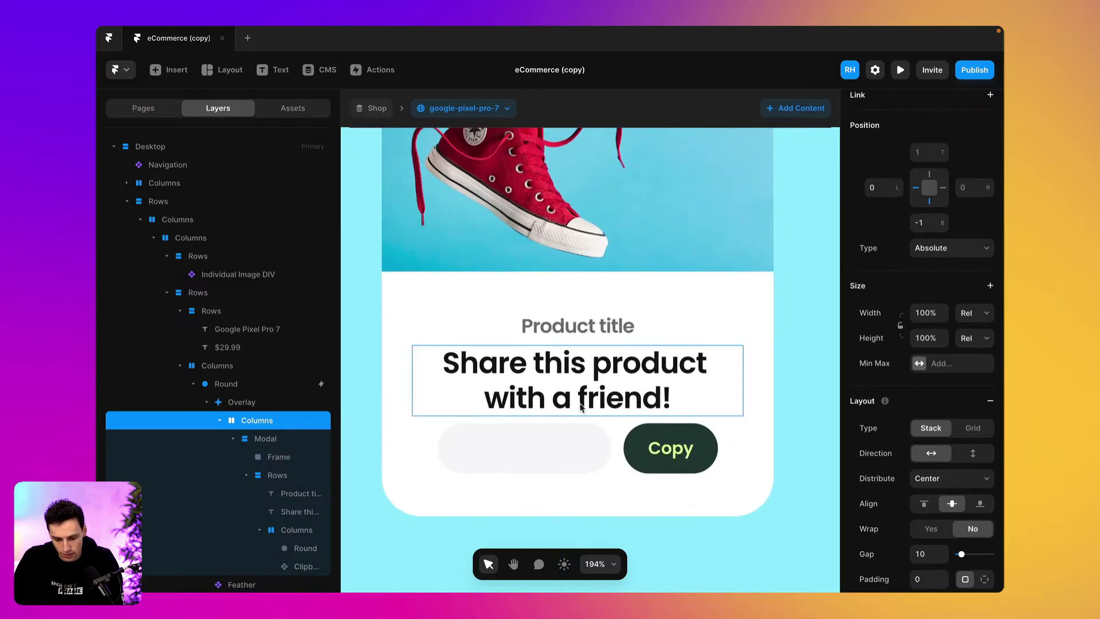
- Reduce the gap between the light grey field and the Copy button to 6
{"action": "left_click", "coordinate": [603, 427]}
{"action": "left_click", "coordinate": [599, 422]}
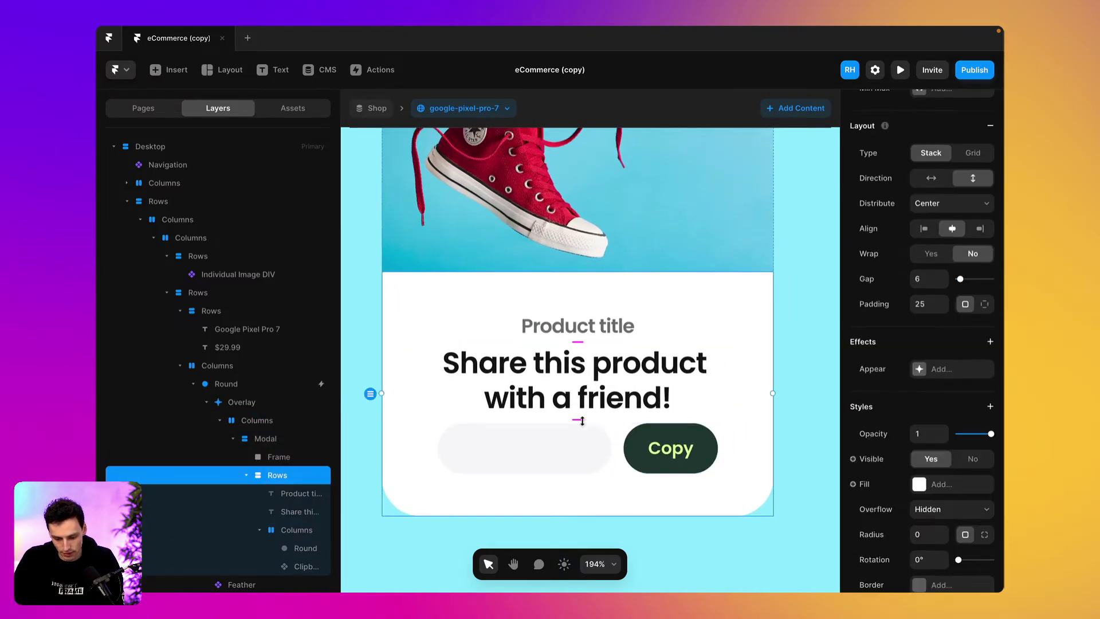
{"action": "left_click", "coordinate": [619, 444]}
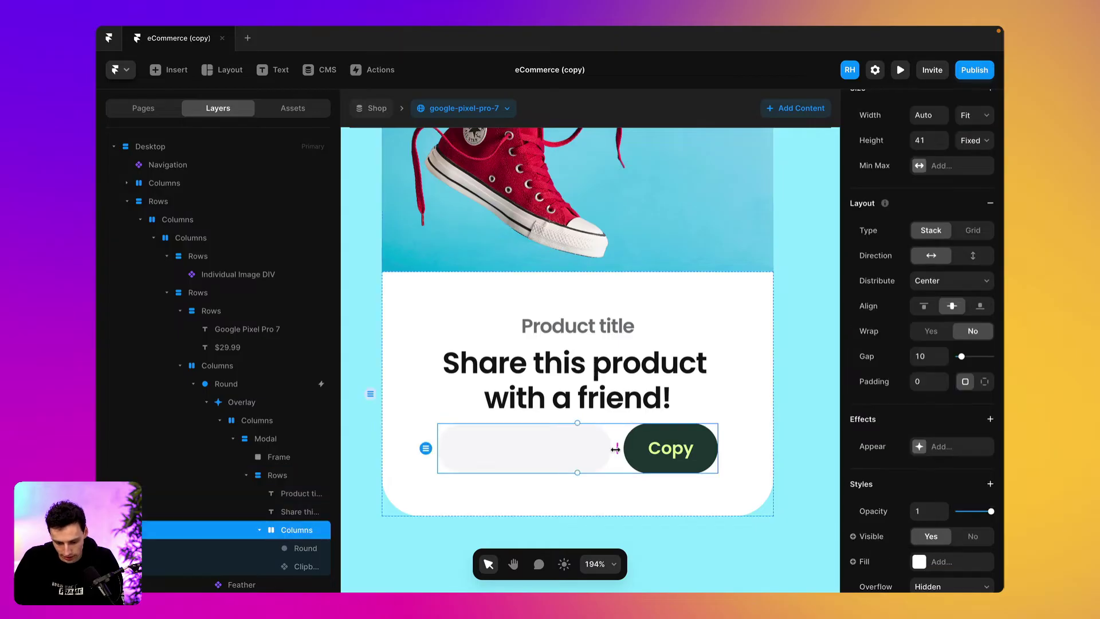
{"action": "left_click_drag", "start_coordinate": [618, 447], "coordinate": [614, 449]}
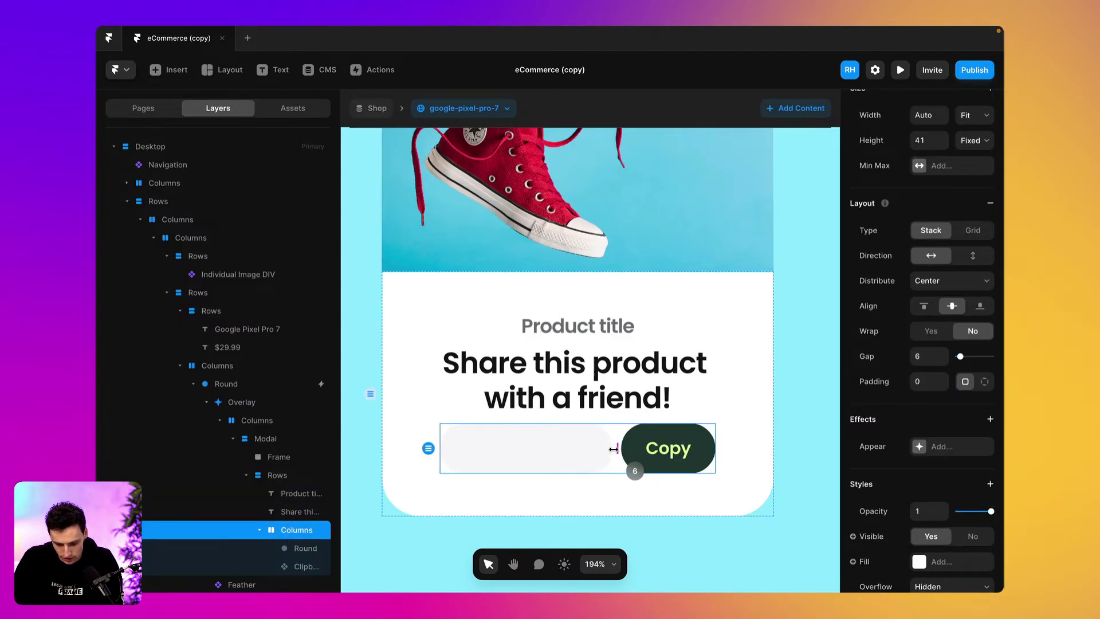
{"action": "left_click", "coordinate": [562, 452]}
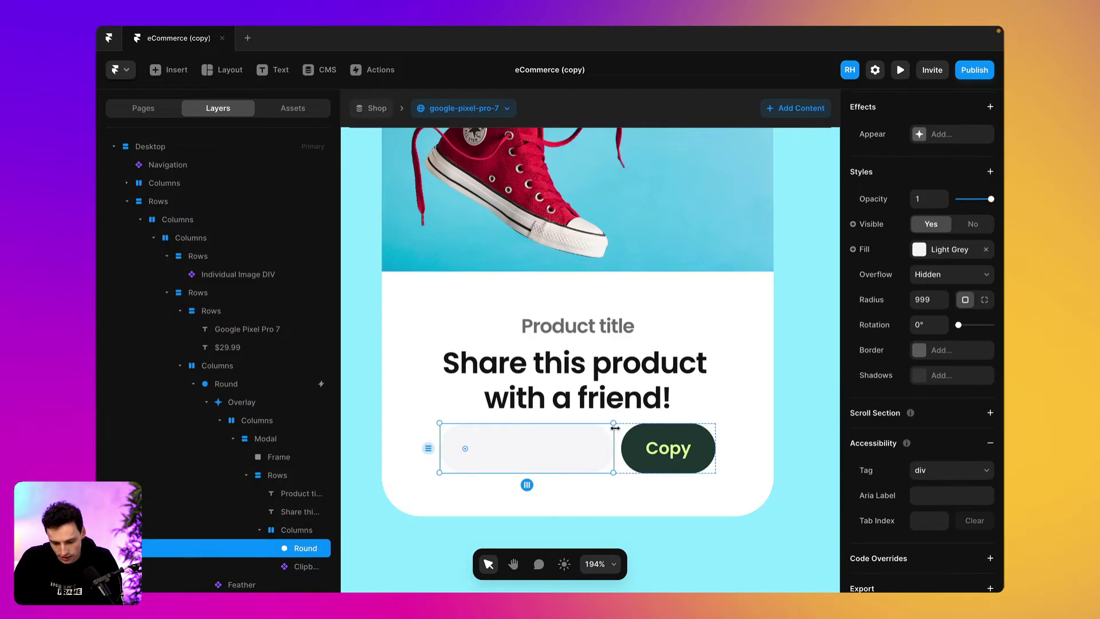
{"action": "left_click", "coordinate": [631, 444]}
{"action": "left_click", "coordinate": [612, 421]}
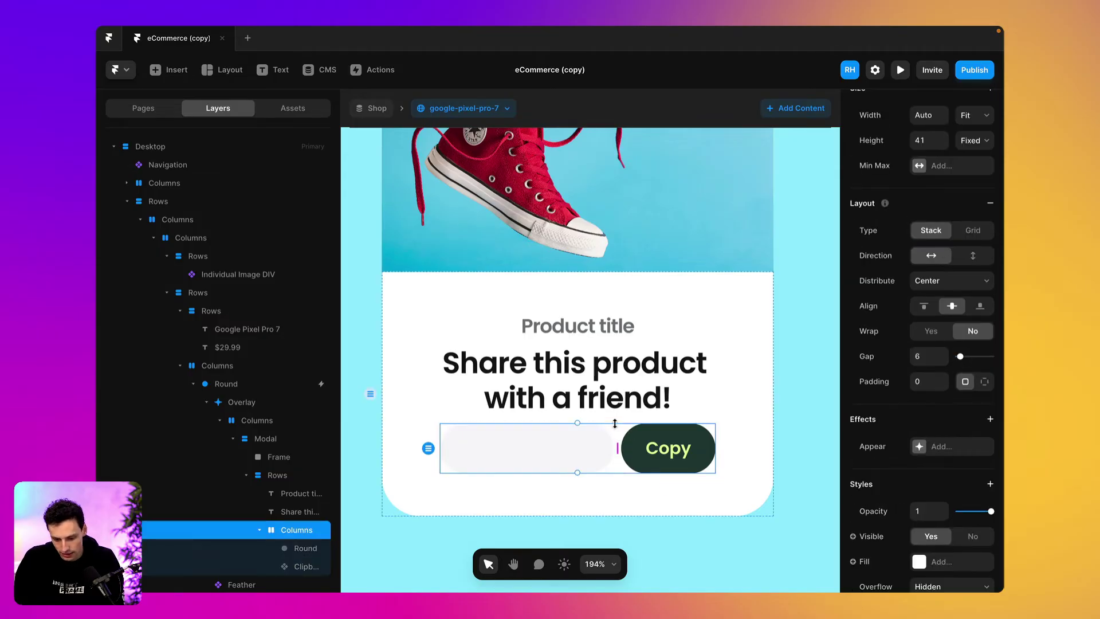
{"action": "left_click_drag", "start_coordinate": [612, 424], "coordinate": [613, 427]}
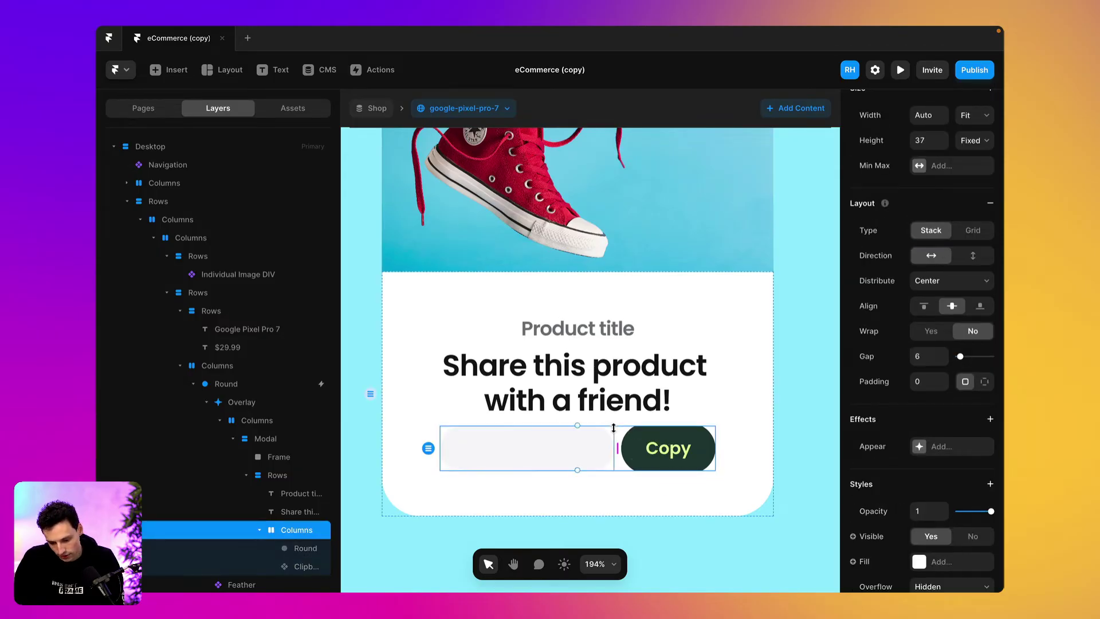
- Widen the light grey field beside the Copy button to about 164
{"action": "left_click", "coordinate": [566, 465]}
{"action": "left_click_drag", "start_coordinate": [442, 448], "coordinate": [414, 445]}
- Add the text "shop.framer.io/product/test" inside the light grey field
{"action": "left_click", "coordinate": [273, 70]}
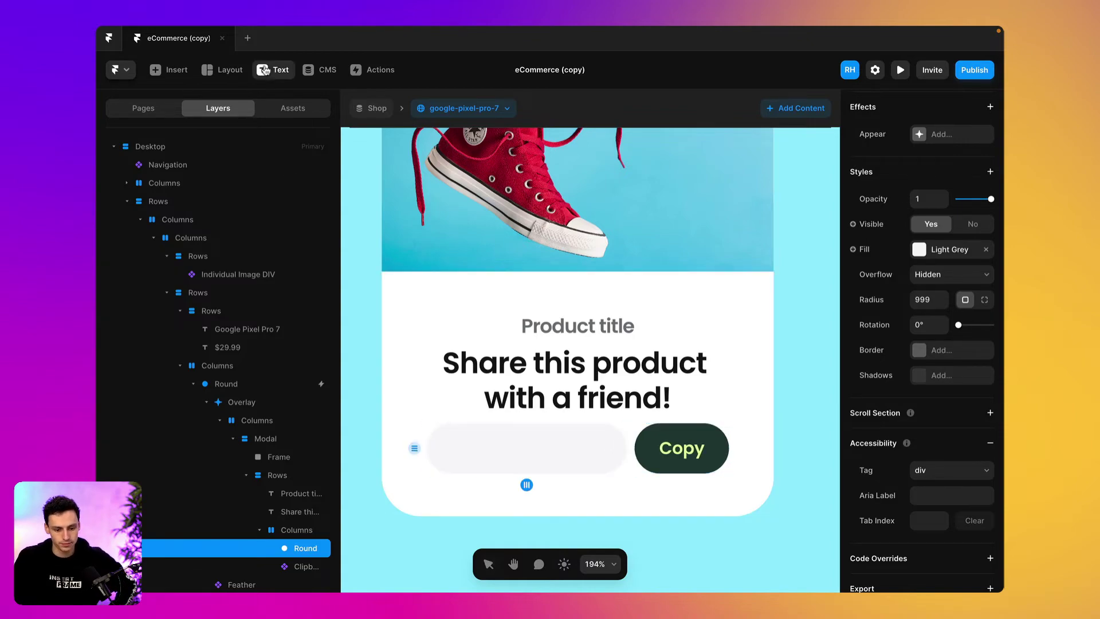
{"action": "left_click", "coordinate": [445, 449]}
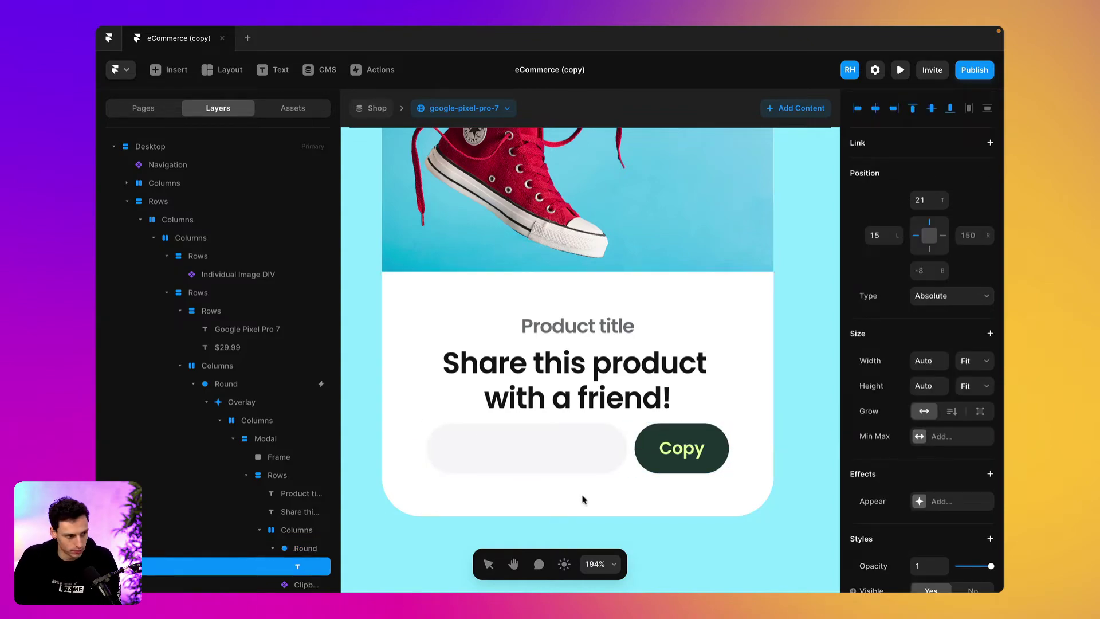
{"action": "type", "text": "shop"}
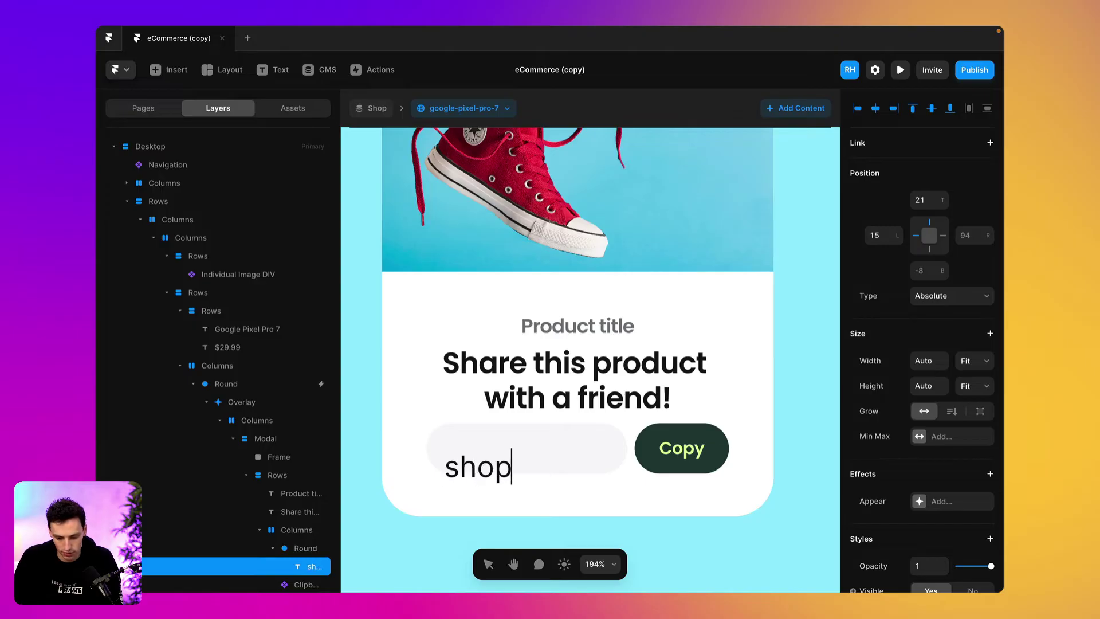
{"action": "type", "text": ".framer.io"}
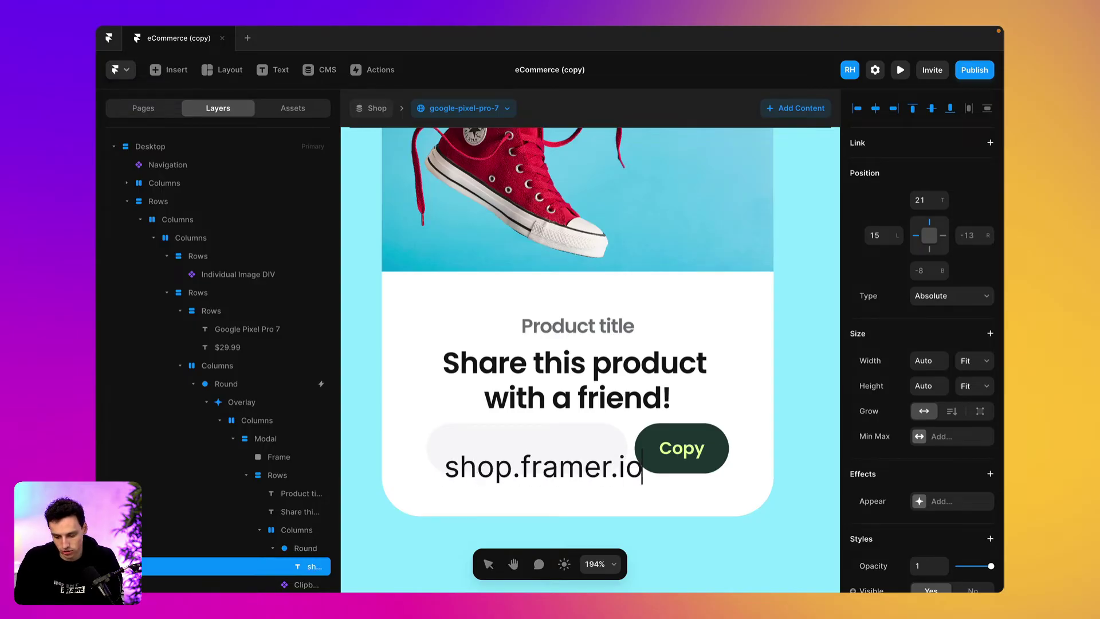
{"action": "type", "text": "/product"}
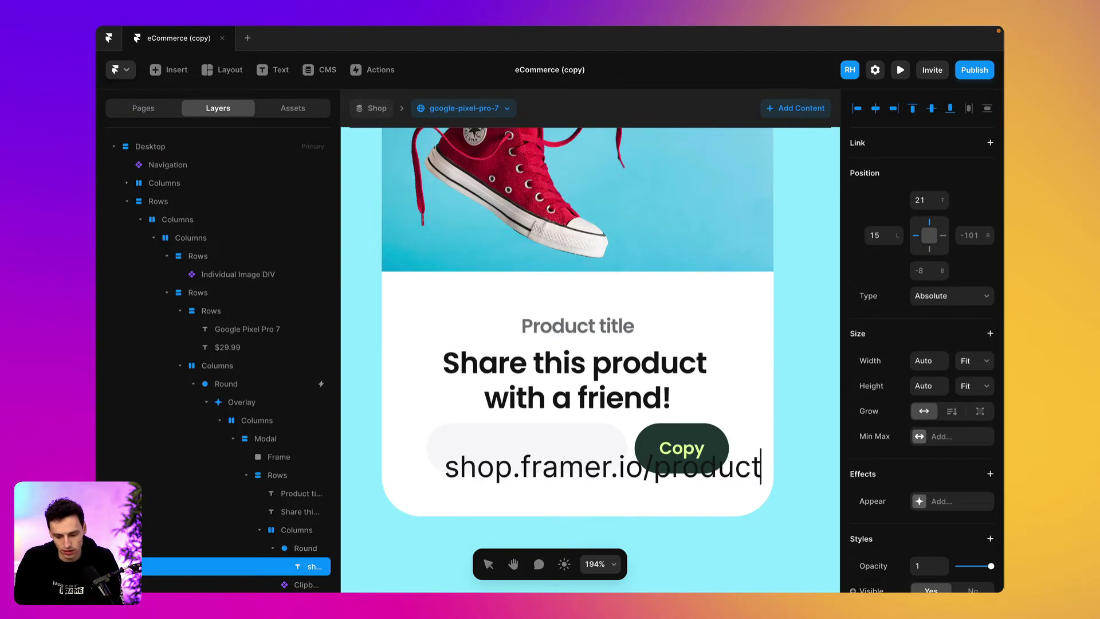
{"action": "type", "text": "/test"}
{"action": "key", "text": "Escape"}
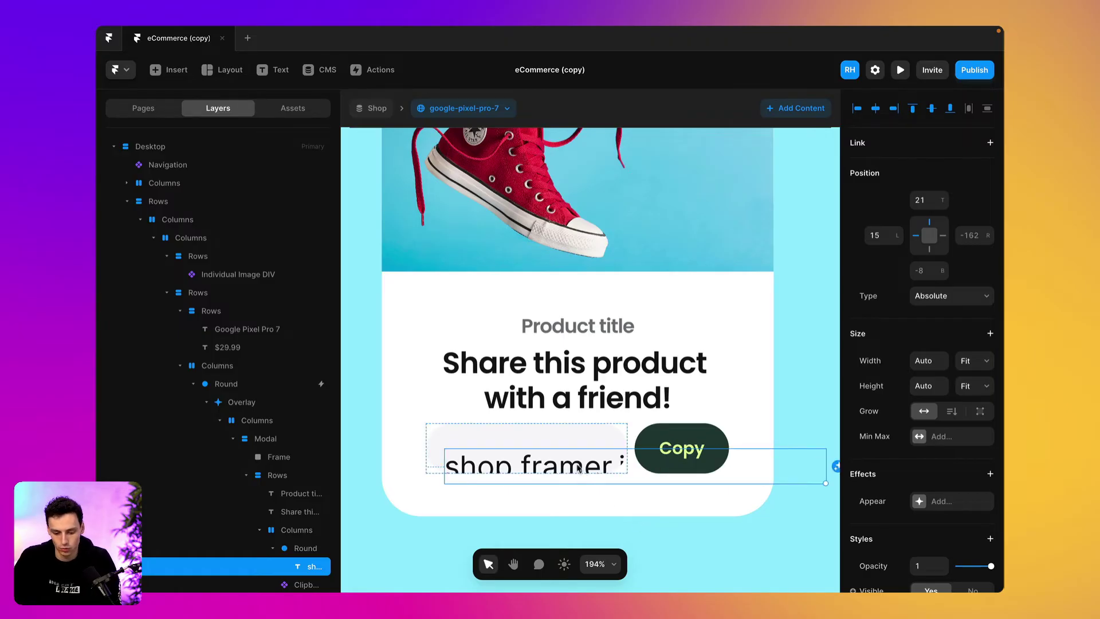
- Turn the light grey field into a stack layout and left-align the link text inside it
{"action": "left_click", "coordinate": [302, 550]}
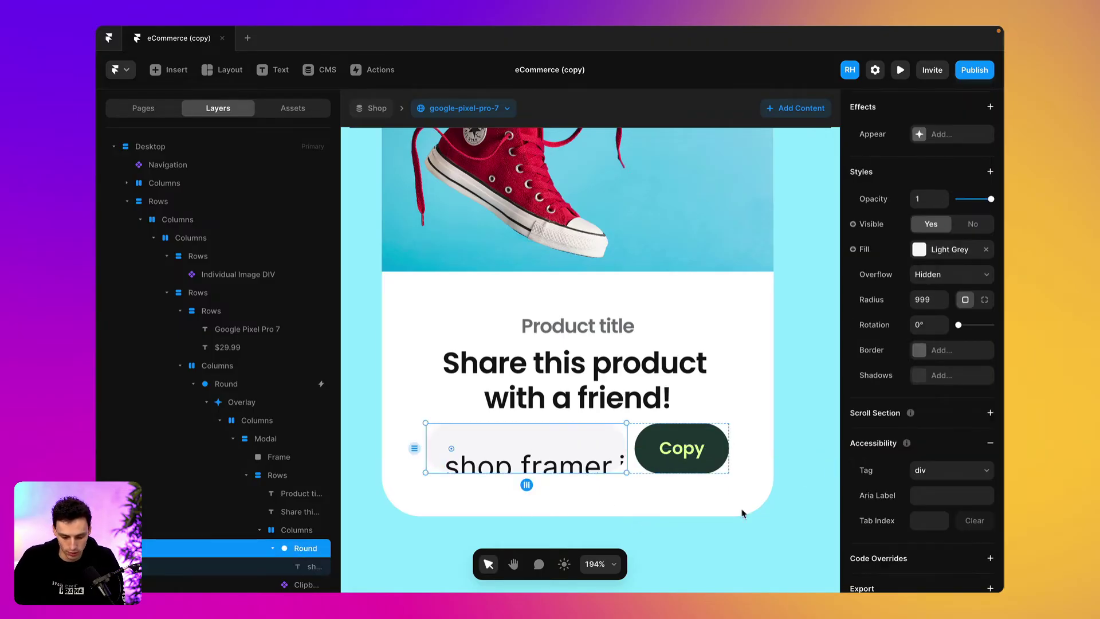
{"action": "scroll", "coordinate": [969, 243], "scroll_direction": "up", "scroll_amount": 1}
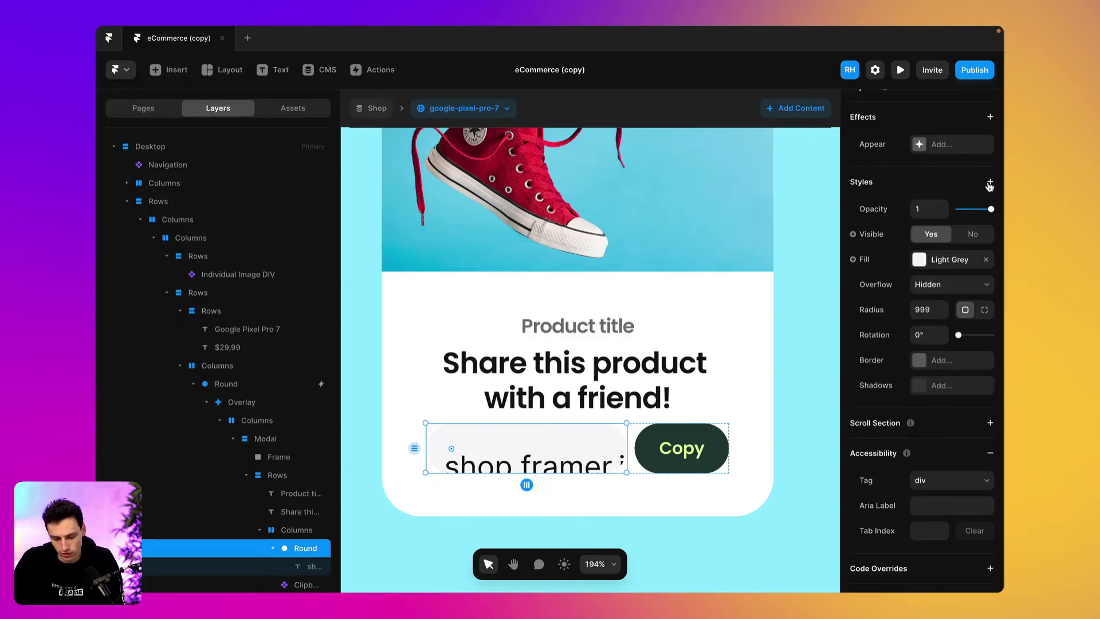
{"action": "scroll", "coordinate": [989, 186], "scroll_direction": "up", "scroll_amount": 3}
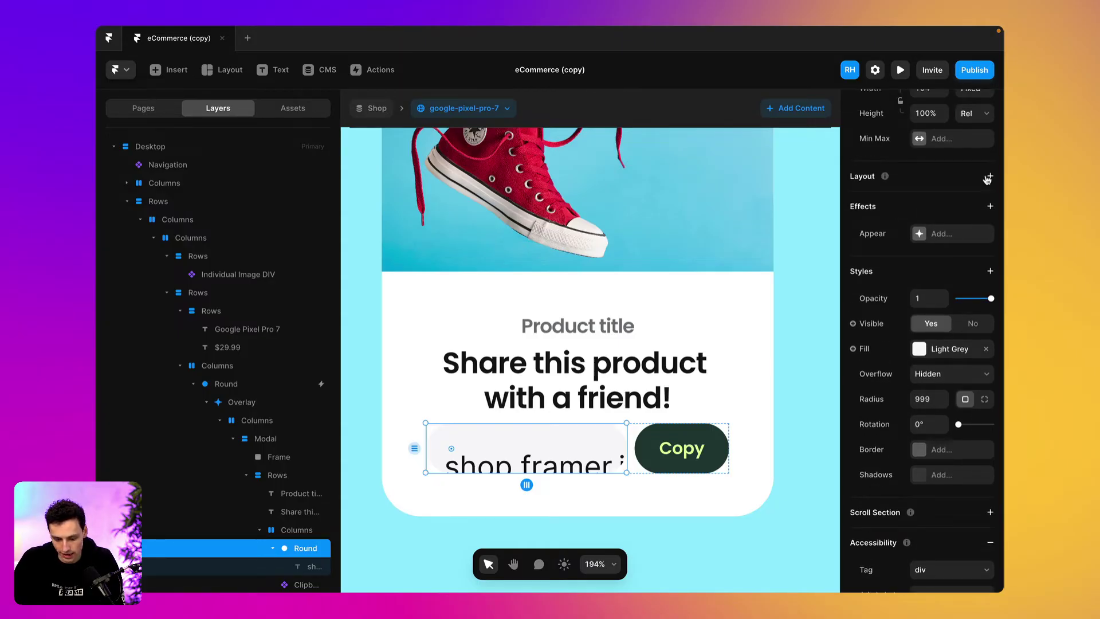
{"action": "left_click", "coordinate": [989, 177]}
{"action": "left_click", "coordinate": [481, 460]}
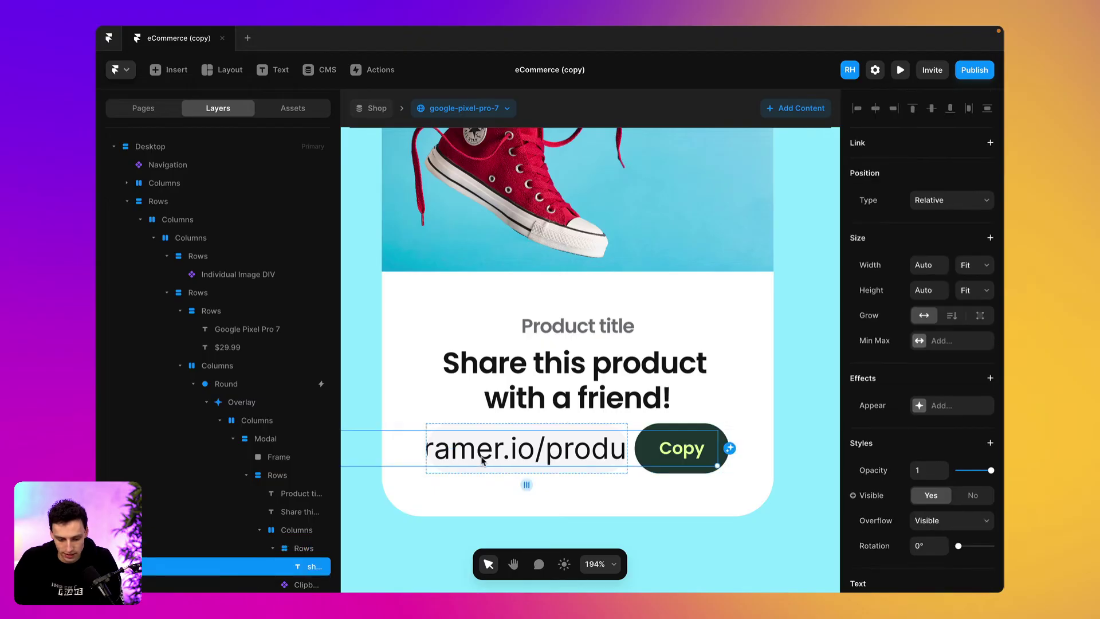
{"action": "left_click", "coordinate": [321, 548]}
{"action": "scroll", "coordinate": [994, 279], "scroll_direction": "up", "scroll_amount": 4}
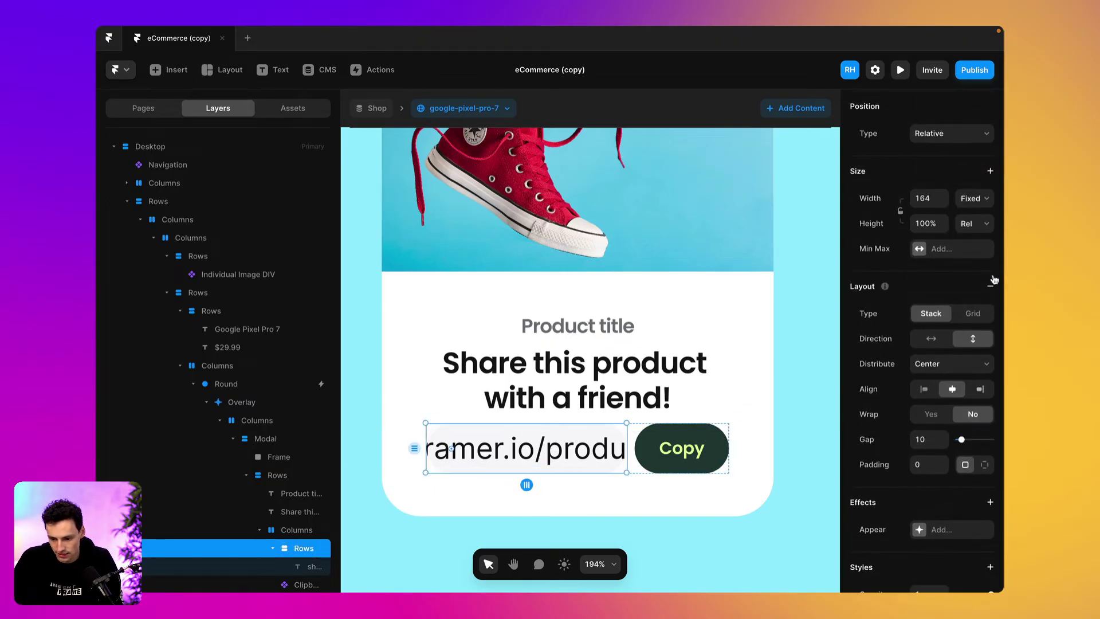
{"action": "left_click", "coordinate": [924, 388]}
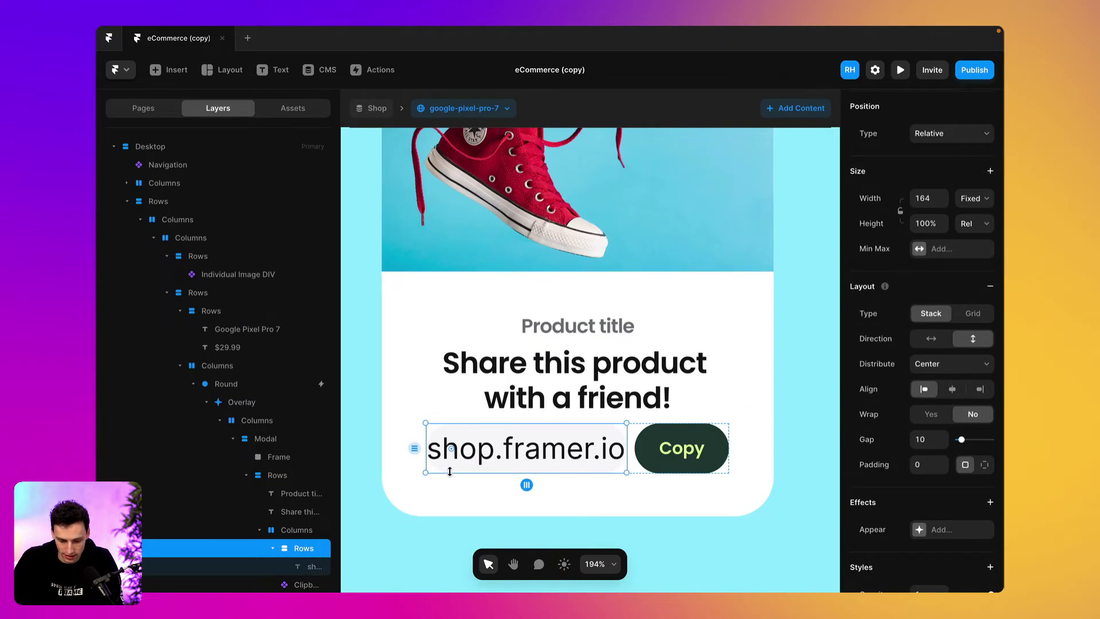
- Set the font size of the link text in the grey field to 14 pixels
{"action": "key", "text": "Return"}
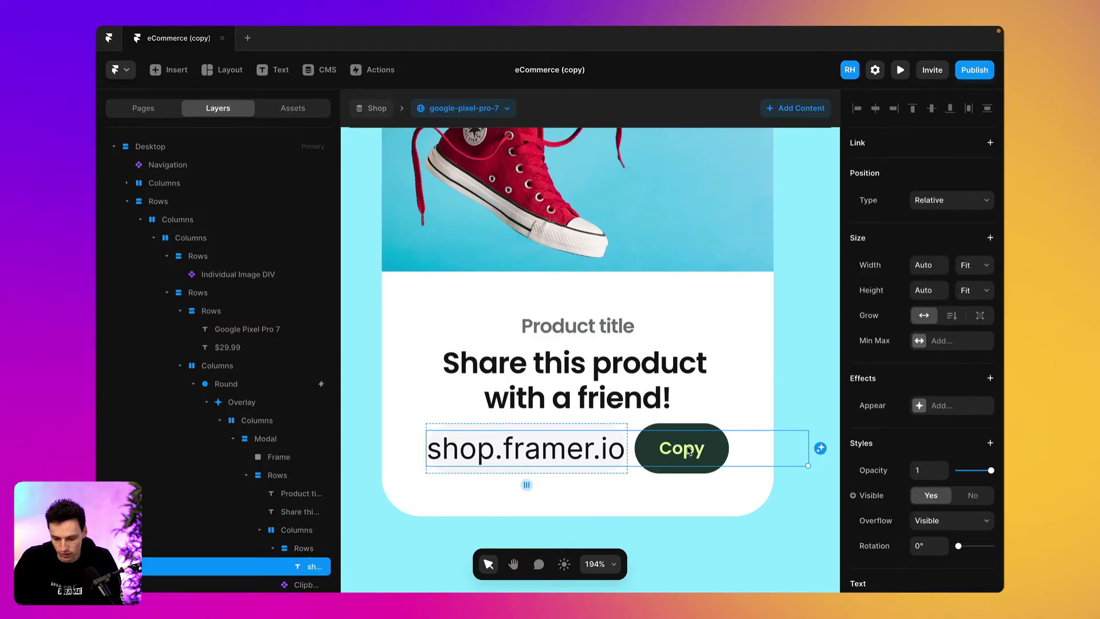
{"action": "scroll", "coordinate": [973, 487], "scroll_direction": "down", "scroll_amount": 3}
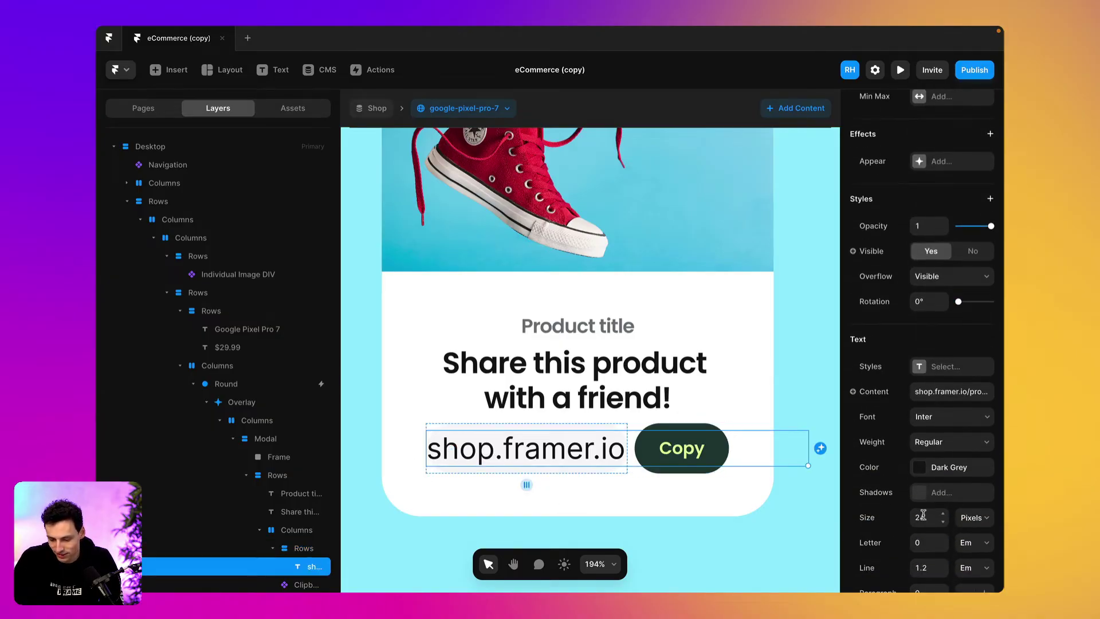
{"action": "left_click", "coordinate": [926, 517]}
{"action": "type", "text": "14"}
{"action": "key", "text": "Return"}
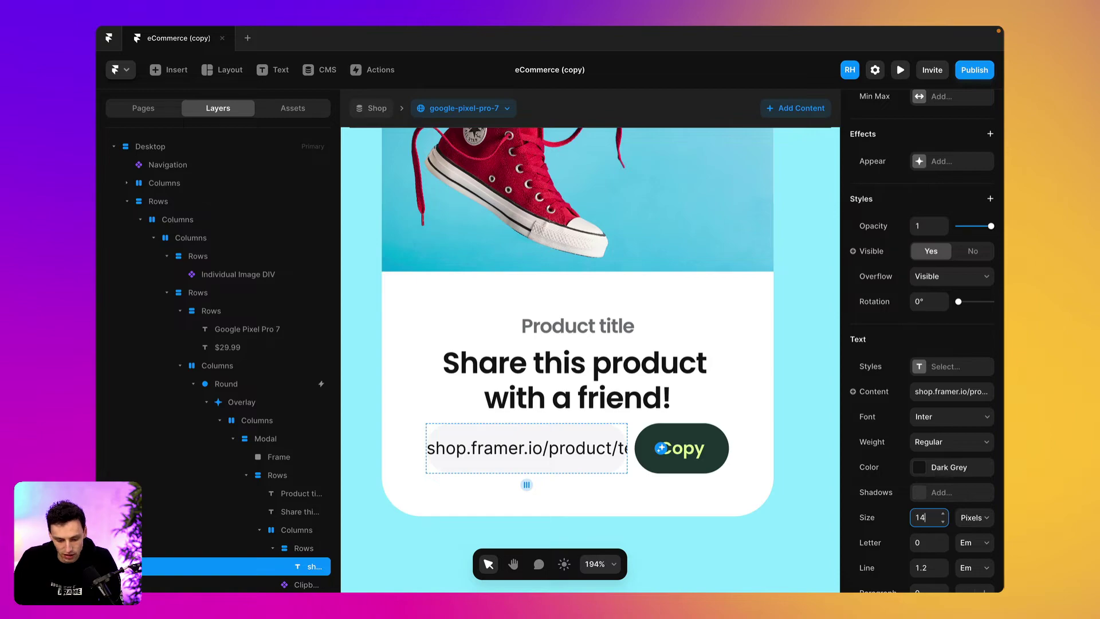
{"action": "key", "text": "Return"}
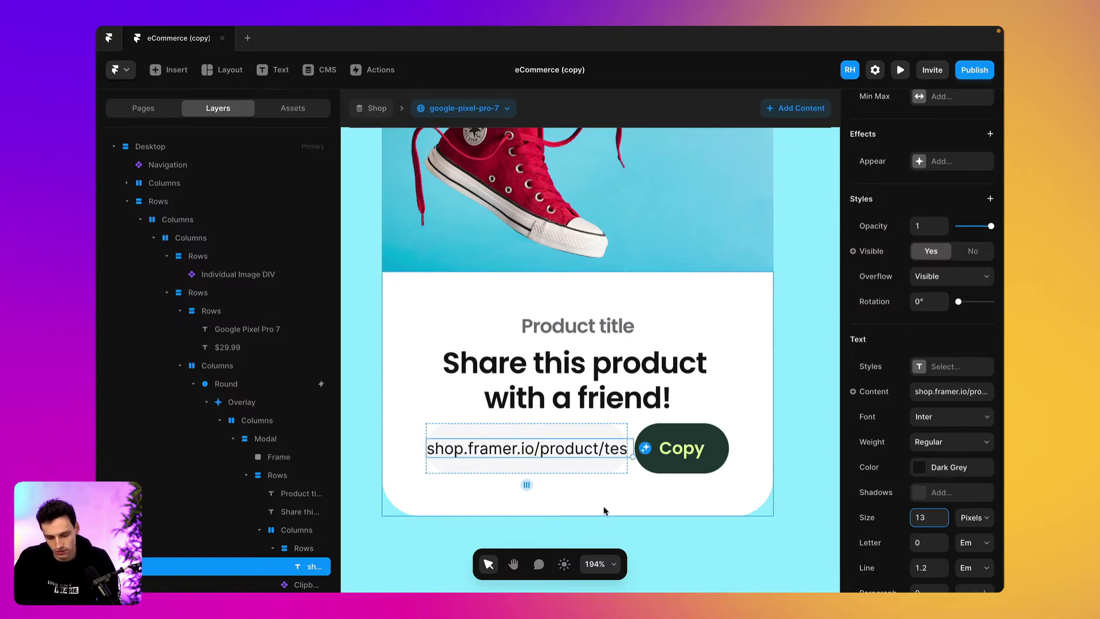
{"action": "key", "text": "Up"}
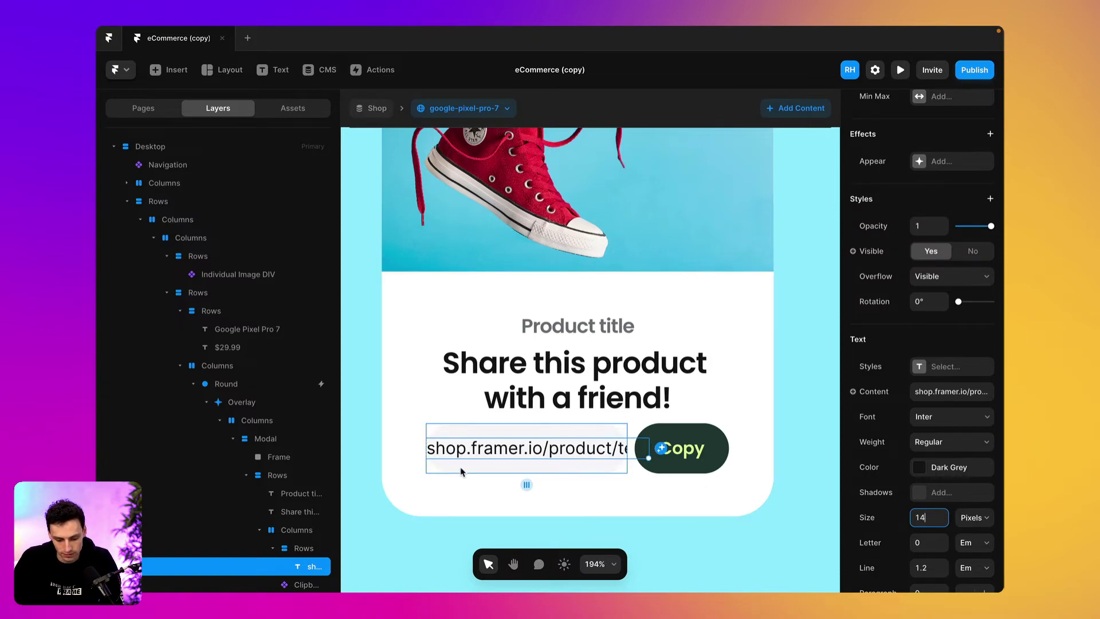
- Give the grey field stack around the link text a padding of 10
{"action": "left_click", "coordinate": [460, 471]}
{"action": "scroll", "coordinate": [963, 370], "scroll_direction": "down", "scroll_amount": 3}
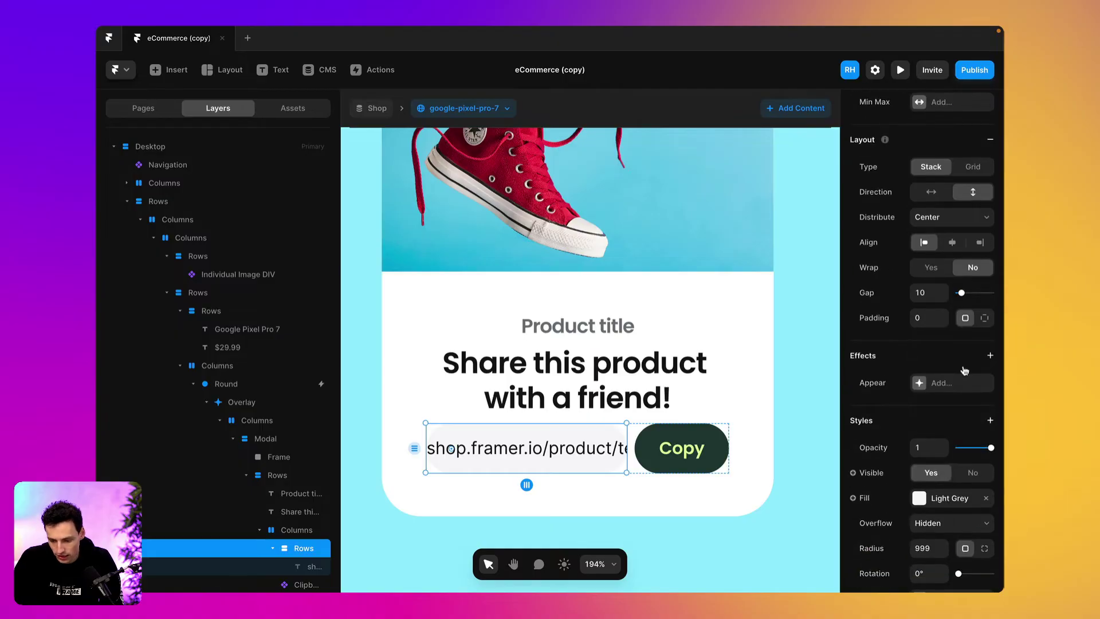
{"action": "left_click", "coordinate": [923, 317]}
{"action": "type", "text": "1"}
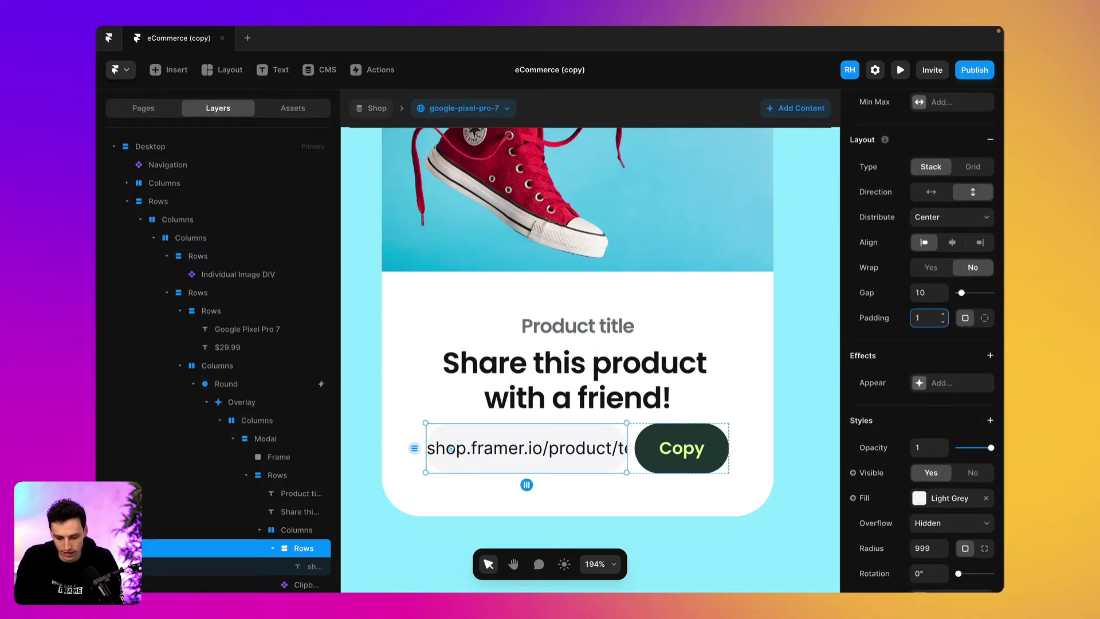
{"action": "type", "text": "0"}
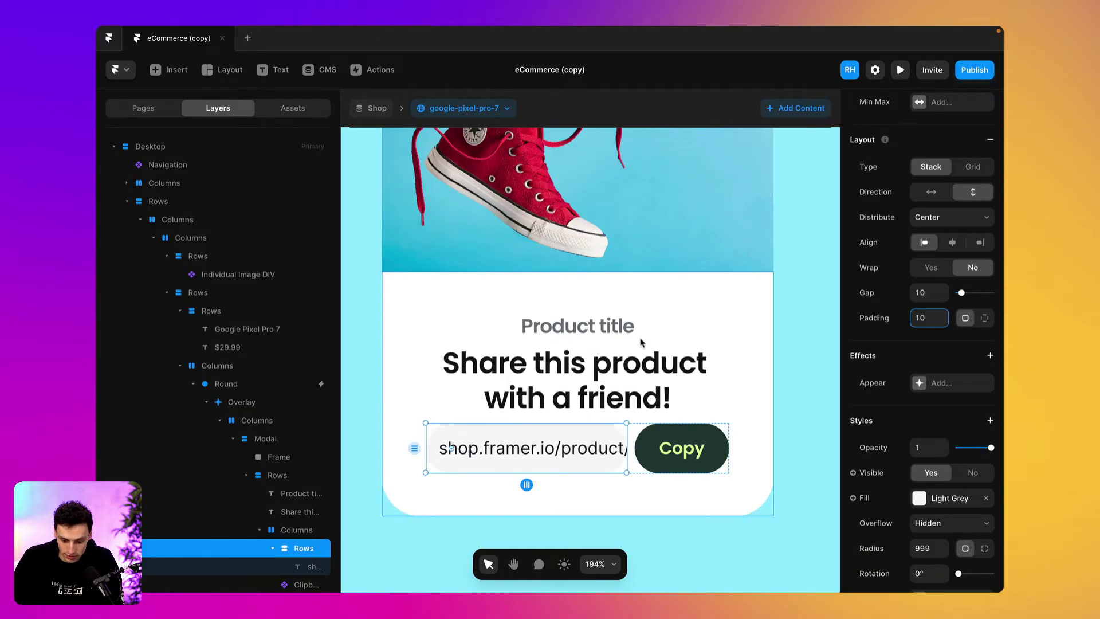
- Change the link text's font to Poppins and its colour to the Grey style
{"action": "left_click", "coordinate": [533, 448]}
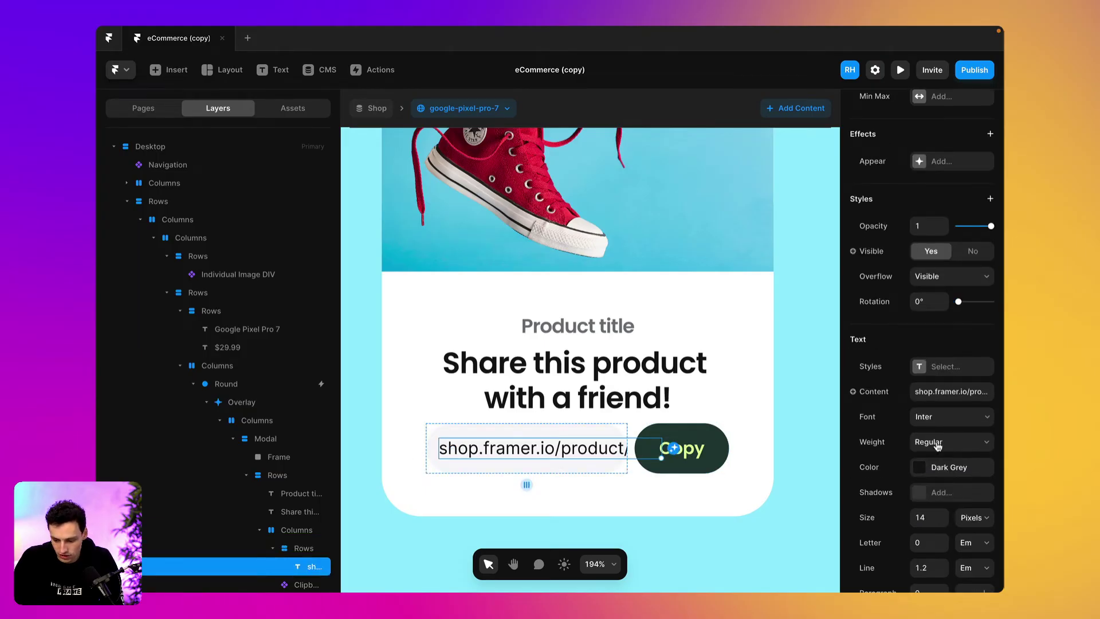
{"action": "left_click", "coordinate": [951, 417]}
{"action": "type", "text": "popp"}
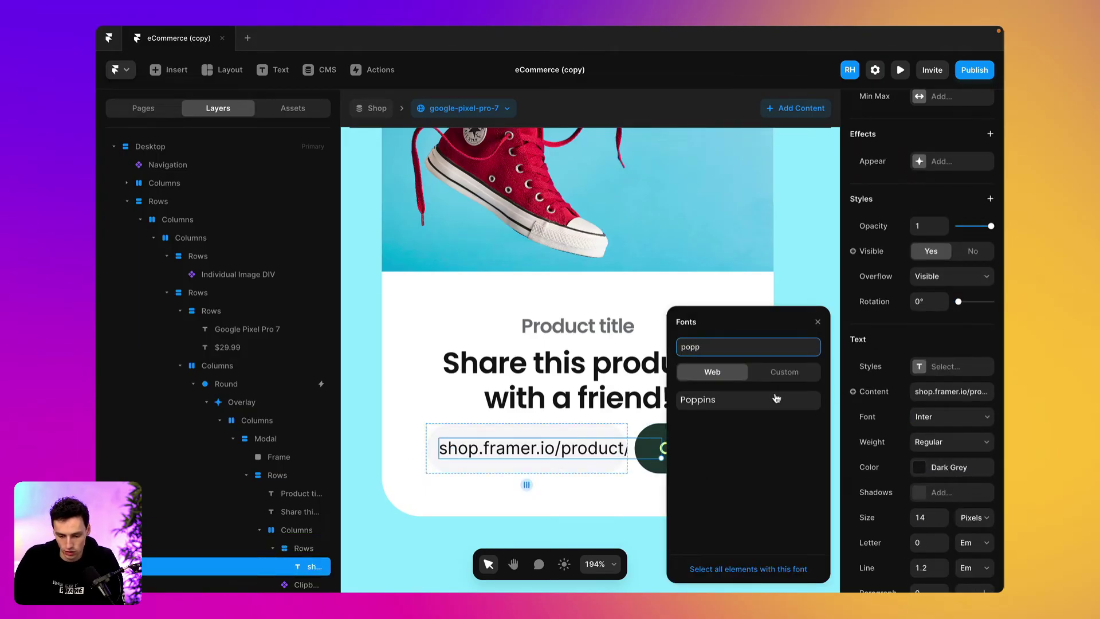
{"action": "left_click", "coordinate": [776, 399]}
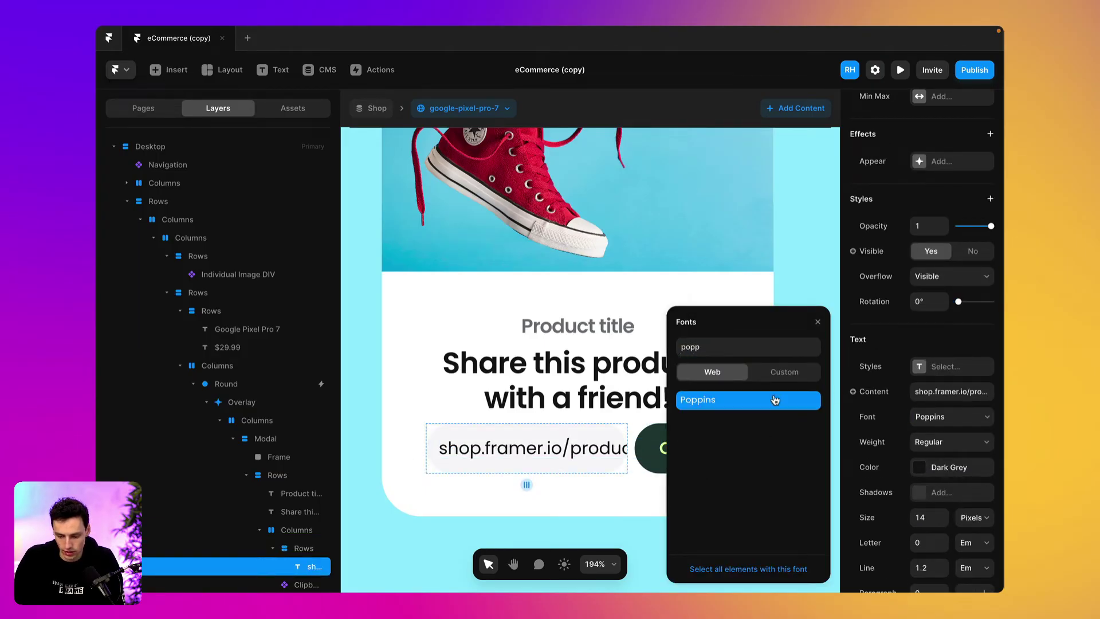
{"action": "left_click", "coordinate": [934, 471]}
{"action": "left_click", "coordinate": [705, 483]}
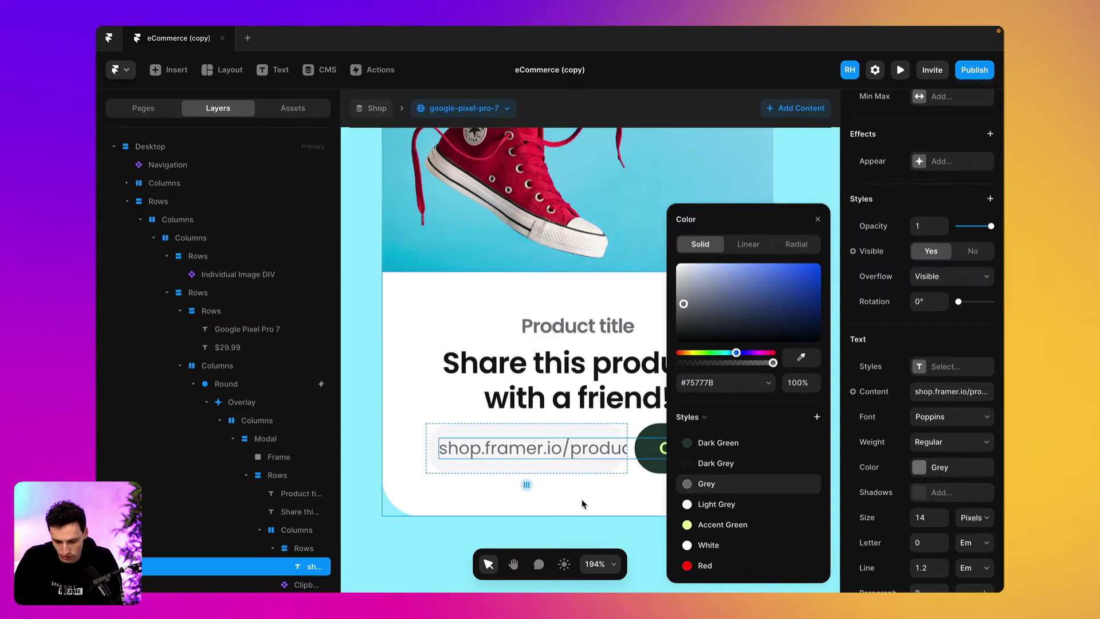
{"action": "left_click", "coordinate": [582, 503]}
- Preview the product page, open the share overlay, and test the Copy button and selecting the link text
{"action": "left_click", "coordinate": [899, 69]}
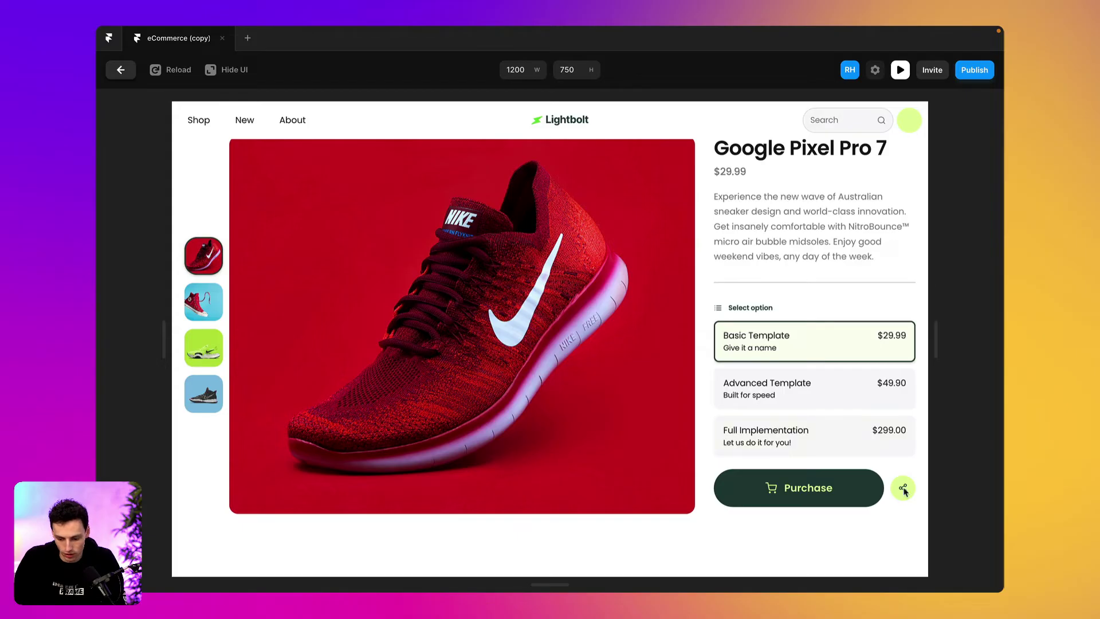
{"action": "left_click", "coordinate": [902, 487]}
{"action": "left_click", "coordinate": [606, 436]}
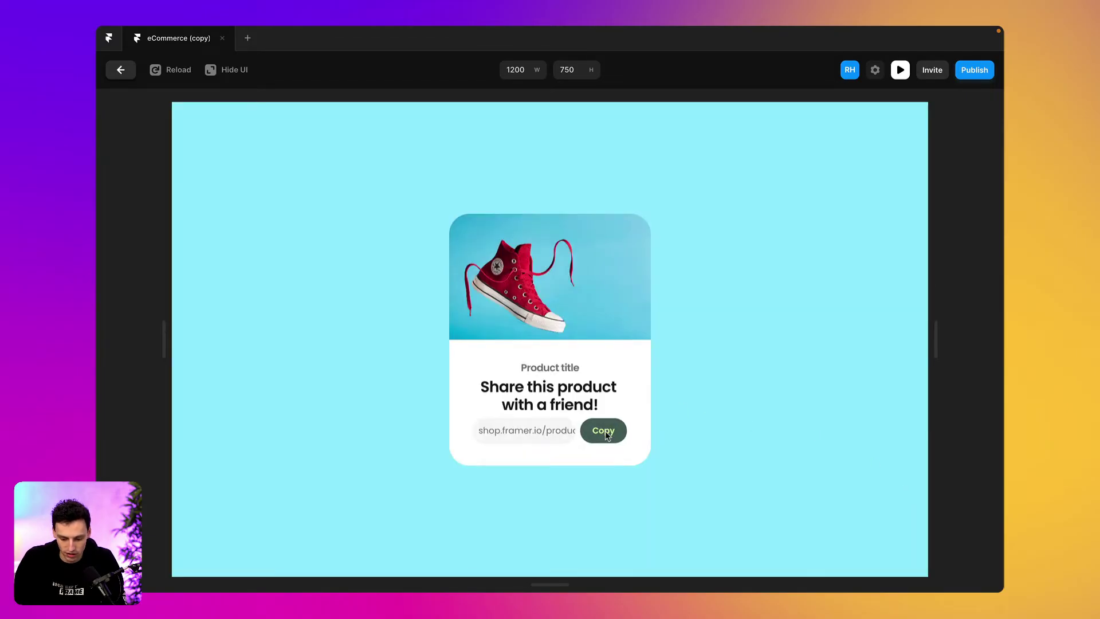
{"action": "left_click", "coordinate": [531, 363]}
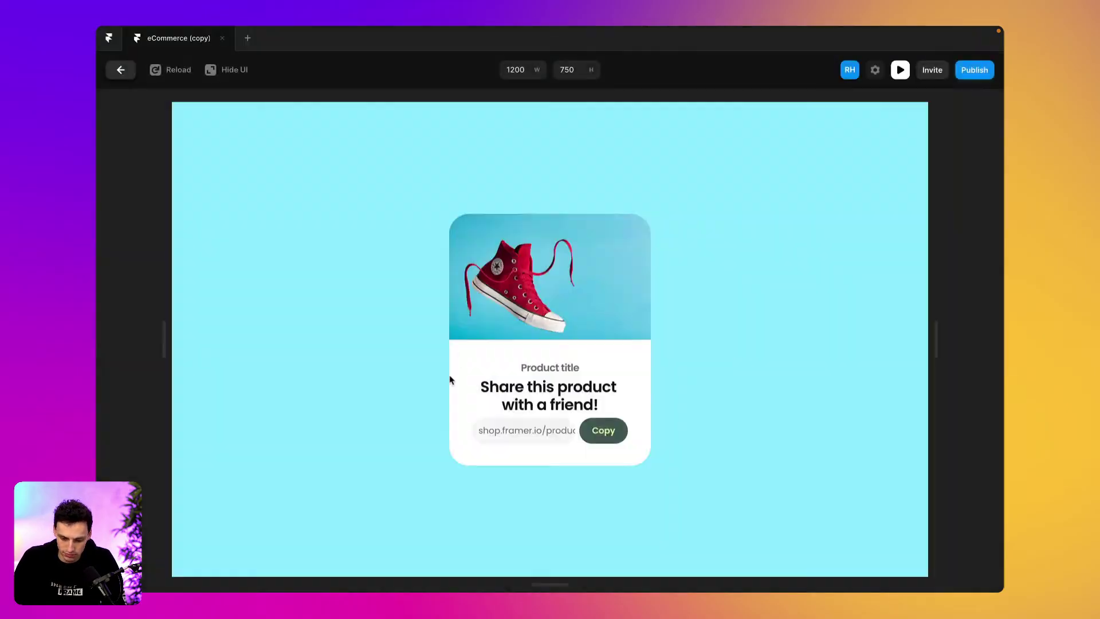
{"action": "left_click_drag", "start_coordinate": [489, 431], "coordinate": [585, 434]}
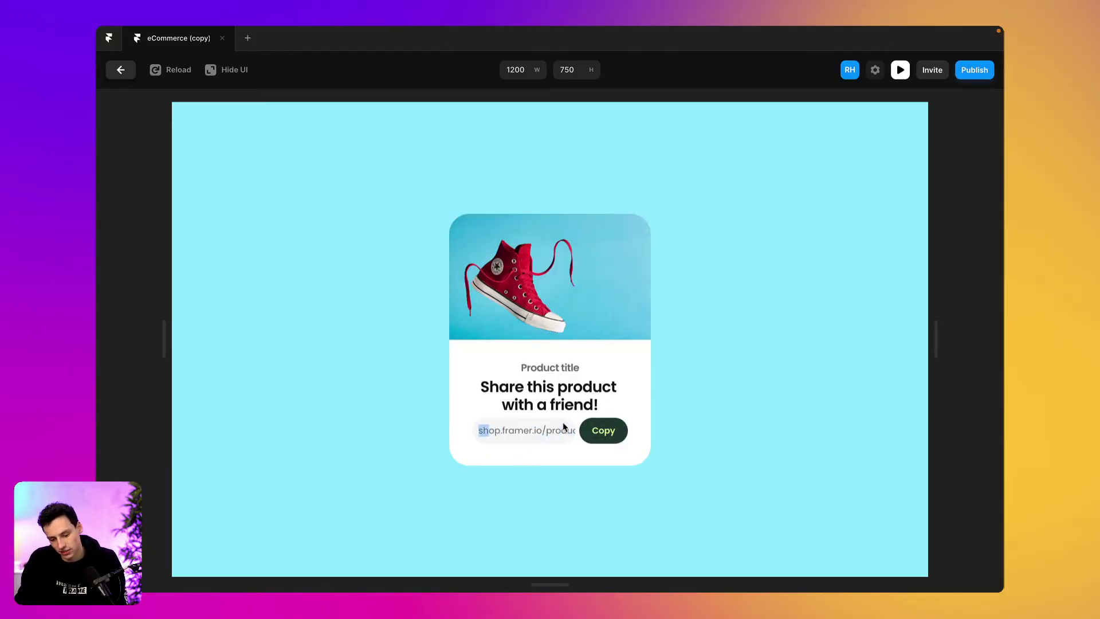
{"action": "left_click", "coordinate": [554, 441]}
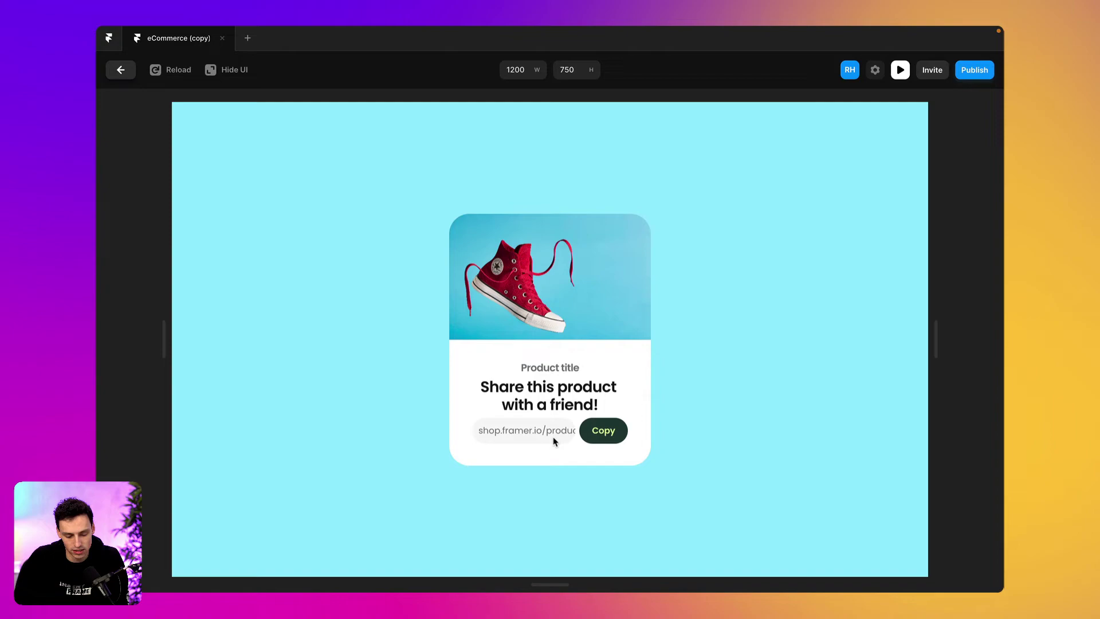
- Leave the preview and set the overflow of the grey link field stack to Scroll
{"action": "left_click", "coordinate": [117, 71]}
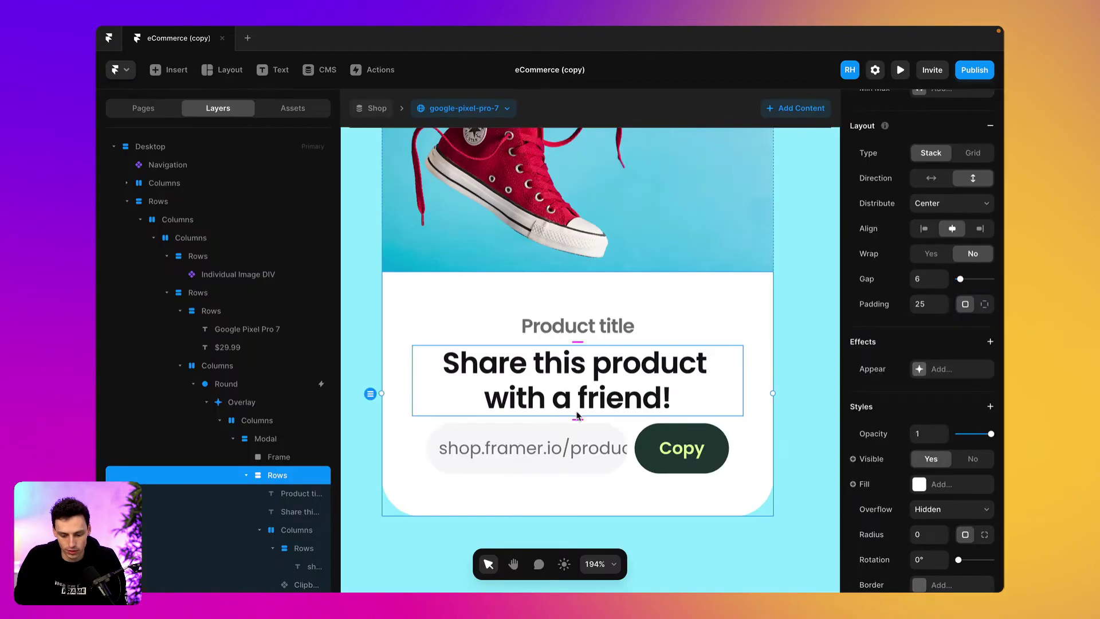
{"action": "left_click", "coordinate": [496, 465]}
{"action": "scroll", "coordinate": [927, 458], "scroll_direction": "down", "scroll_amount": 3}
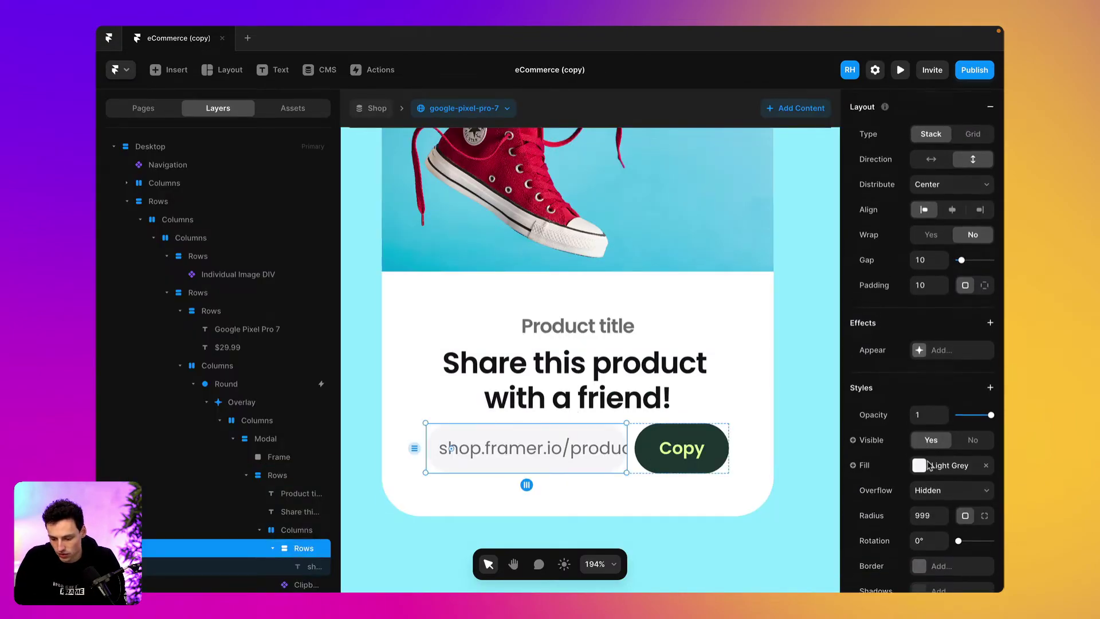
{"action": "left_click", "coordinate": [949, 451]}
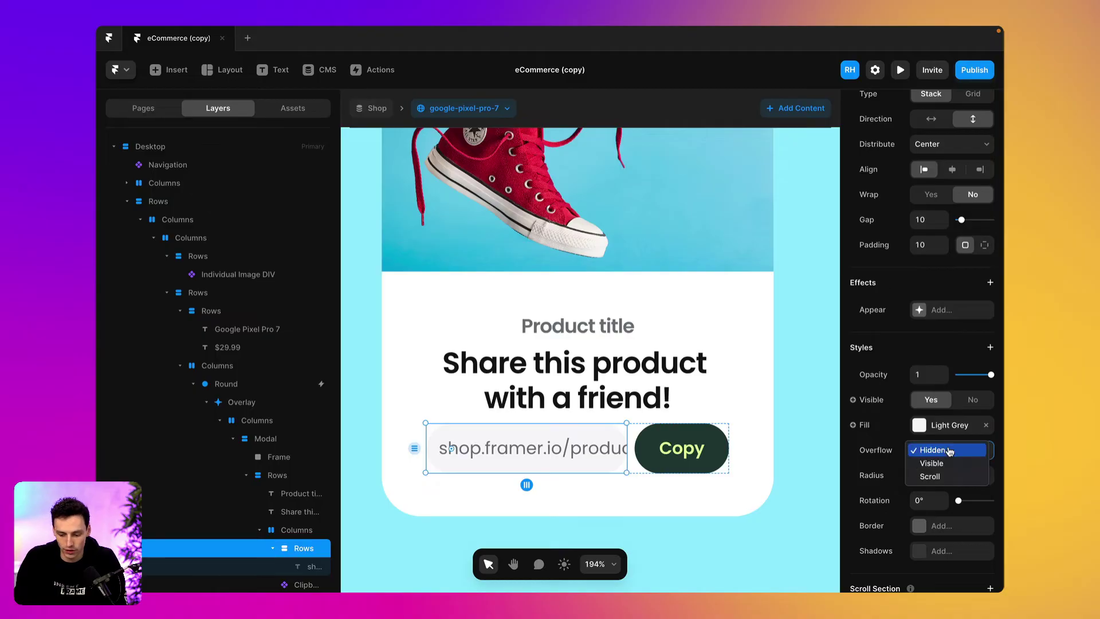
{"action": "left_click", "coordinate": [951, 477]}
{"action": "scroll", "coordinate": [616, 458], "scroll_direction": "left", "scroll_amount": 3}
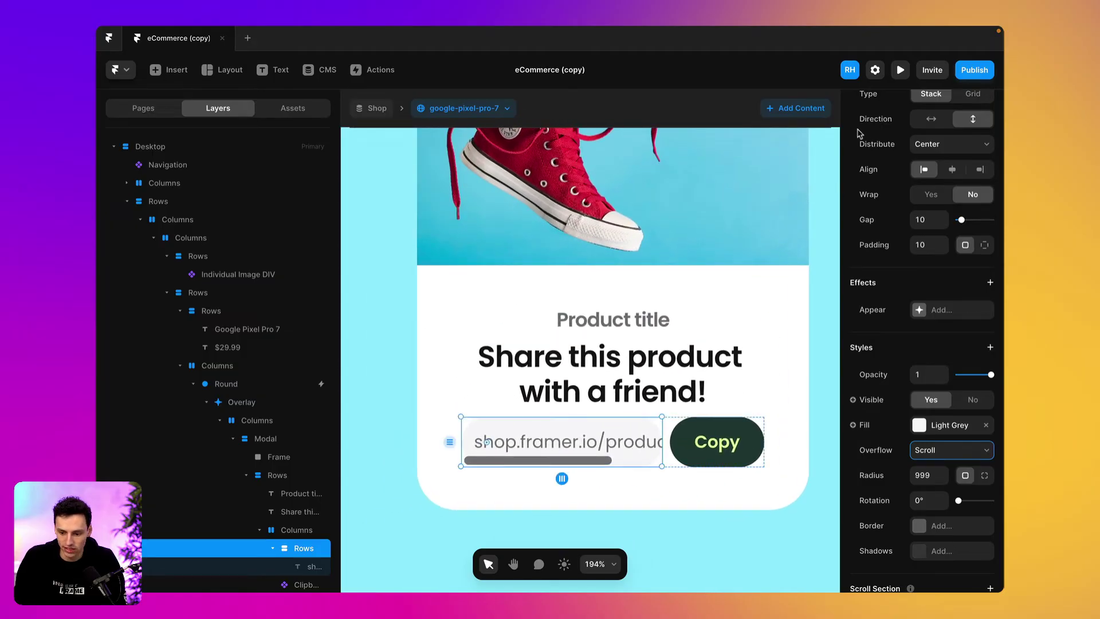
- Preview the product page, open the share overlay, and test scrolling the link text sideways inside the grey field
{"action": "left_click", "coordinate": [899, 69]}
{"action": "scroll", "coordinate": [628, 387], "scroll_direction": "down", "scroll_amount": 1}
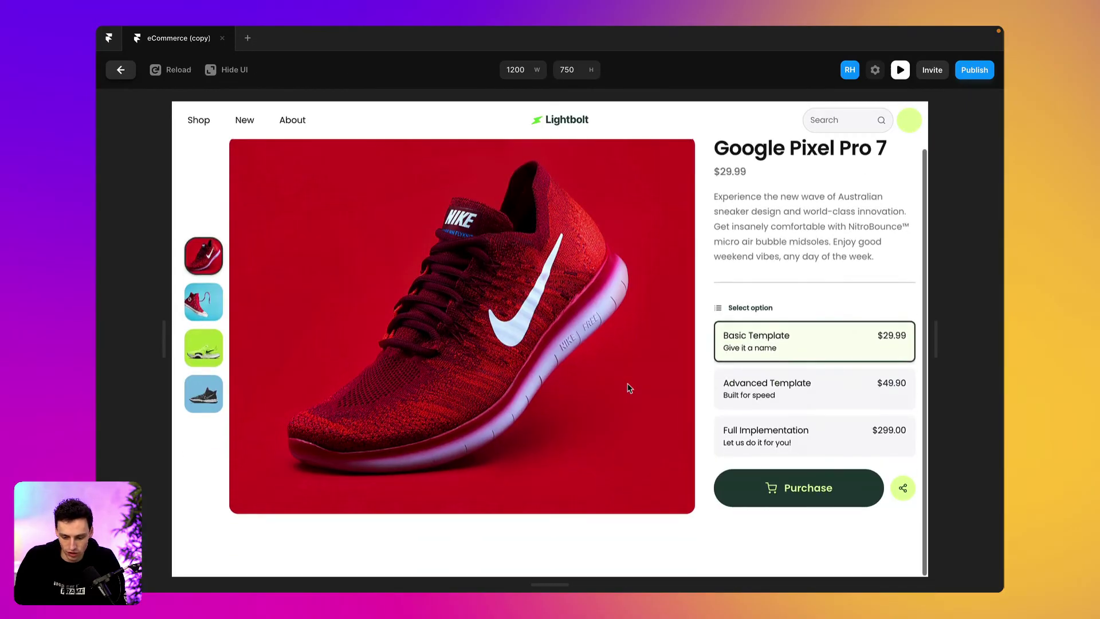
{"action": "left_click", "coordinate": [903, 484]}
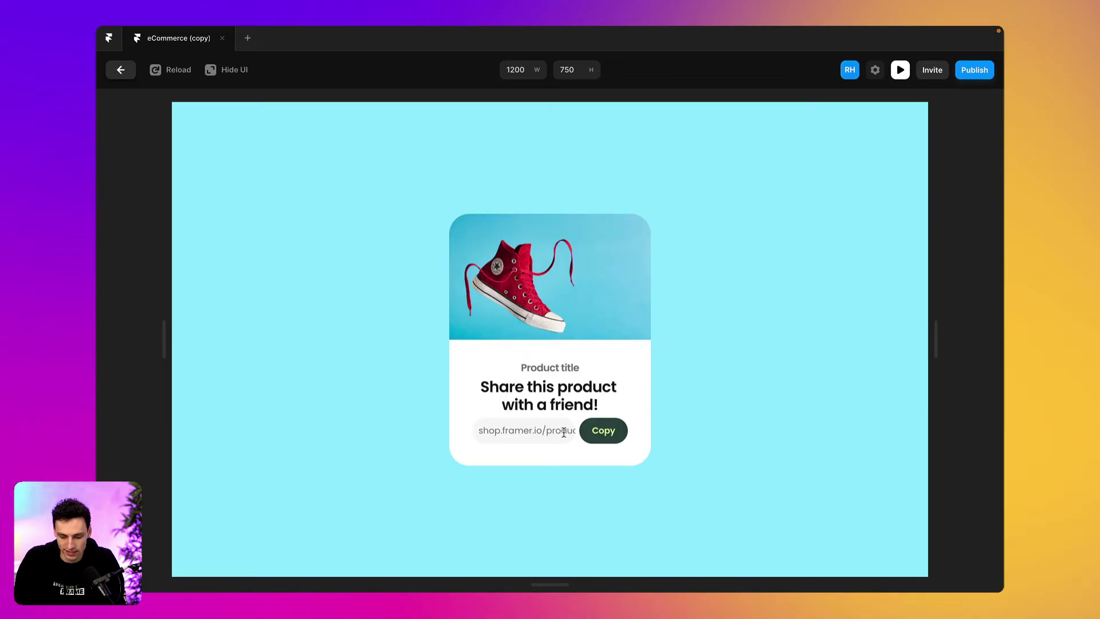
{"action": "scroll", "coordinate": [562, 432], "scroll_direction": "right", "scroll_amount": 2}
{"action": "scroll", "coordinate": [562, 432], "scroll_direction": "left", "scroll_amount": 2}
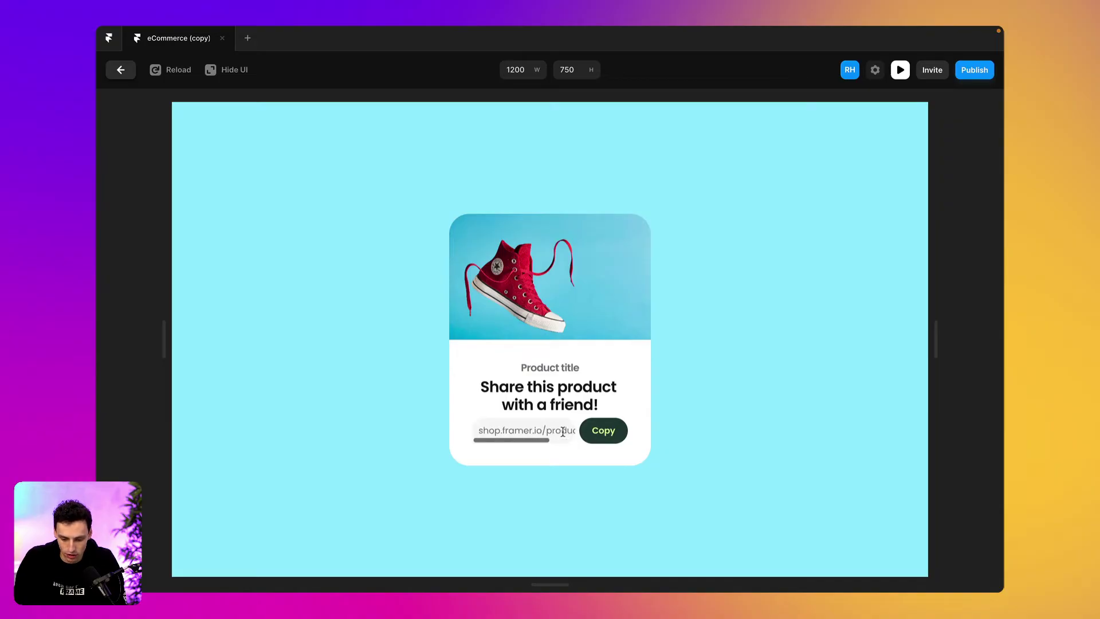
{"action": "scroll", "coordinate": [563, 432], "scroll_direction": "right", "scroll_amount": 2}
{"action": "scroll", "coordinate": [562, 432], "scroll_direction": "left", "scroll_amount": 2}
{"action": "scroll", "coordinate": [563, 432], "scroll_direction": "right", "scroll_amount": 2}
{"action": "scroll", "coordinate": [562, 431], "scroll_direction": "left", "scroll_amount": 2}
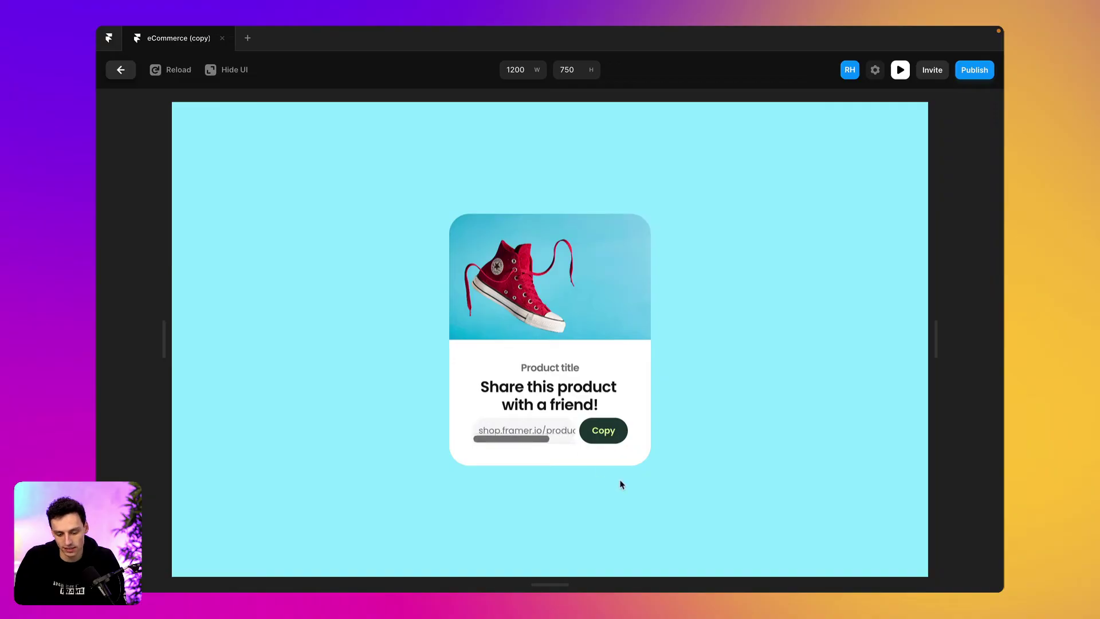
{"action": "left_click", "coordinate": [122, 71]}
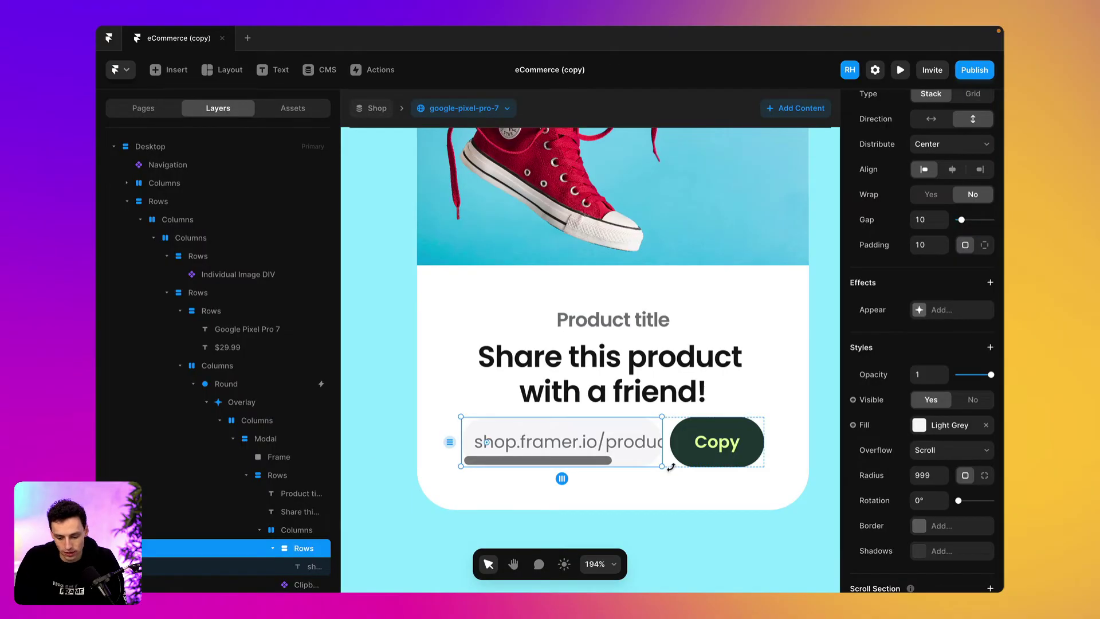
- Try a gap of 20 in the stack holding the modal's texts and link row, and undo it
{"action": "left_click", "coordinate": [611, 382]}
{"action": "key", "text": "Escape"}
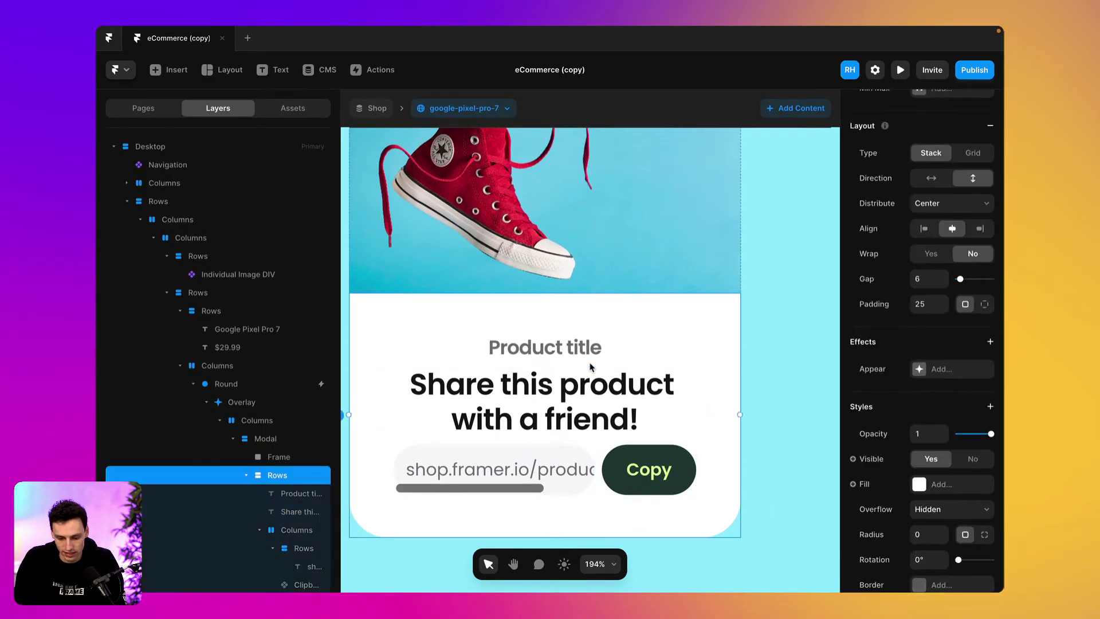
{"action": "left_click_drag", "start_coordinate": [545, 442], "coordinate": [547, 458]}
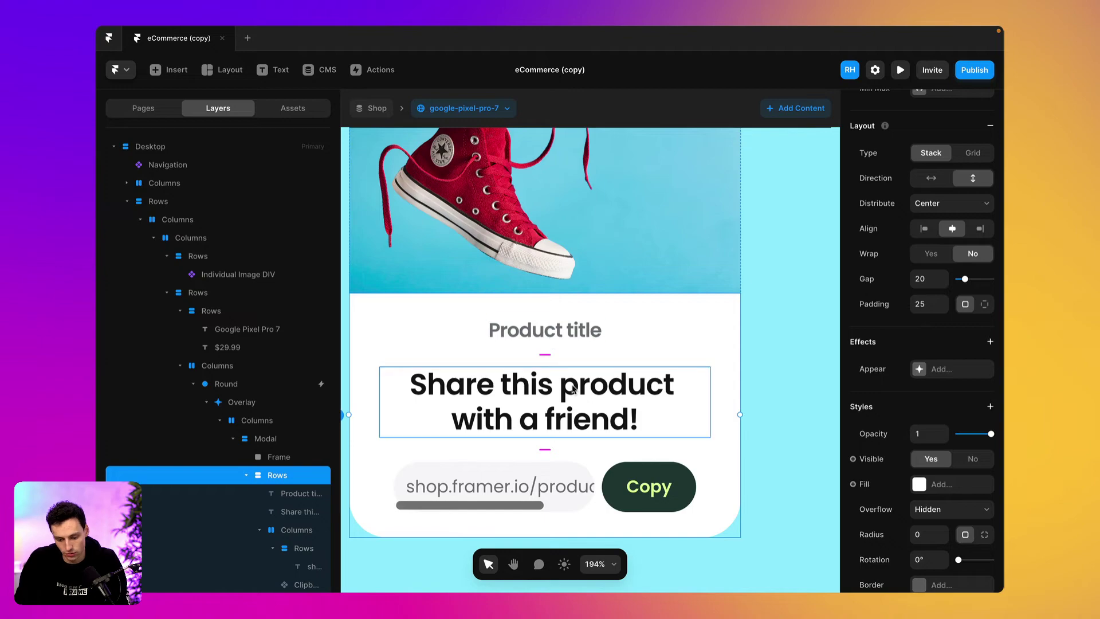
{"action": "key", "text": "ctrl+z"}
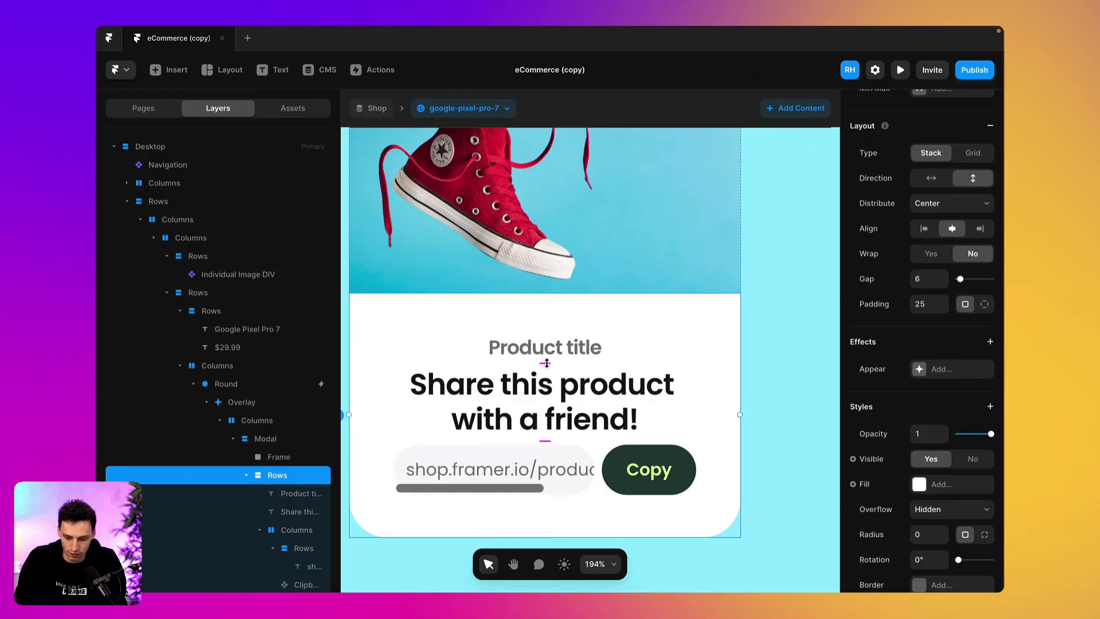
{"action": "left_click_drag", "start_coordinate": [545, 362], "coordinate": [545, 386]}
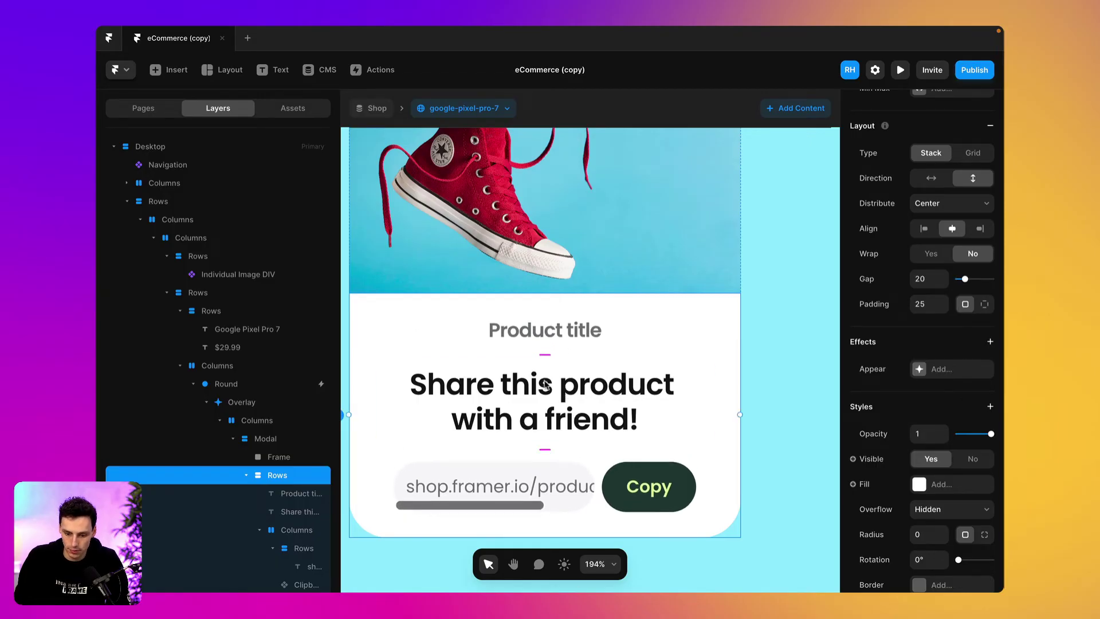
{"action": "key", "text": "ctrl+z"}
- Draw a frame about 232 by 95 around the product title and nest the share message text inside it below the title
{"action": "key", "text": "r"}
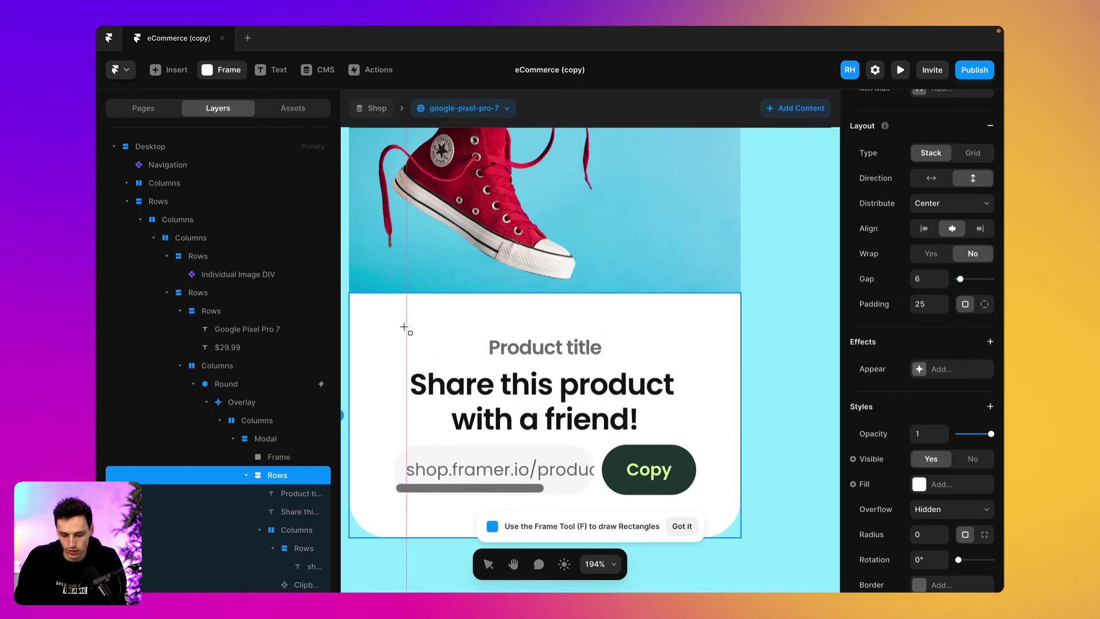
{"action": "left_click_drag", "start_coordinate": [404, 325], "coordinate": [688, 445]}
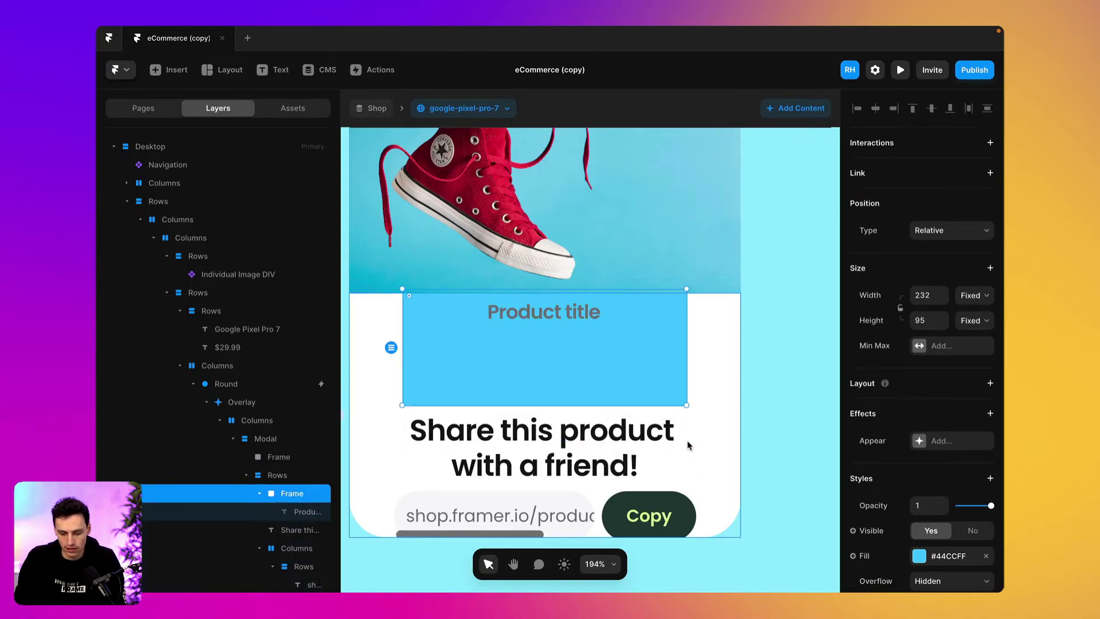
{"action": "left_click", "coordinate": [295, 528]}
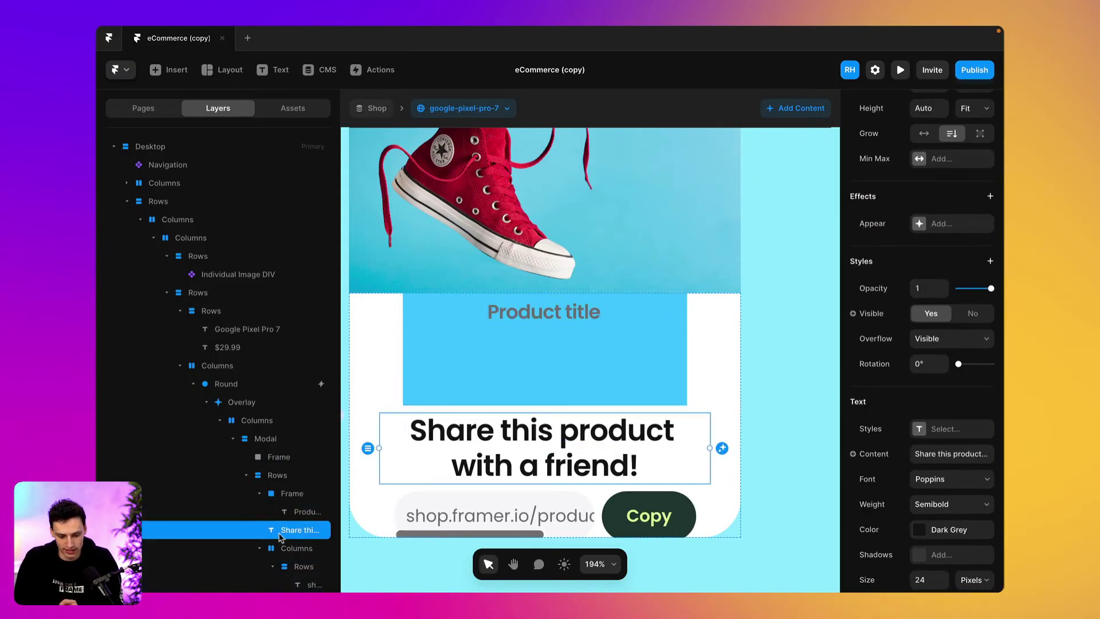
{"action": "left_click_drag", "start_coordinate": [297, 522], "coordinate": [298, 513]}
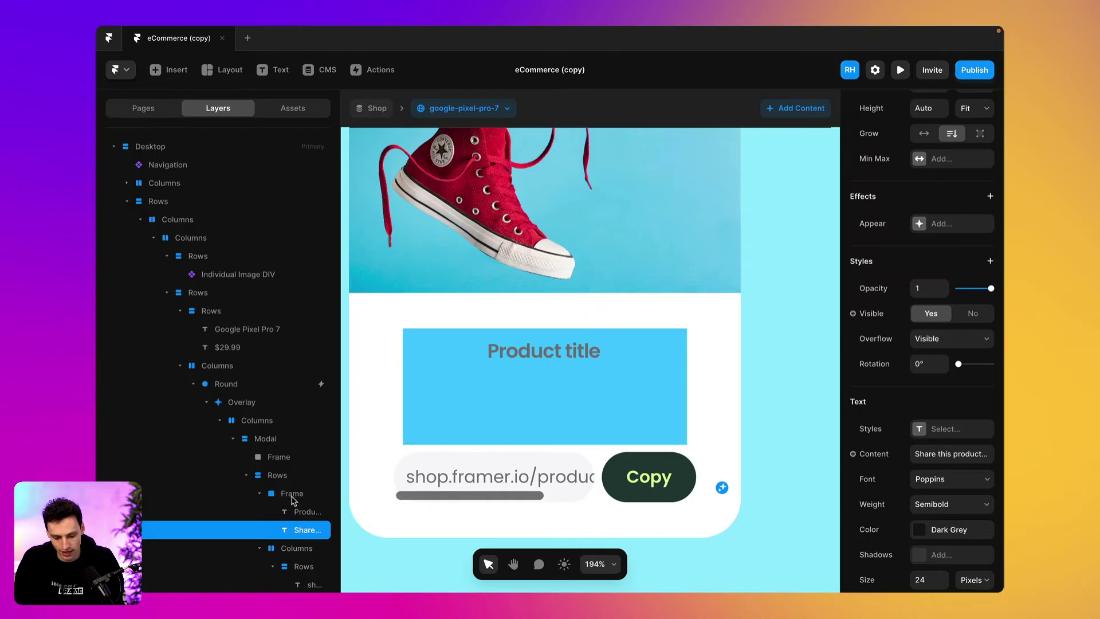
- Give the new blue frame a stack layout and set its width and height to auto
{"action": "left_click", "coordinate": [293, 497]}
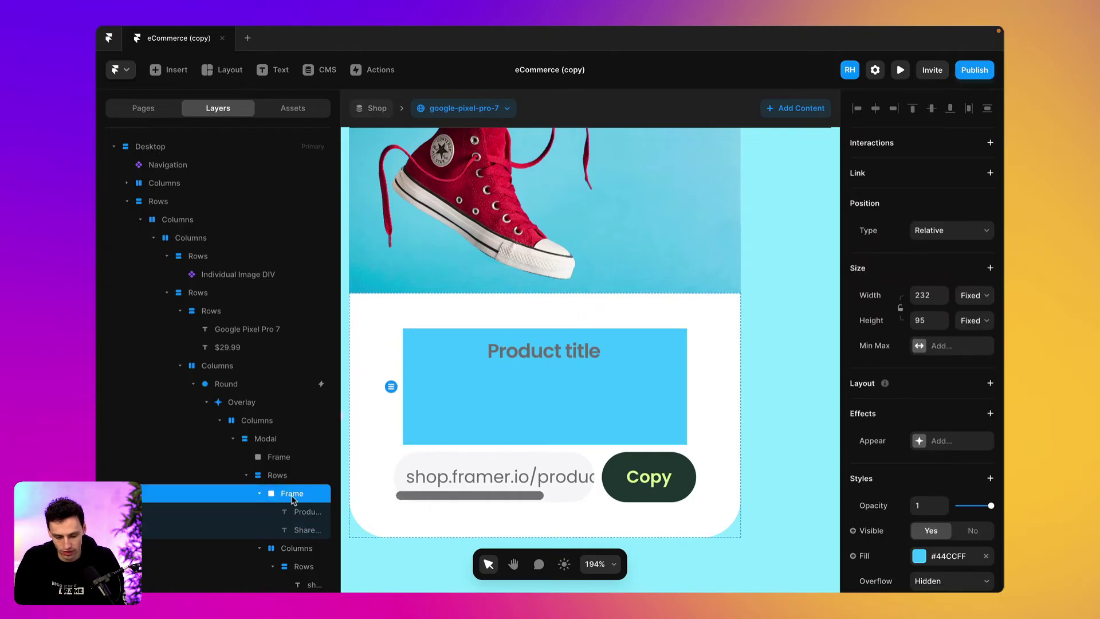
{"action": "left_click", "coordinate": [990, 384]}
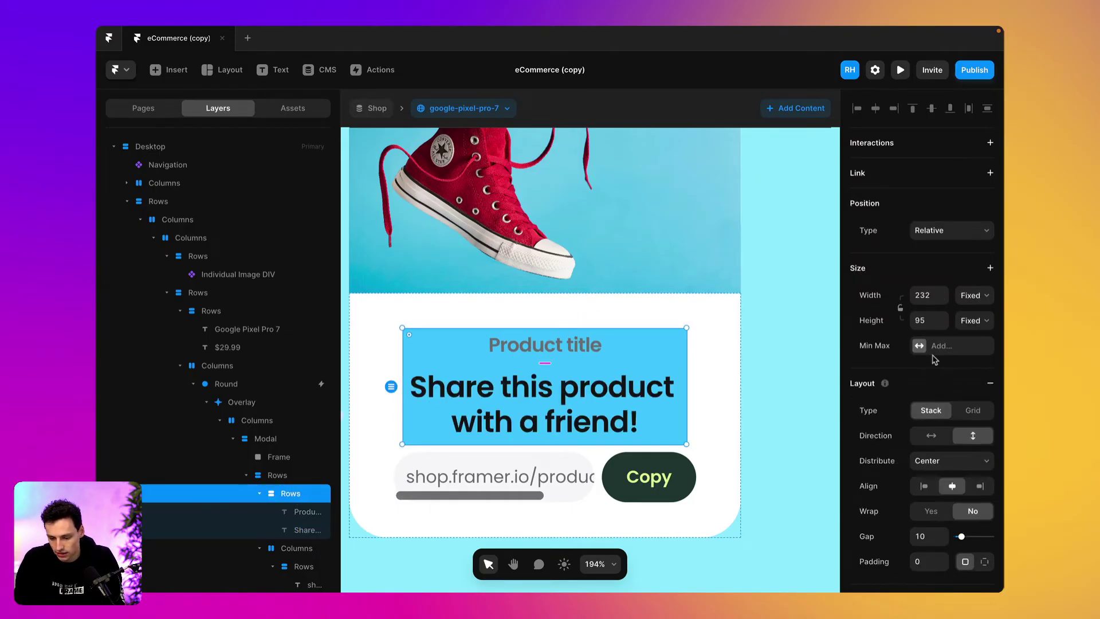
{"action": "left_click", "coordinate": [929, 295]}
{"action": "type", "text": "auto"}
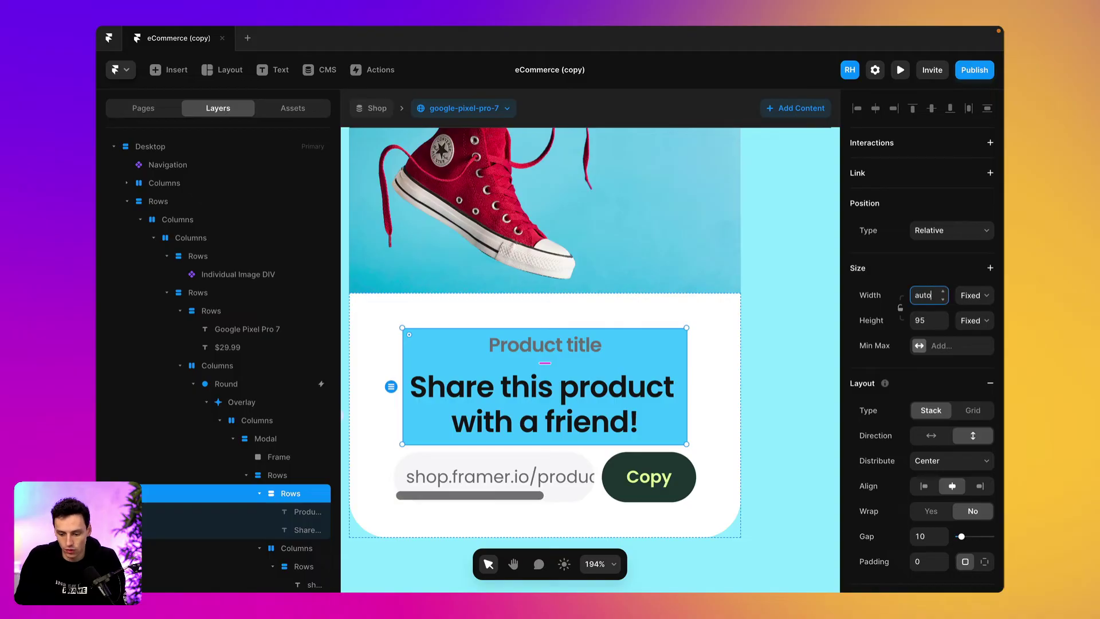
{"action": "key", "text": "Tab"}
{"action": "type", "text": "auto"}
{"action": "key", "text": "Return"}
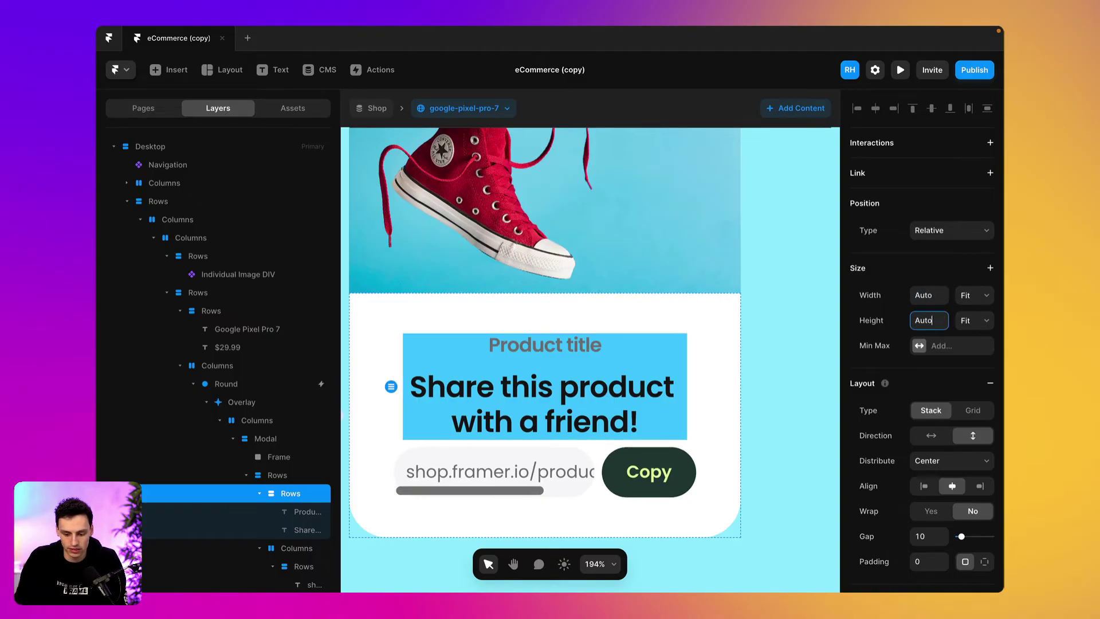
- Remove the blue fill from the title and message stack and set its gap to 6
{"action": "scroll", "coordinate": [953, 425], "scroll_direction": "down", "scroll_amount": 5}
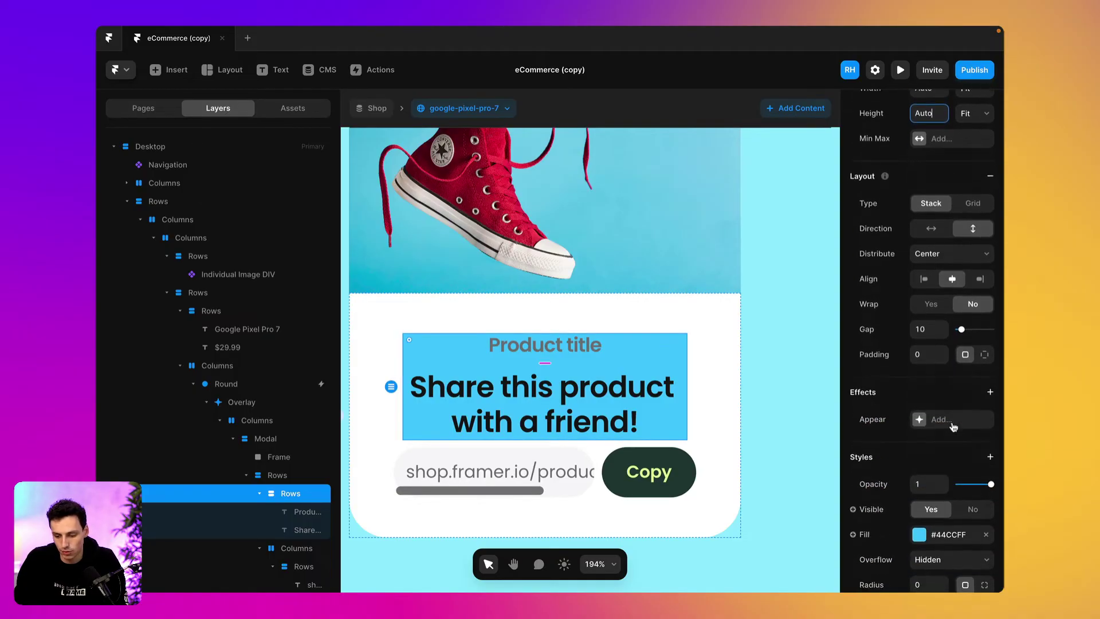
{"action": "left_click", "coordinate": [987, 509]}
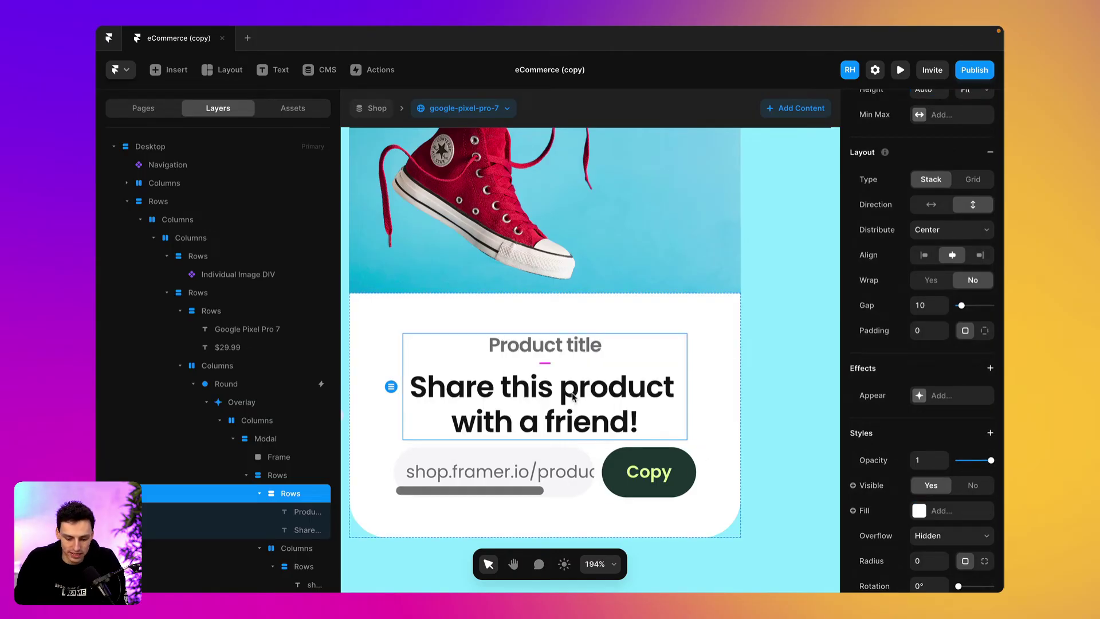
{"action": "left_click_drag", "start_coordinate": [547, 362], "coordinate": [548, 361]}
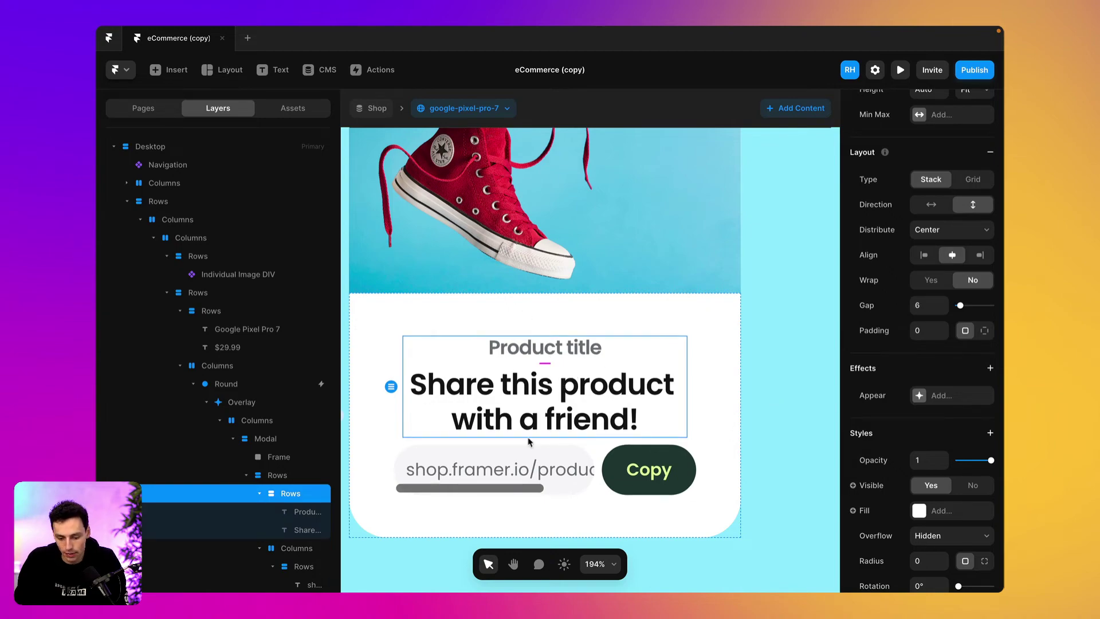
- Set the gap between the title and message group and the link row to 20
{"action": "left_click", "coordinate": [707, 438]}
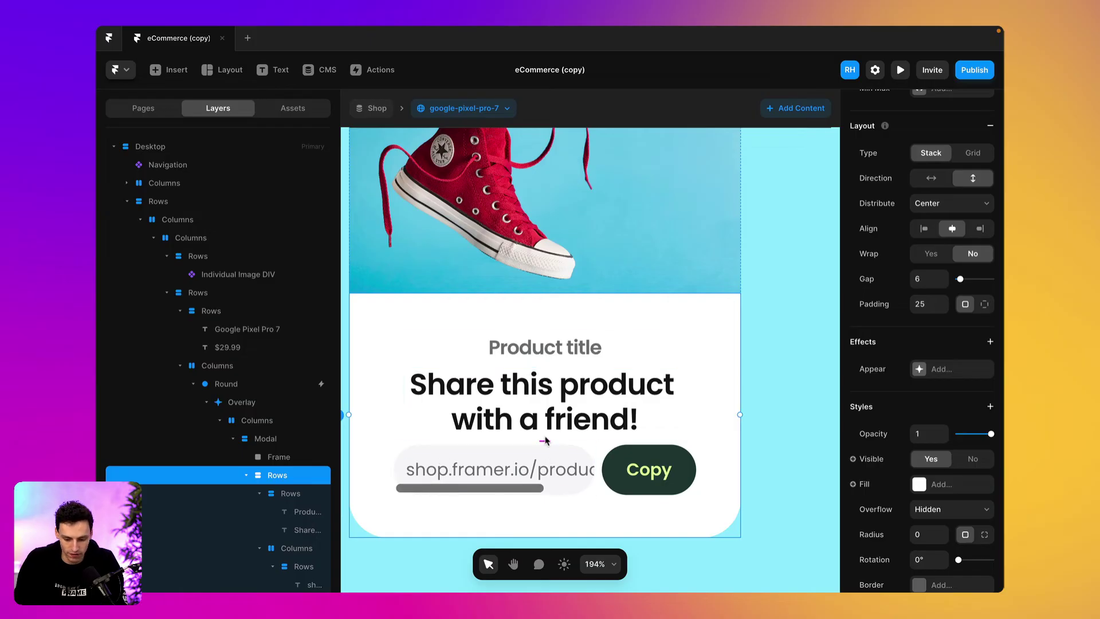
{"action": "left_click", "coordinate": [628, 407]}
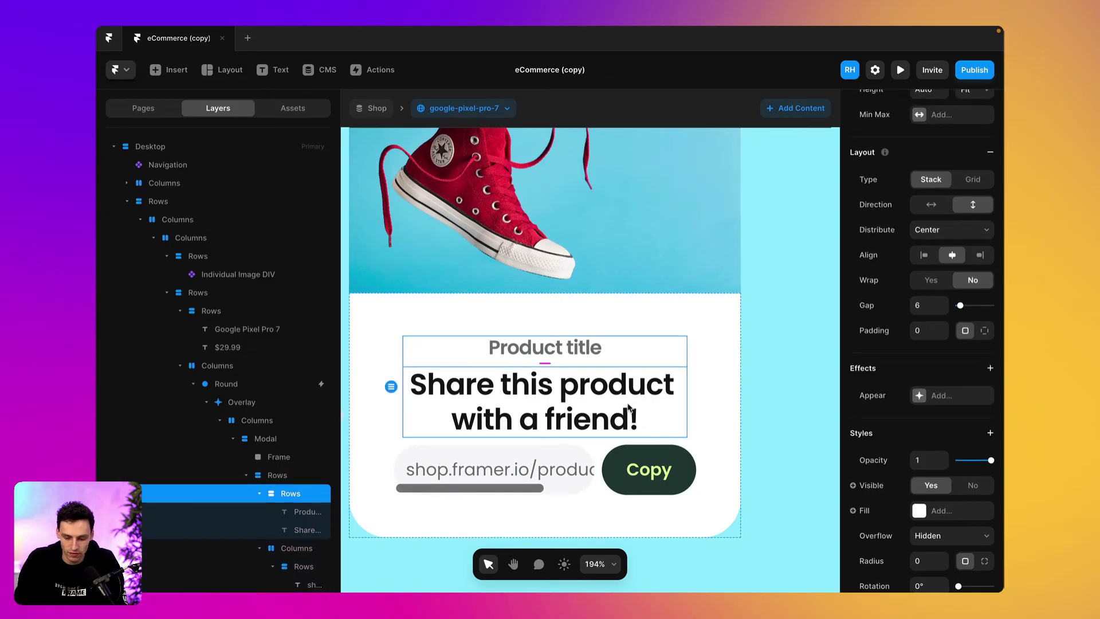
{"action": "left_click", "coordinate": [614, 461]}
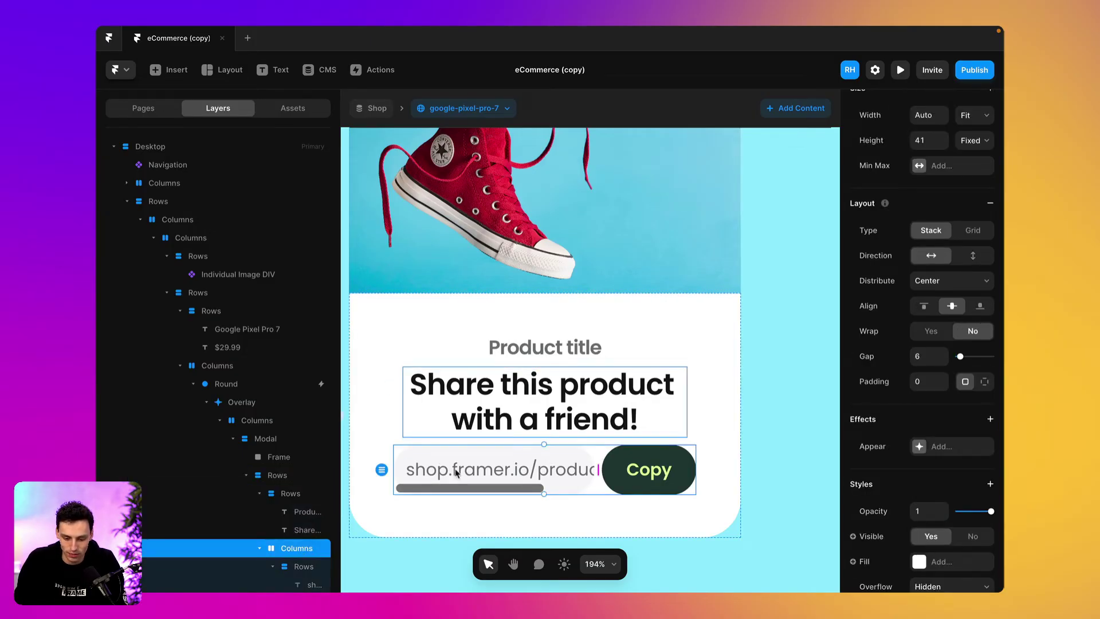
{"action": "left_click", "coordinate": [550, 442]}
{"action": "left_click_drag", "start_coordinate": [544, 441], "coordinate": [540, 458]}
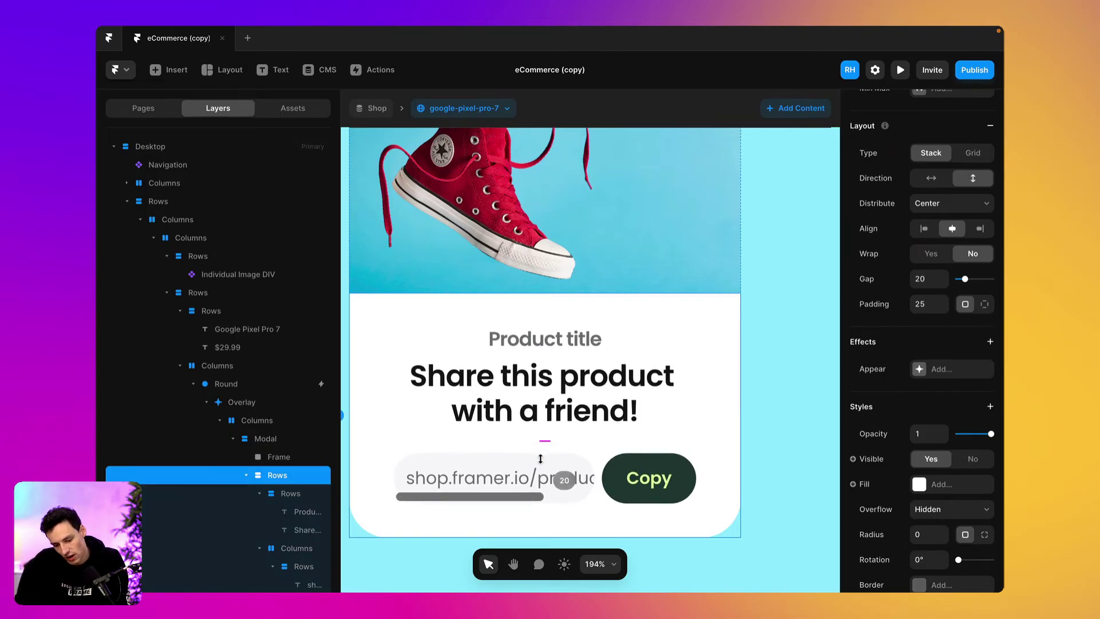
- Exit overlay editing, preview the product page, open the share overlay, and test selecting the link text
{"action": "left_click", "coordinate": [788, 426]}
{"action": "scroll", "coordinate": [748, 413], "scroll_direction": "down", "scroll_amount": 5}
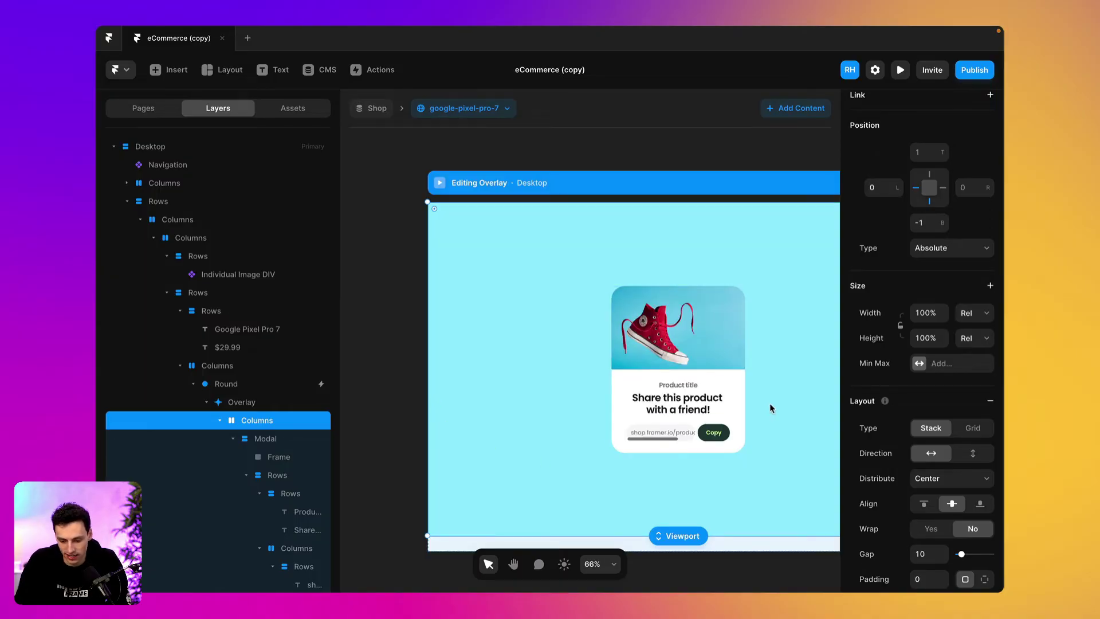
{"action": "scroll", "coordinate": [790, 418], "scroll_direction": "right", "scroll_amount": 3}
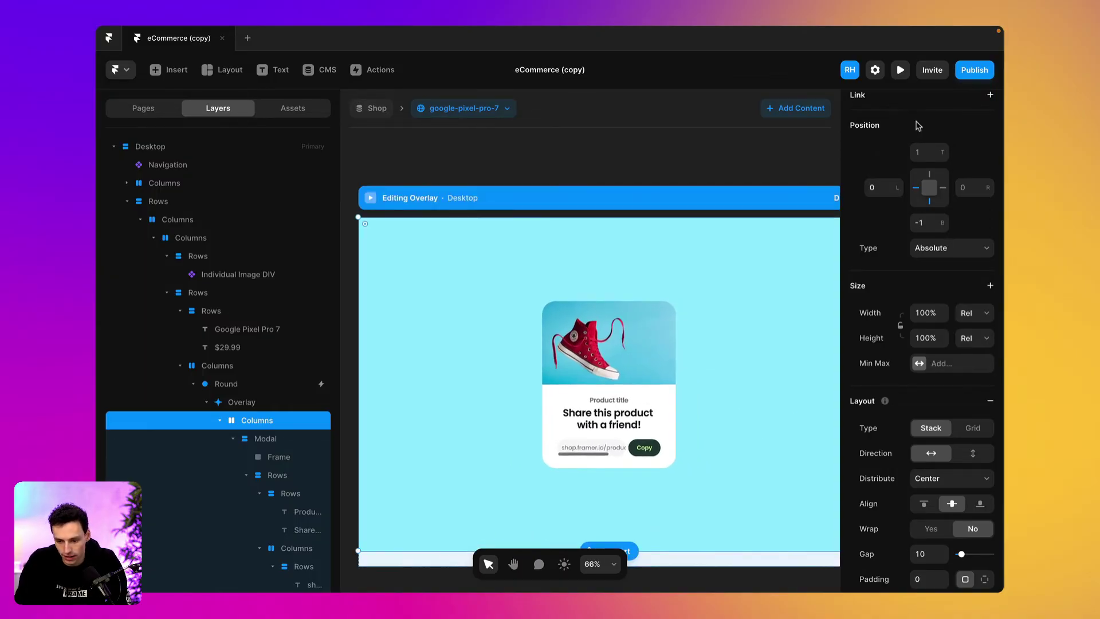
{"action": "scroll", "coordinate": [743, 248], "scroll_direction": "right", "scroll_amount": 3}
{"action": "left_click", "coordinate": [766, 229]}
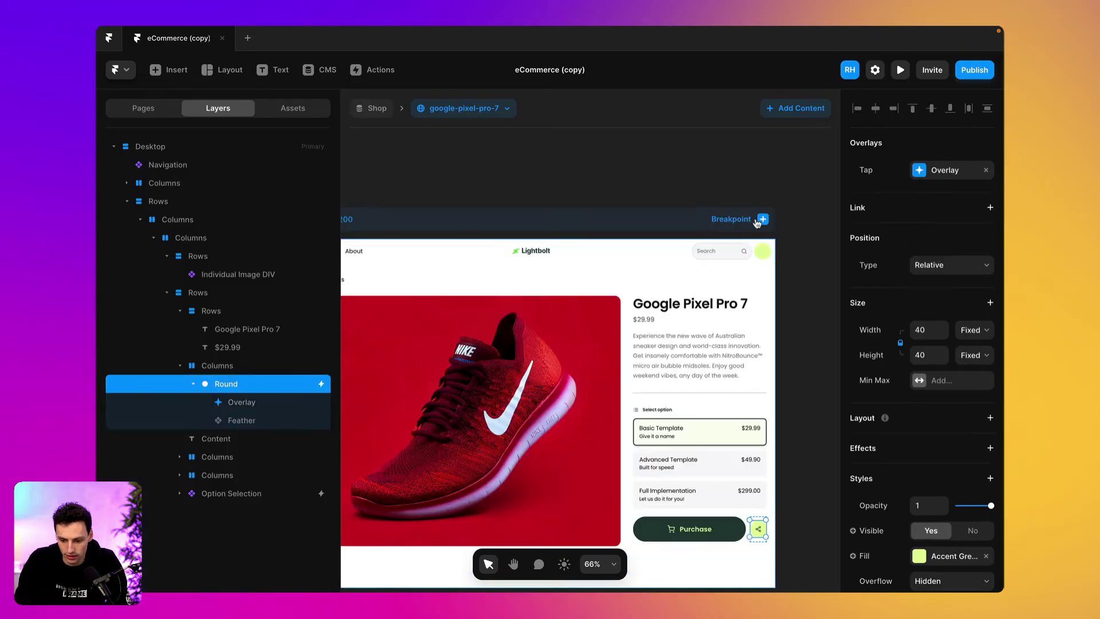
{"action": "left_click", "coordinate": [900, 70]}
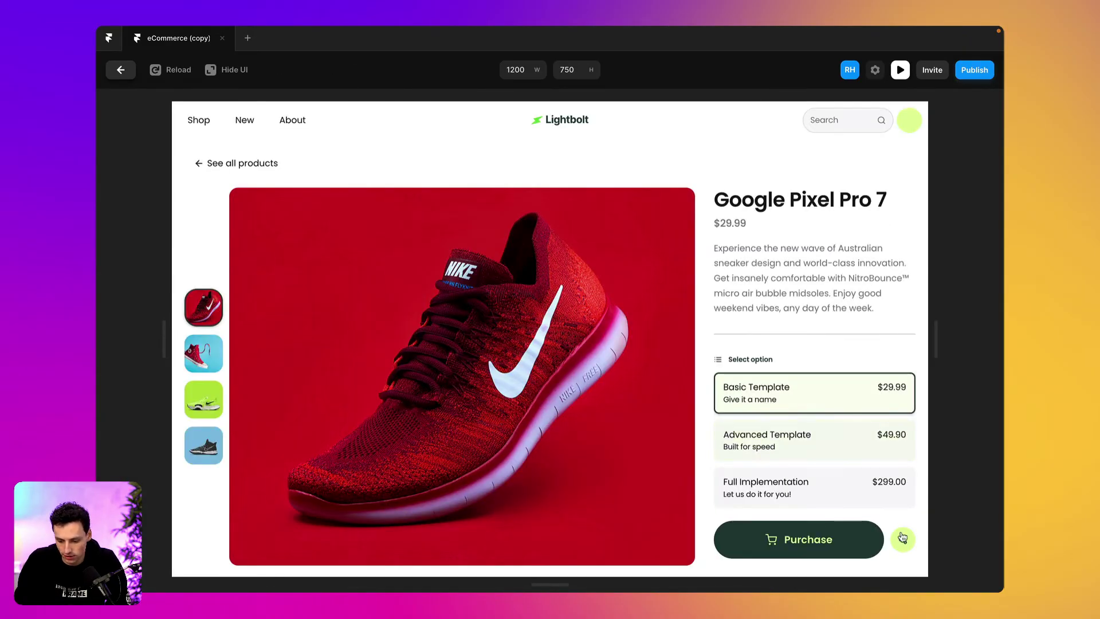
{"action": "left_click", "coordinate": [904, 540]}
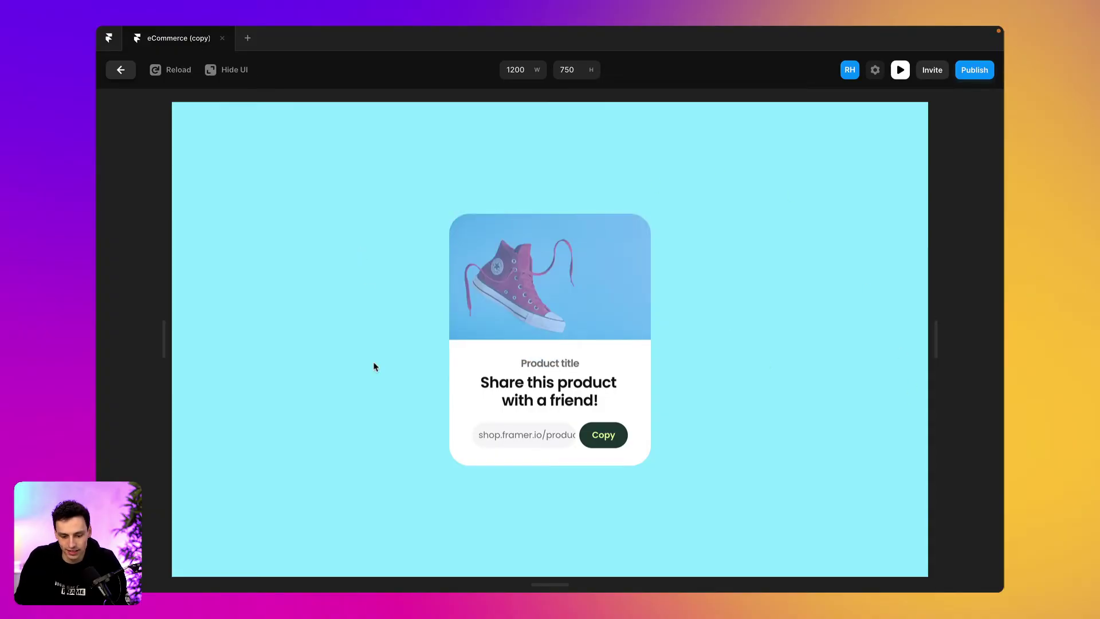
{"action": "double_click", "coordinate": [553, 435]}
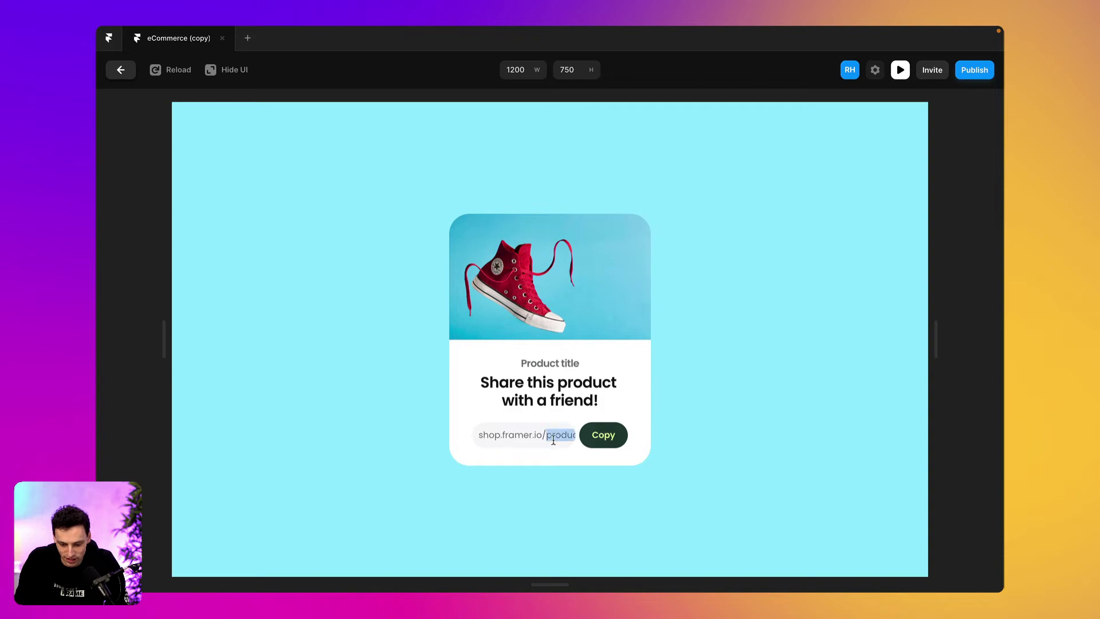
{"action": "left_click", "coordinate": [547, 438]}
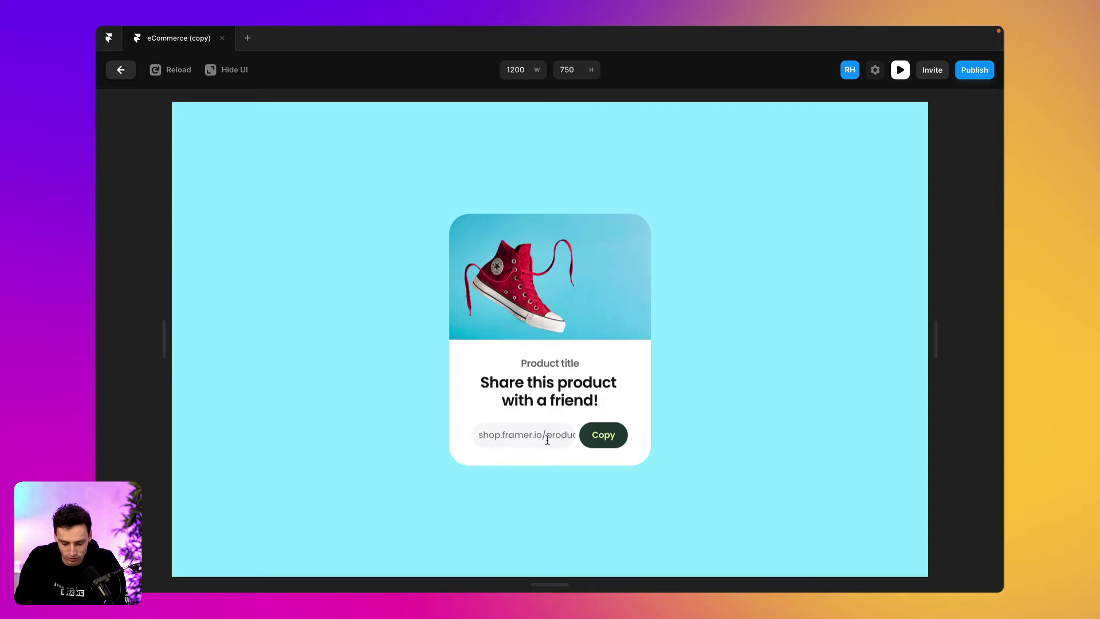
- Leave the preview, reopen the share overlay for editing, and remove the light blue fill from the full-screen Columns stack around the modal
{"action": "left_click", "coordinate": [133, 77]}
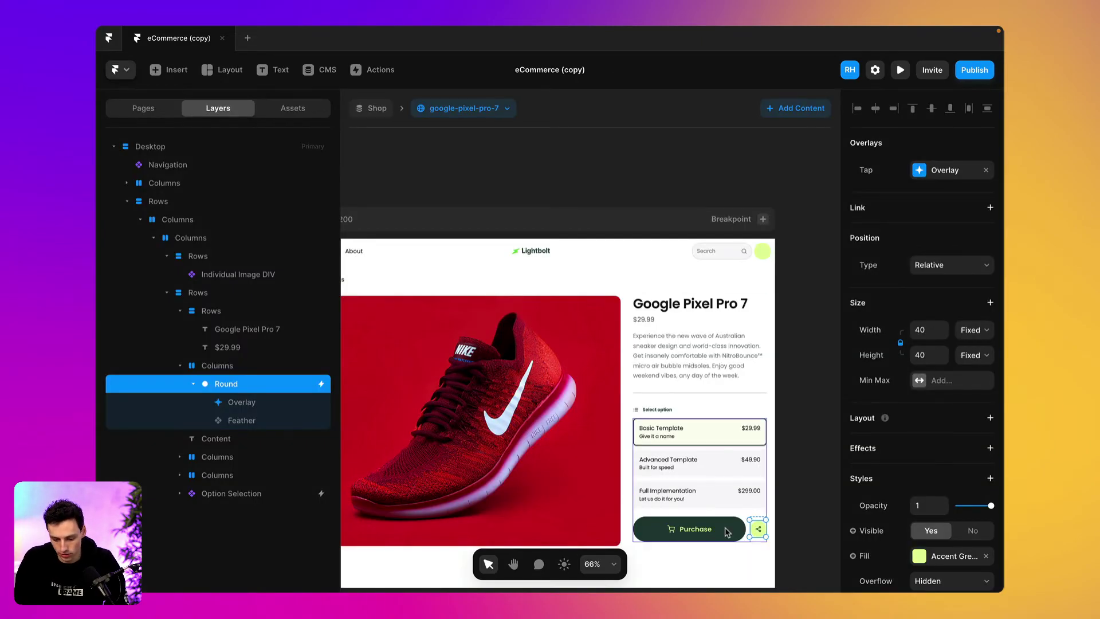
{"action": "left_click", "coordinate": [919, 173]}
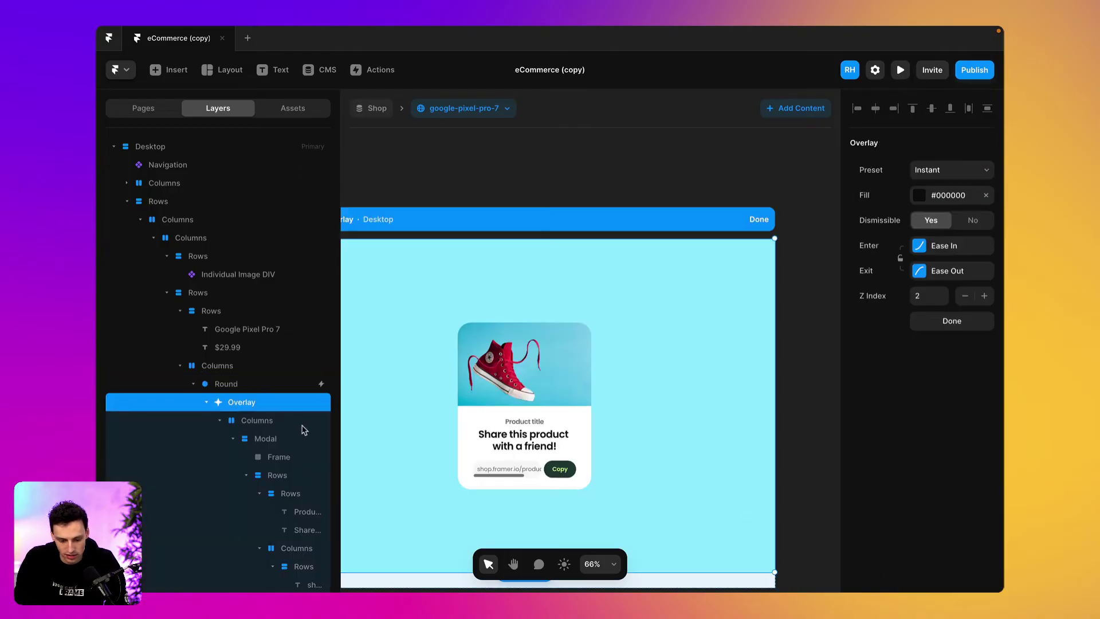
{"action": "left_click", "coordinate": [258, 422]}
{"action": "left_click", "coordinate": [251, 405]}
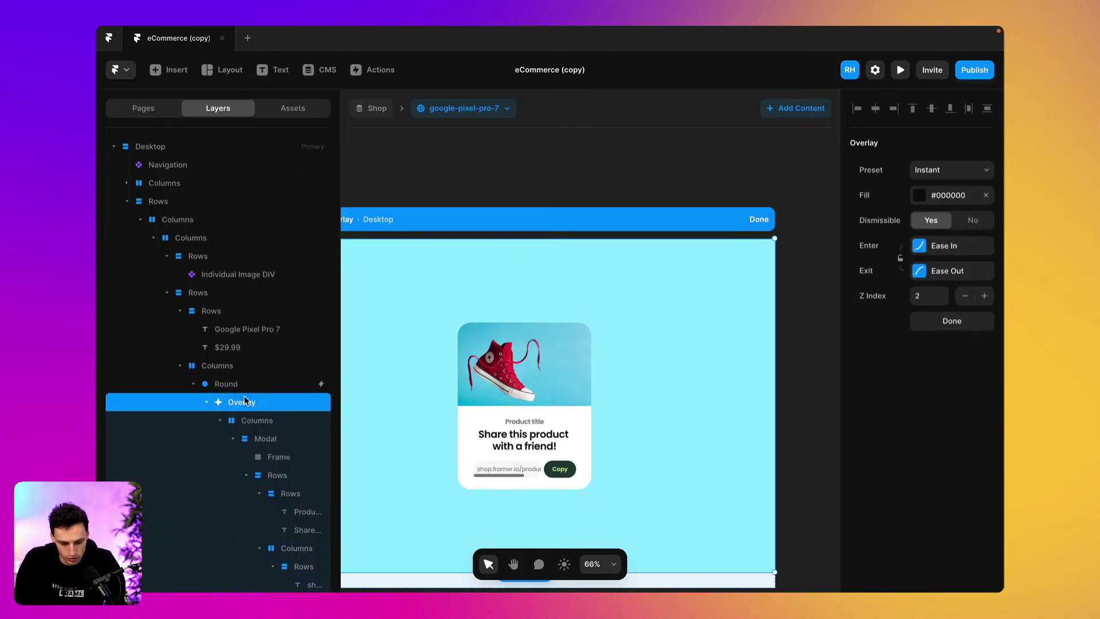
{"action": "left_click", "coordinate": [252, 414]}
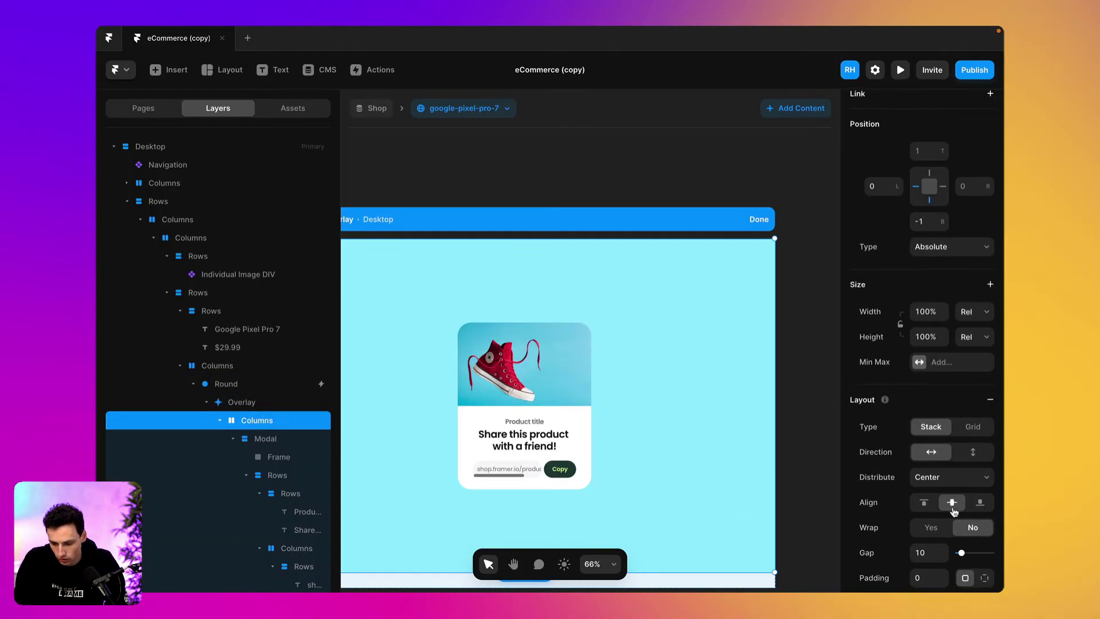
{"action": "scroll", "coordinate": [953, 507], "scroll_direction": "down", "scroll_amount": 3}
{"action": "scroll", "coordinate": [936, 514], "scroll_direction": "down", "scroll_amount": 2}
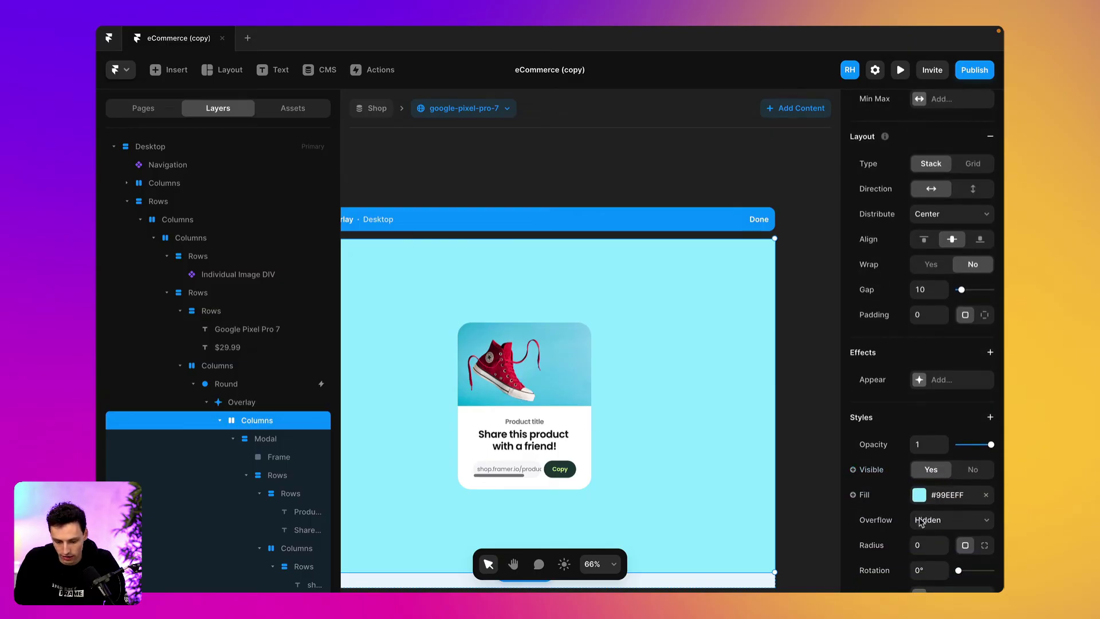
{"action": "left_click", "coordinate": [988, 496]}
- Add a Close Overlay interaction on tap to the full-screen Columns stack inside the overlay
{"action": "scroll", "coordinate": [944, 332], "scroll_direction": "up", "scroll_amount": 5}
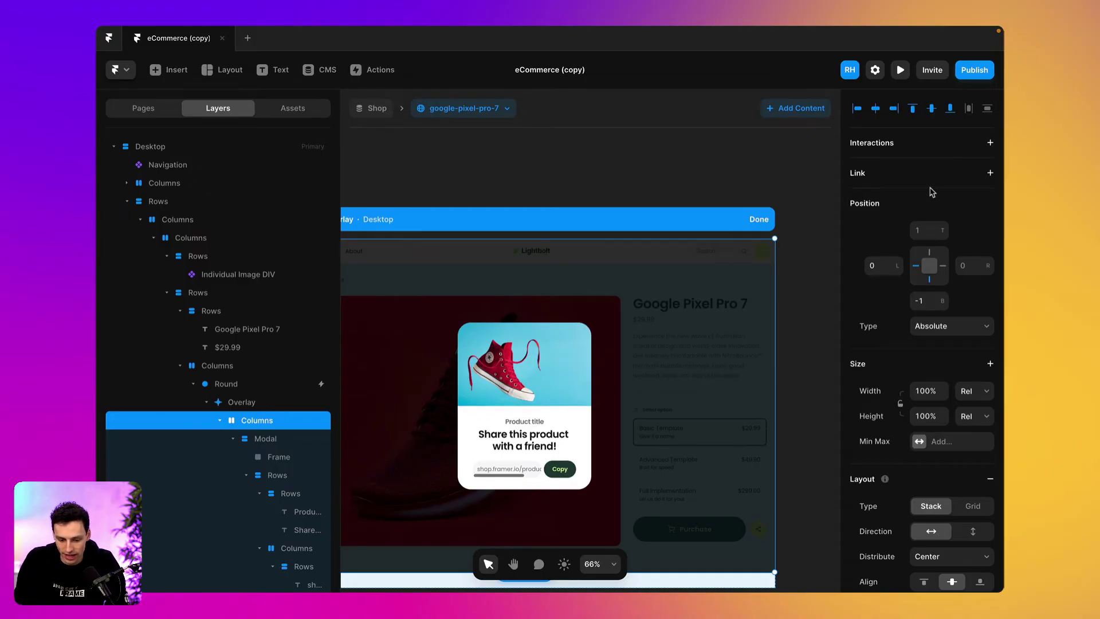
{"action": "left_click", "coordinate": [989, 143]}
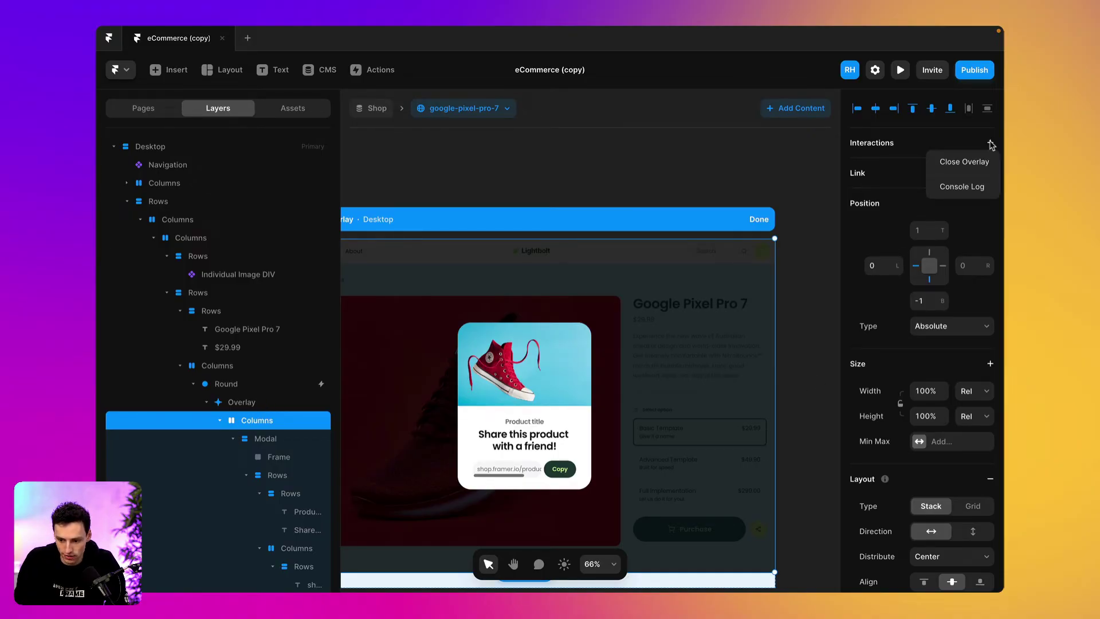
{"action": "left_click", "coordinate": [271, 427]}
{"action": "left_click", "coordinate": [252, 406]}
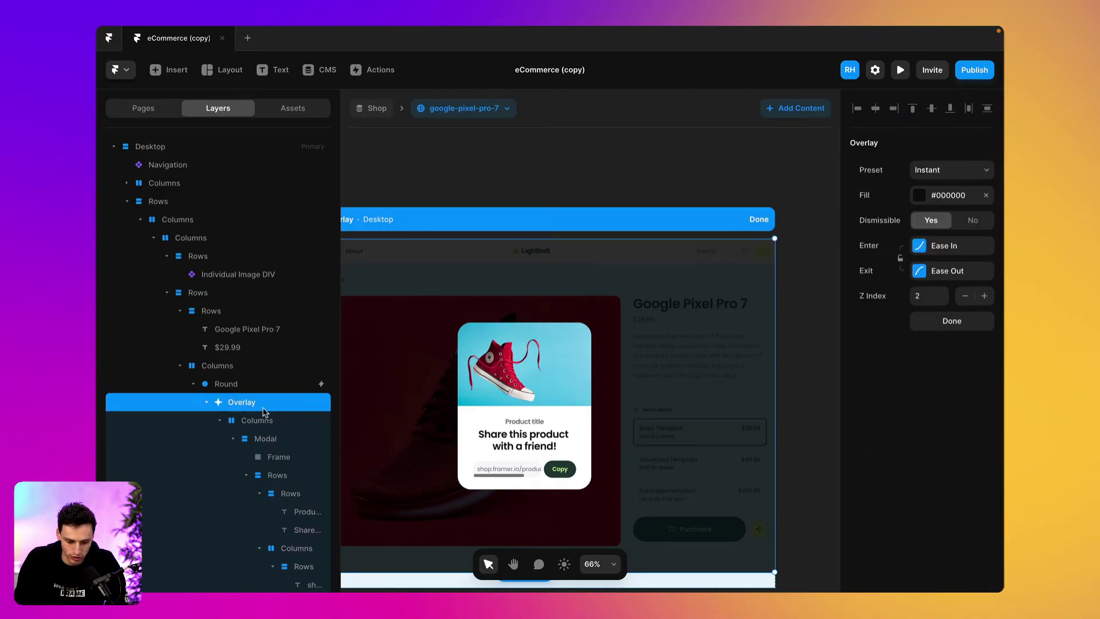
{"action": "left_click", "coordinate": [262, 422]}
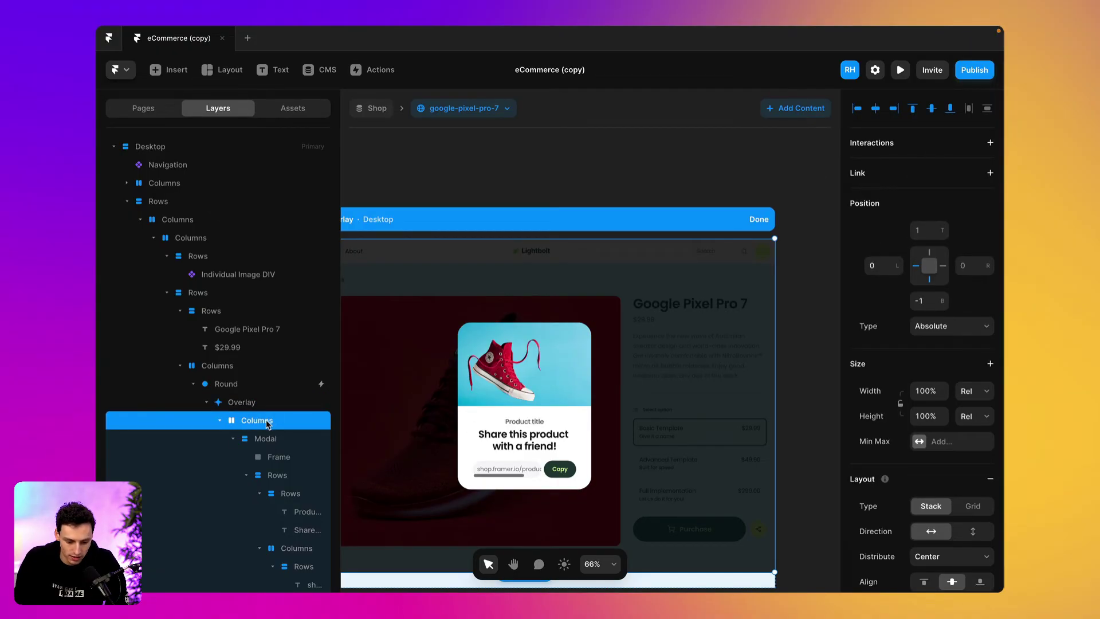
{"action": "left_click", "coordinate": [253, 404]}
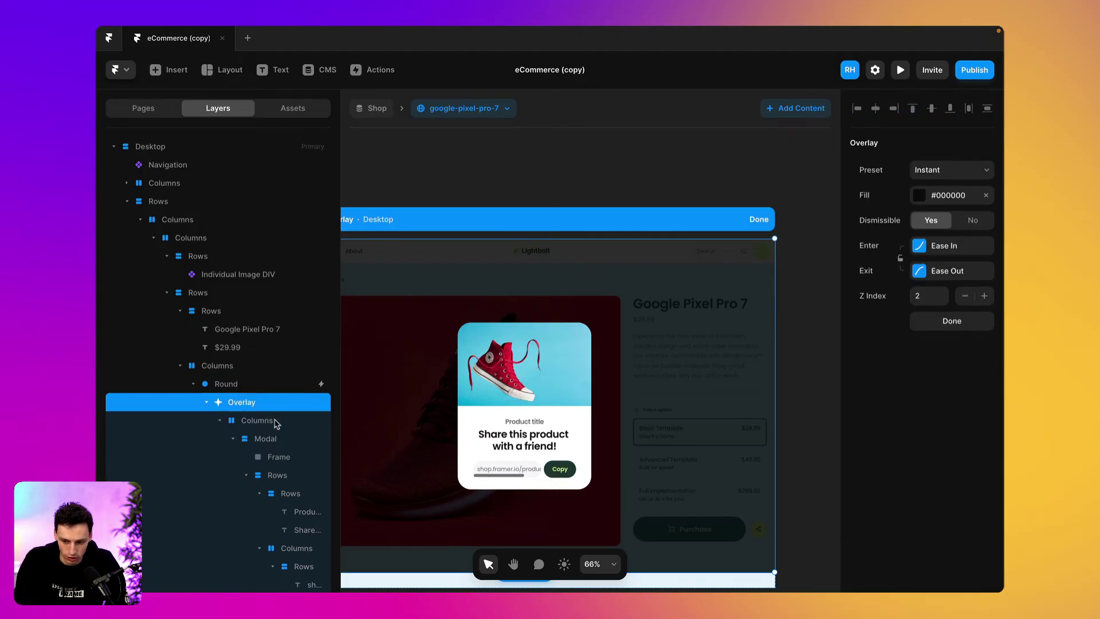
{"action": "left_click", "coordinate": [255, 424]}
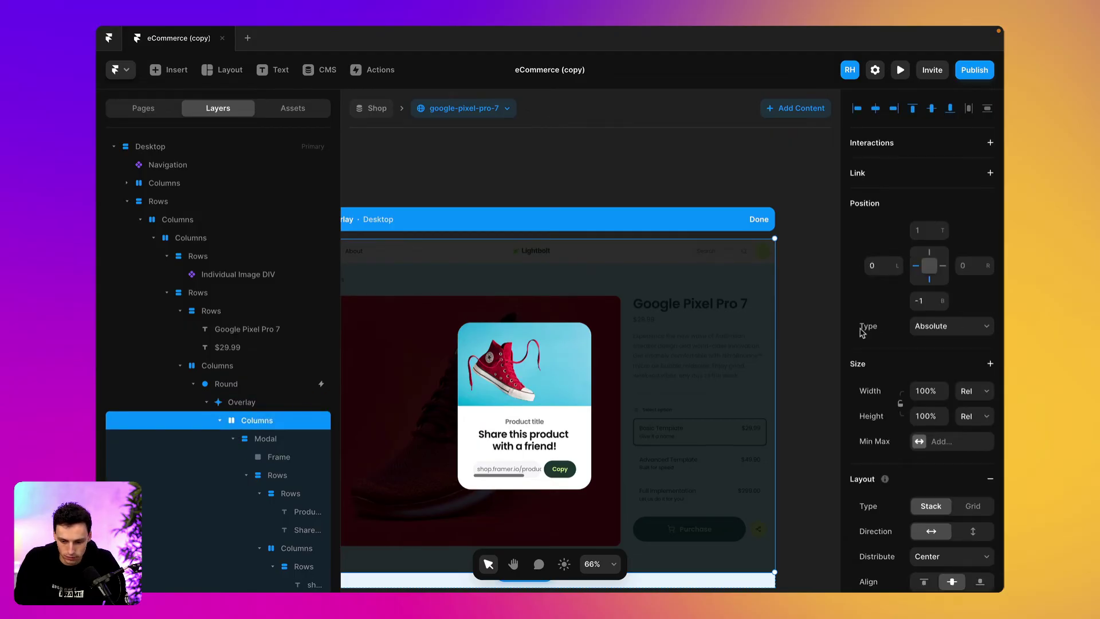
{"action": "left_click", "coordinate": [989, 144]}
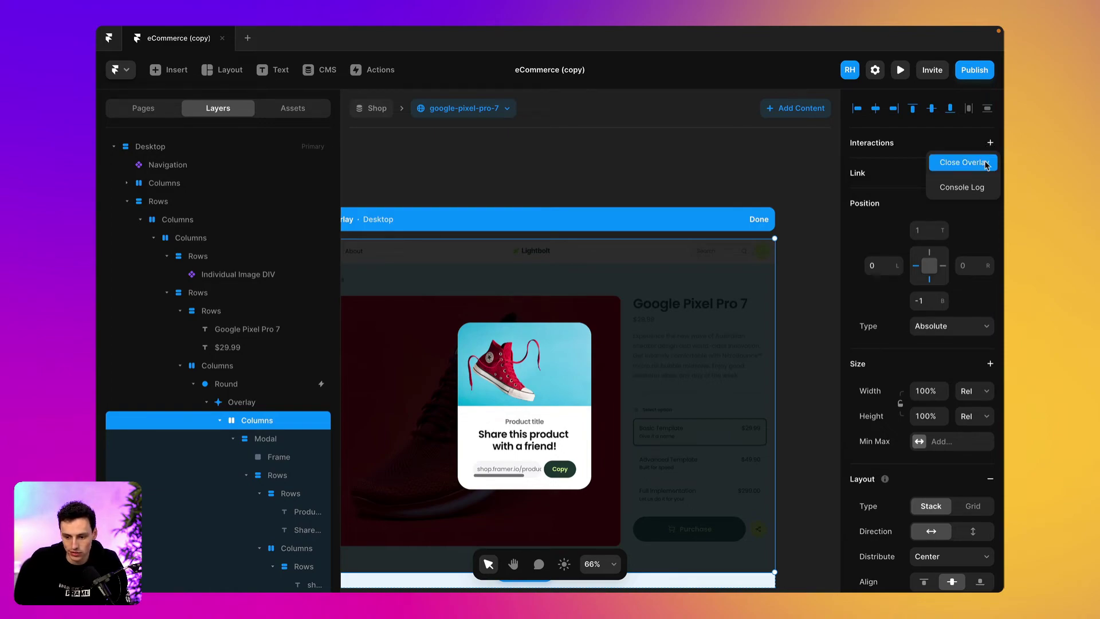
{"action": "left_click", "coordinate": [985, 163]}
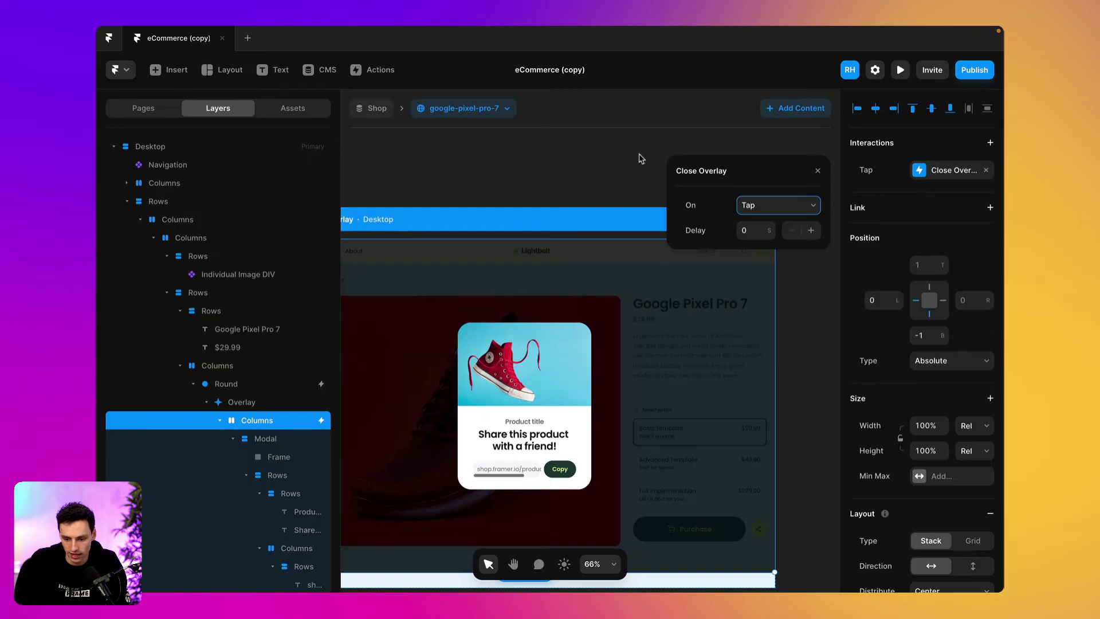
{"action": "left_click", "coordinate": [640, 159]}
- Preview the product page and test closing the share overlay from the backdrop, the modal and the Copy button, then return to the editor
{"action": "left_click", "coordinate": [900, 70]}
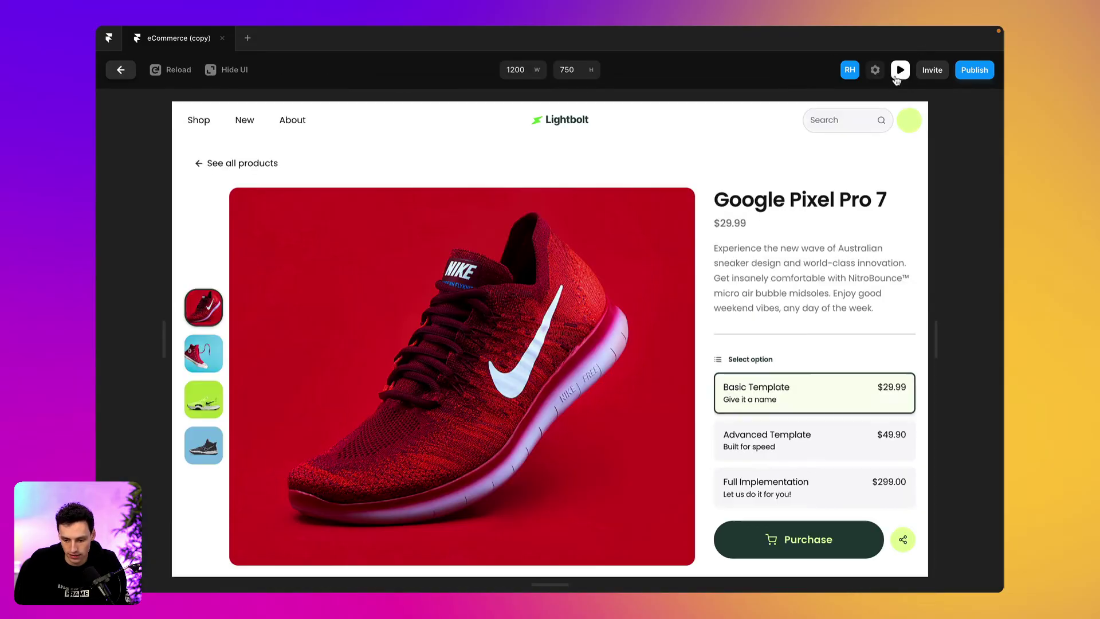
{"action": "left_click", "coordinate": [915, 541]}
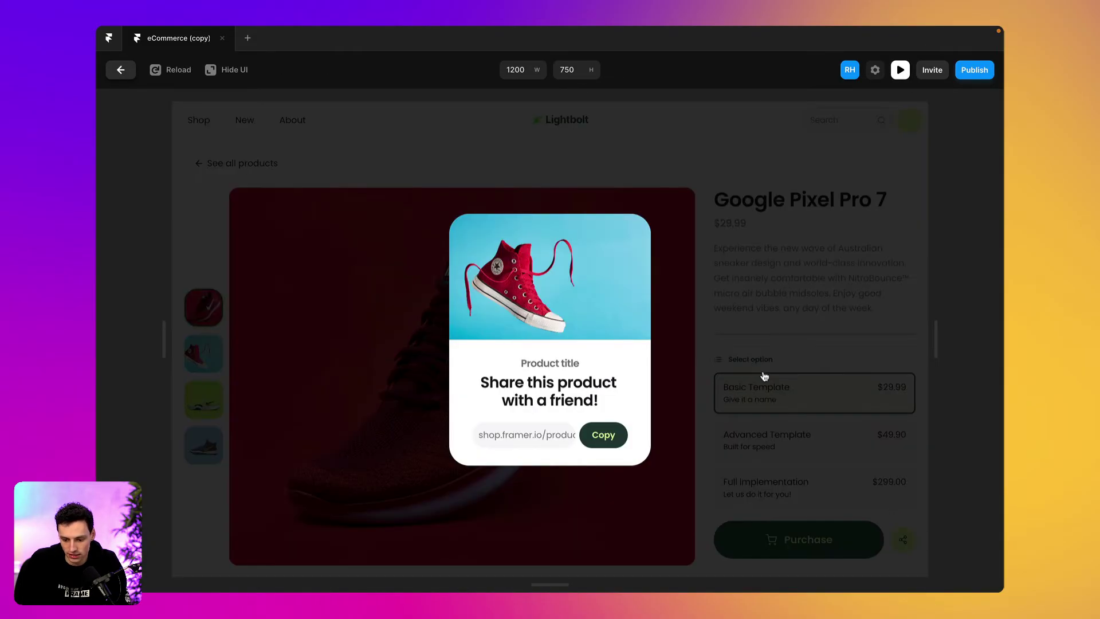
{"action": "left_click", "coordinate": [622, 360]}
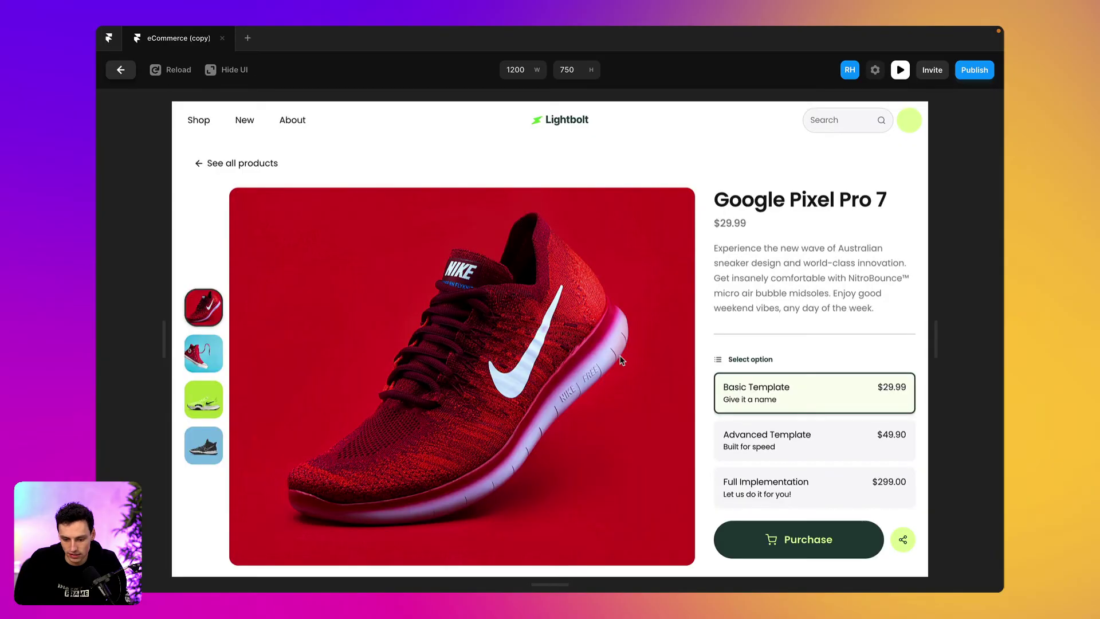
{"action": "left_click", "coordinate": [902, 539]}
{"action": "left_click", "coordinate": [742, 289]}
{"action": "left_click", "coordinate": [899, 536]}
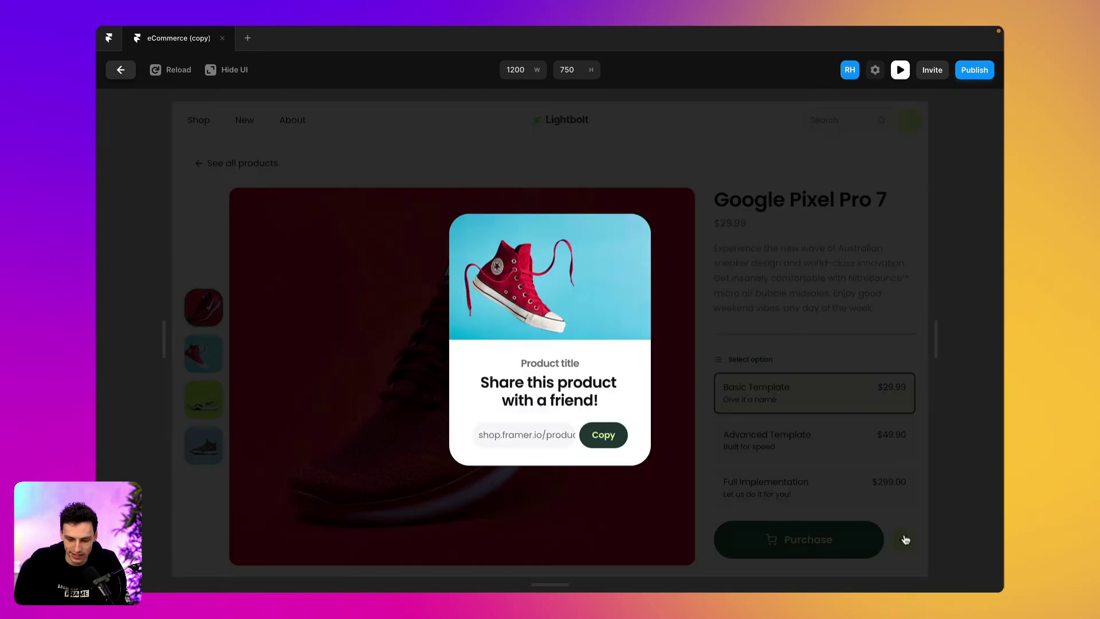
{"action": "left_click", "coordinate": [755, 293]}
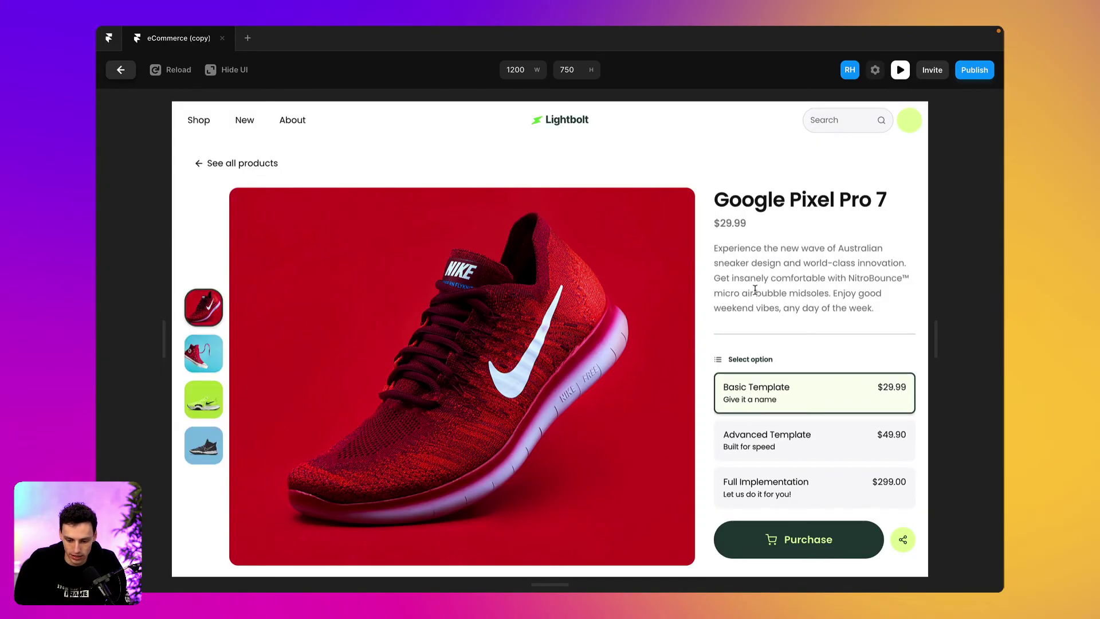
{"action": "left_click", "coordinate": [902, 540]}
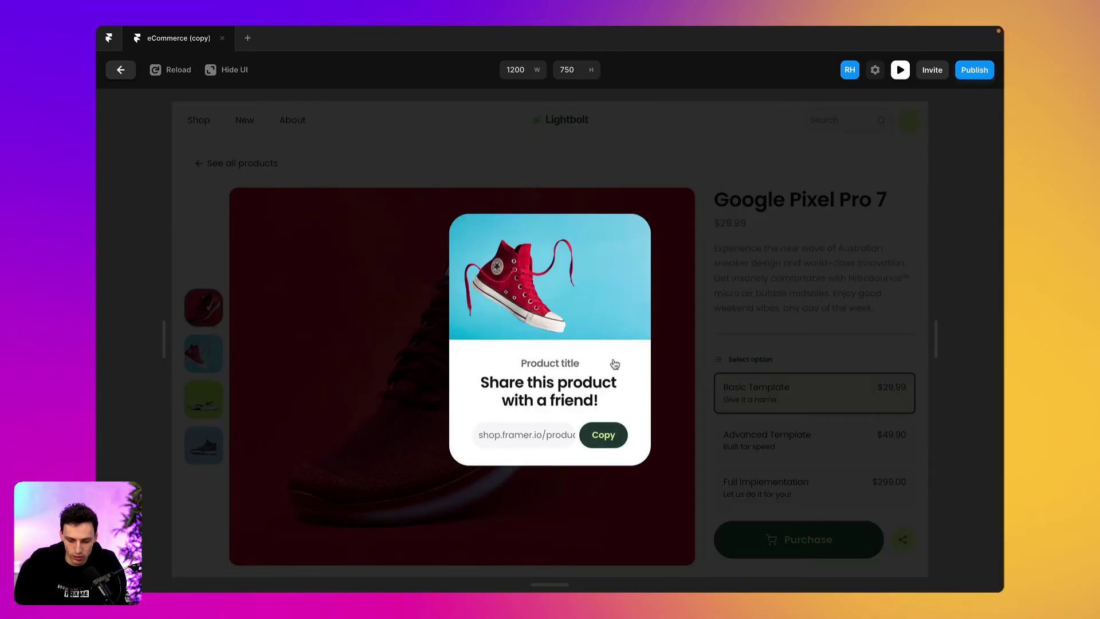
{"action": "left_click", "coordinate": [620, 435]}
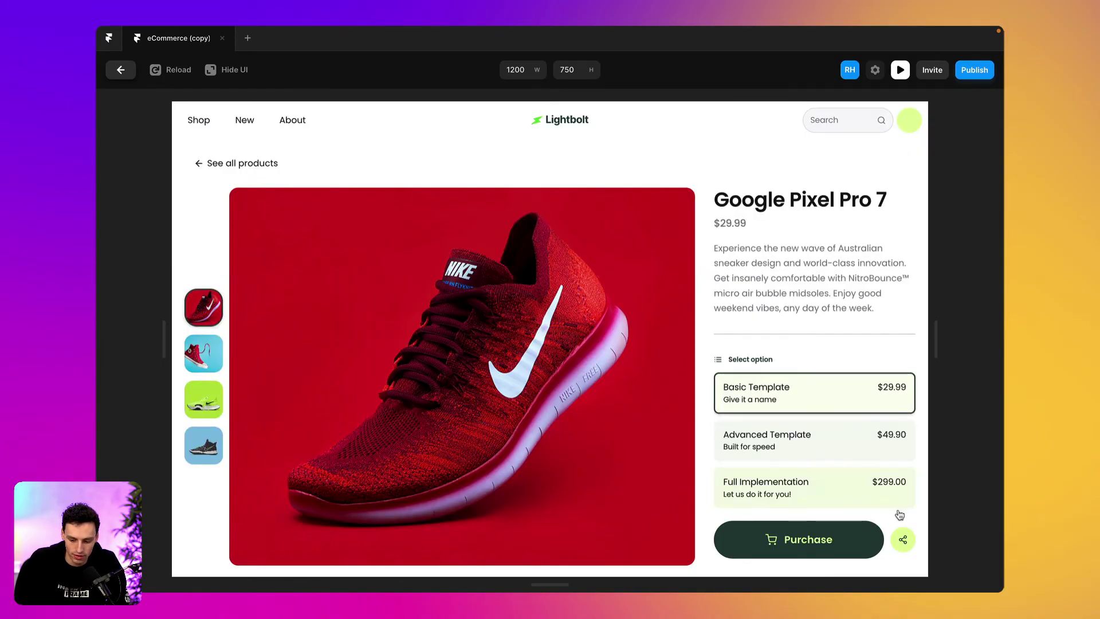
{"action": "left_click", "coordinate": [903, 537]}
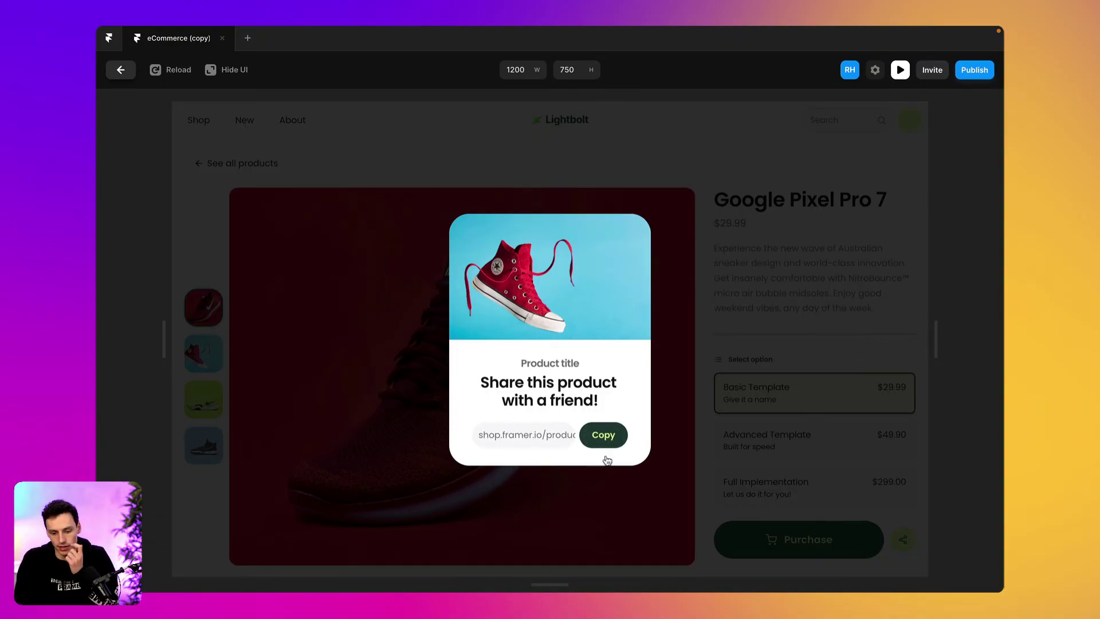
{"action": "left_click", "coordinate": [603, 435]}
{"action": "left_click", "coordinate": [121, 70]}
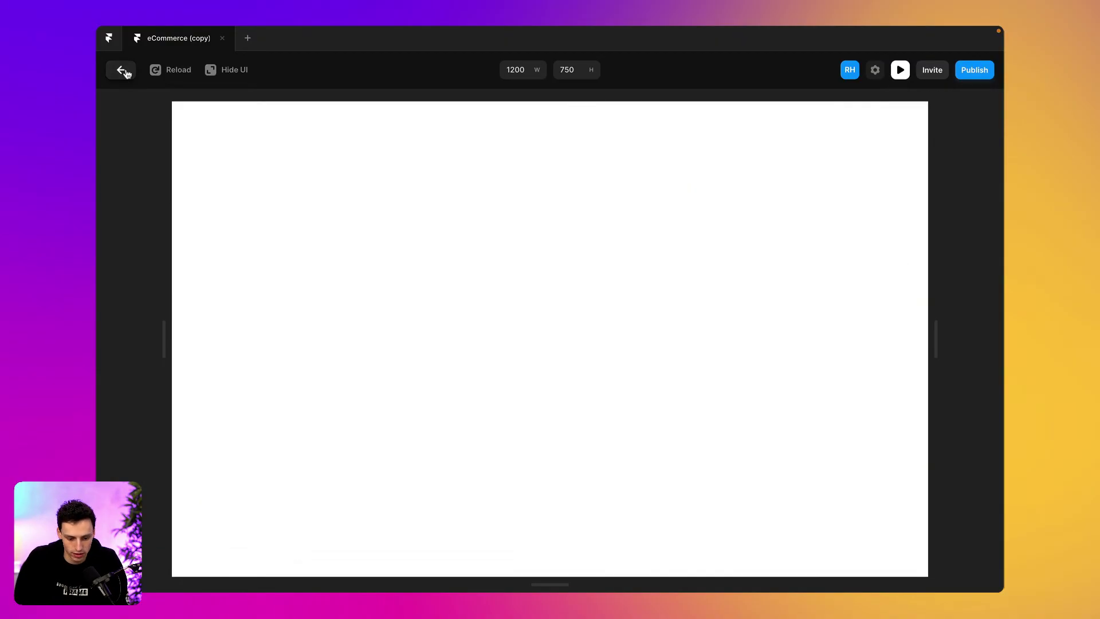
- Rename the modal's lower Rows stack, which holds the text and link row, as Frame
{"action": "left_click", "coordinate": [470, 427]}
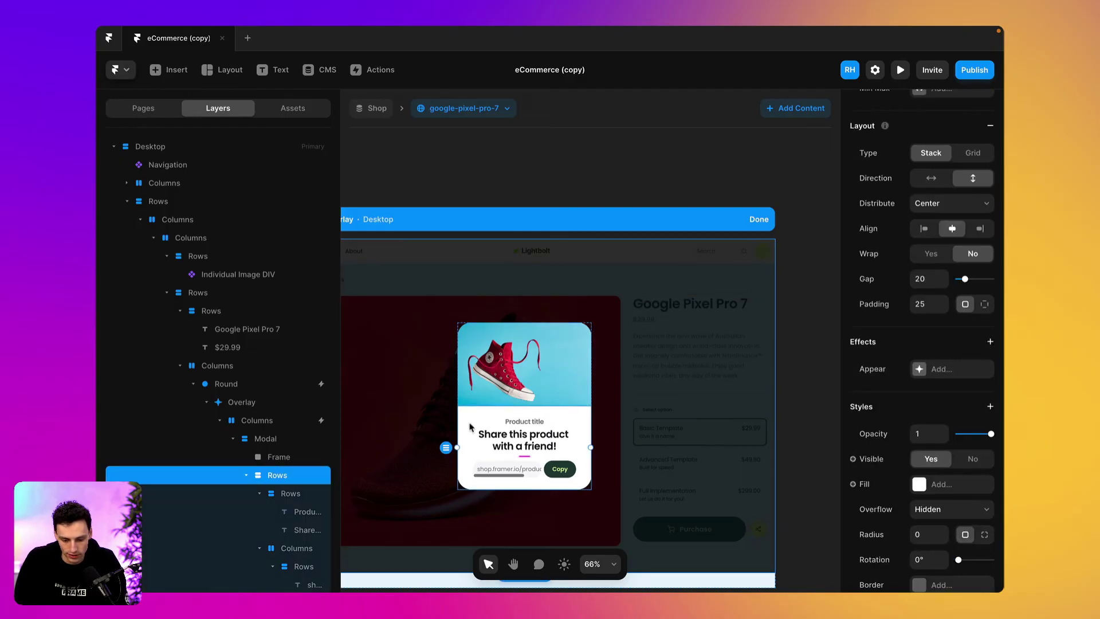
{"action": "double_click", "coordinate": [273, 475]}
{"action": "type", "text": "Frame"}
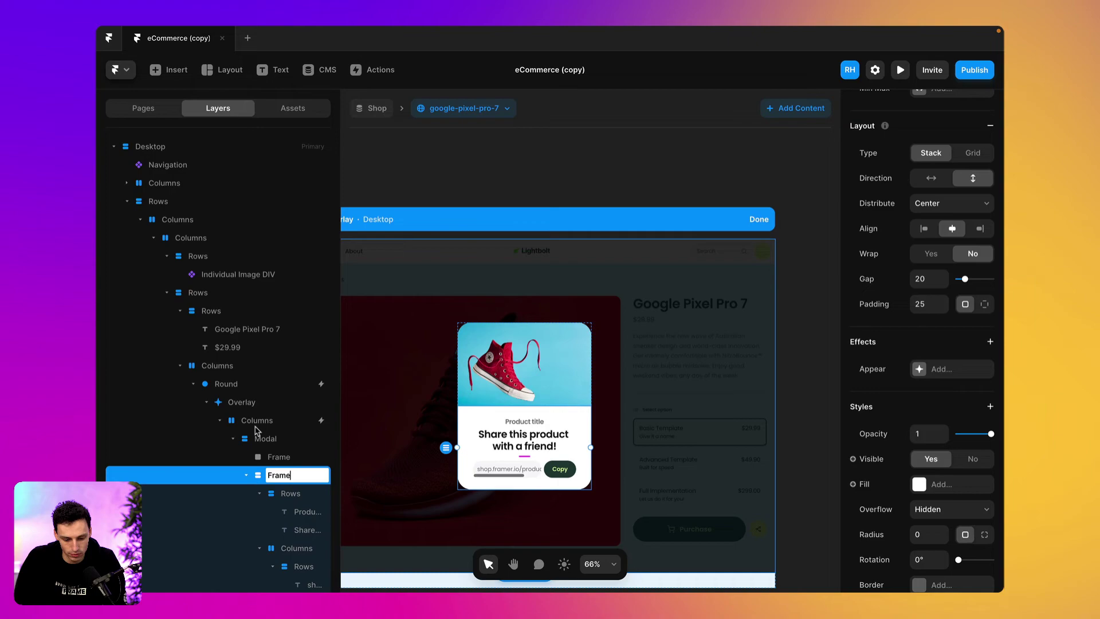
- Set the Modal layer's position type to Absolute
{"action": "left_click", "coordinate": [258, 439]}
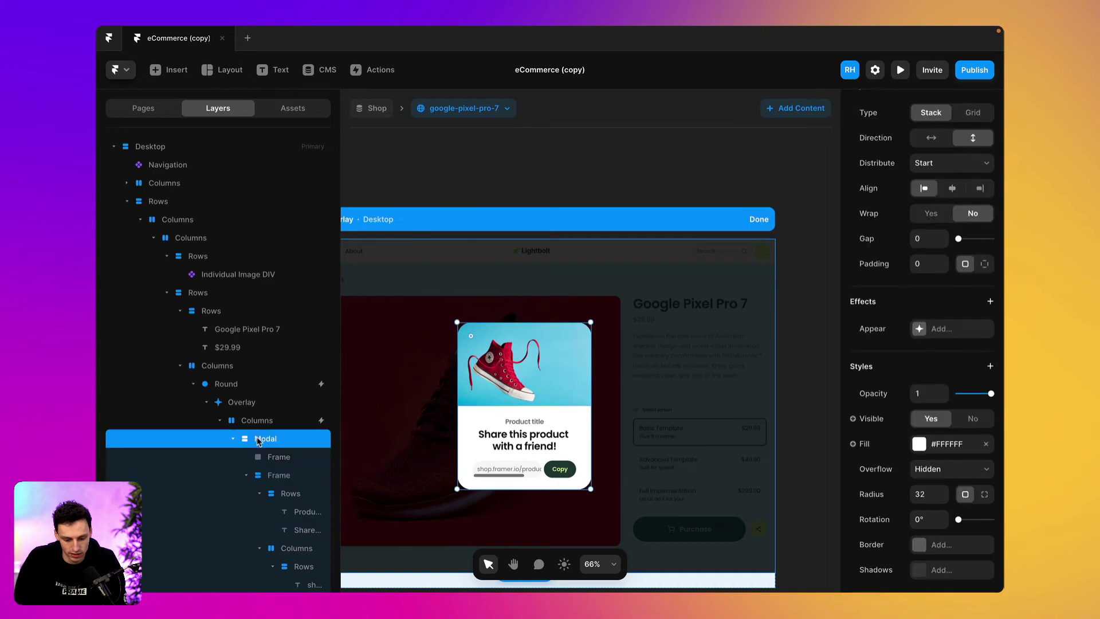
{"action": "scroll", "coordinate": [945, 274], "scroll_direction": "up", "scroll_amount": 5}
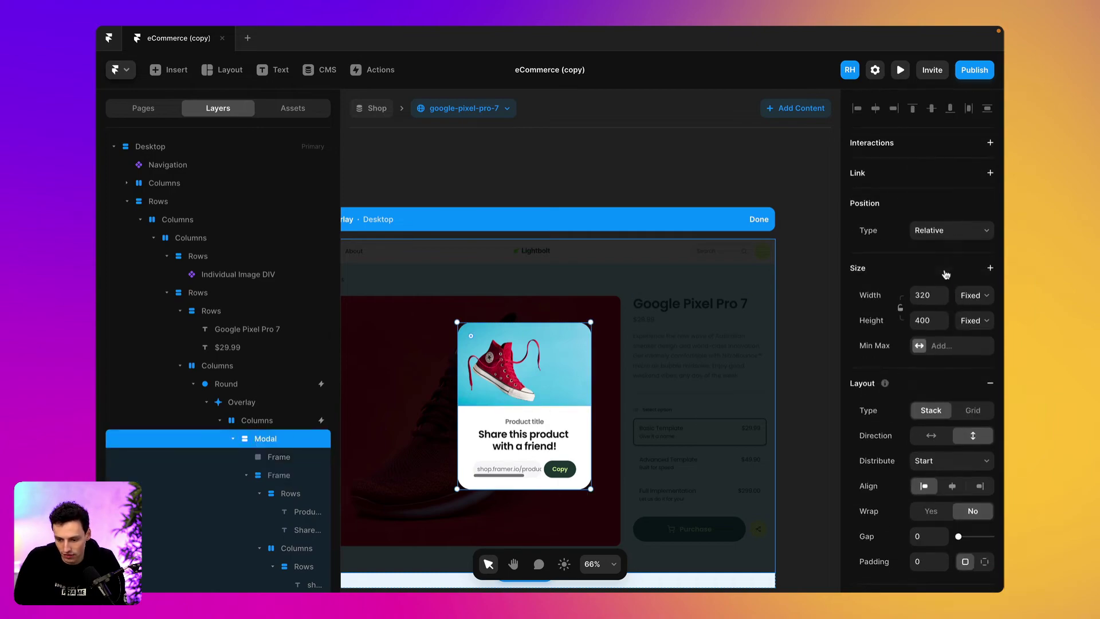
{"action": "left_click", "coordinate": [949, 231]}
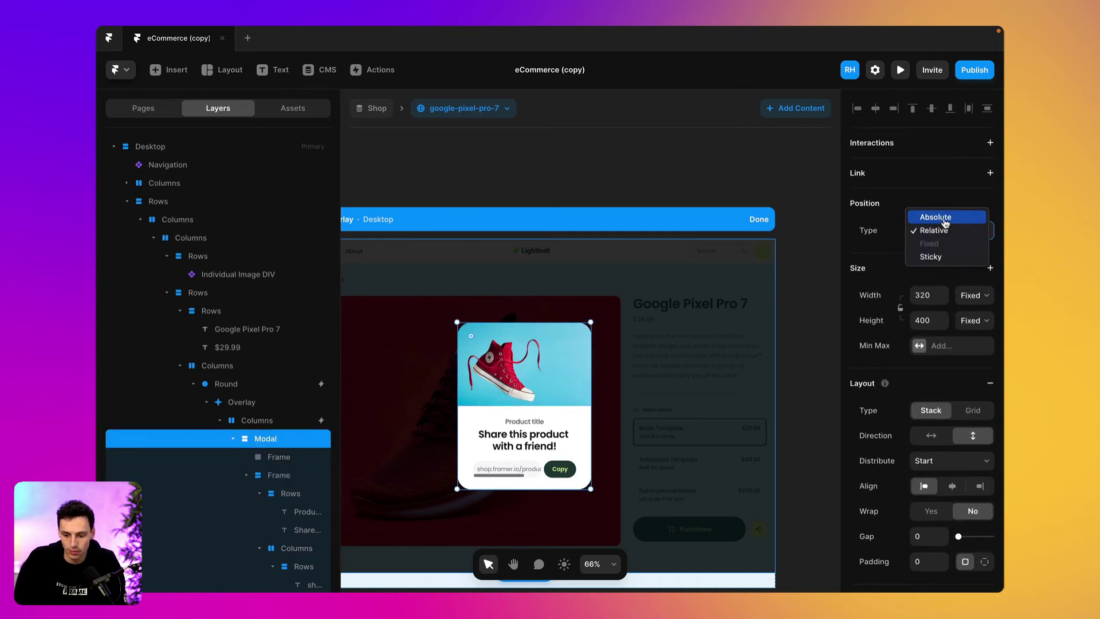
{"action": "left_click", "coordinate": [946, 219]}
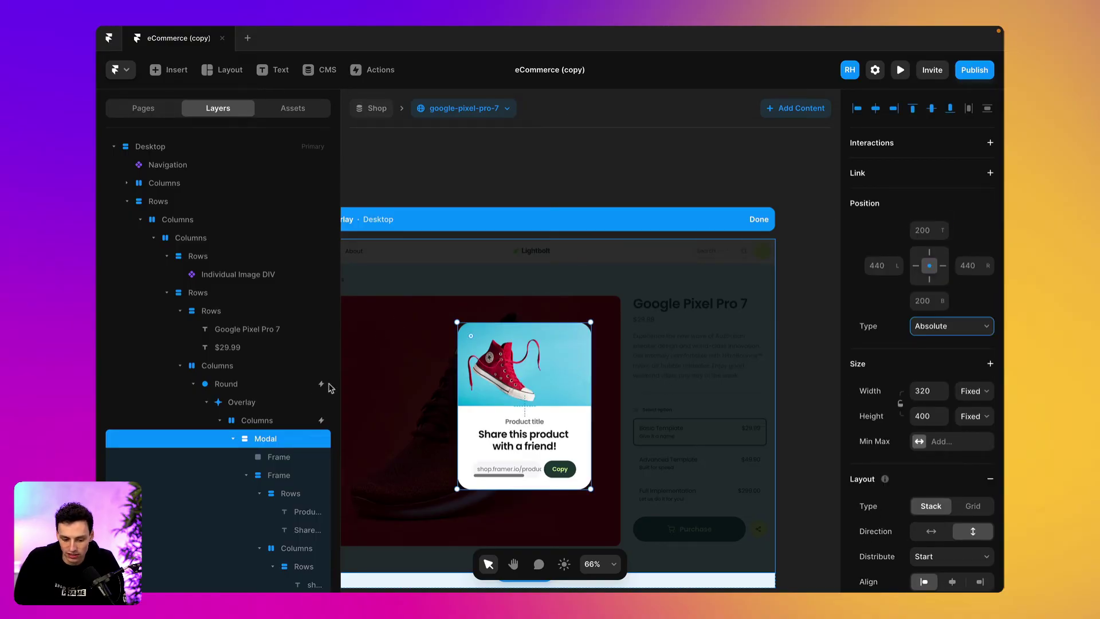
- Check the parent Columns stack's settings and set the Modal layer's Z index to 2
{"action": "left_click", "coordinate": [264, 422]}
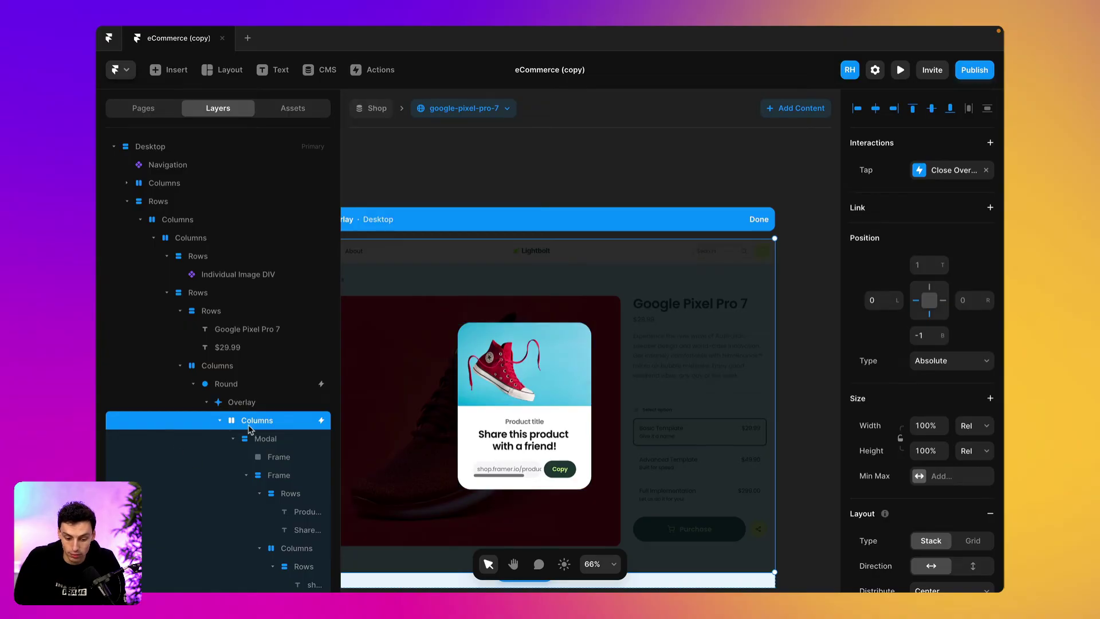
{"action": "left_click", "coordinate": [266, 440]}
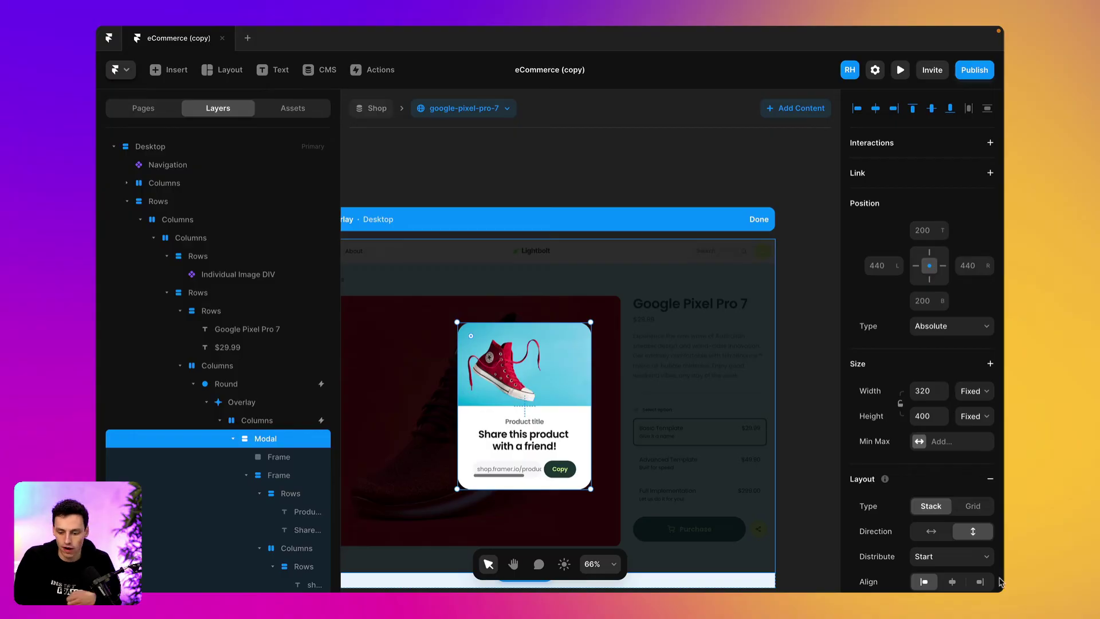
{"action": "scroll", "coordinate": [980, 518], "scroll_direction": "down", "scroll_amount": 2}
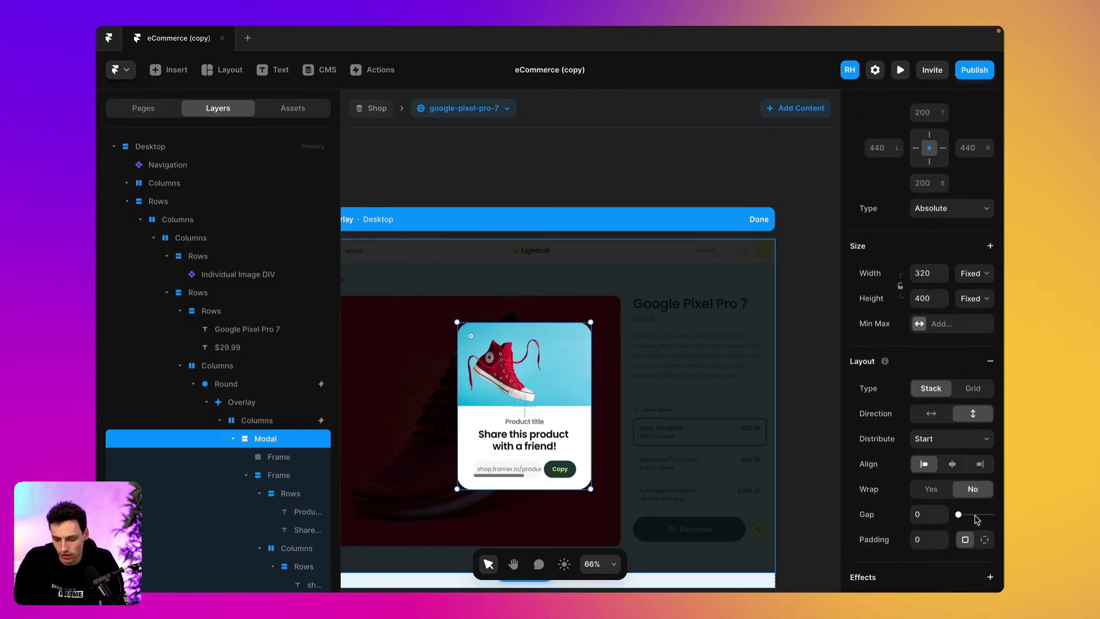
{"action": "scroll", "coordinate": [975, 518], "scroll_direction": "down", "scroll_amount": 6}
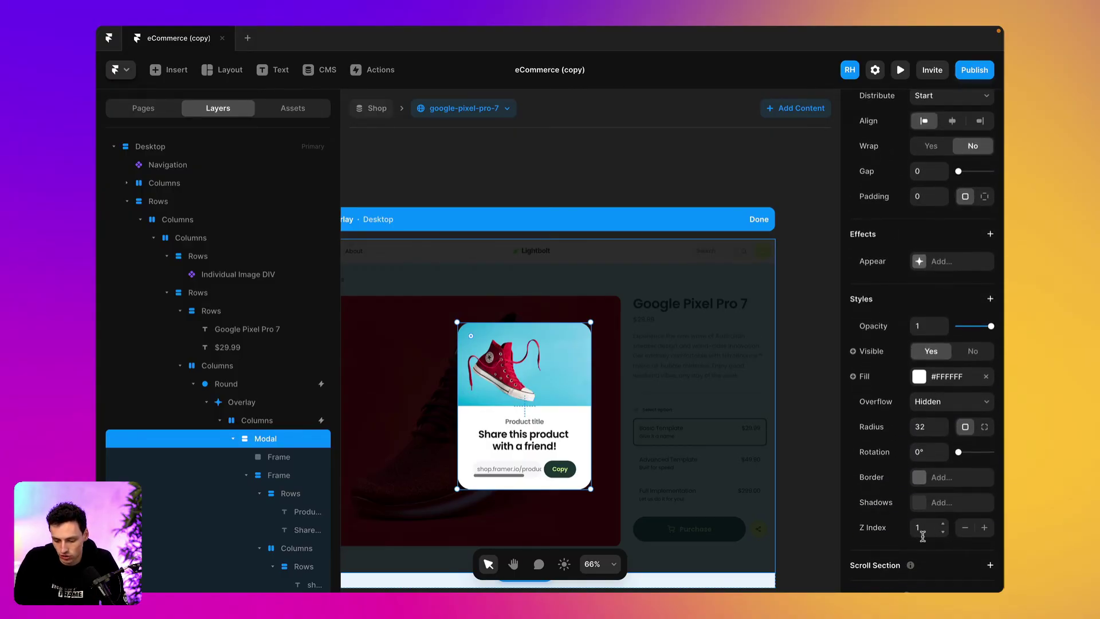
{"action": "left_click", "coordinate": [920, 533]}
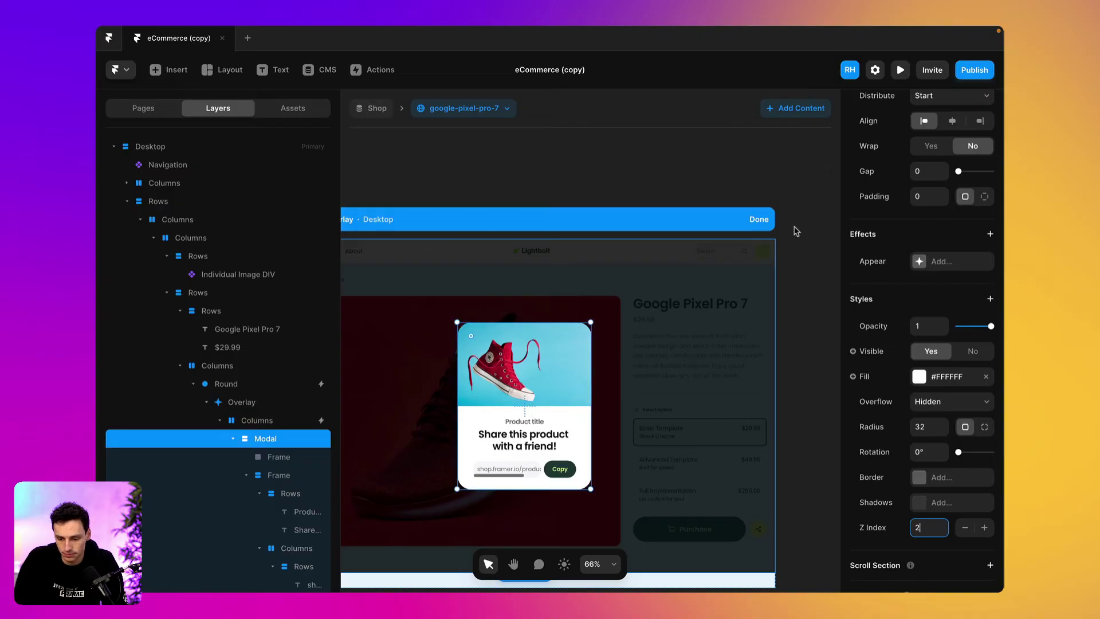
- Finish overlay editing, preview the page, and test the share modal's link field and Copy button before returning to the editor
{"action": "left_click", "coordinate": [758, 219]}
{"action": "left_click", "coordinate": [900, 69]}
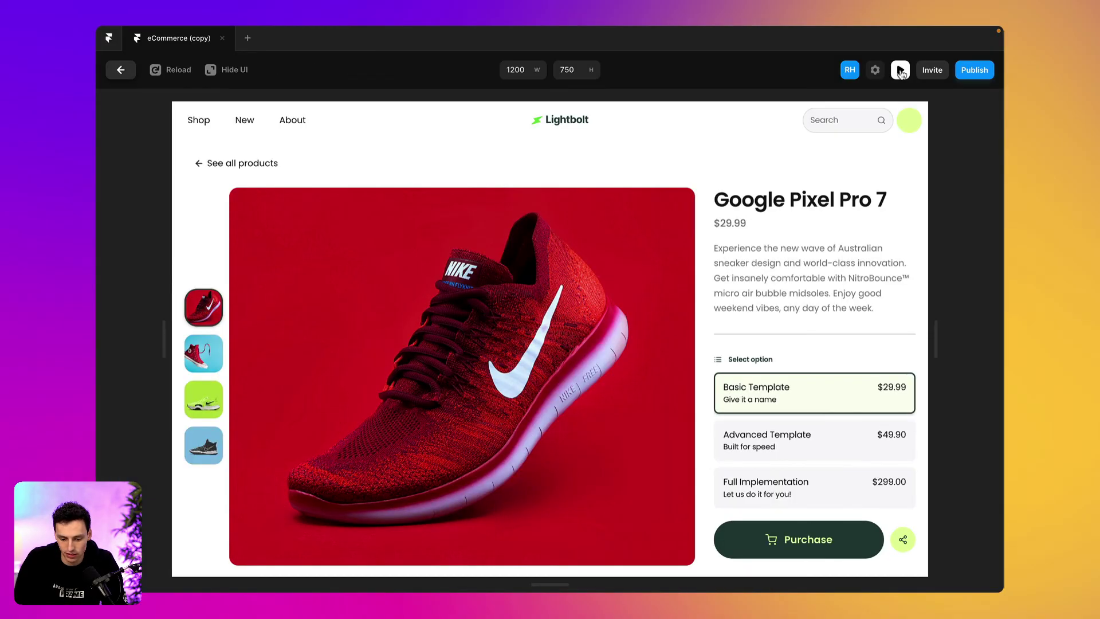
{"action": "left_click", "coordinate": [906, 543]}
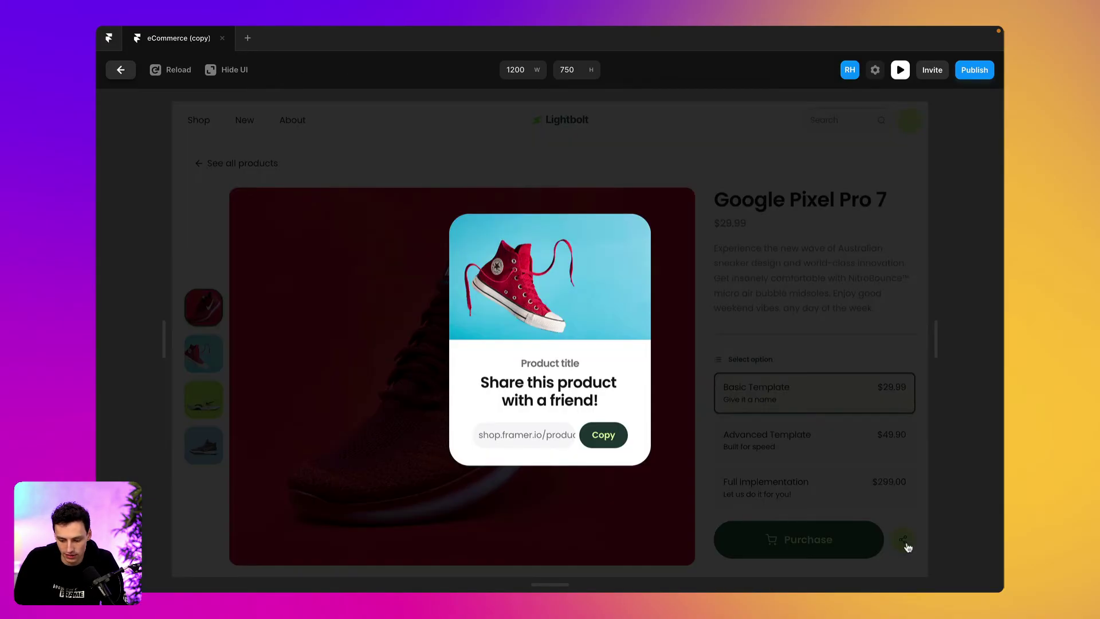
{"action": "left_click", "coordinate": [557, 435]}
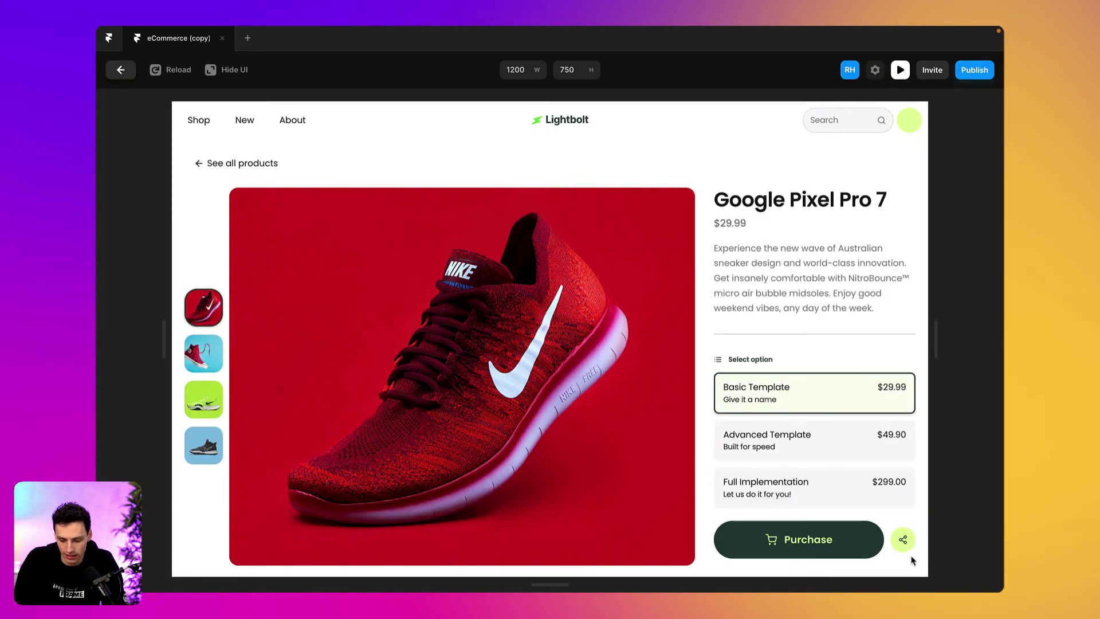
{"action": "left_click", "coordinate": [902, 541]}
{"action": "left_click", "coordinate": [604, 434]}
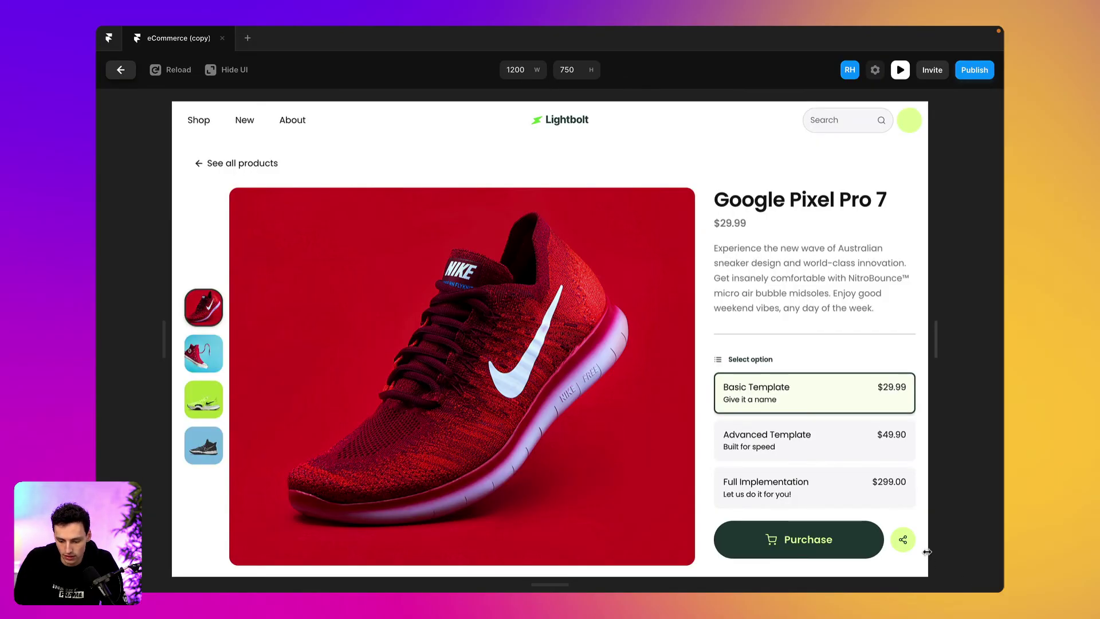
{"action": "key", "text": "Escape"}
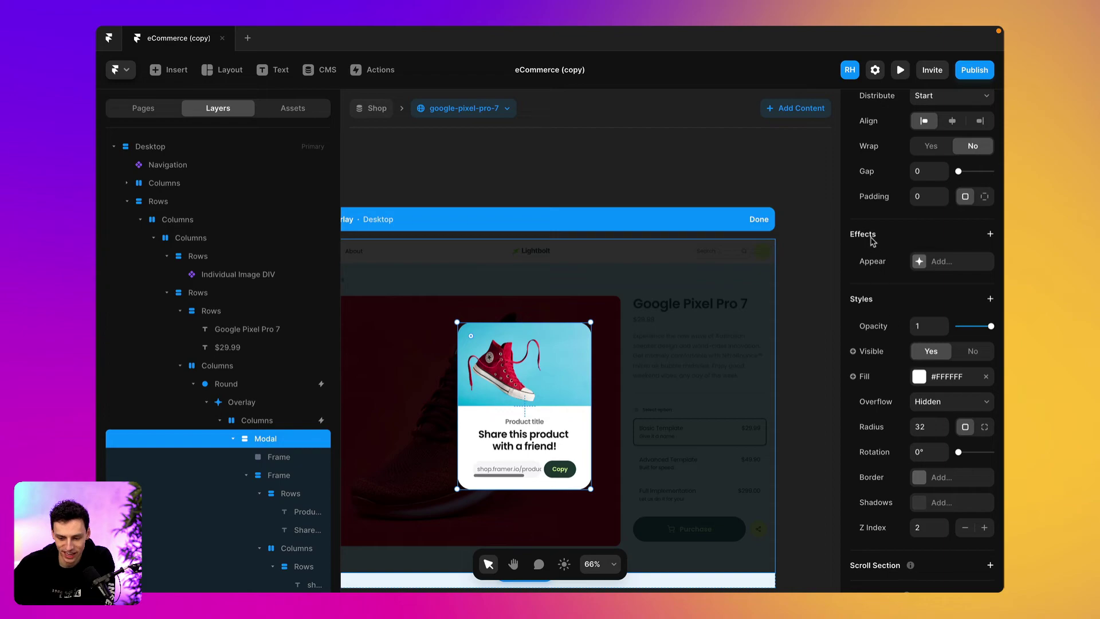
- Move the Modal layer out of the Columns backdrop so it sits directly under Overlay, above Columns, and check both layers' settings
{"action": "scroll", "coordinate": [873, 241], "scroll_direction": "up", "scroll_amount": 8}
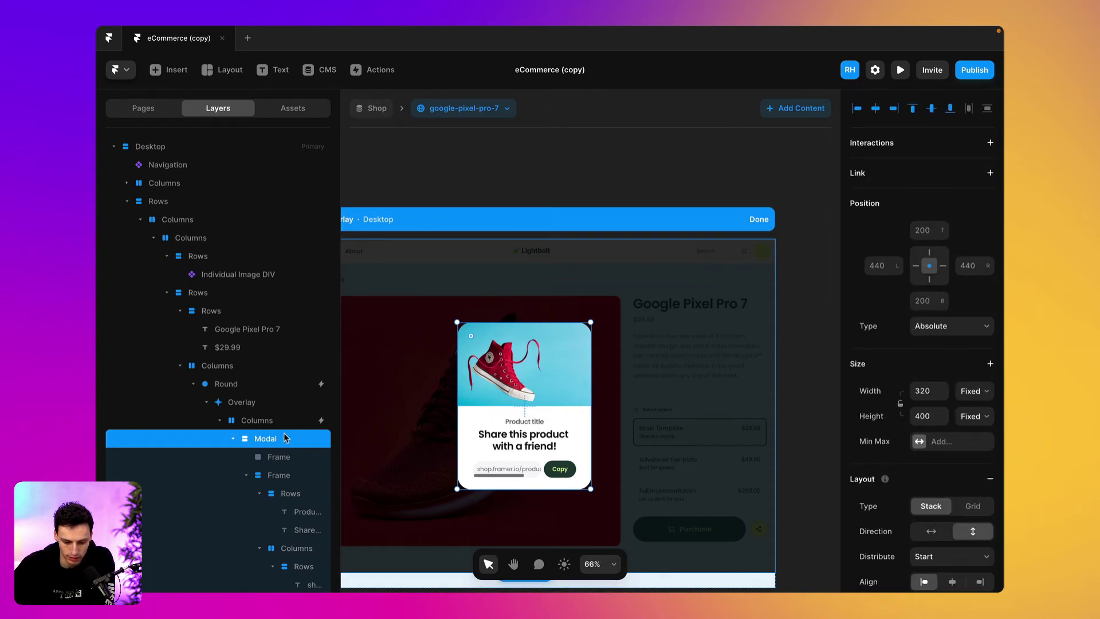
{"action": "left_click", "coordinate": [256, 422]}
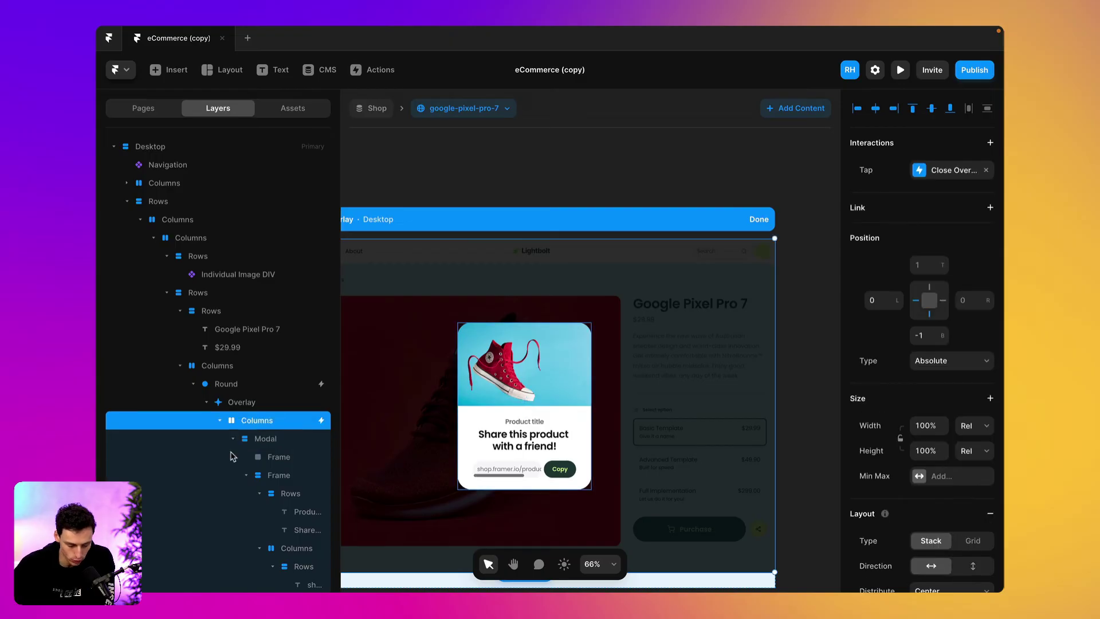
{"action": "left_click", "coordinate": [282, 442]}
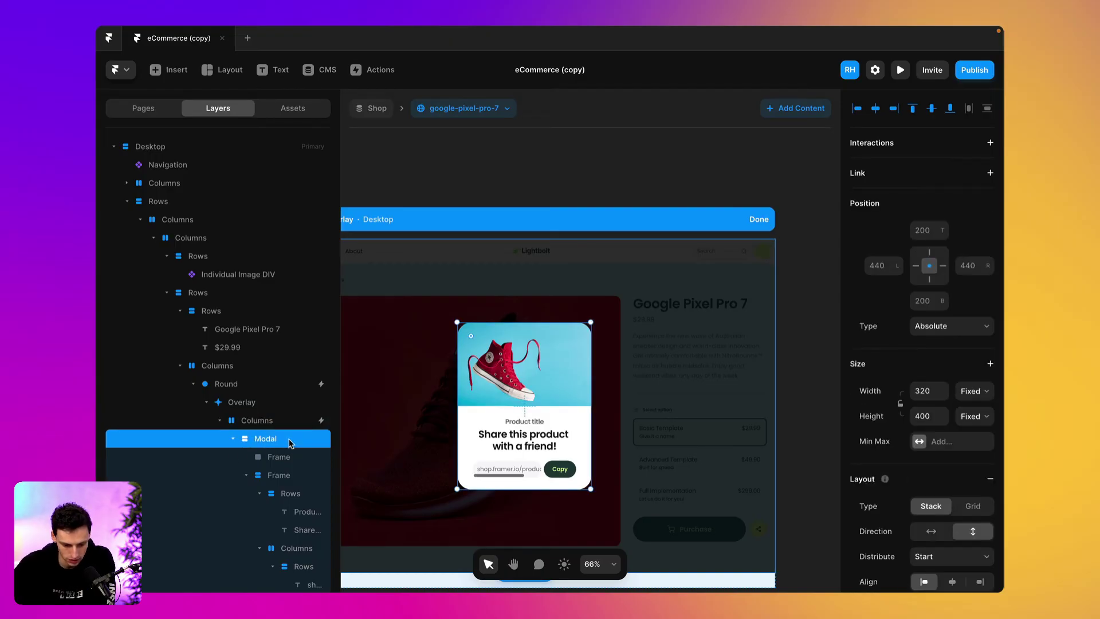
{"action": "left_click_drag", "start_coordinate": [288, 443], "coordinate": [266, 416]}
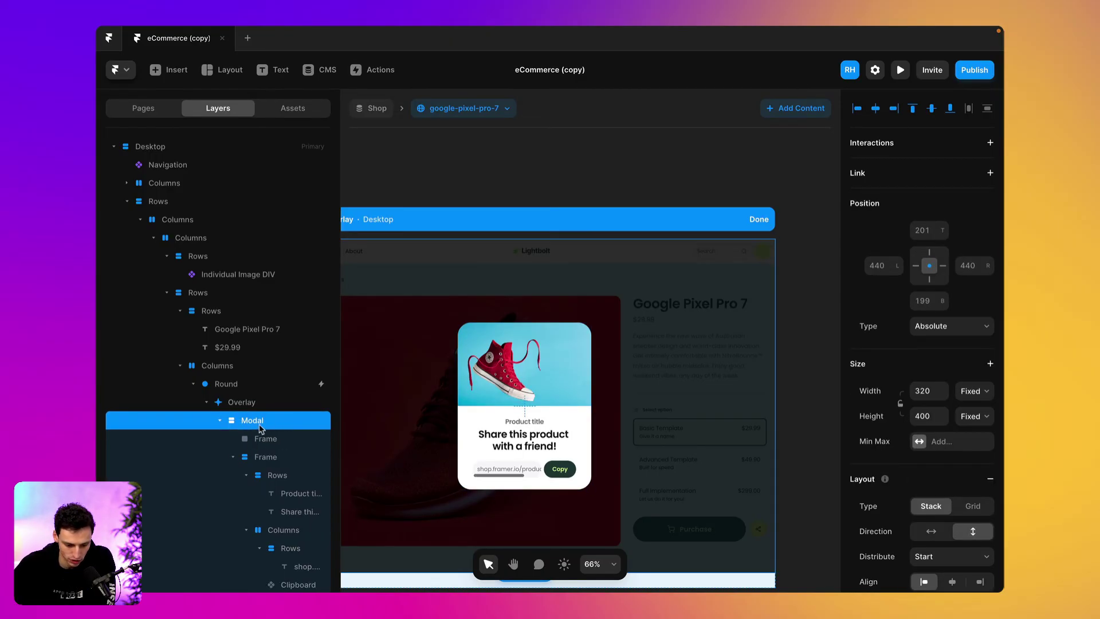
{"action": "left_click", "coordinate": [220, 421]}
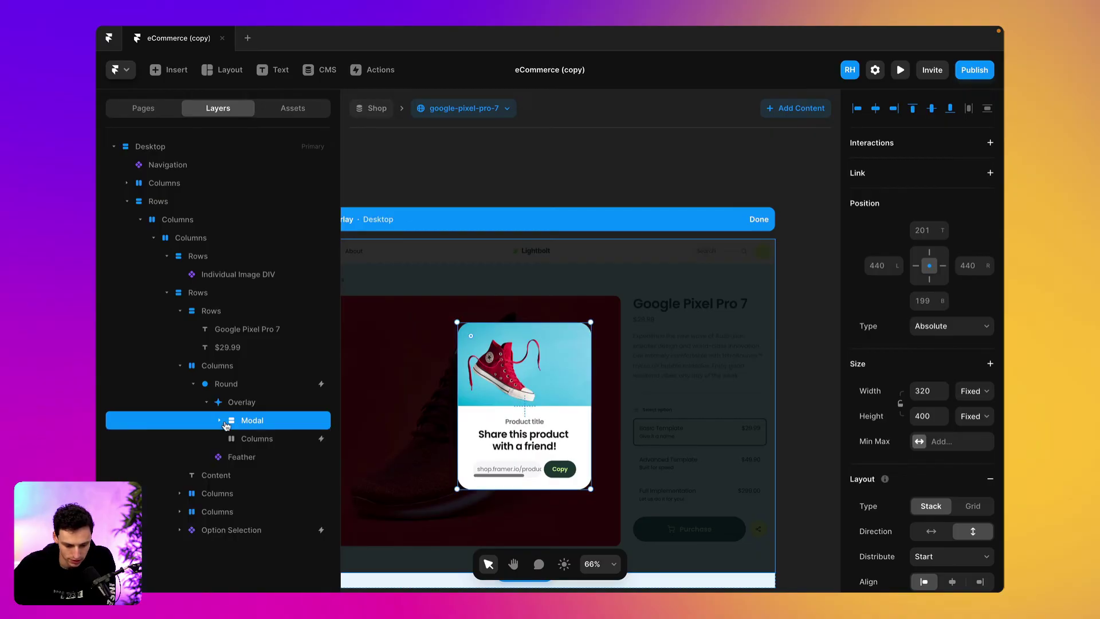
{"action": "left_click", "coordinate": [260, 443]}
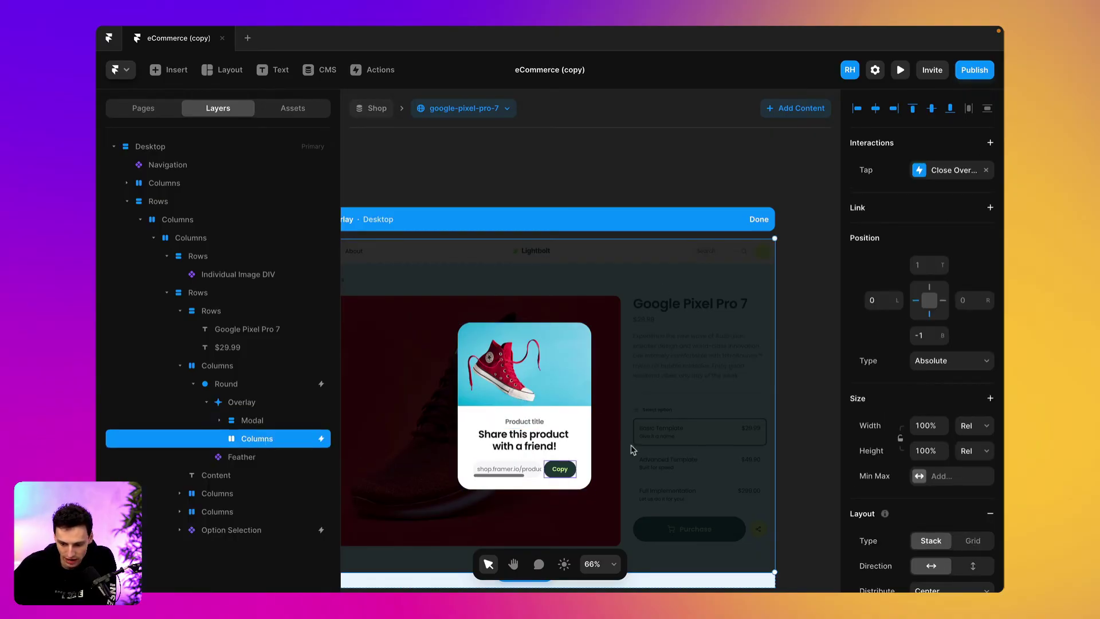
{"action": "scroll", "coordinate": [672, 424], "scroll_direction": "left", "scroll_amount": 3}
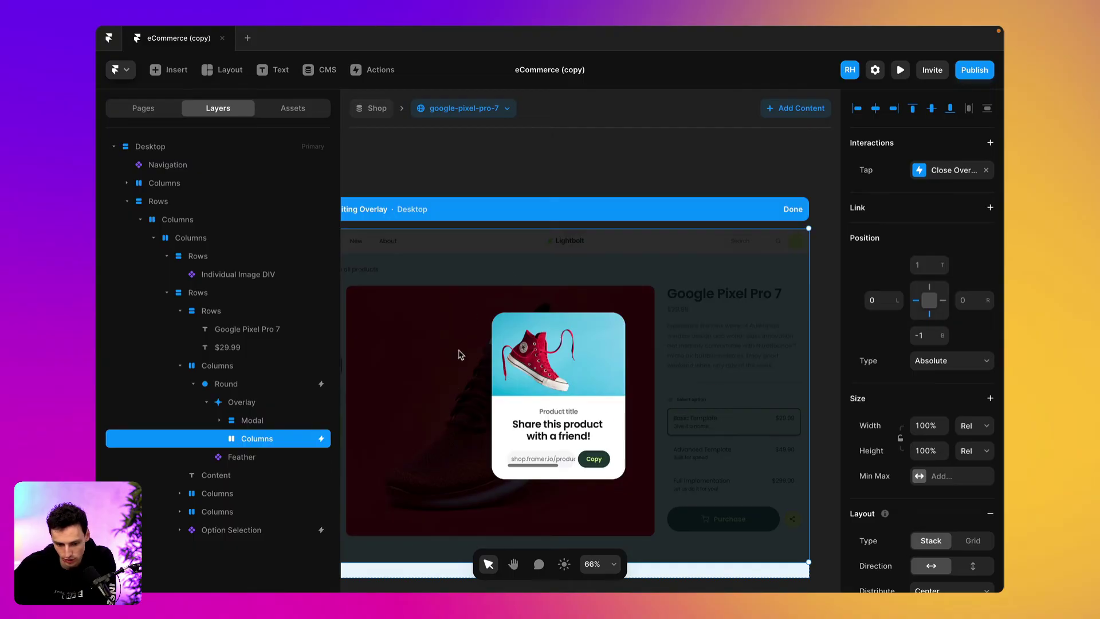
{"action": "left_click", "coordinate": [281, 420]}
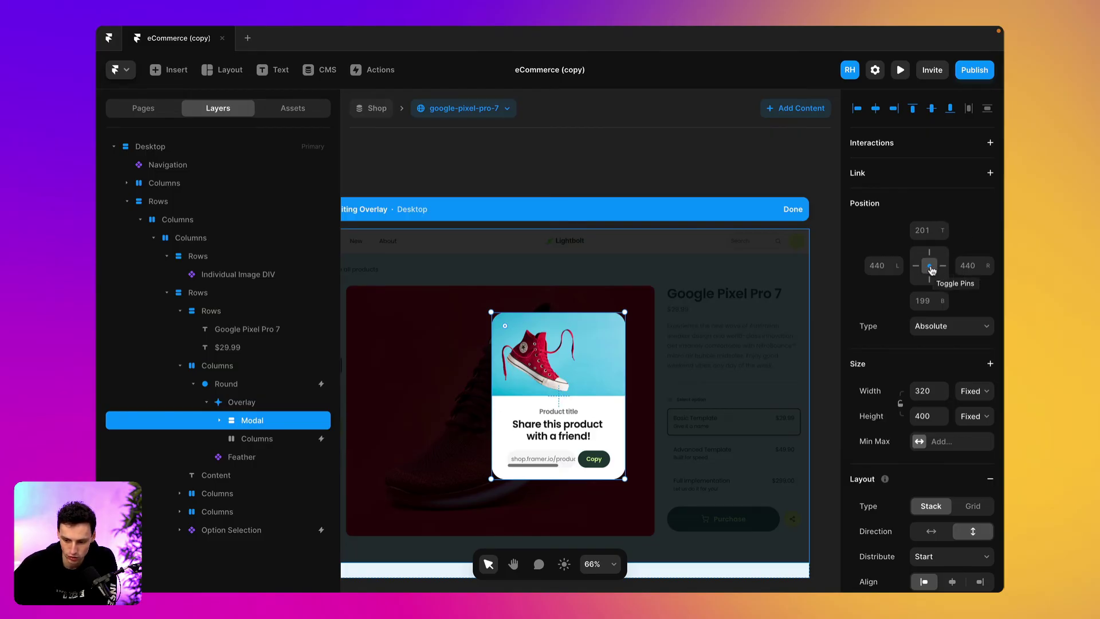
- Preview the product page and test the share overlay by selecting the modal's heading text and closing it from the backdrop
{"action": "left_click", "coordinate": [794, 210]}
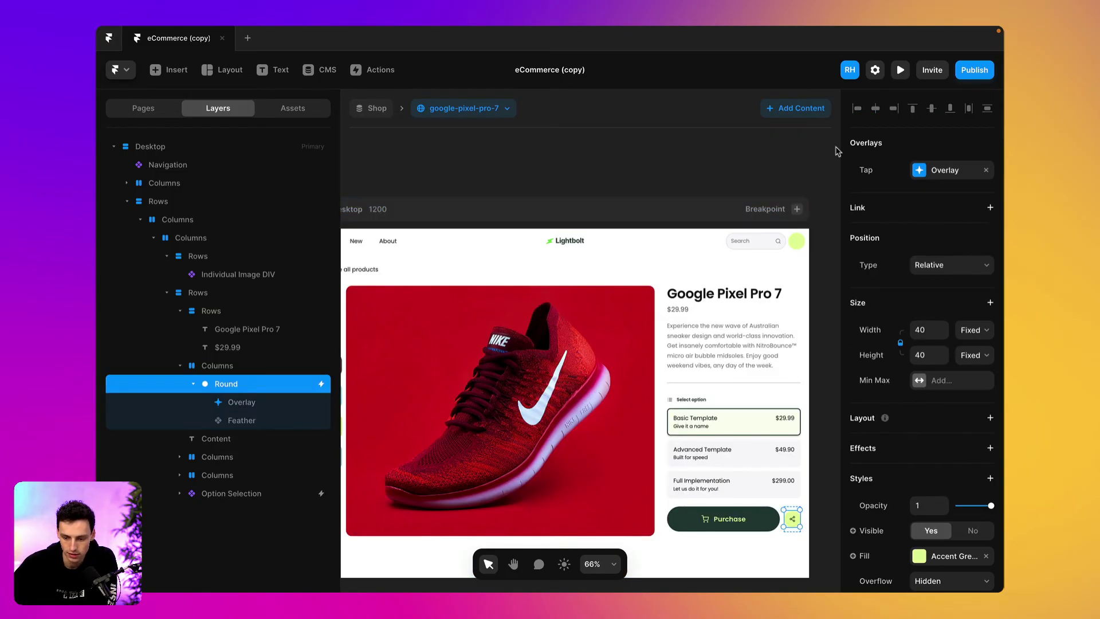
{"action": "left_click", "coordinate": [902, 74]}
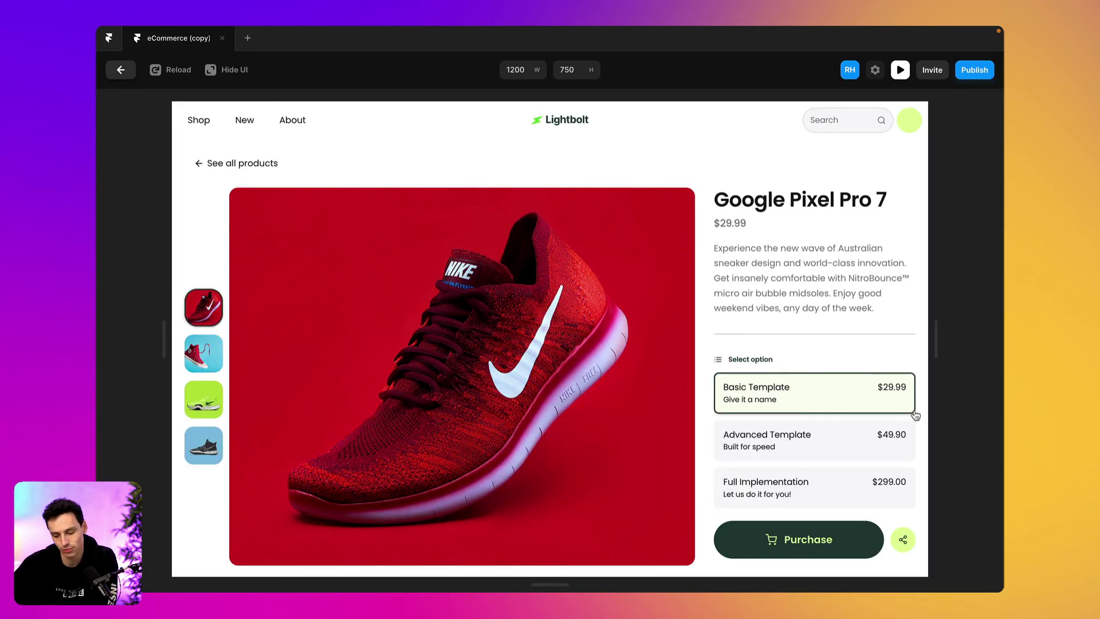
{"action": "left_click", "coordinate": [902, 539]}
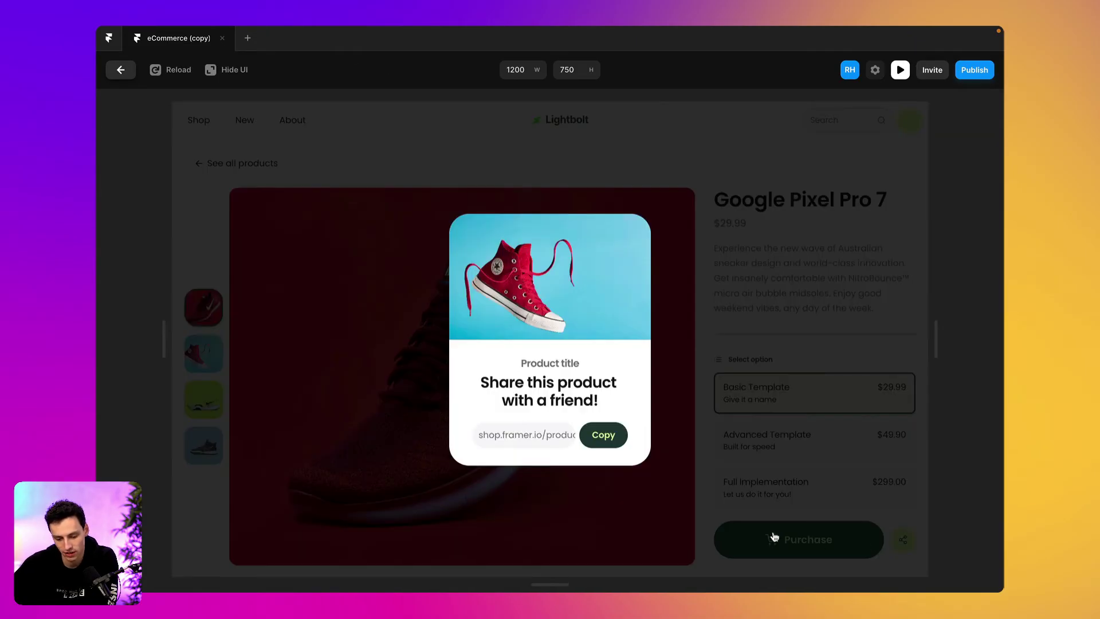
{"action": "triple_click", "coordinate": [517, 378]}
{"action": "left_click", "coordinate": [560, 399]}
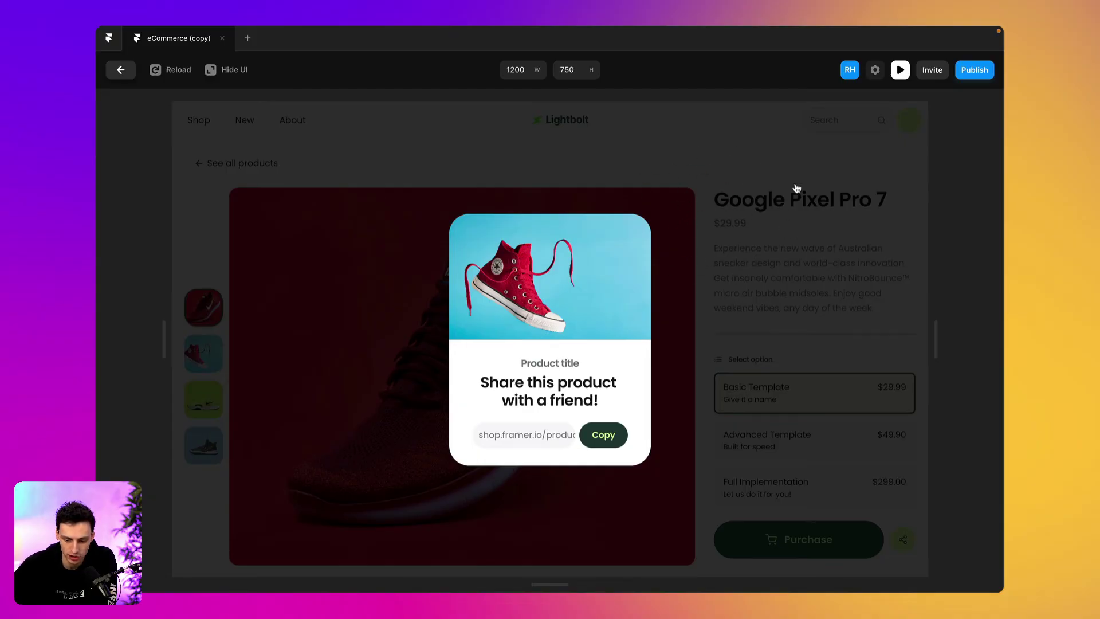
{"action": "left_click", "coordinate": [733, 334]}
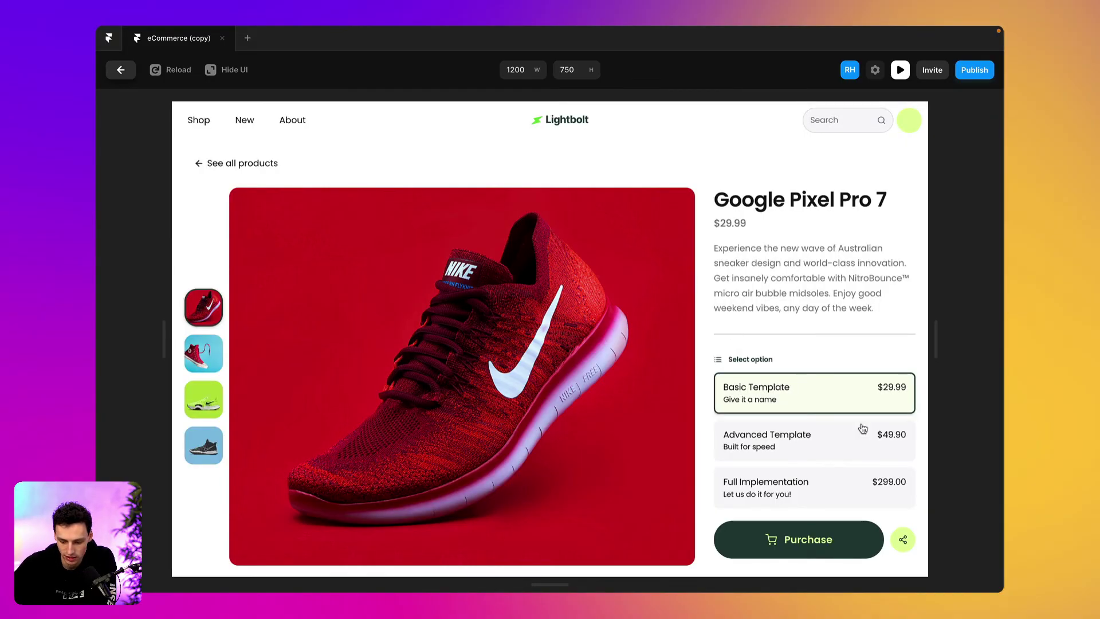
{"action": "left_click", "coordinate": [904, 540]}
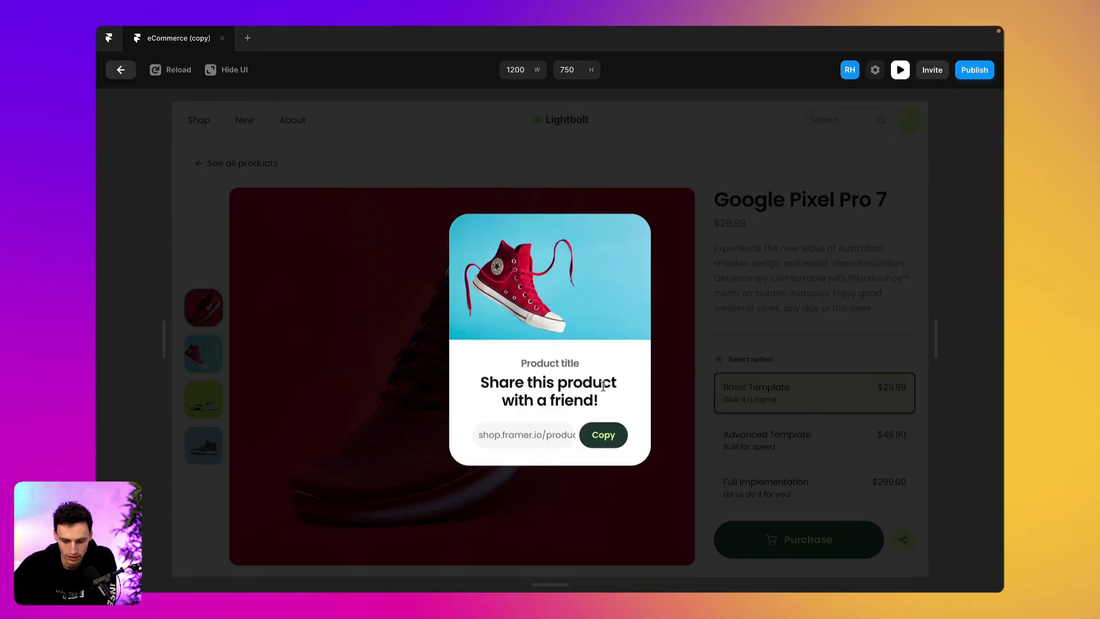
{"action": "left_click", "coordinate": [749, 367]}
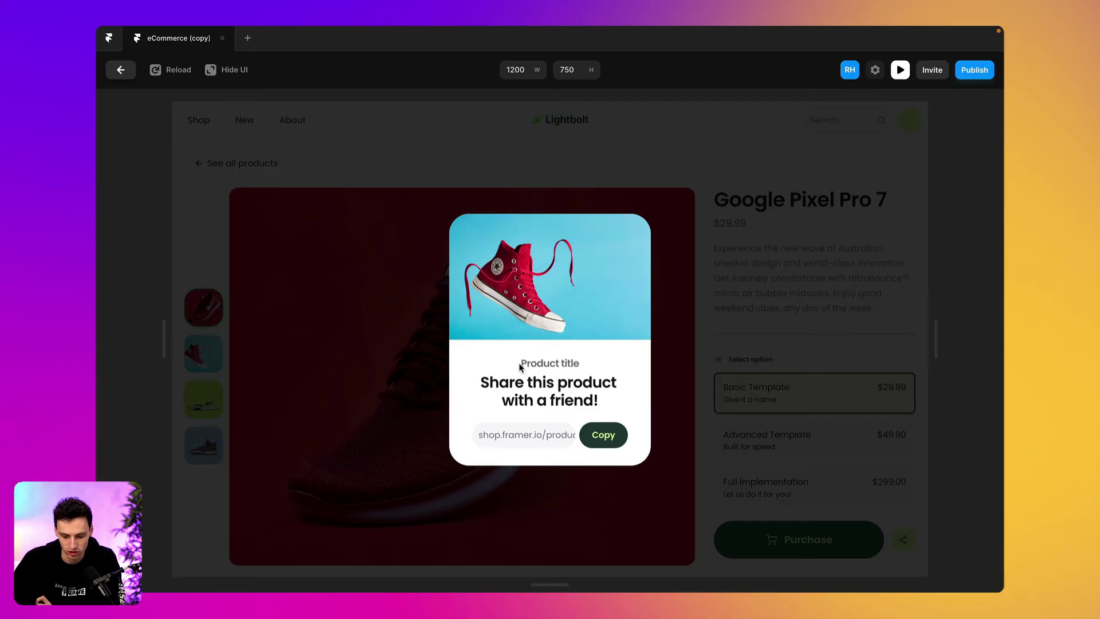
- Test selecting the modal's product title, image and link text in the preview, then return to the editor
{"action": "left_click_drag", "start_coordinate": [458, 363], "coordinate": [601, 366]}
{"action": "left_click", "coordinate": [547, 279]}
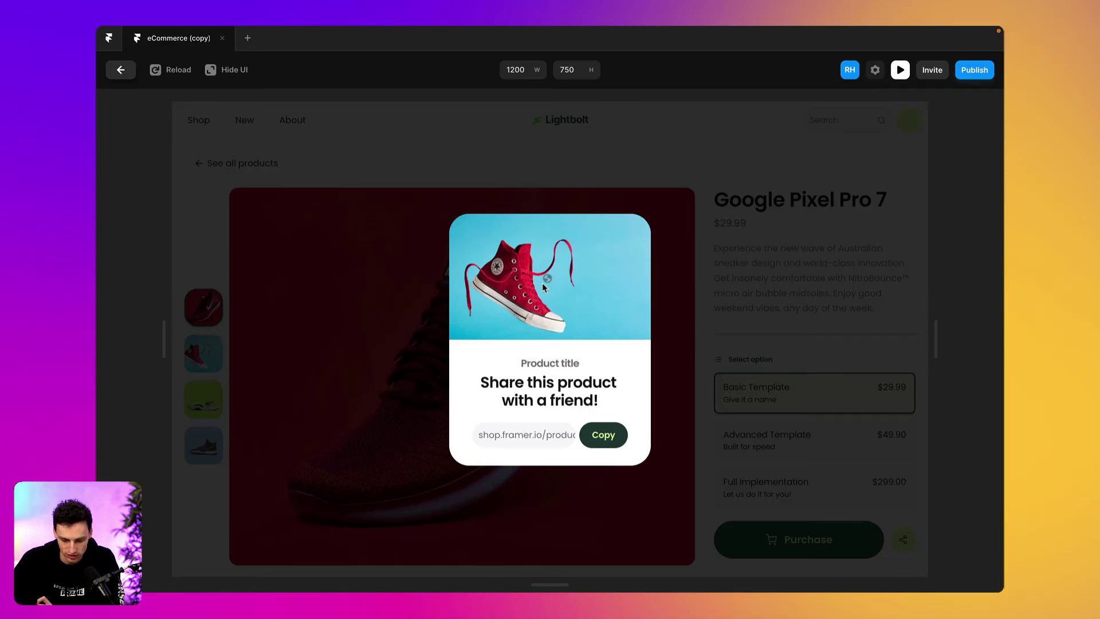
{"action": "left_click_drag", "start_coordinate": [500, 435], "coordinate": [614, 436]}
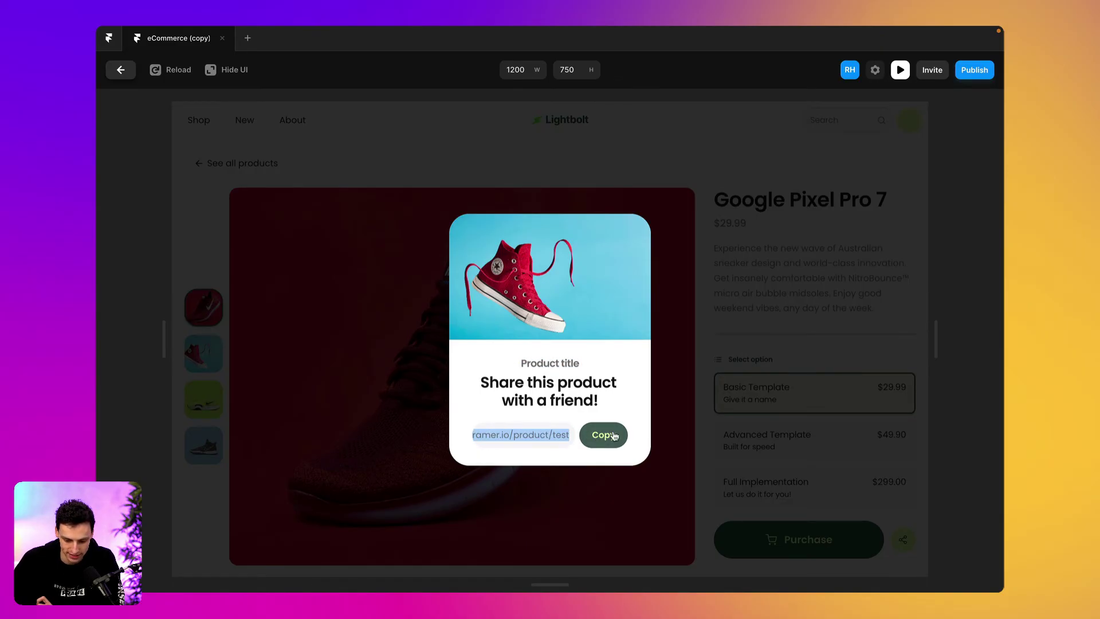
{"action": "left_click", "coordinate": [120, 69]}
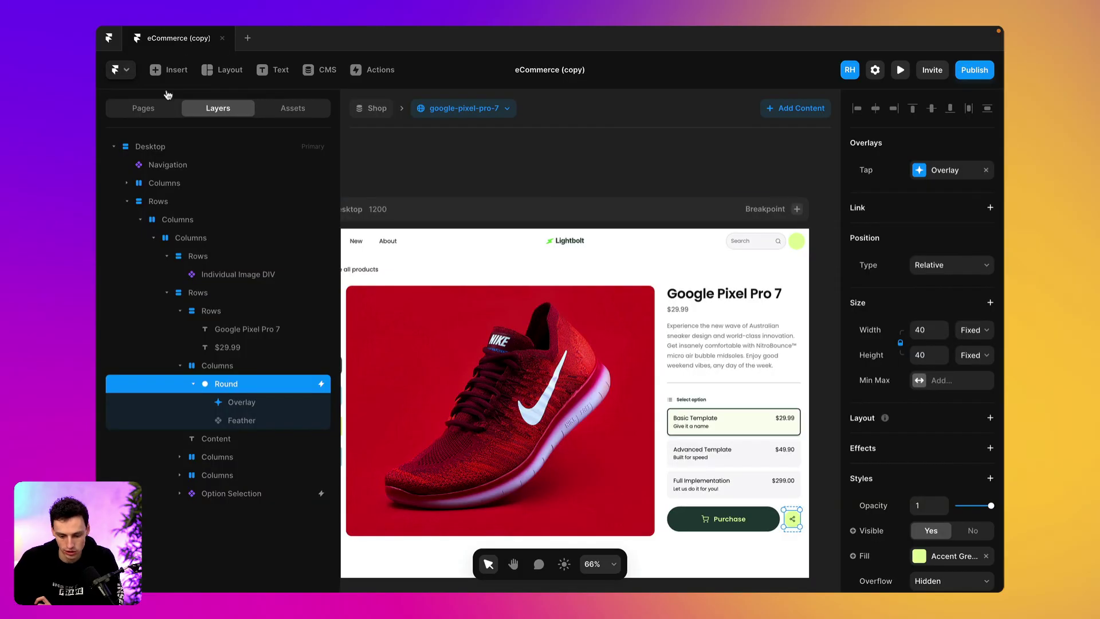
- Open the overlay for editing and bind the modal image frame's fill to the Thumbnail Photo (Main) variable
{"action": "left_click", "coordinate": [237, 400]}
{"action": "left_click", "coordinate": [547, 368]}
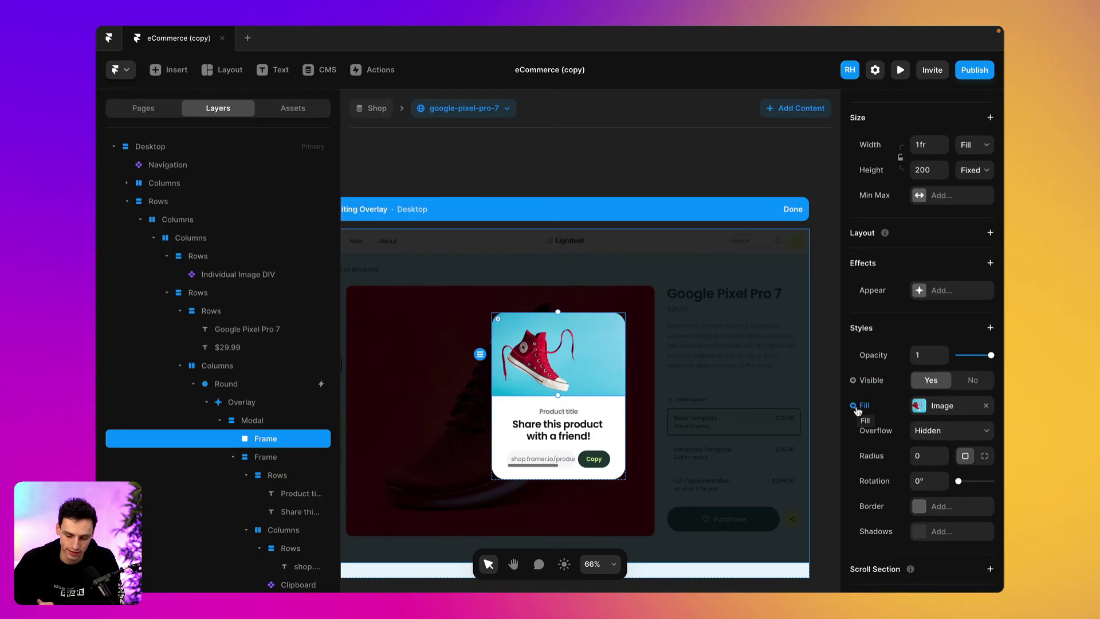
{"action": "left_click", "coordinate": [856, 409]}
{"action": "mouse_move", "coordinate": [873, 422]}
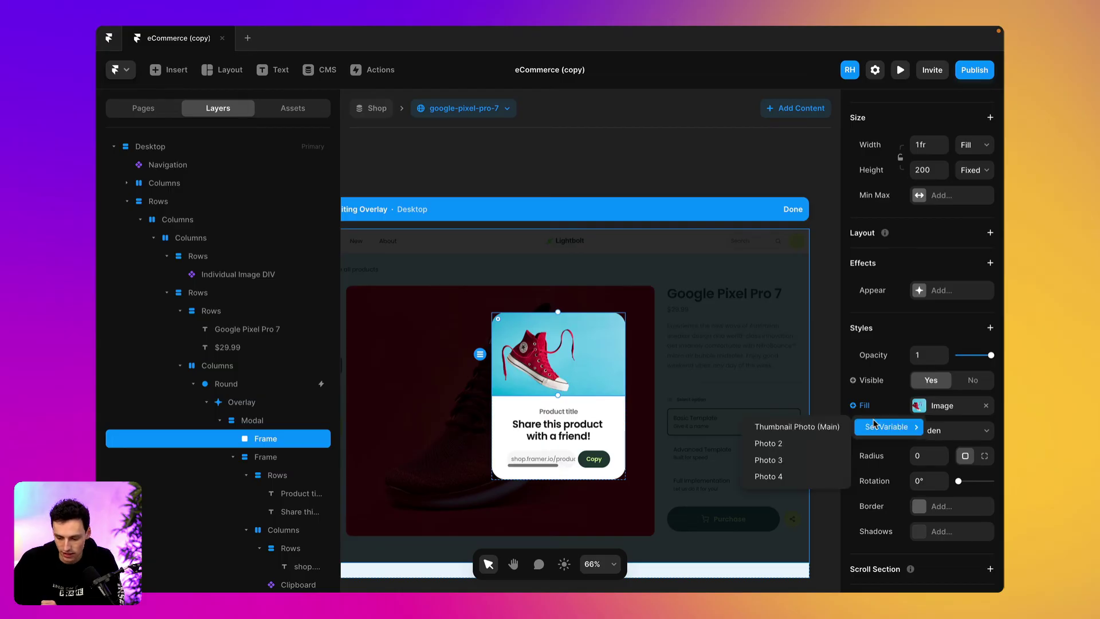
{"action": "left_click", "coordinate": [825, 429]}
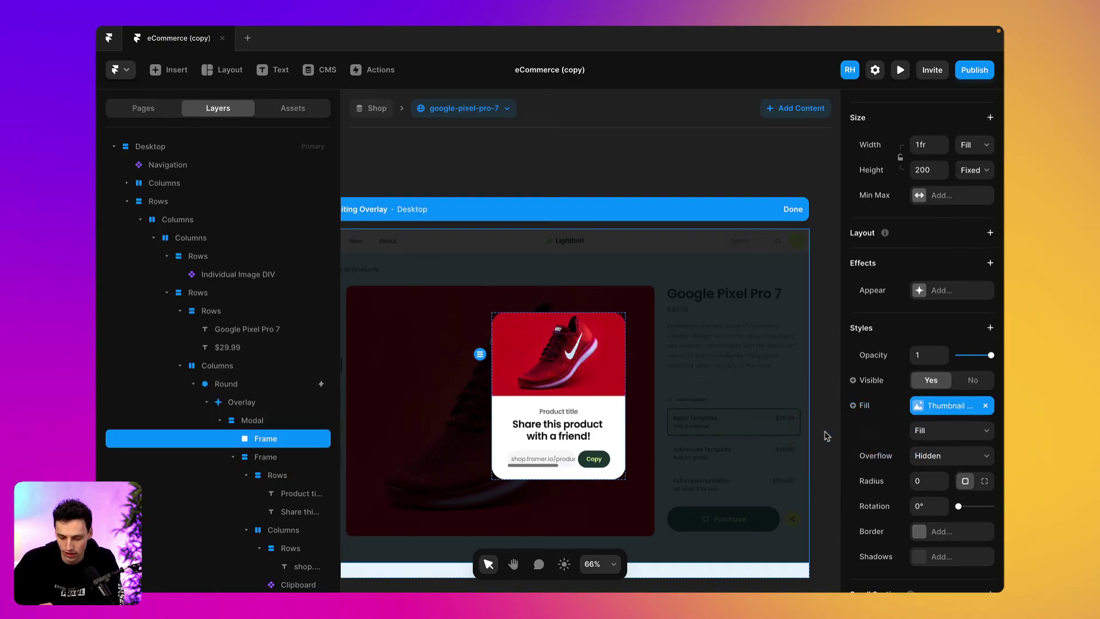
- Bind the content of the modal's "Product title" text to the Title variable
{"action": "left_click", "coordinate": [573, 412]}
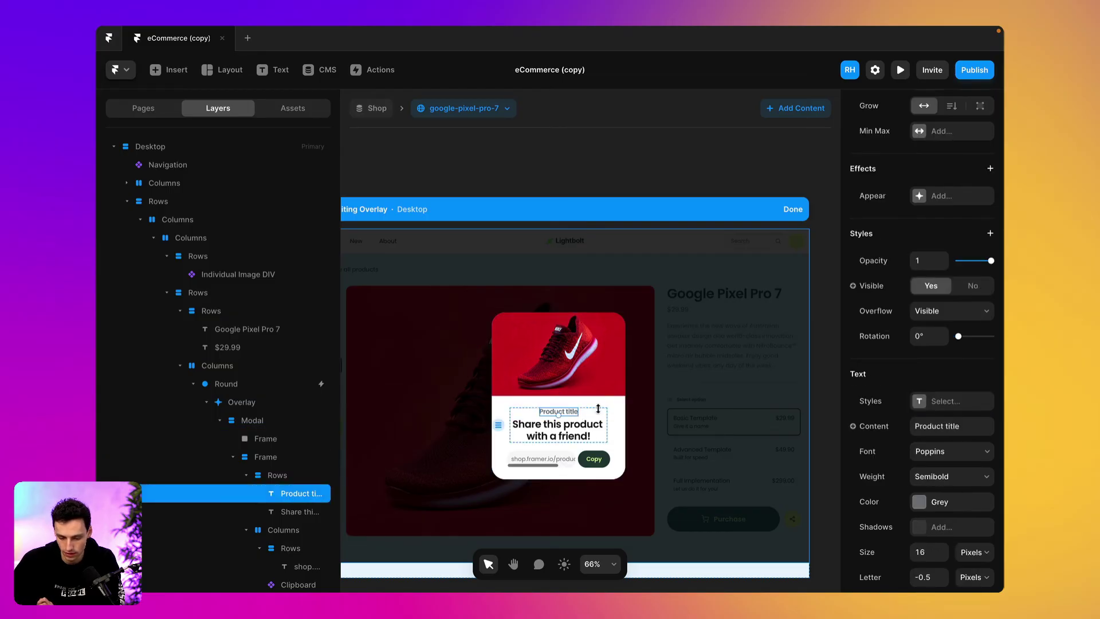
{"action": "left_click", "coordinate": [876, 428]}
{"action": "mouse_move", "coordinate": [883, 445]}
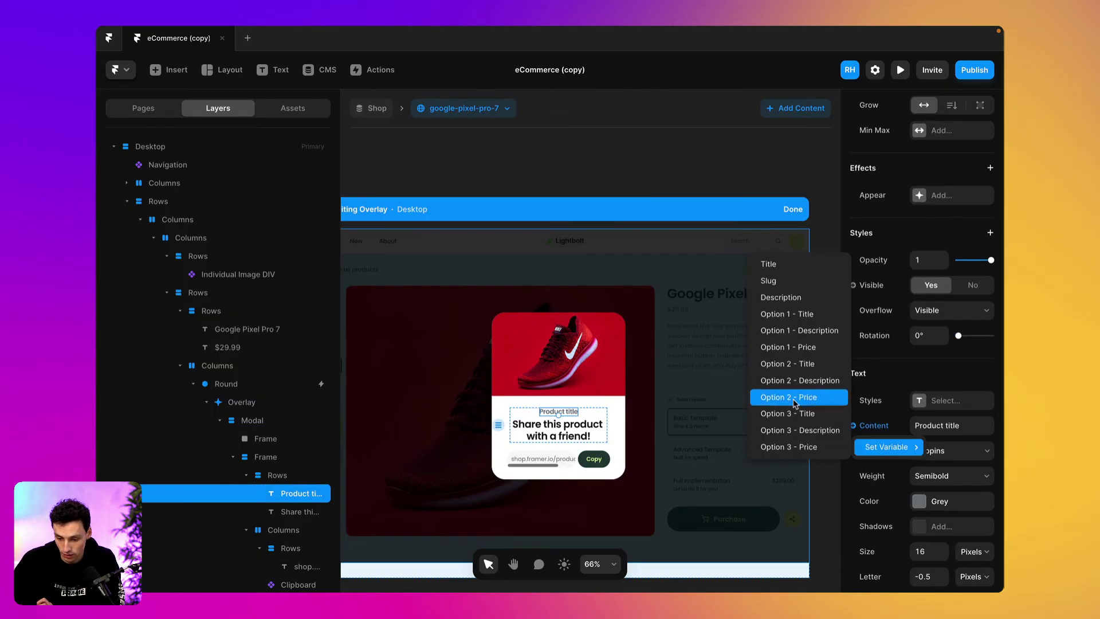
{"action": "left_click", "coordinate": [779, 266]}
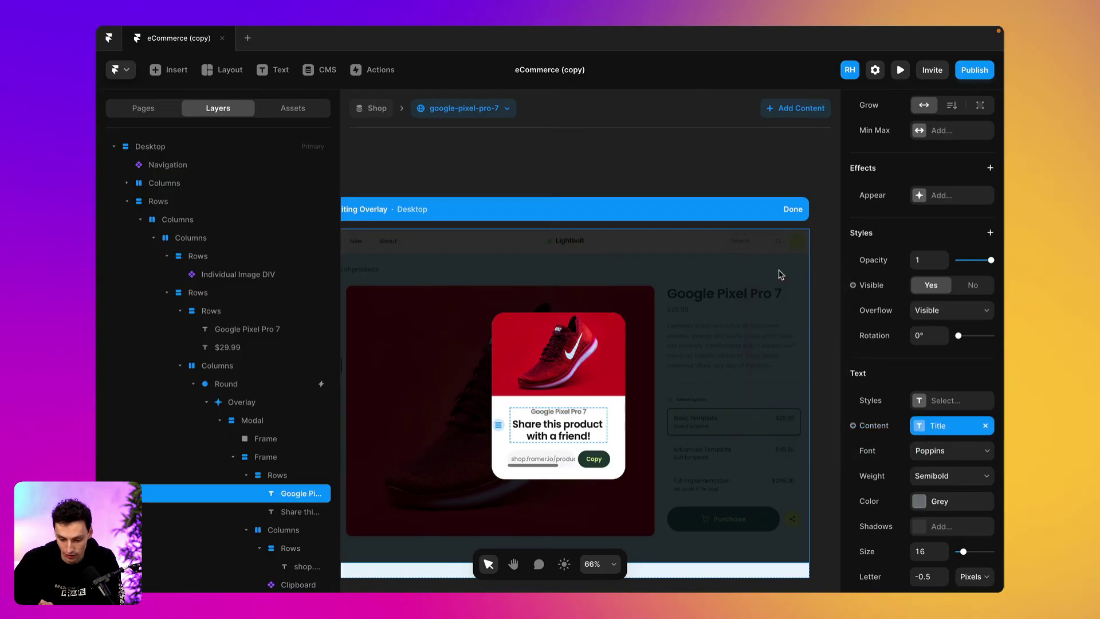
- Bind the content of the modal's link text to the Slug variable
{"action": "left_click", "coordinate": [565, 460]}
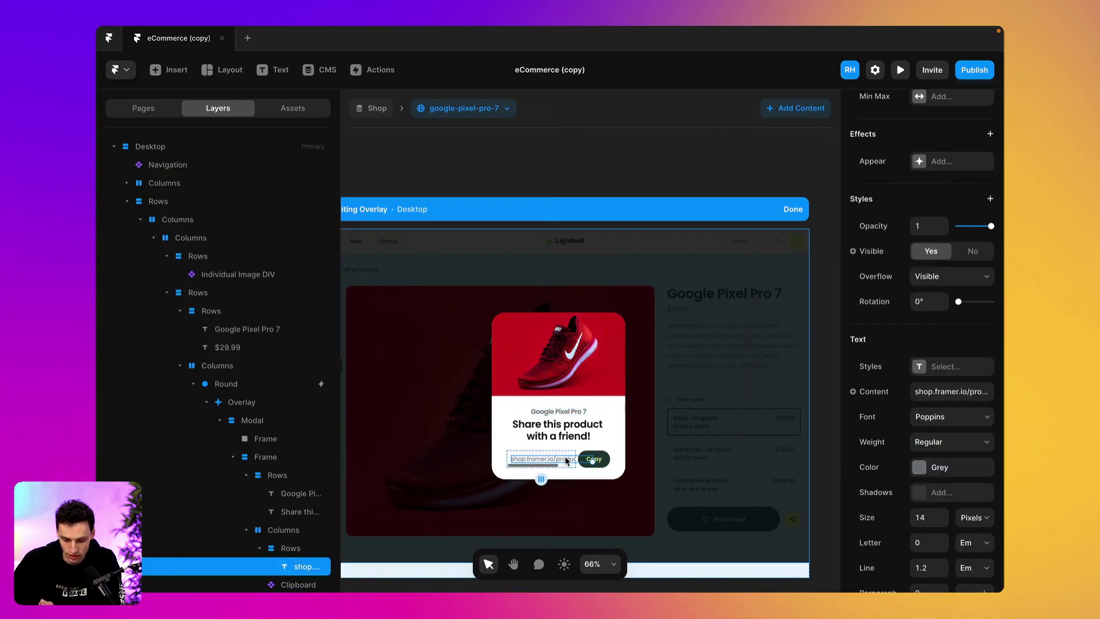
{"action": "scroll", "coordinate": [565, 459], "scroll_direction": "up", "scroll_amount": 5}
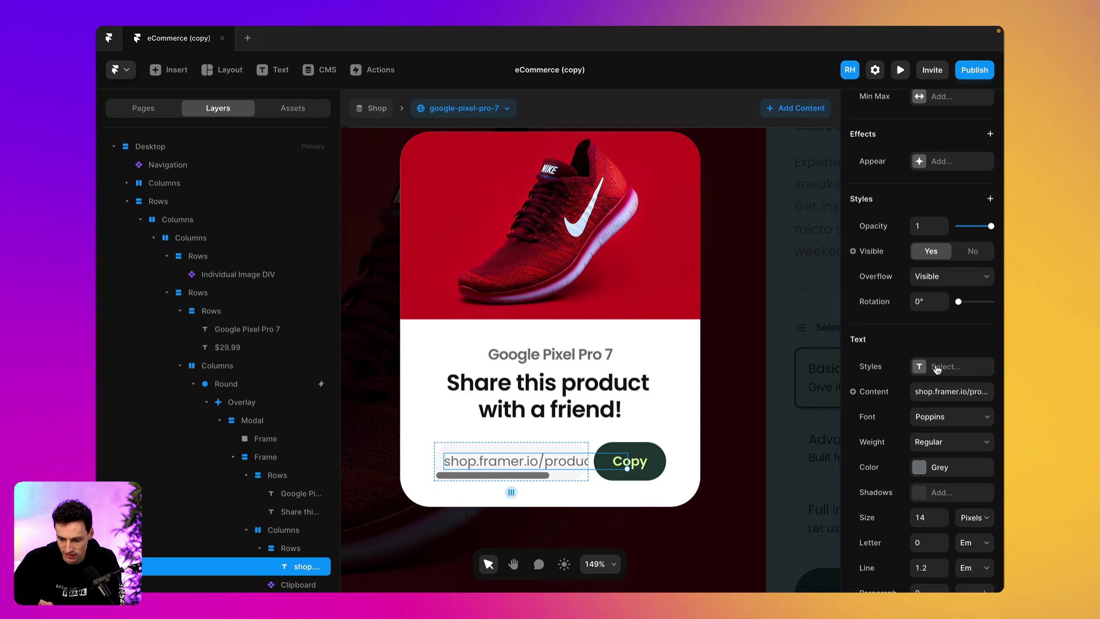
{"action": "left_click", "coordinate": [852, 391]}
{"action": "mouse_move", "coordinate": [871, 412]}
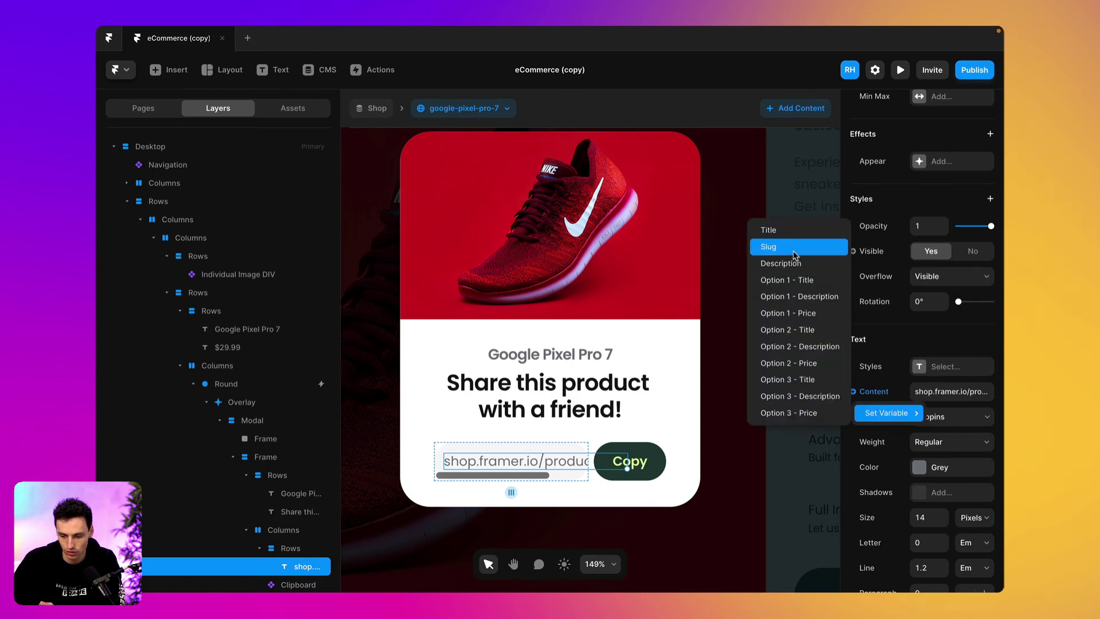
{"action": "left_click", "coordinate": [796, 254]}
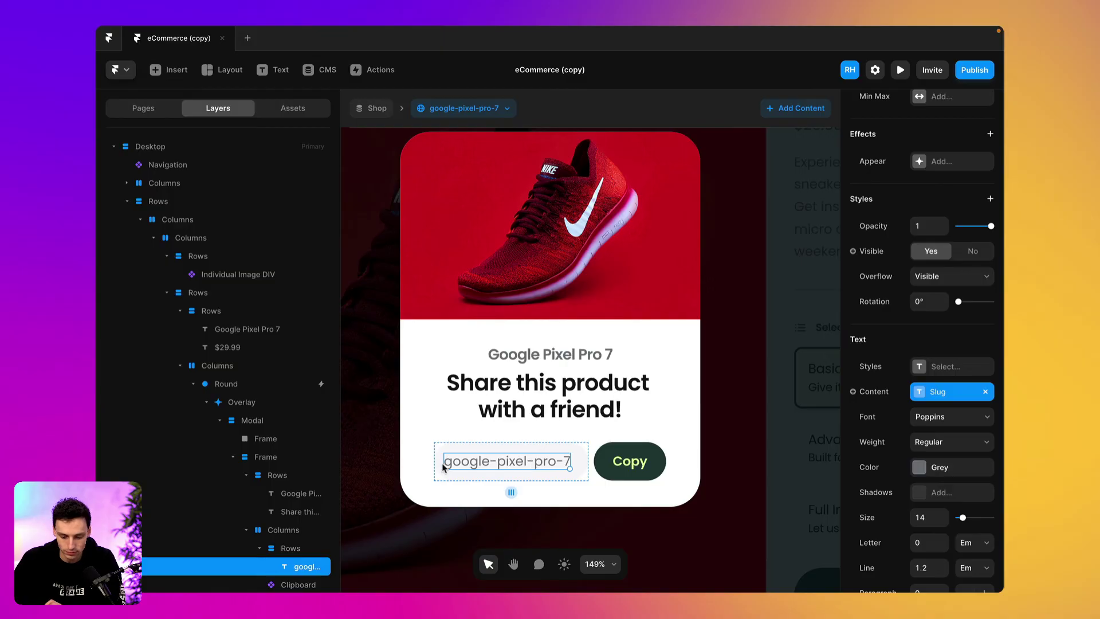
- Duplicate the slug text inside the modal's link field
{"action": "left_click", "coordinate": [574, 454]}
{"action": "left_click", "coordinate": [550, 465]}
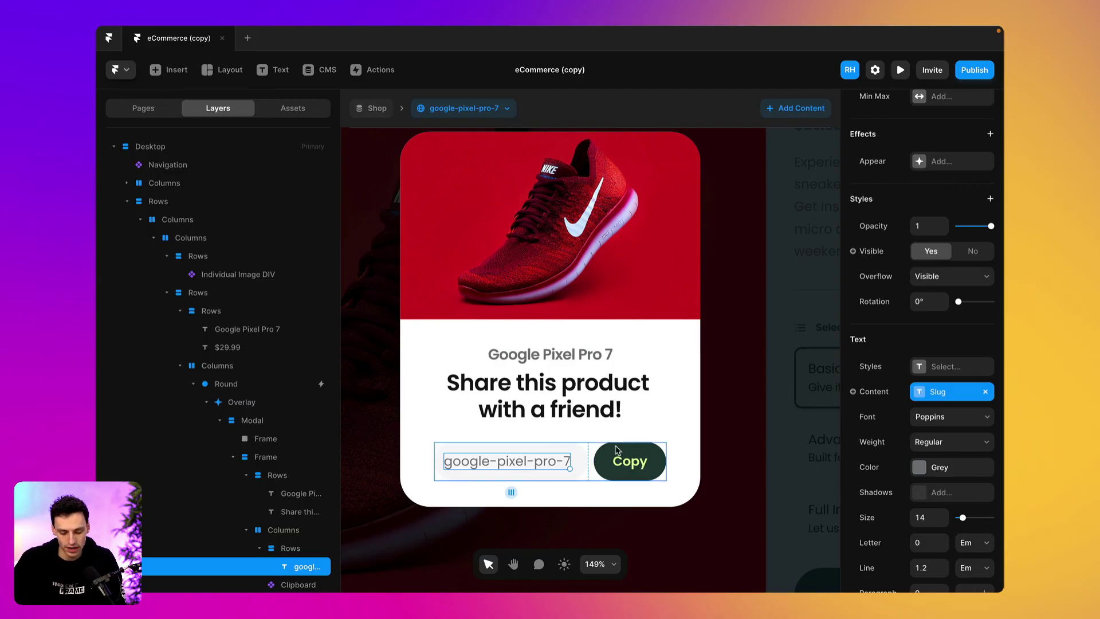
{"action": "key", "text": "ctrl+d"}
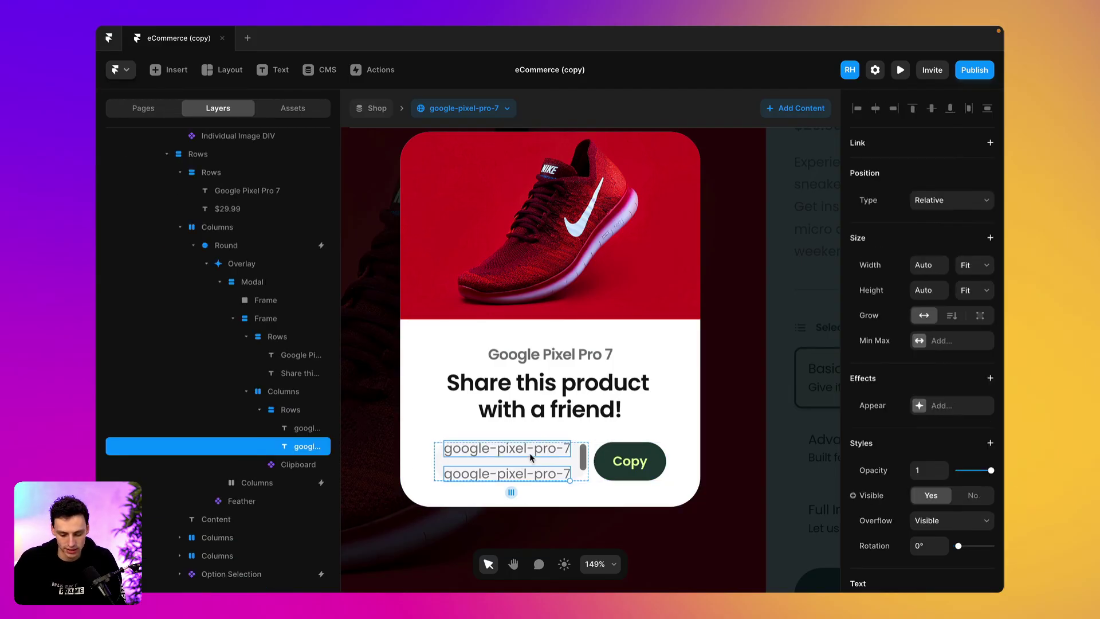
- Set the link field's stack direction to horizontal and reduce the gap between its two texts to 3
{"action": "left_click", "coordinate": [288, 413]}
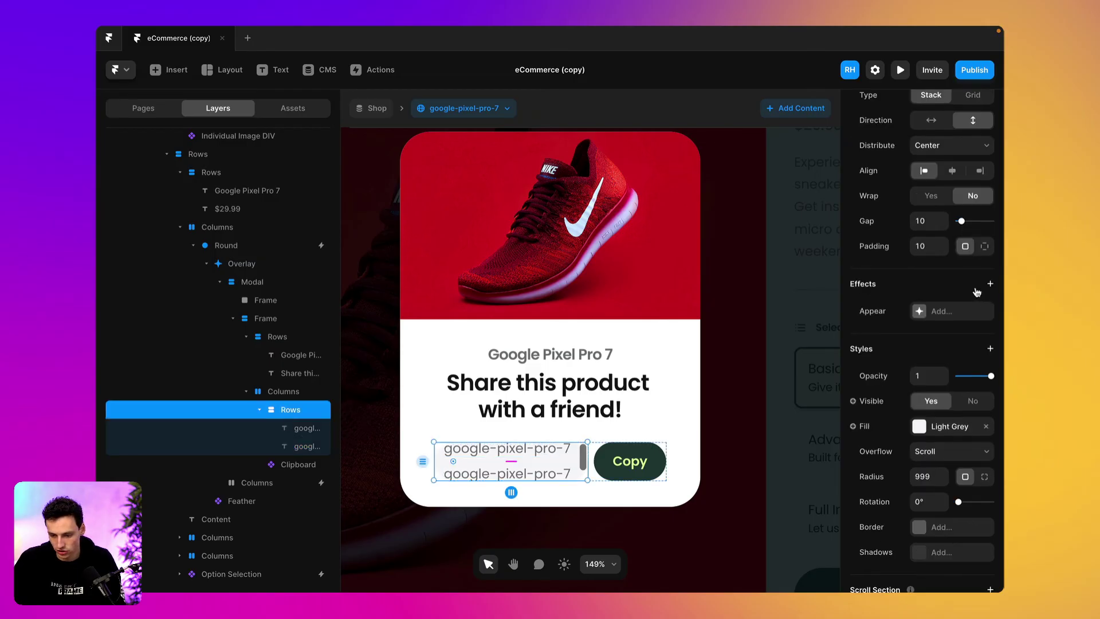
{"action": "scroll", "coordinate": [976, 295], "scroll_direction": "up", "scroll_amount": 1}
{"action": "left_click", "coordinate": [932, 176]}
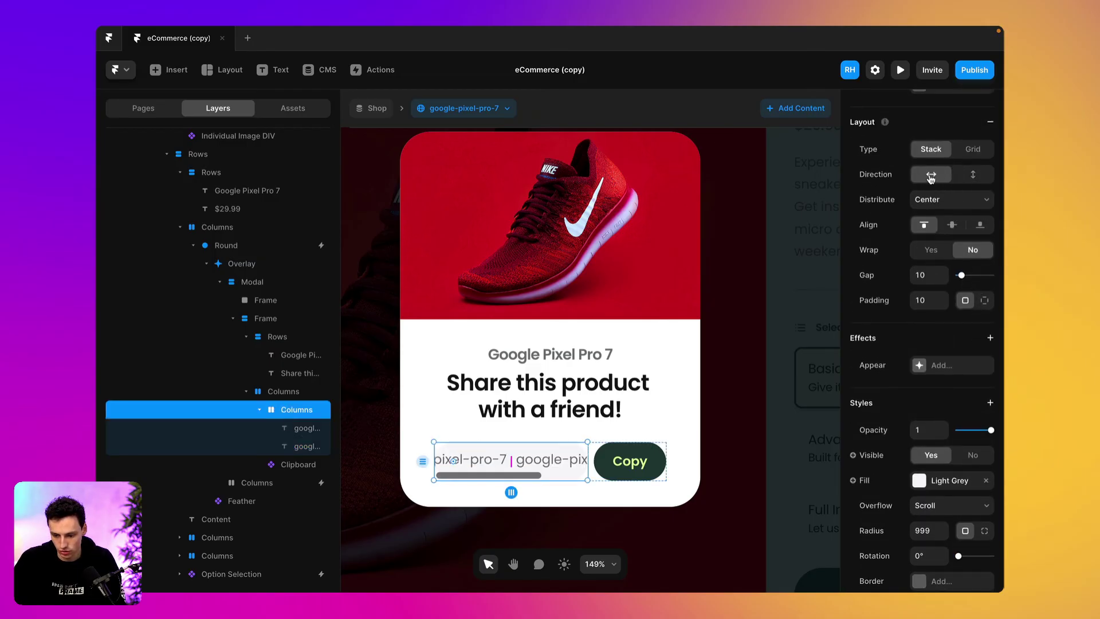
{"action": "left_click_drag", "start_coordinate": [510, 460], "coordinate": [490, 463]}
- Unbind the first text in the link field from the Slug variable and change its content to "shop.framer.io/product/"
{"action": "left_click", "coordinate": [486, 463]}
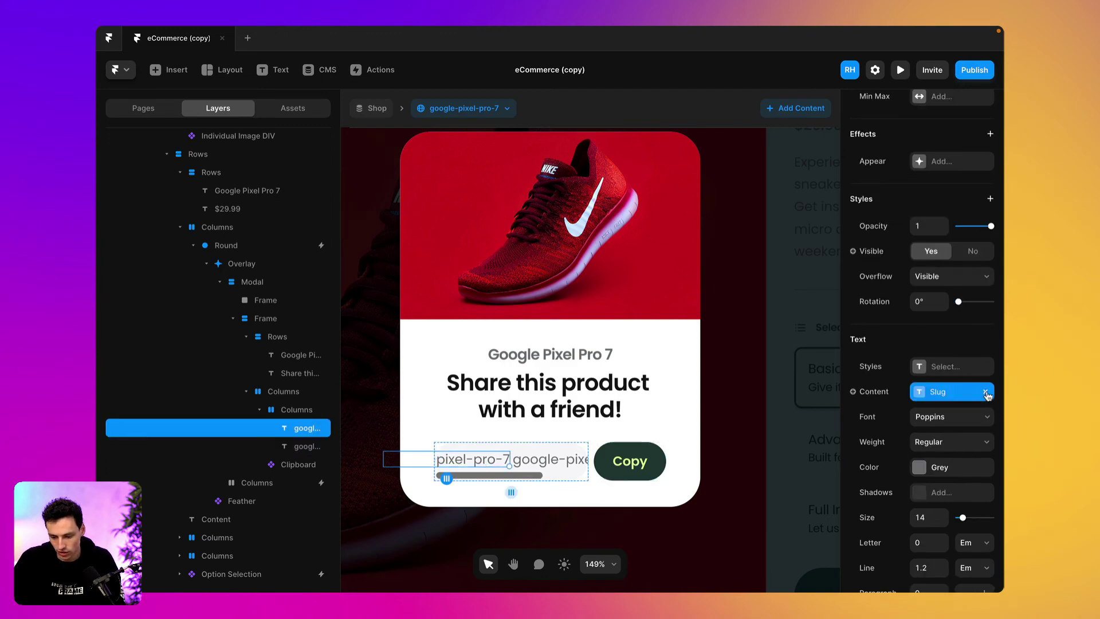
{"action": "left_click", "coordinate": [985, 393]}
{"action": "double_click", "coordinate": [480, 465]}
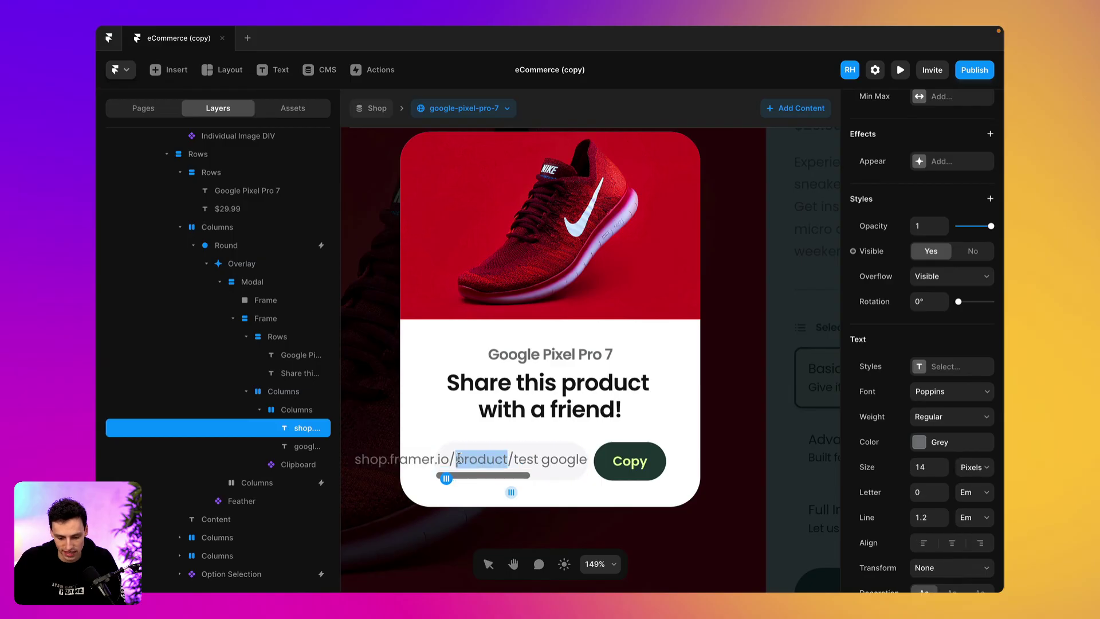
{"action": "left_click_drag", "start_coordinate": [514, 453], "coordinate": [536, 454]}
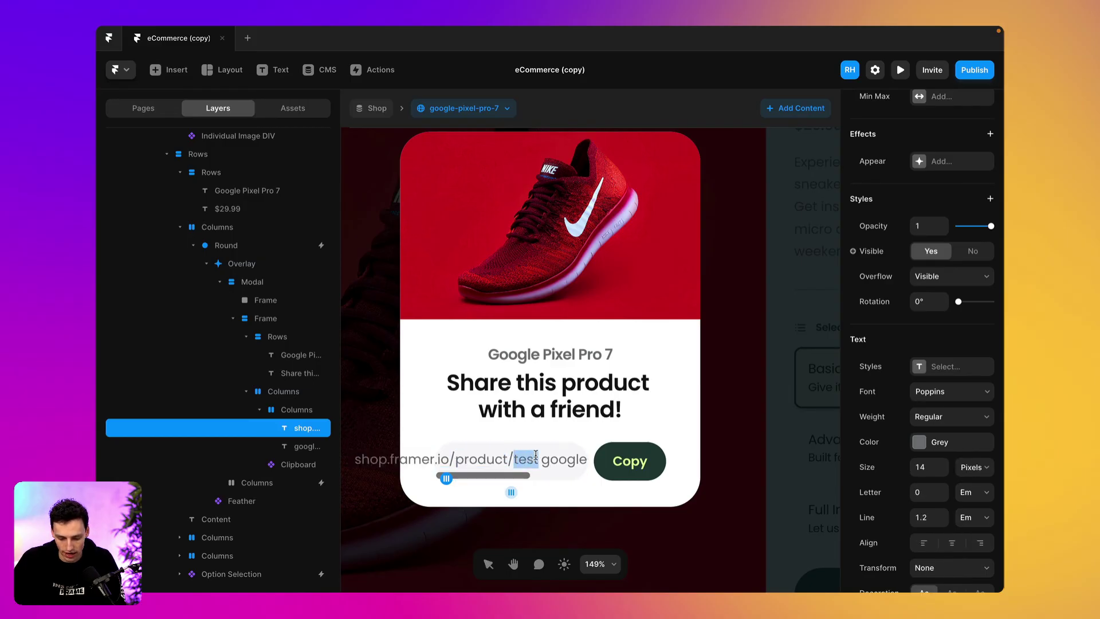
{"action": "key", "text": "BackSpace"}
{"action": "key", "text": "BackSpace"}
{"action": "type", "text": "/"}
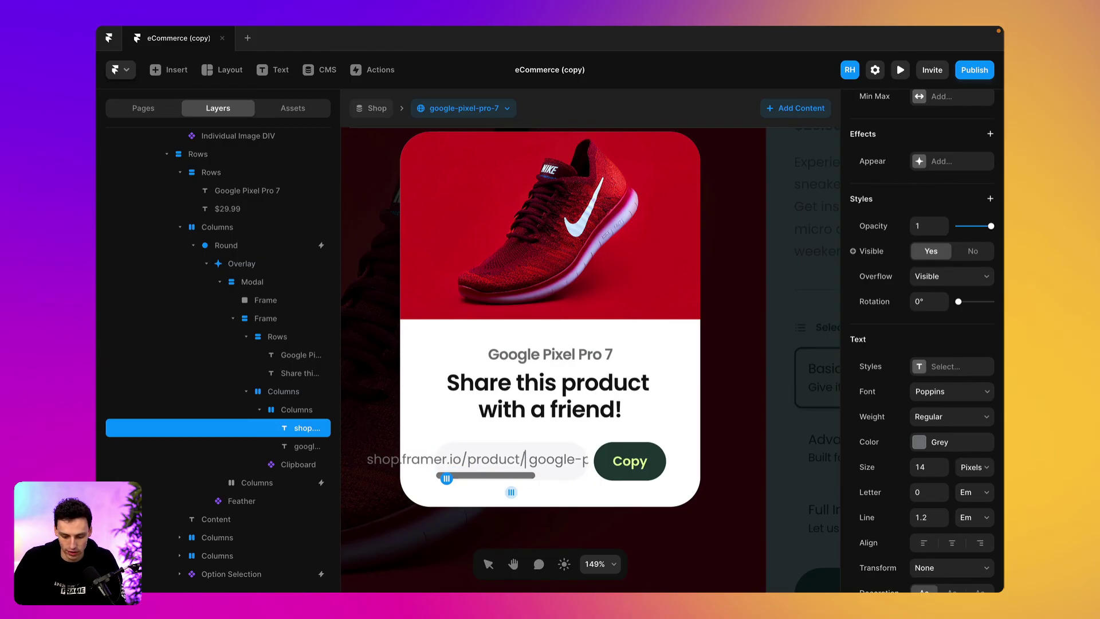
{"action": "key", "text": "Escape"}
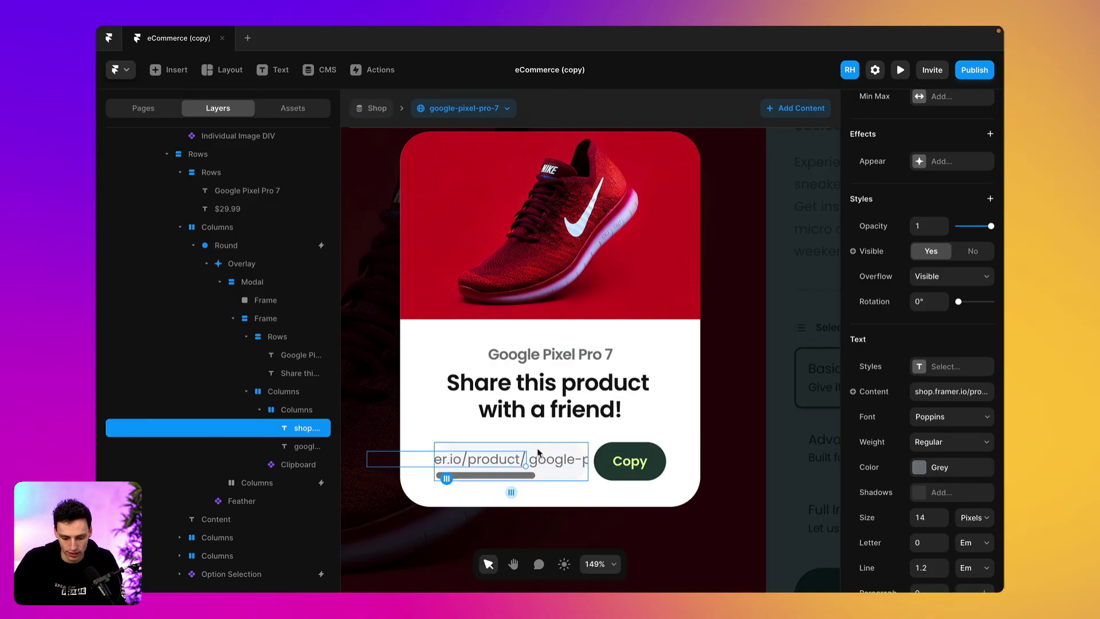
- Set the distribution of the link field's stack to Start
{"action": "key", "text": "Escape"}
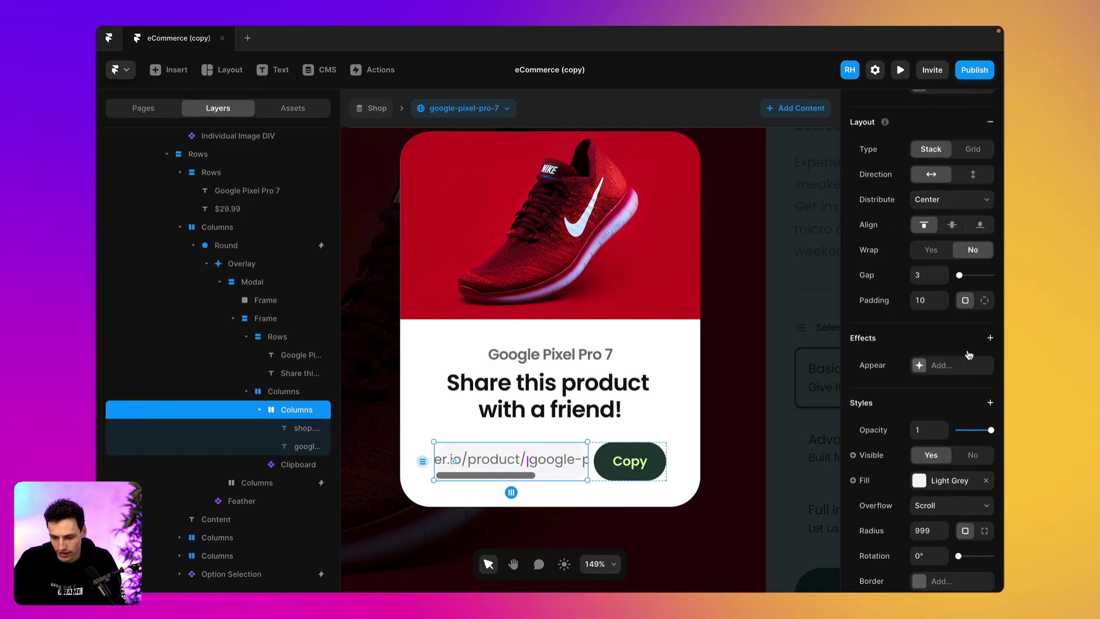
{"action": "left_click", "coordinate": [940, 205]}
{"action": "left_click", "coordinate": [929, 186]}
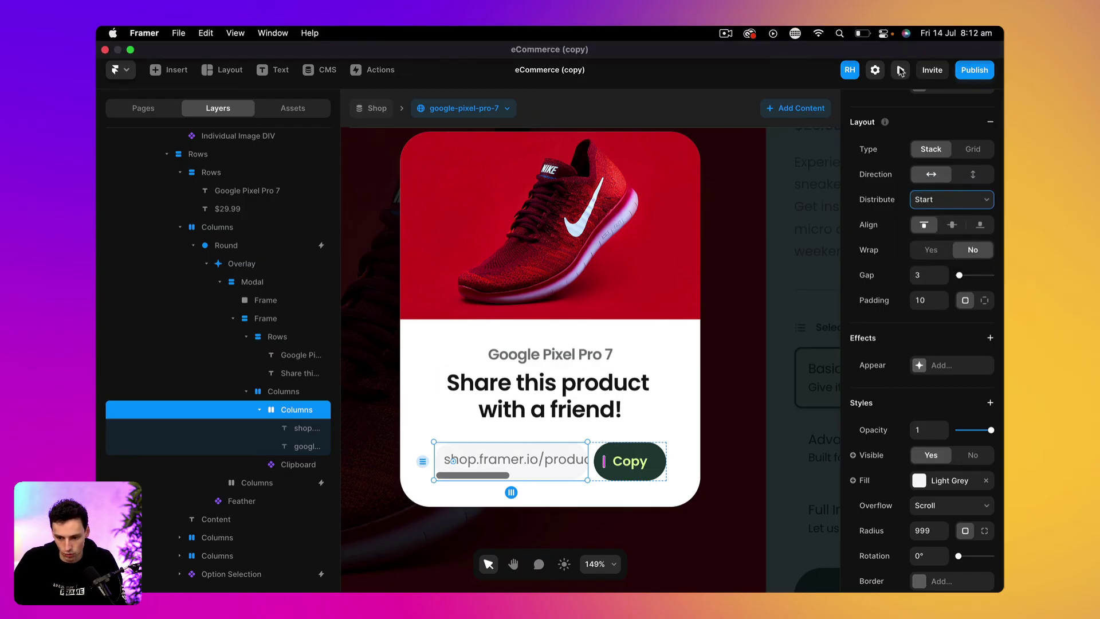
- Preview the product page, open the share modal and examine the full link by scrolling through the link field
{"action": "left_click", "coordinate": [900, 70]}
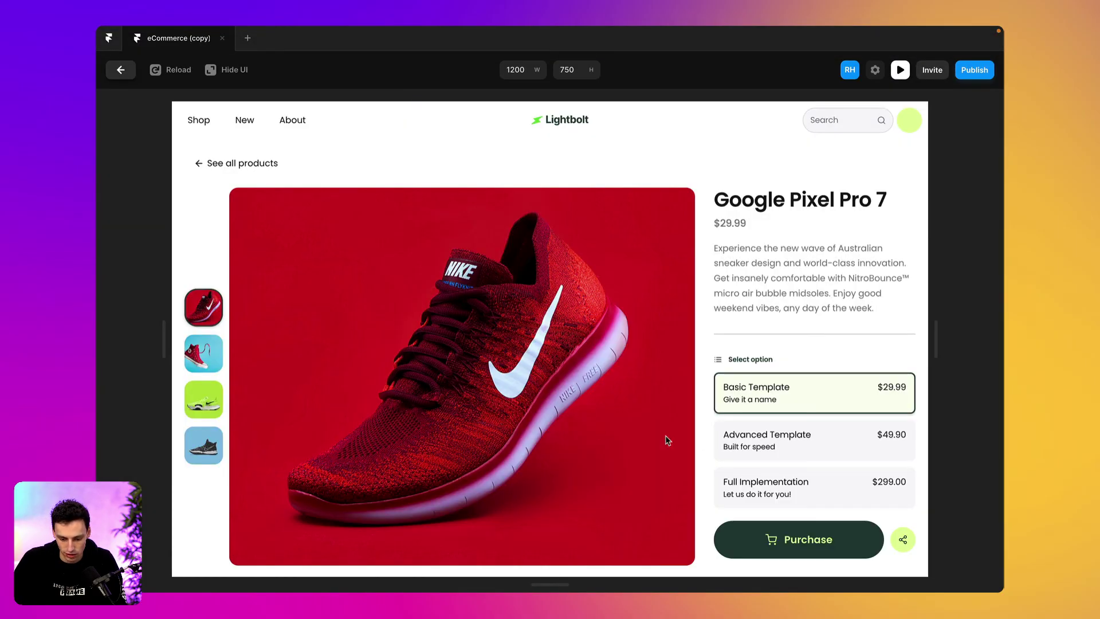
{"action": "left_click", "coordinate": [902, 540]}
{"action": "left_click_drag", "start_coordinate": [523, 434], "coordinate": [564, 433]}
{"action": "scroll", "coordinate": [567, 434], "scroll_direction": "right", "scroll_amount": 3}
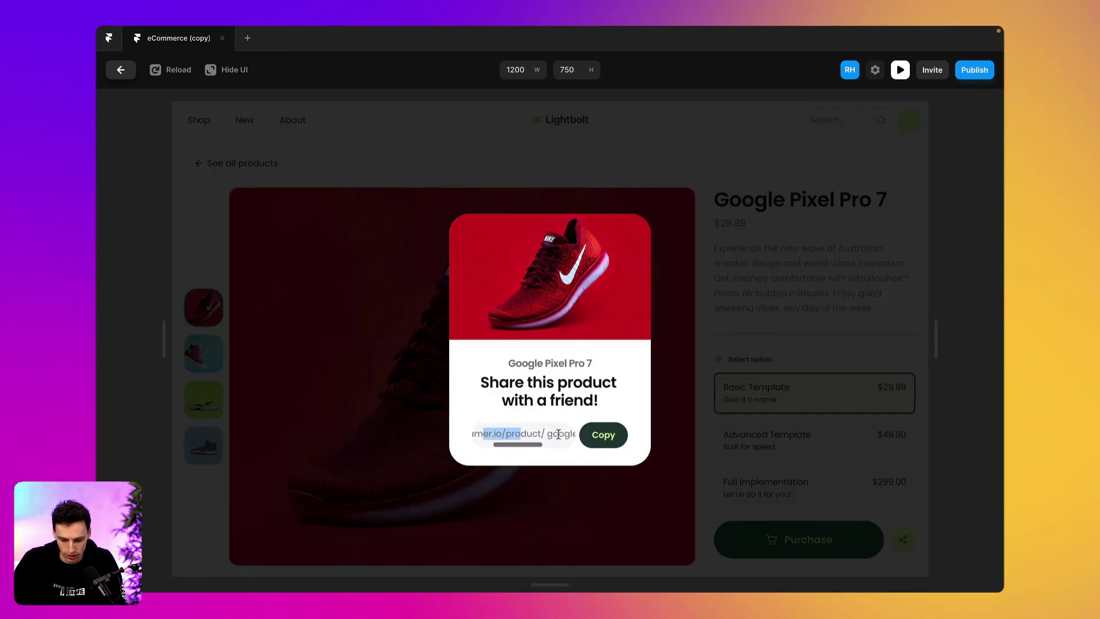
{"action": "left_click", "coordinate": [534, 434]}
{"action": "scroll", "coordinate": [534, 434], "scroll_direction": "right", "scroll_amount": 2}
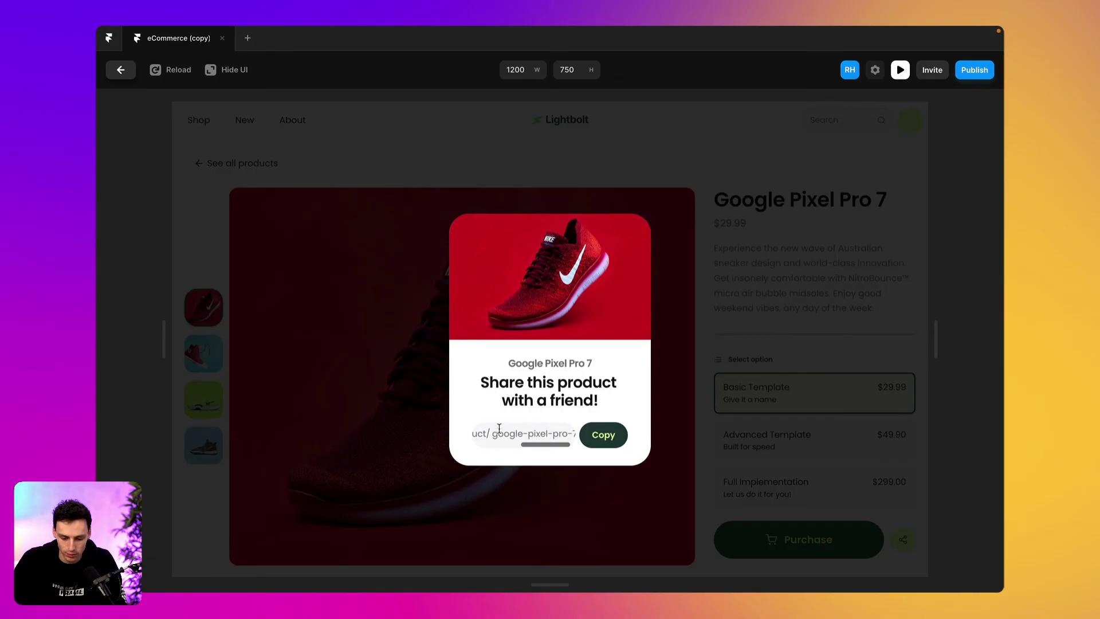
{"action": "left_click_drag", "start_coordinate": [500, 434], "coordinate": [576, 436]}
{"action": "left_click", "coordinate": [533, 434]}
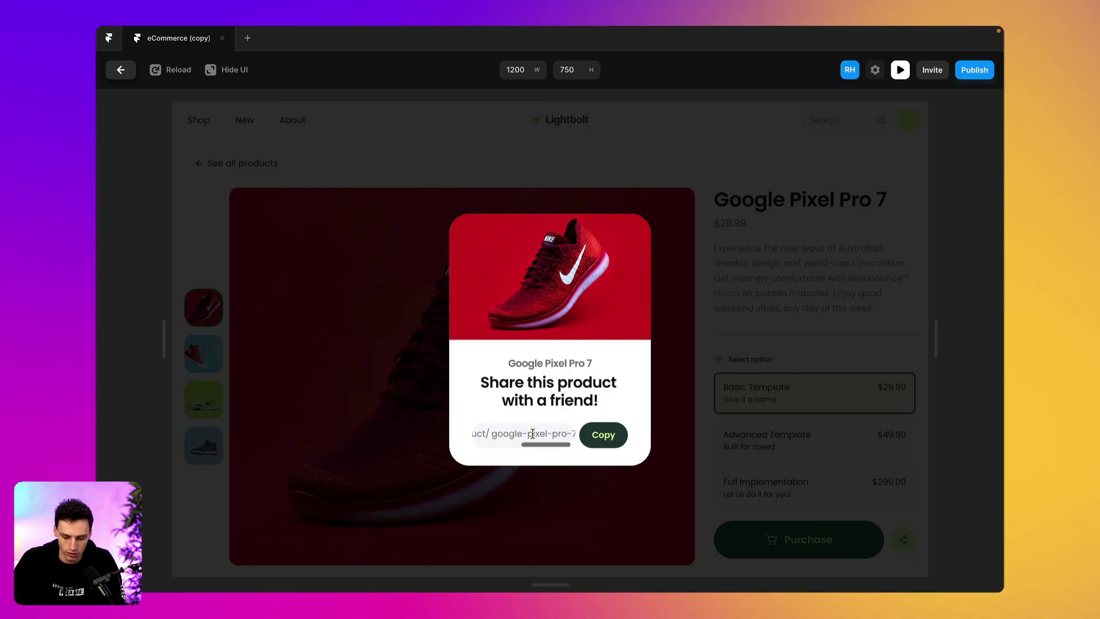
{"action": "scroll", "coordinate": [532, 434], "scroll_direction": "left", "scroll_amount": 5}
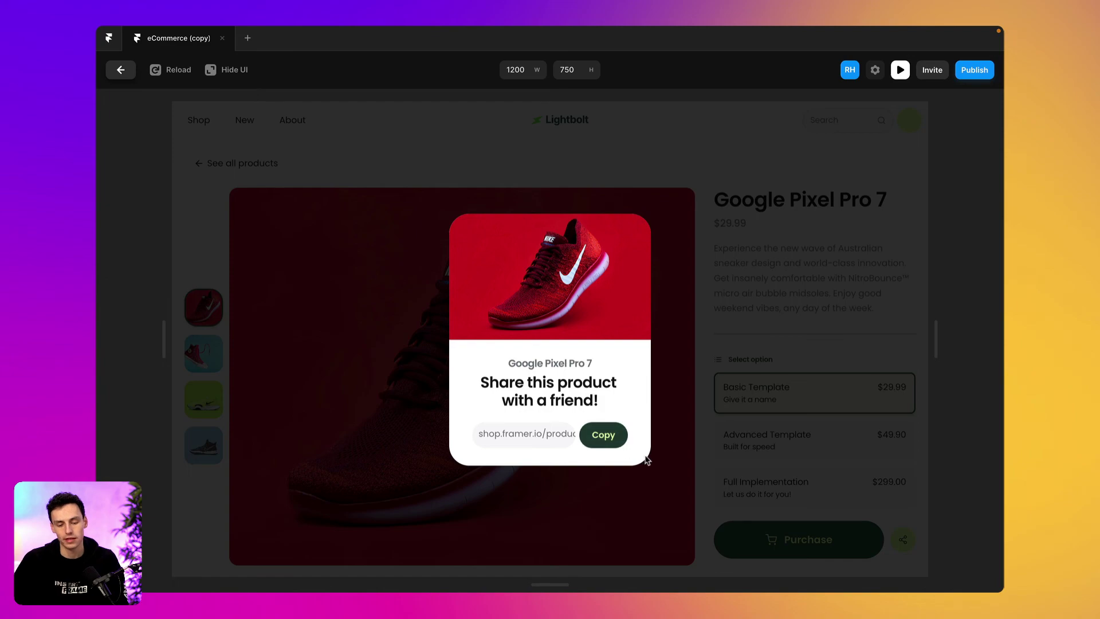
{"action": "left_click", "coordinate": [698, 459]}
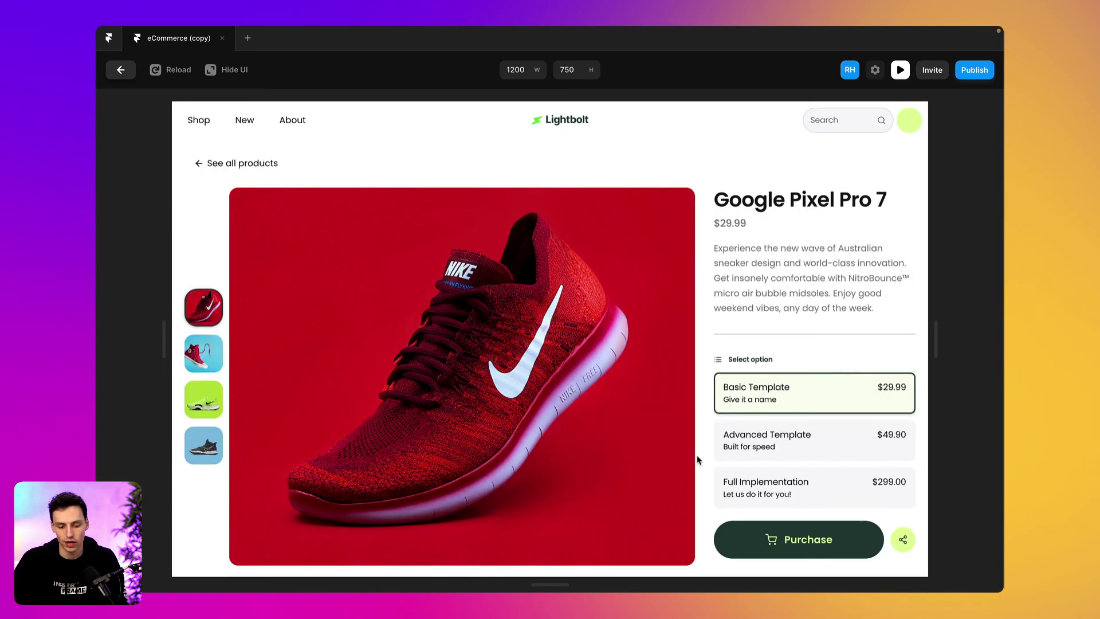
{"action": "left_click", "coordinate": [120, 68]}
- Add a plain text field named "Sharable URL" to the Shop collection in the CMS and return to the page canvas
{"action": "left_click", "coordinate": [323, 70]}
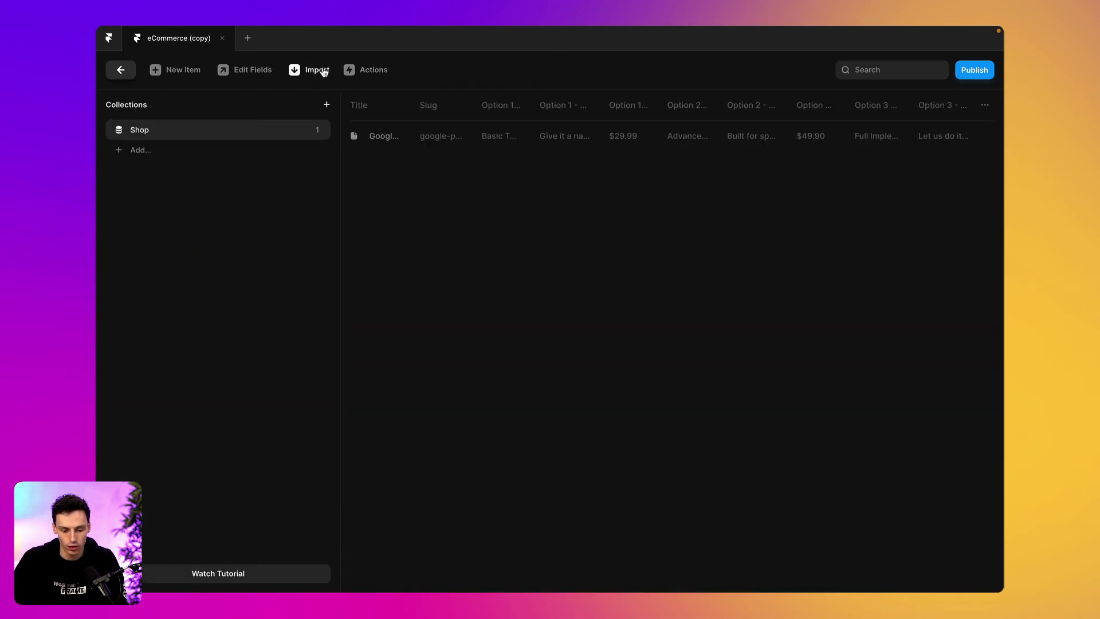
{"action": "left_click", "coordinate": [984, 106]}
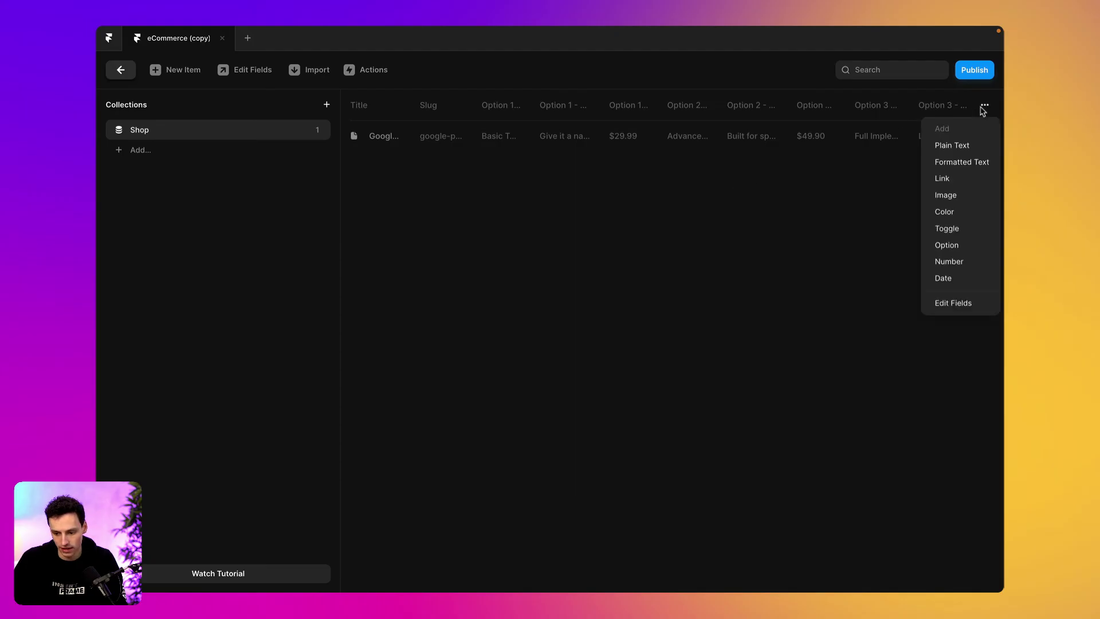
{"action": "left_click", "coordinate": [968, 303]}
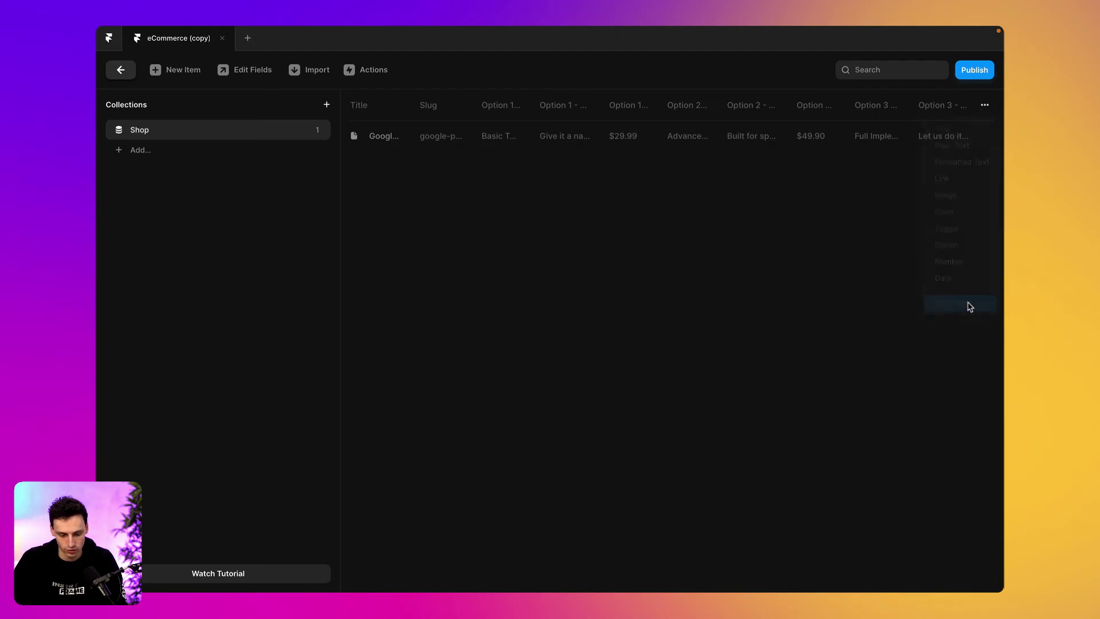
{"action": "left_click", "coordinate": [710, 170]}
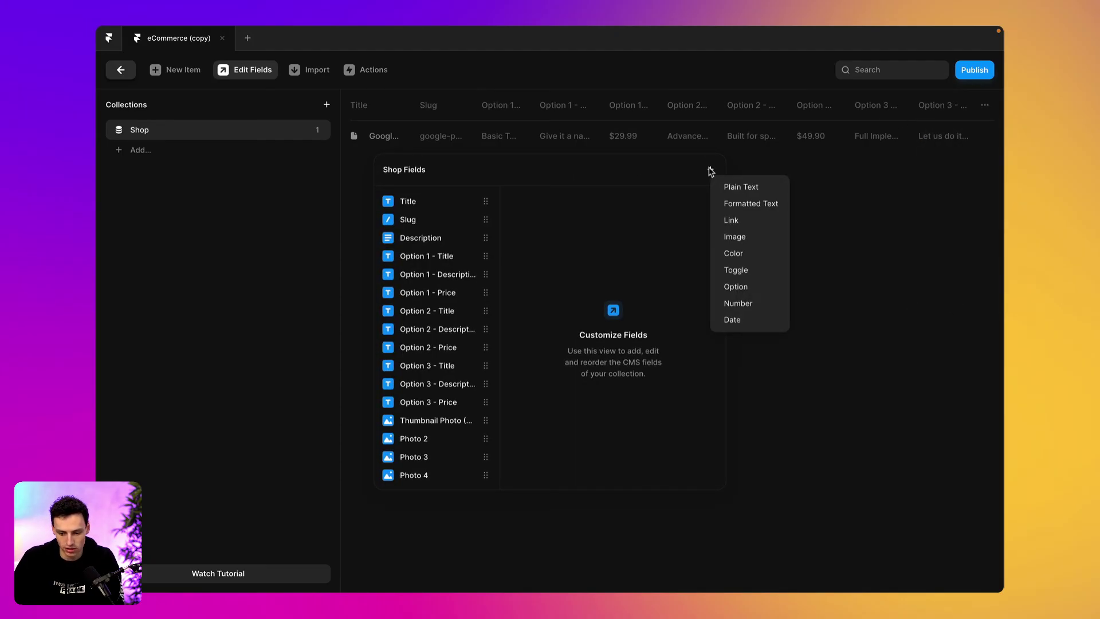
{"action": "left_click", "coordinate": [739, 187]}
{"action": "type", "text": "S"}
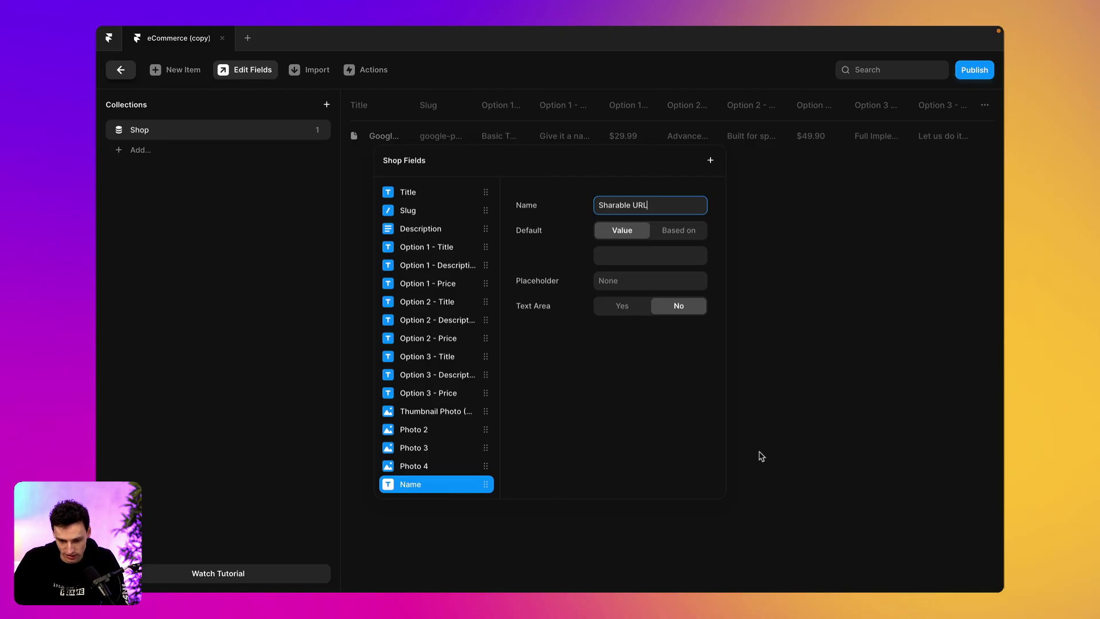
{"action": "type", "text": "harable URL"}
{"action": "key", "text": "Return"}
{"action": "left_click", "coordinate": [769, 270]}
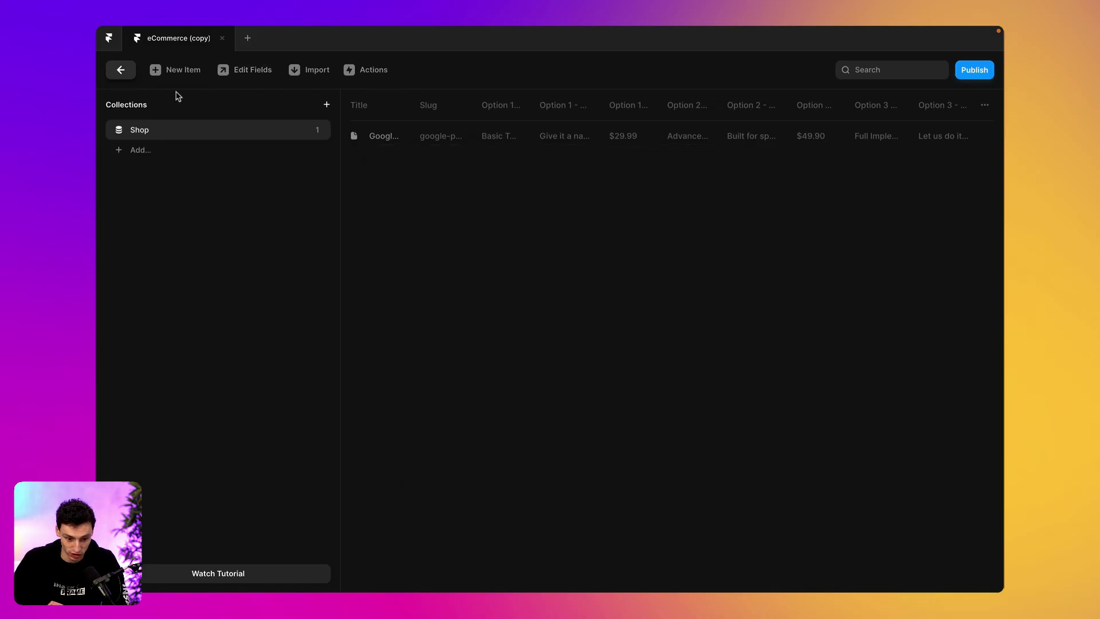
{"action": "left_click", "coordinate": [120, 70]}
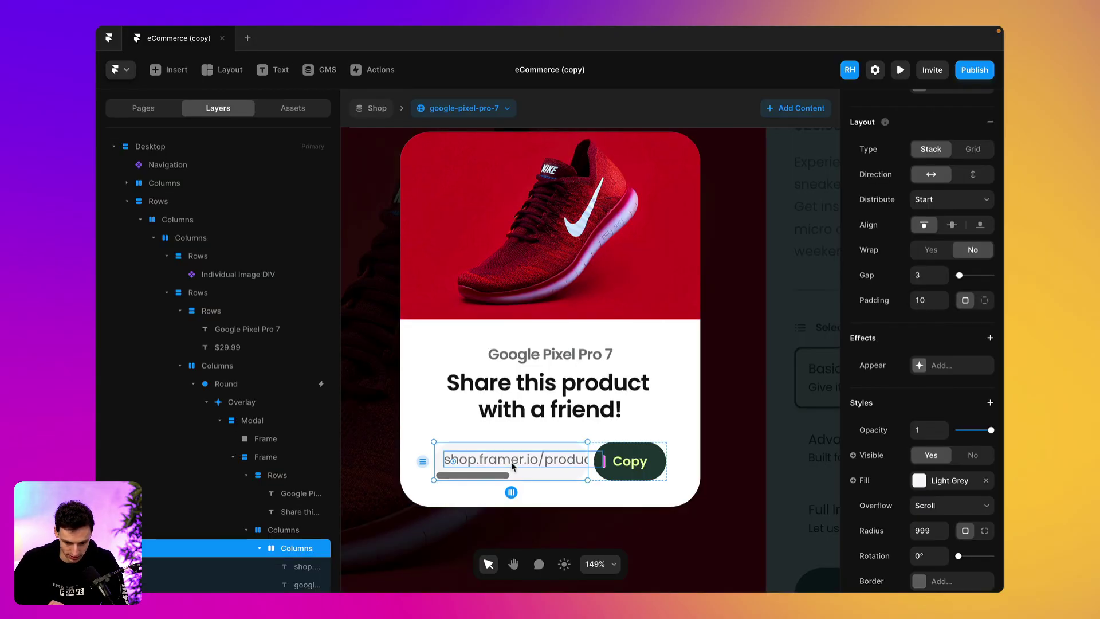
- Delete the static URL prefix text from the modal's link field and select the remaining slug text
{"action": "left_click", "coordinate": [513, 466]}
{"action": "key", "text": "Delete"}
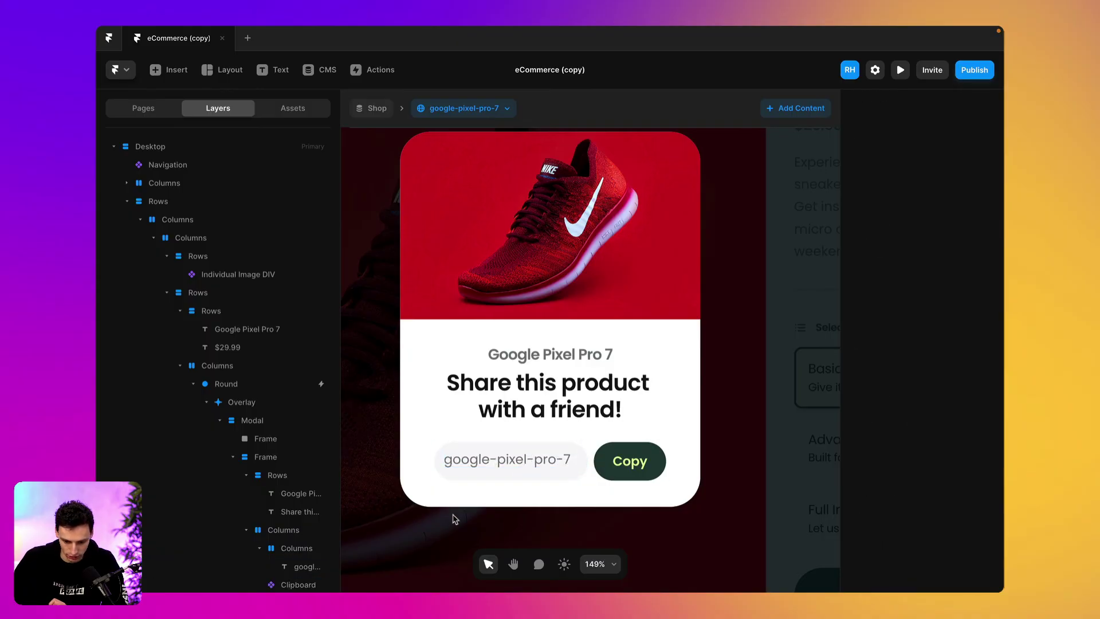
{"action": "left_click", "coordinate": [501, 459]}
{"action": "scroll", "coordinate": [967, 513], "scroll_direction": "down", "scroll_amount": 4}
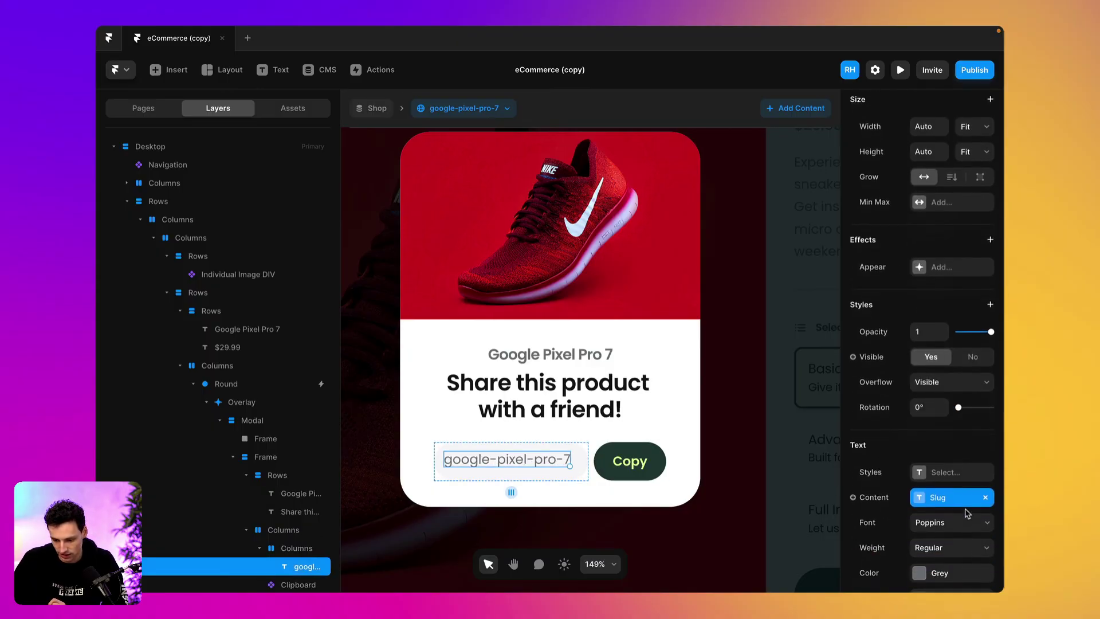
- Set the Sharable URL of the Google Pixel Pro 7 item in the Shop collection to "framer.io/shop/pixel"
{"action": "left_click", "coordinate": [323, 70]}
{"action": "left_click", "coordinate": [460, 142]}
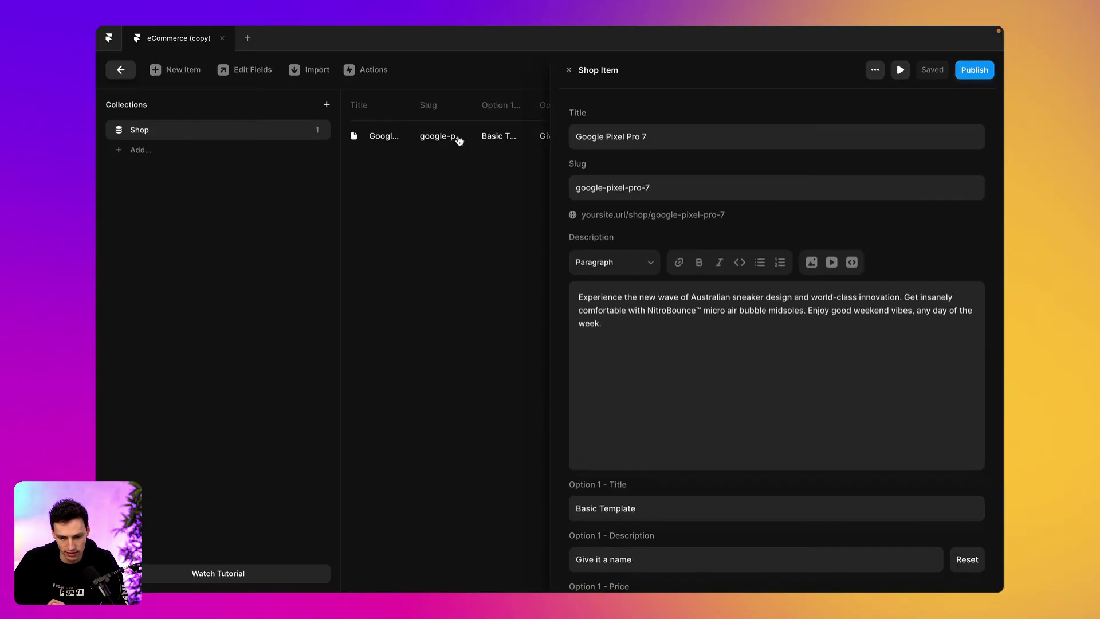
{"action": "scroll", "coordinate": [846, 418], "scroll_direction": "down", "scroll_amount": 12}
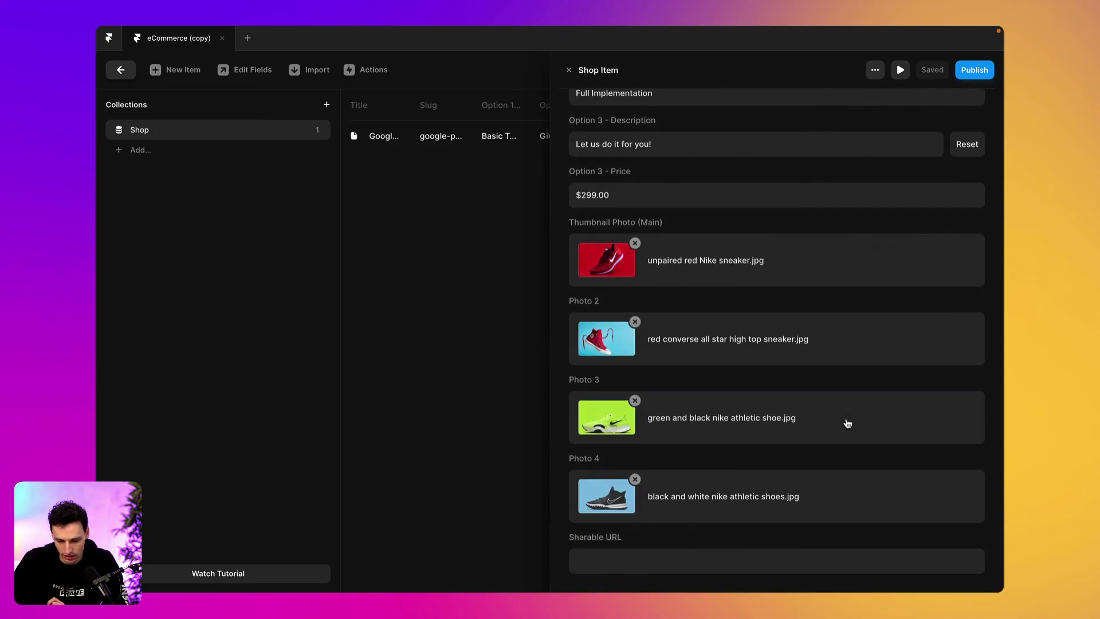
{"action": "left_click", "coordinate": [643, 564]}
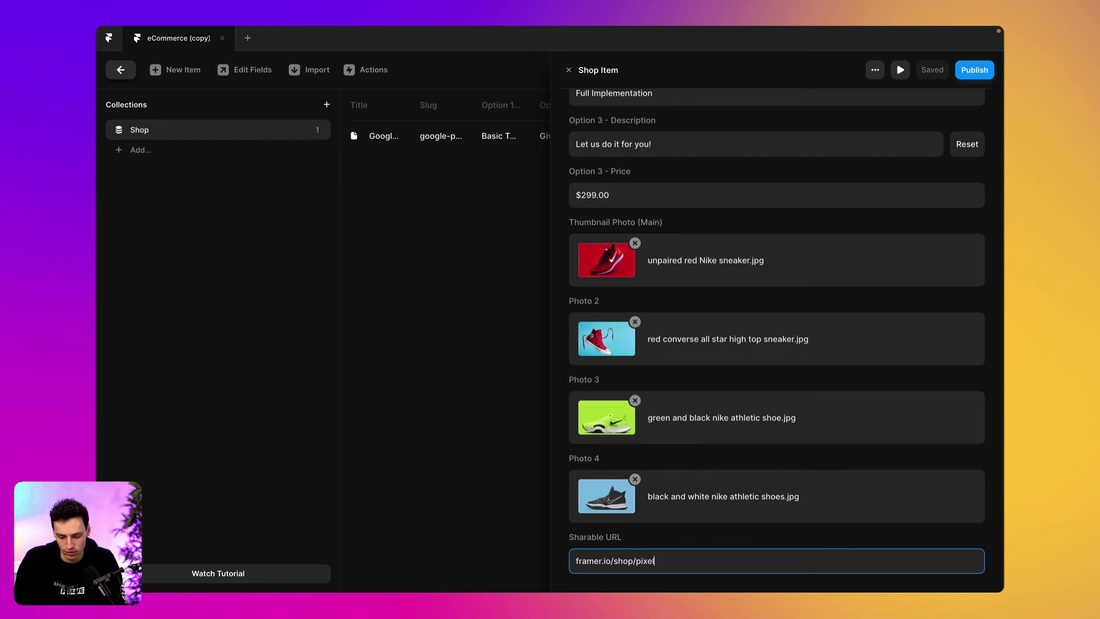
{"action": "left_click", "coordinate": [450, 433]}
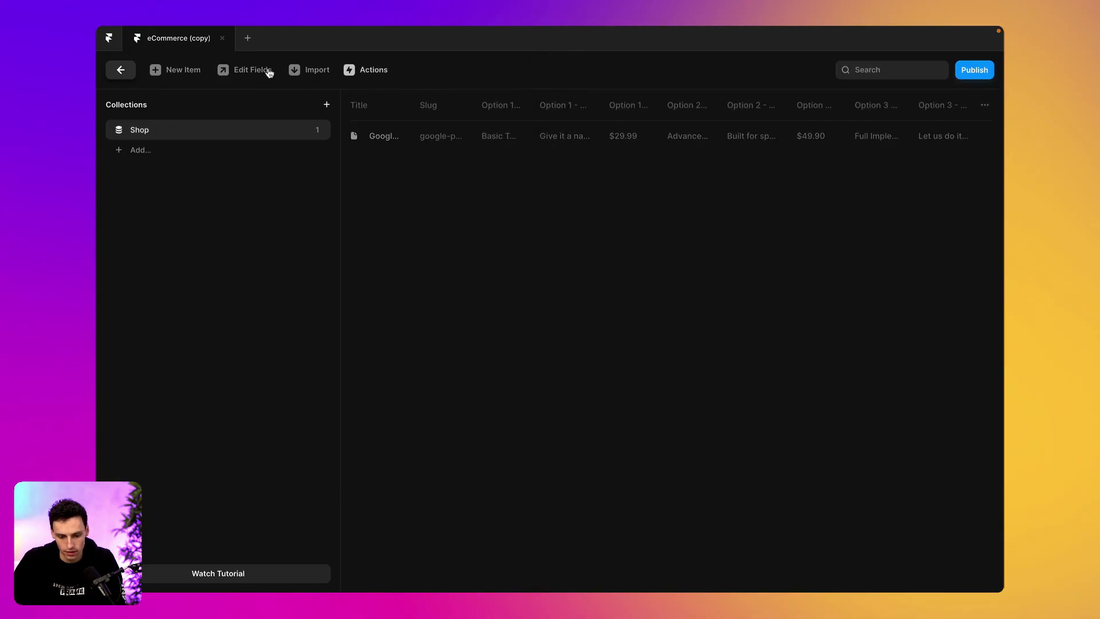
{"action": "left_click", "coordinate": [120, 69]}
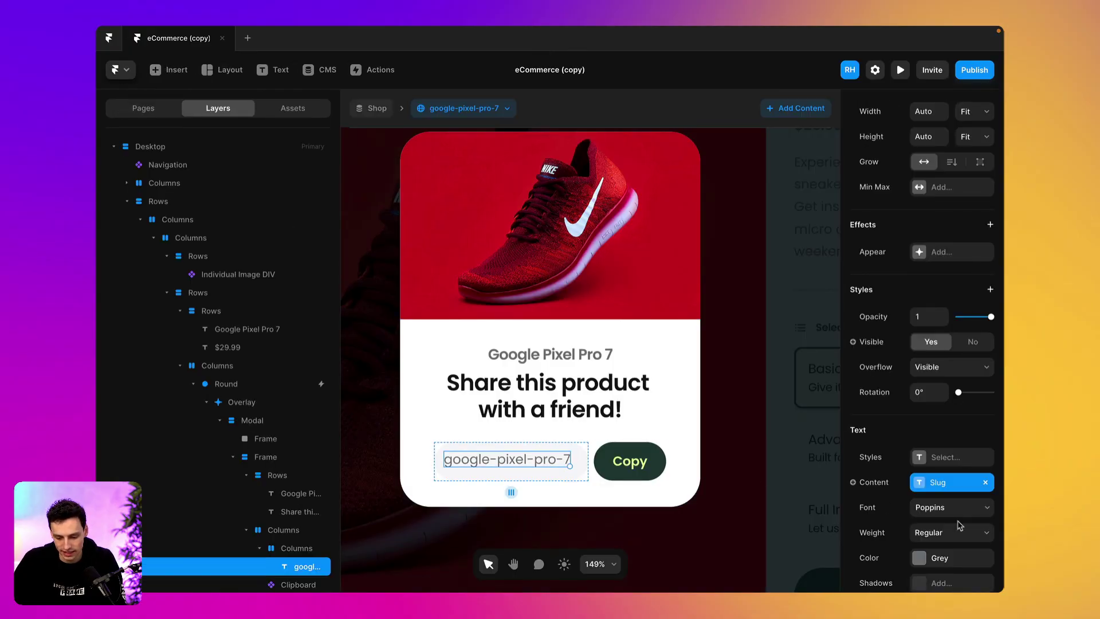
- Bind the content of the modal's link text to the Sharable URL variable
{"action": "left_click", "coordinate": [871, 482]}
{"action": "mouse_move", "coordinate": [885, 504]}
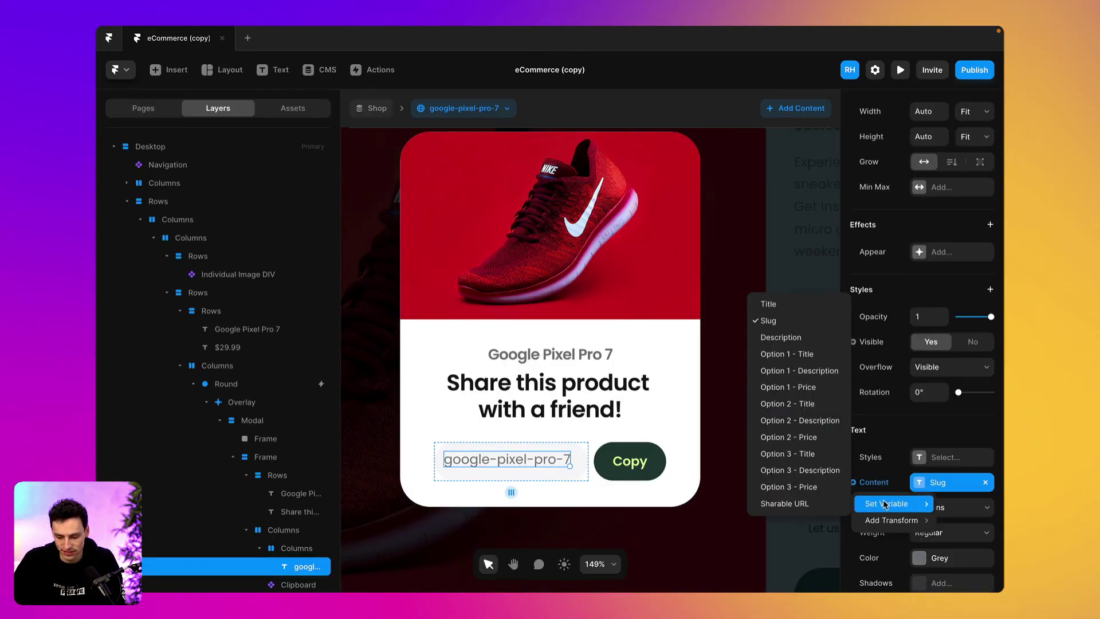
{"action": "left_click", "coordinate": [784, 503]}
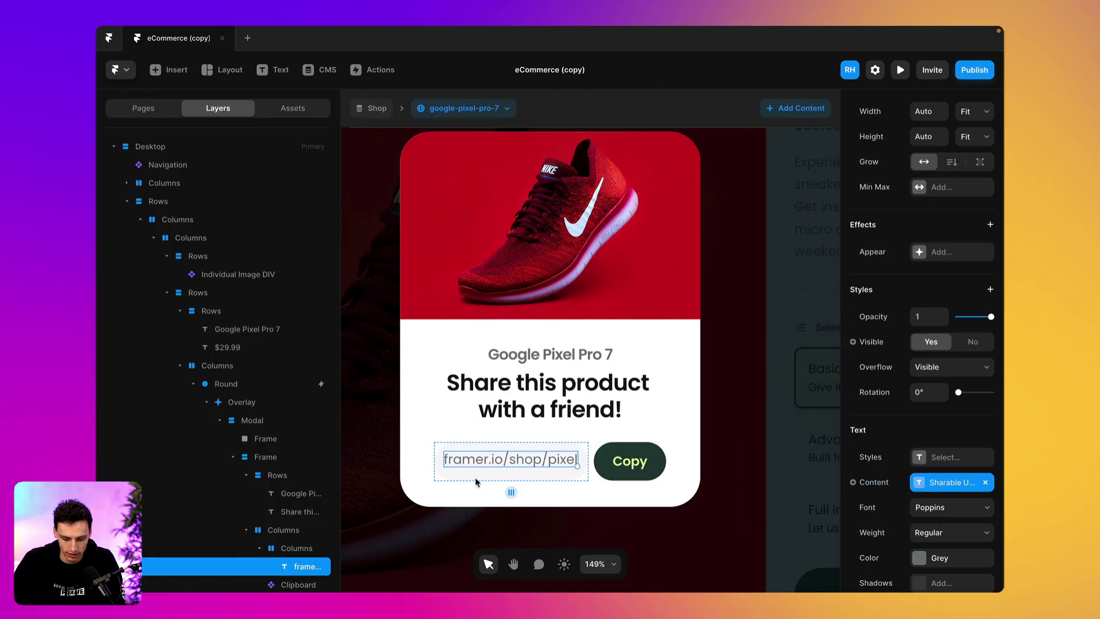
- Bind the clipboard content of the modal's Copy button to the Sharable URL variable
{"action": "left_click", "coordinate": [653, 477]}
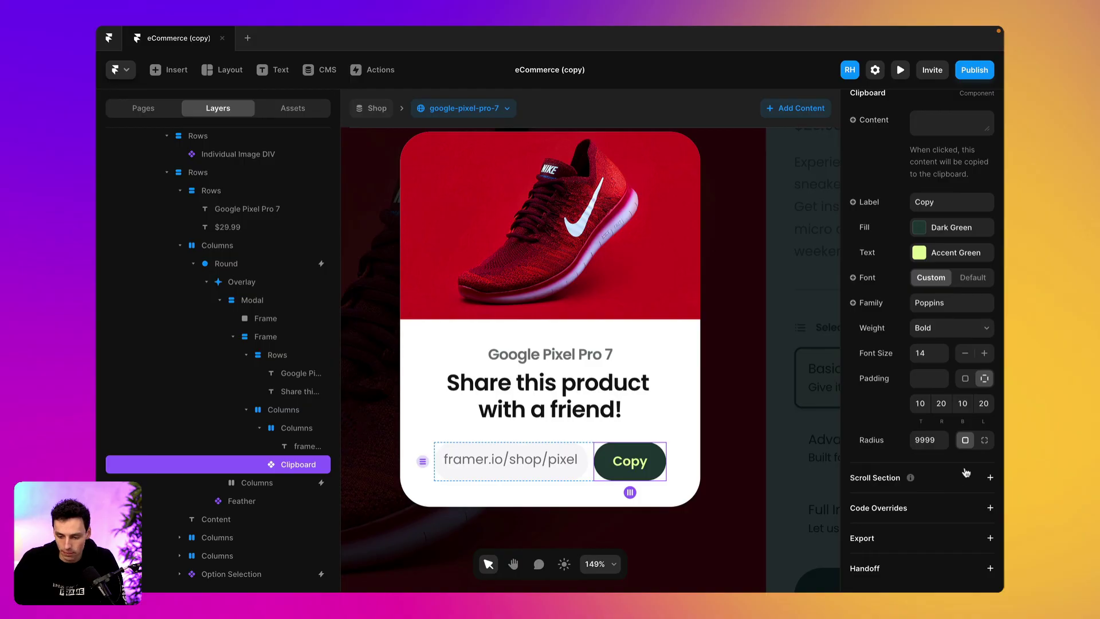
{"action": "scroll", "coordinate": [915, 289], "scroll_direction": "up", "scroll_amount": 3}
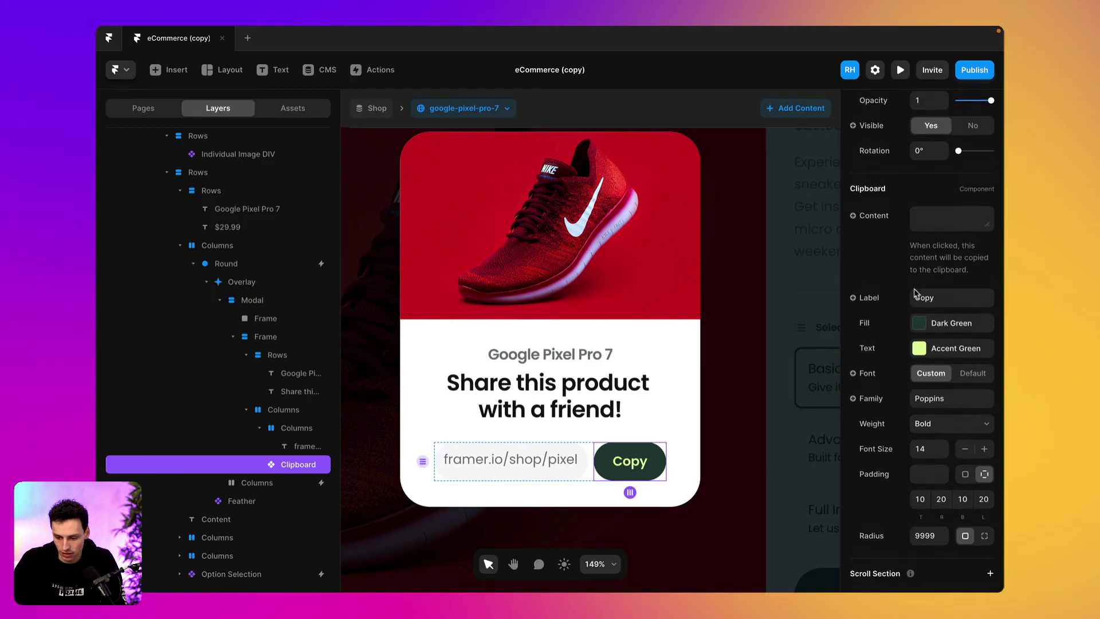
{"action": "left_click", "coordinate": [863, 222]}
{"action": "mouse_move", "coordinate": [870, 238]}
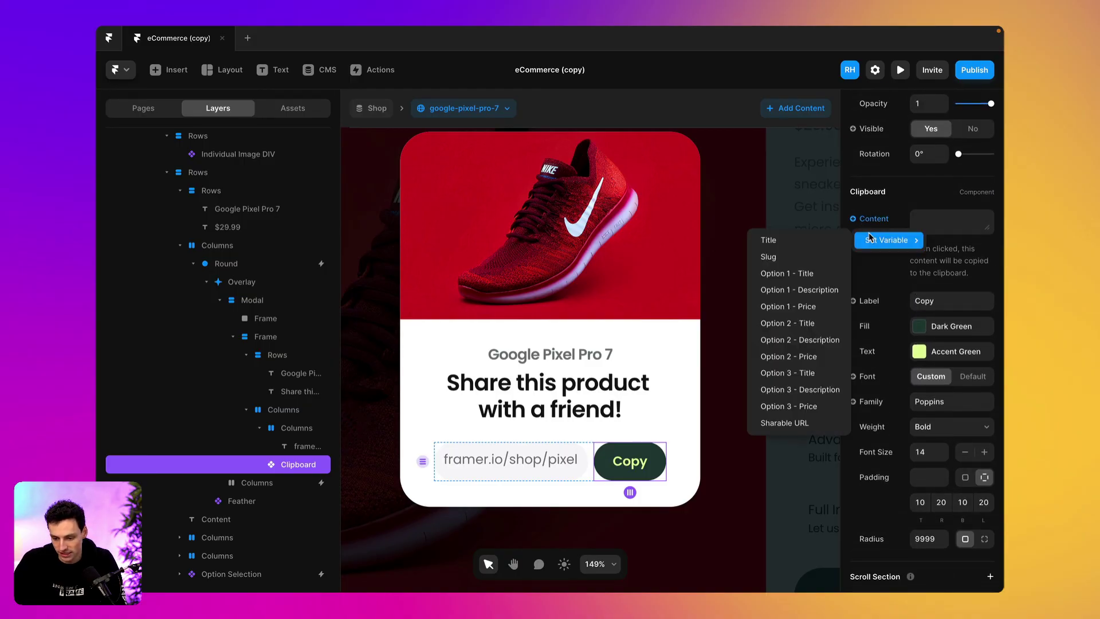
{"action": "left_click", "coordinate": [782, 422]}
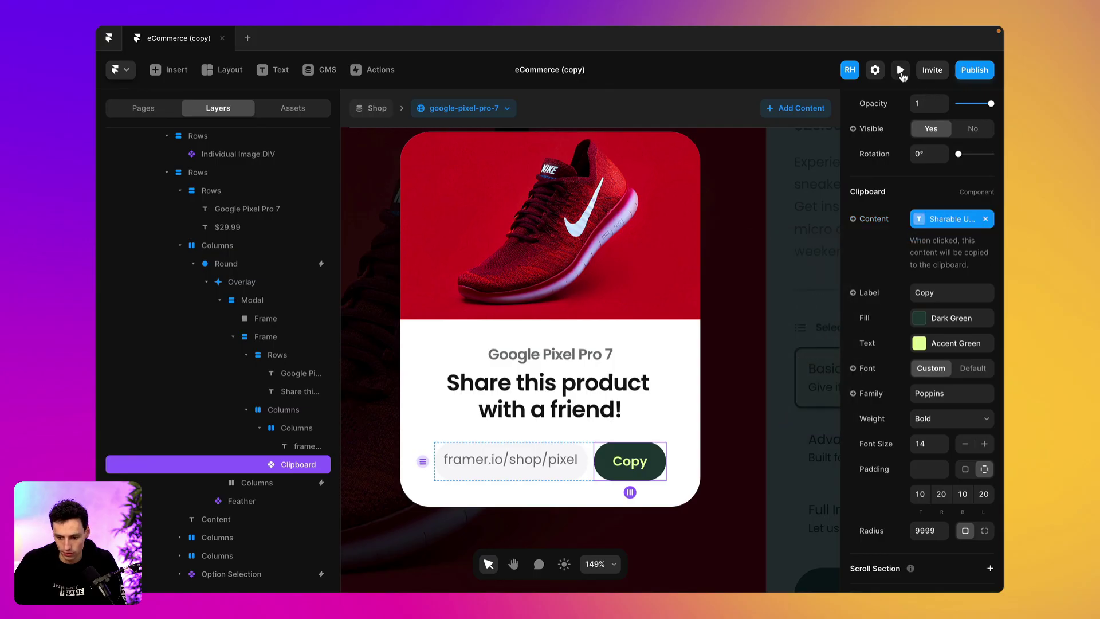
- Preview the product page, open the share modal and test its Copy button, and return to the editor
{"action": "left_click", "coordinate": [901, 70]}
{"action": "left_click", "coordinate": [902, 542]}
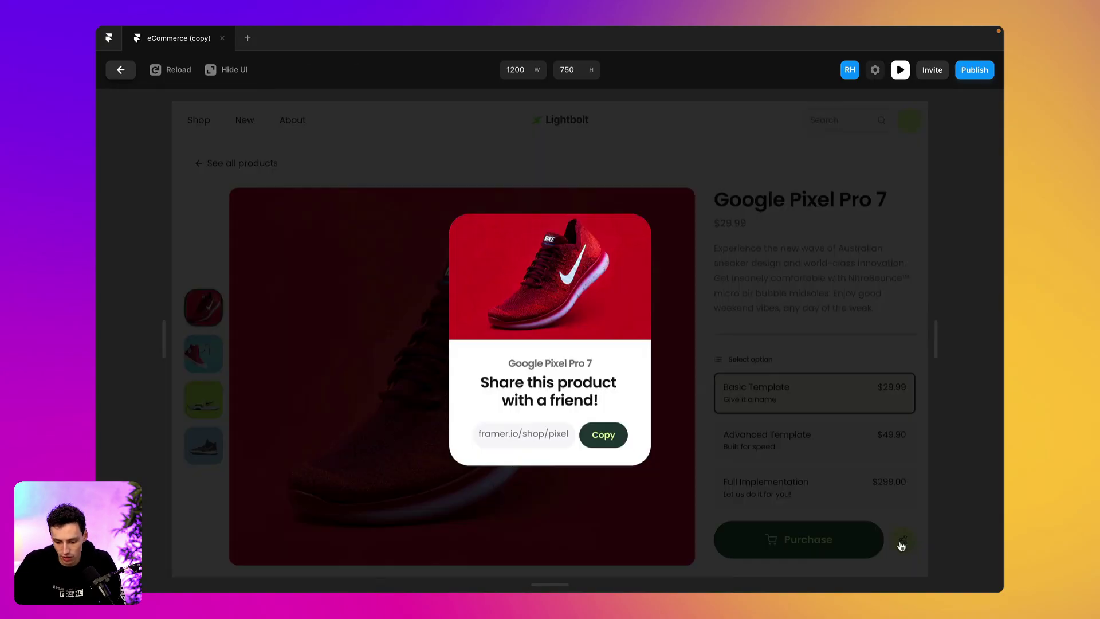
{"action": "left_click", "coordinate": [603, 435]}
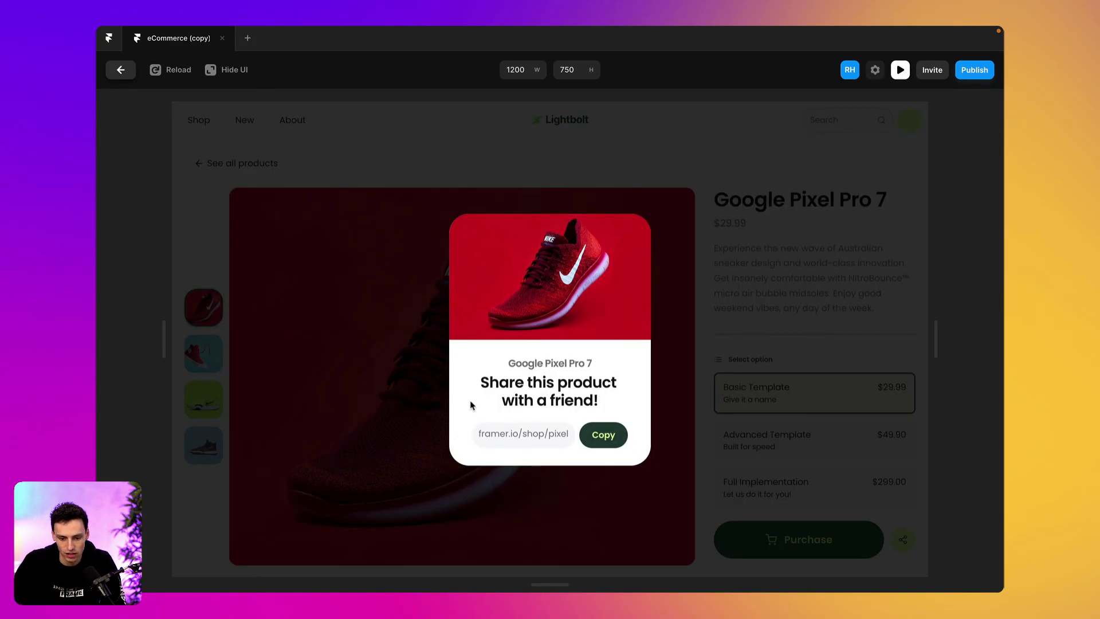
{"action": "left_click", "coordinate": [120, 69]}
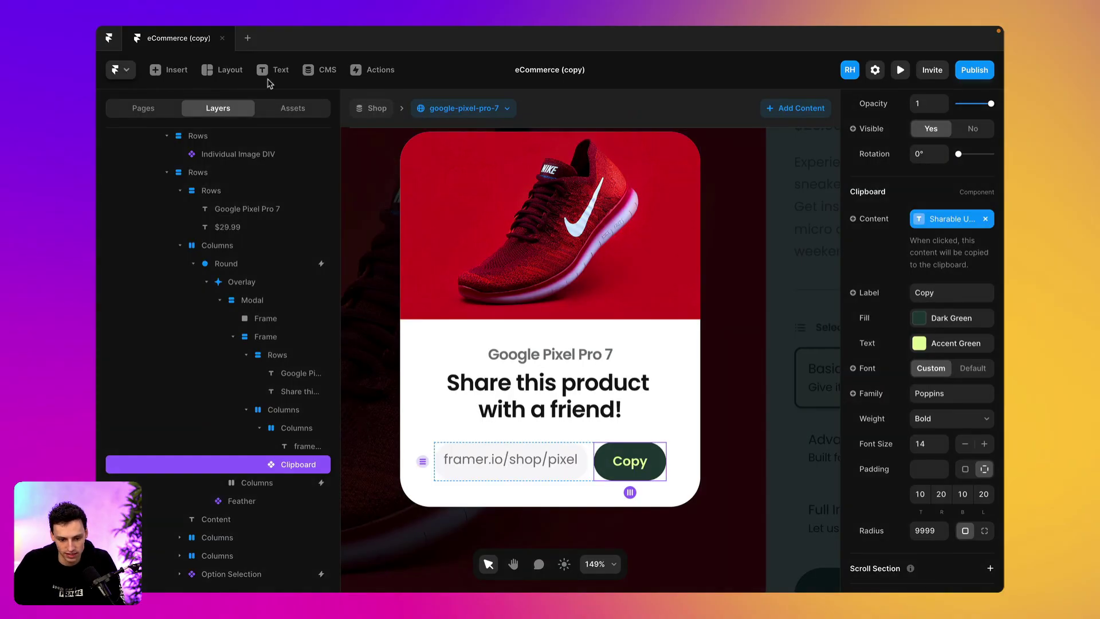
- Paste the copied link into the modal's "Share this product with a friend!" heading as a test and undo the paste
{"action": "left_click", "coordinate": [517, 403]}
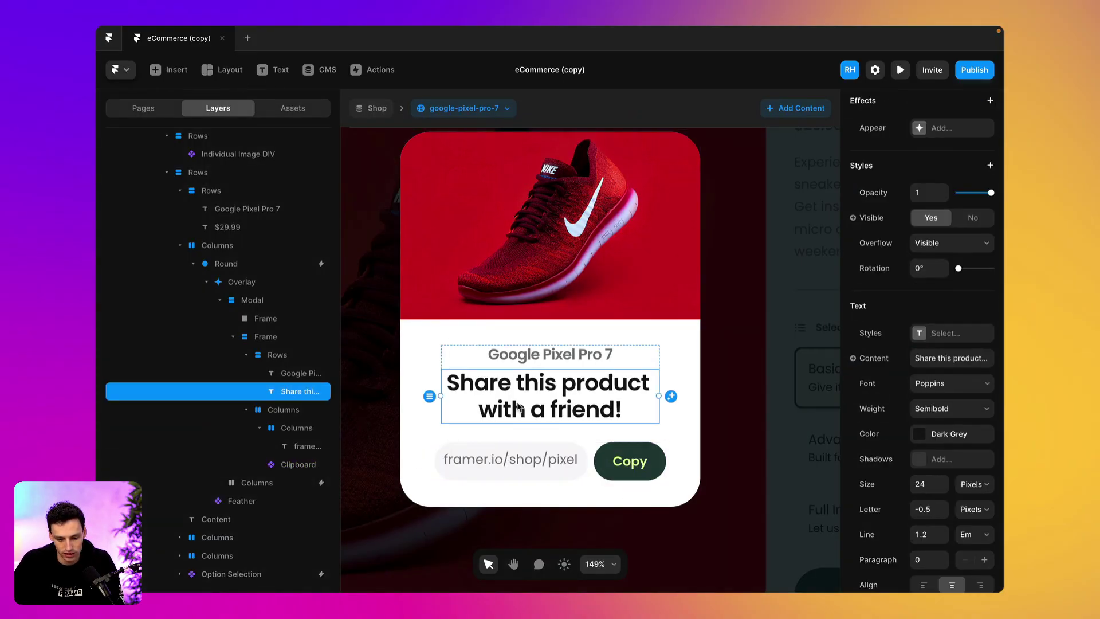
{"action": "double_click", "coordinate": [517, 402]}
{"action": "key", "text": "ctrl+v"}
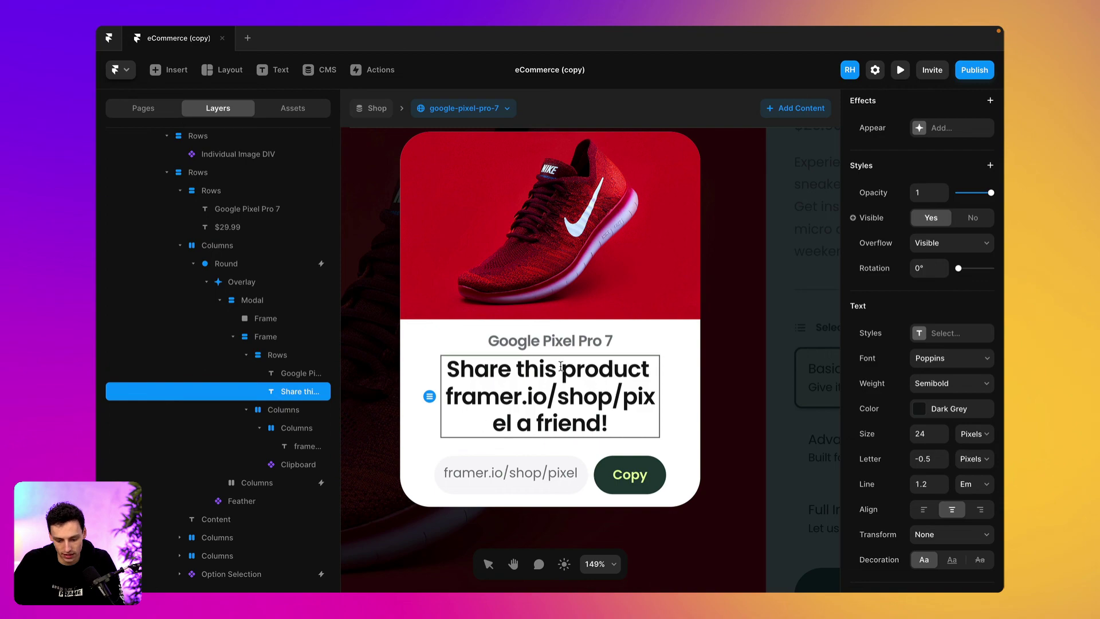
{"action": "key", "text": "ctrl+z"}
{"action": "key", "text": "Escape"}
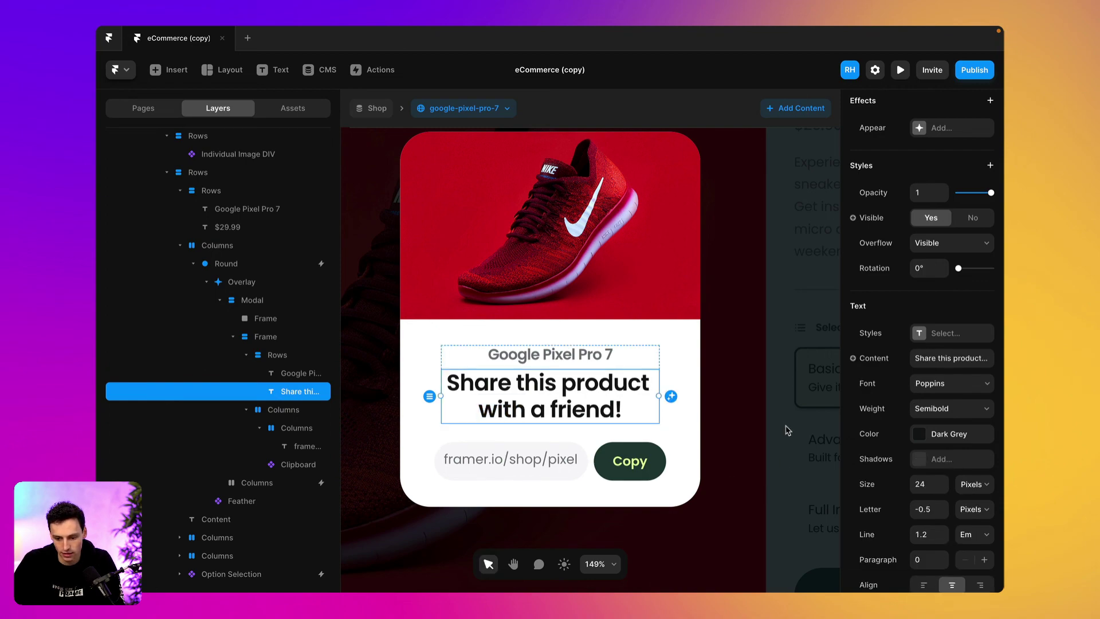
- Add an Appear effect with the On Appear trigger to the overlay's Modal layer
{"action": "left_click", "coordinate": [770, 337]}
{"action": "scroll", "coordinate": [770, 336], "scroll_direction": "down", "scroll_amount": 5}
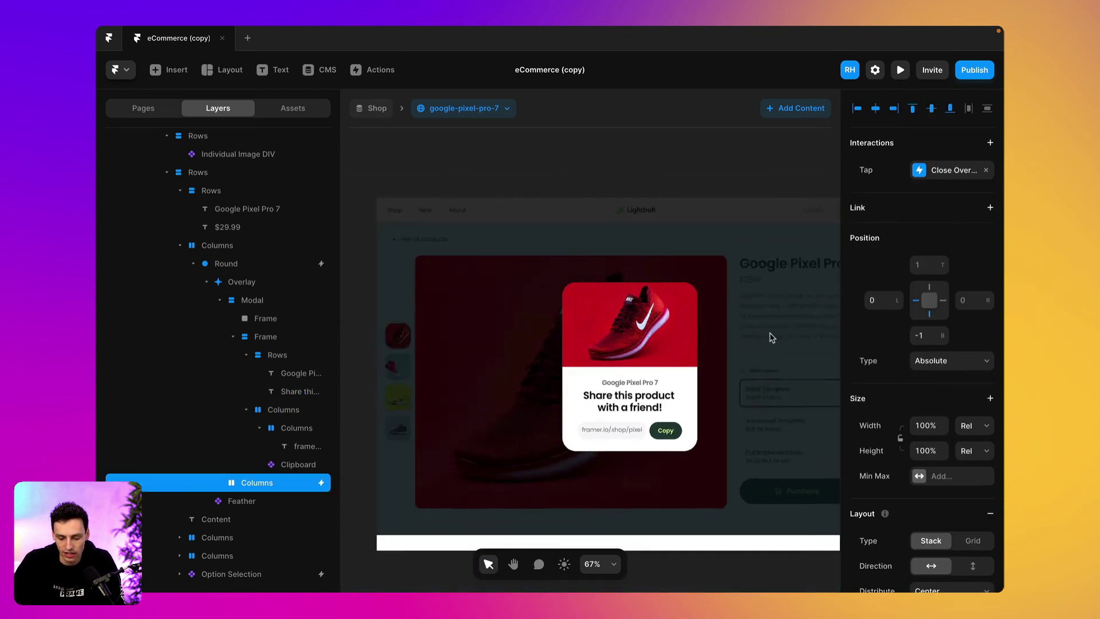
{"action": "scroll", "coordinate": [771, 337], "scroll_direction": "down", "scroll_amount": 3}
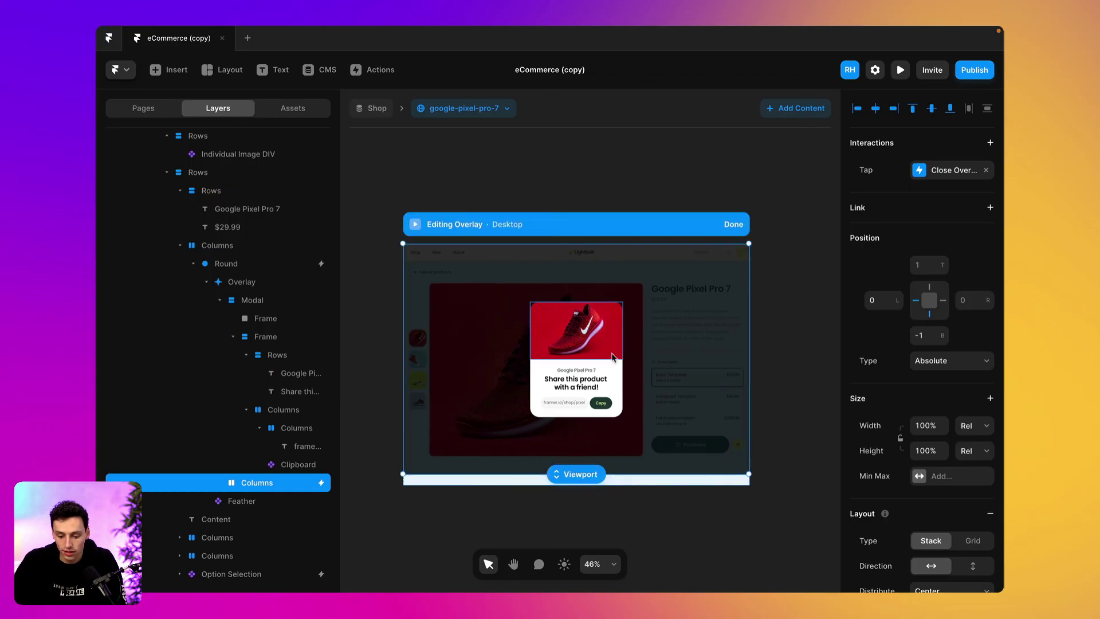
{"action": "left_click", "coordinate": [615, 369]}
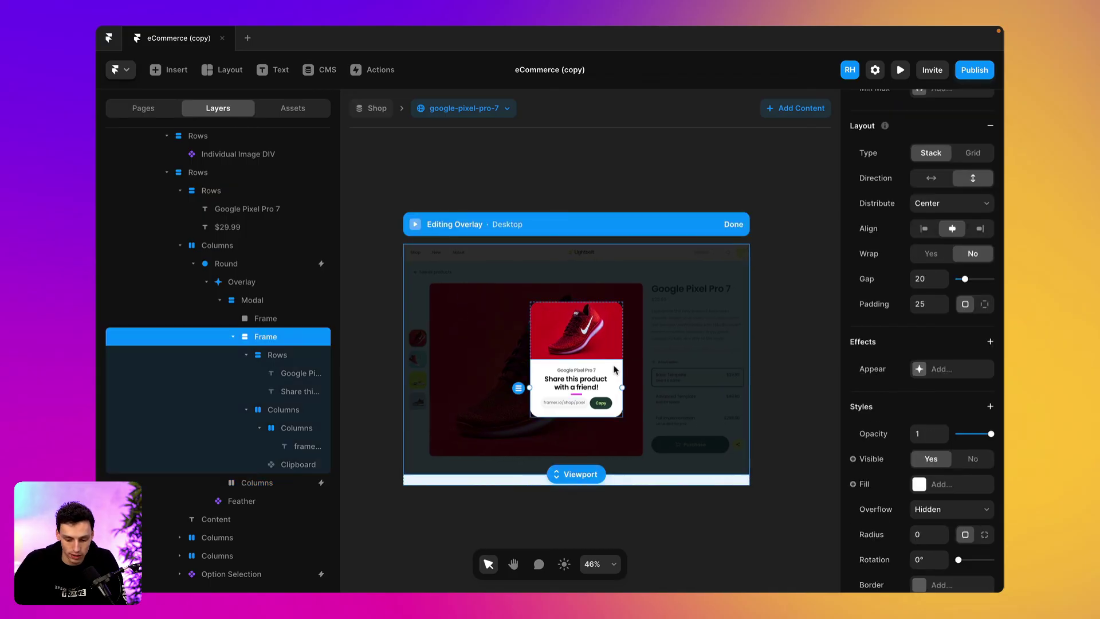
{"action": "left_click", "coordinate": [180, 246]}
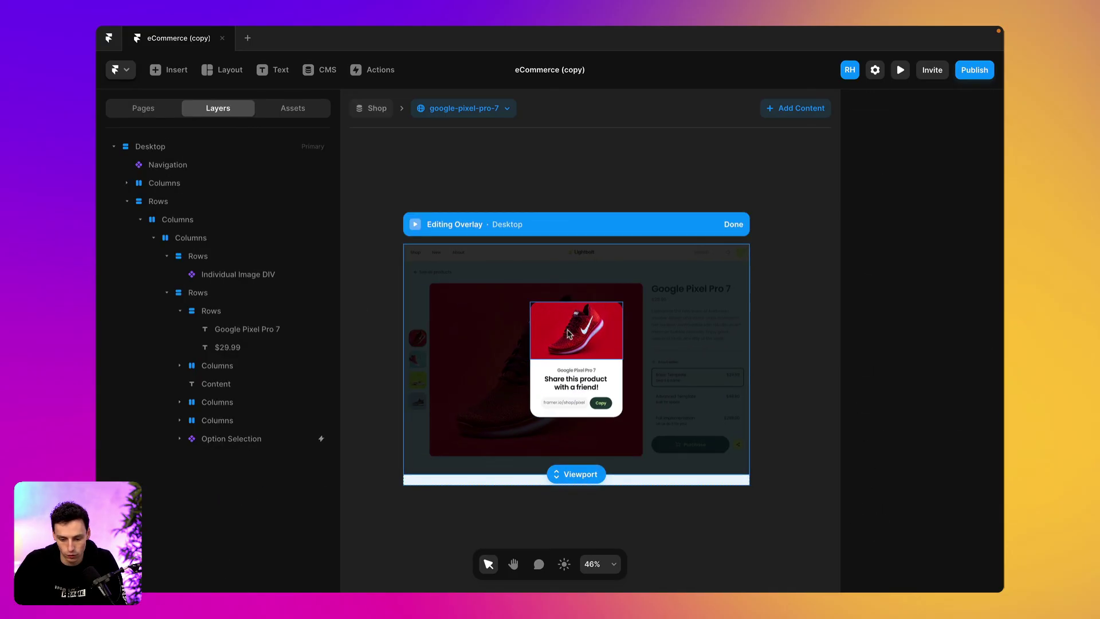
{"action": "left_click", "coordinate": [567, 364]}
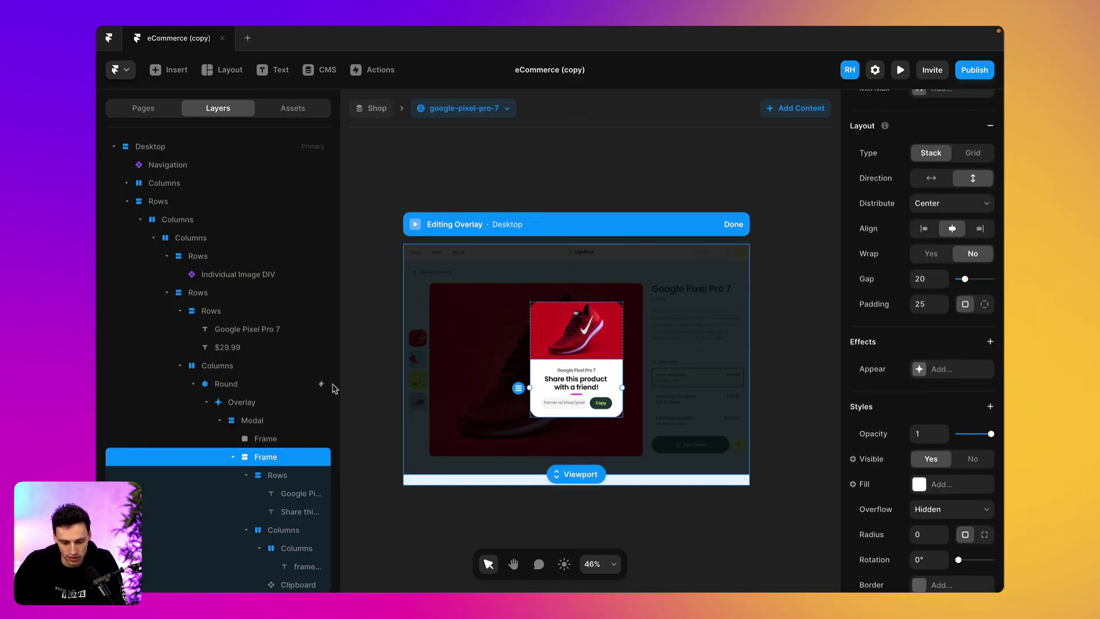
{"action": "left_click", "coordinate": [257, 421]}
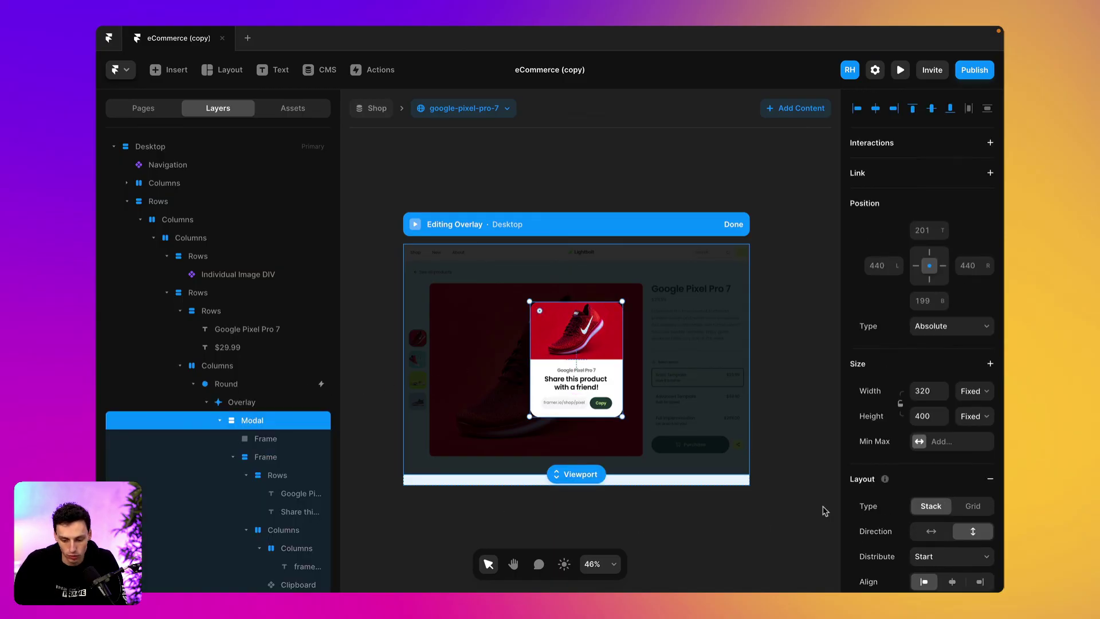
{"action": "scroll", "coordinate": [1004, 502], "scroll_direction": "down", "scroll_amount": 5}
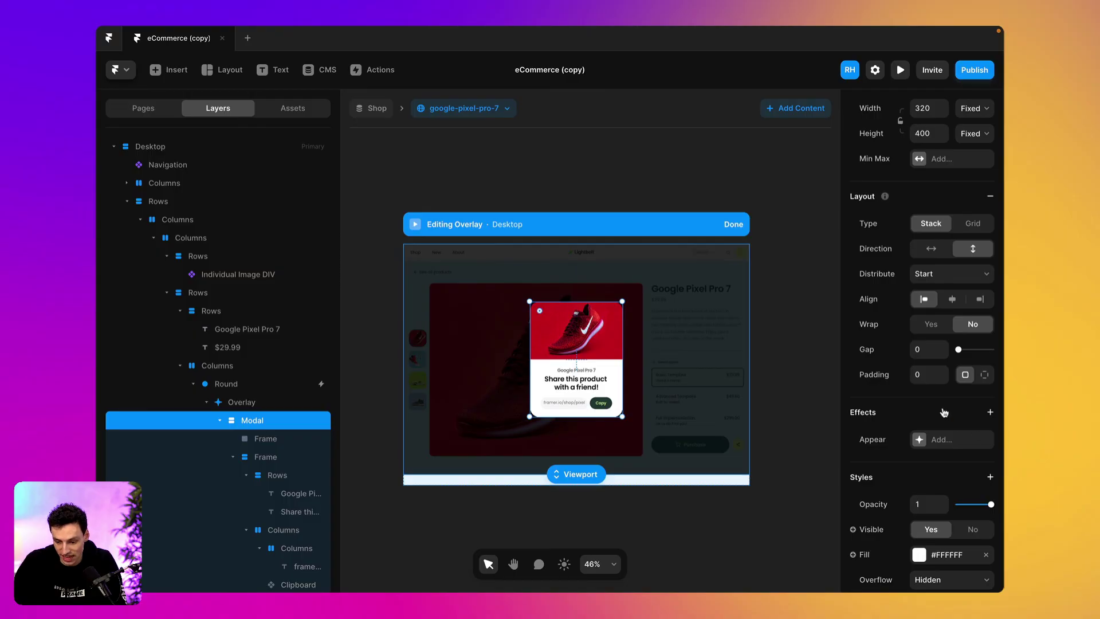
{"action": "left_click", "coordinate": [921, 439]}
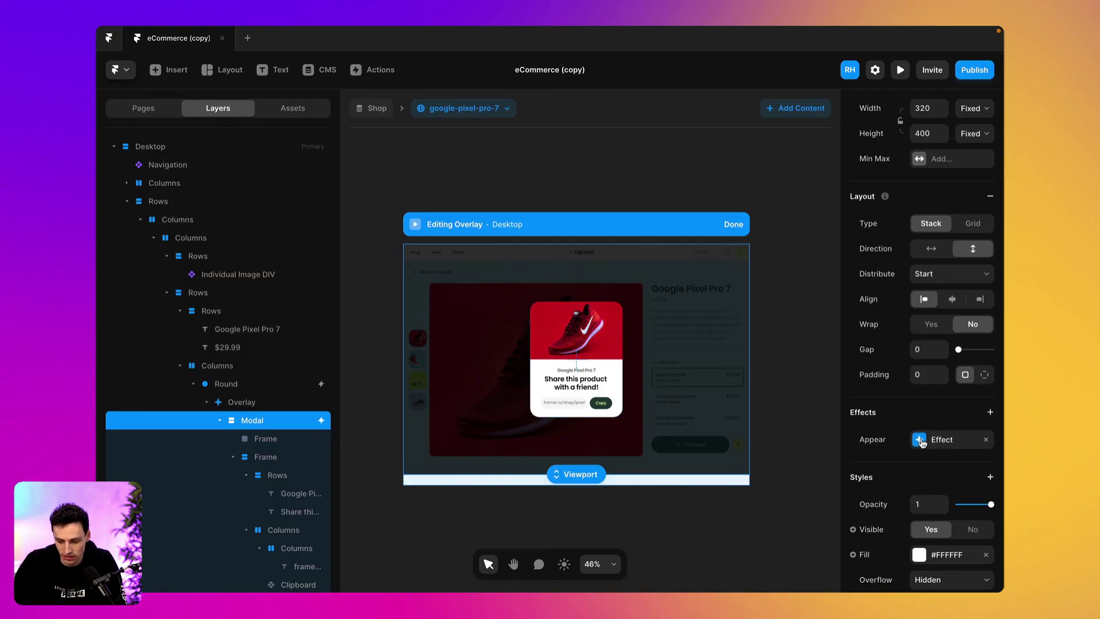
{"action": "left_click", "coordinate": [921, 440]}
{"action": "left_click", "coordinate": [780, 477]}
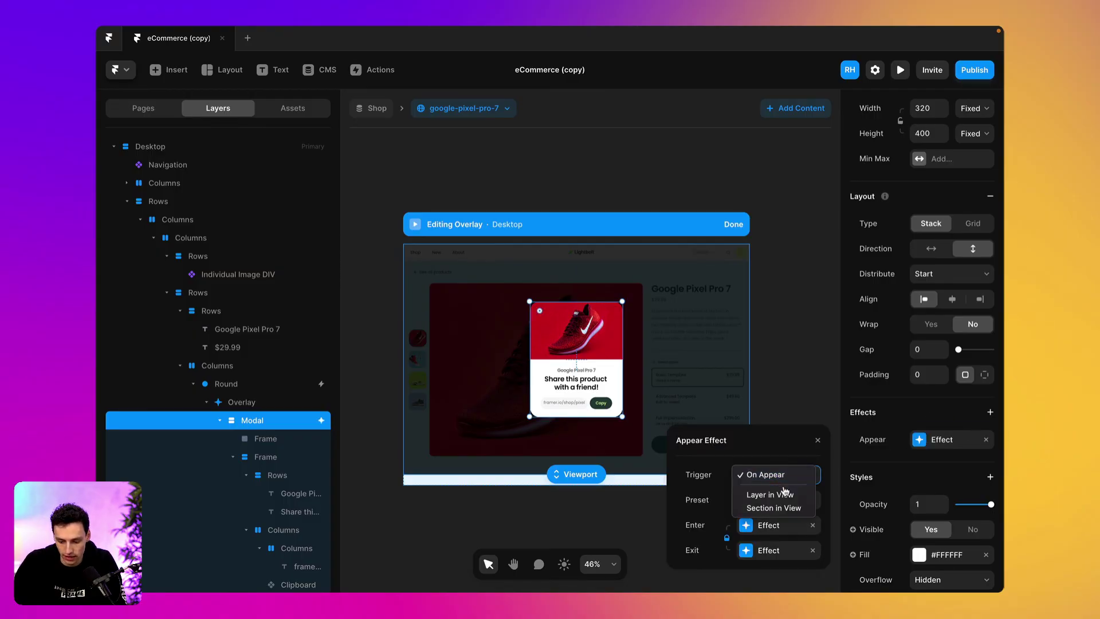
{"action": "left_click", "coordinate": [797, 458]}
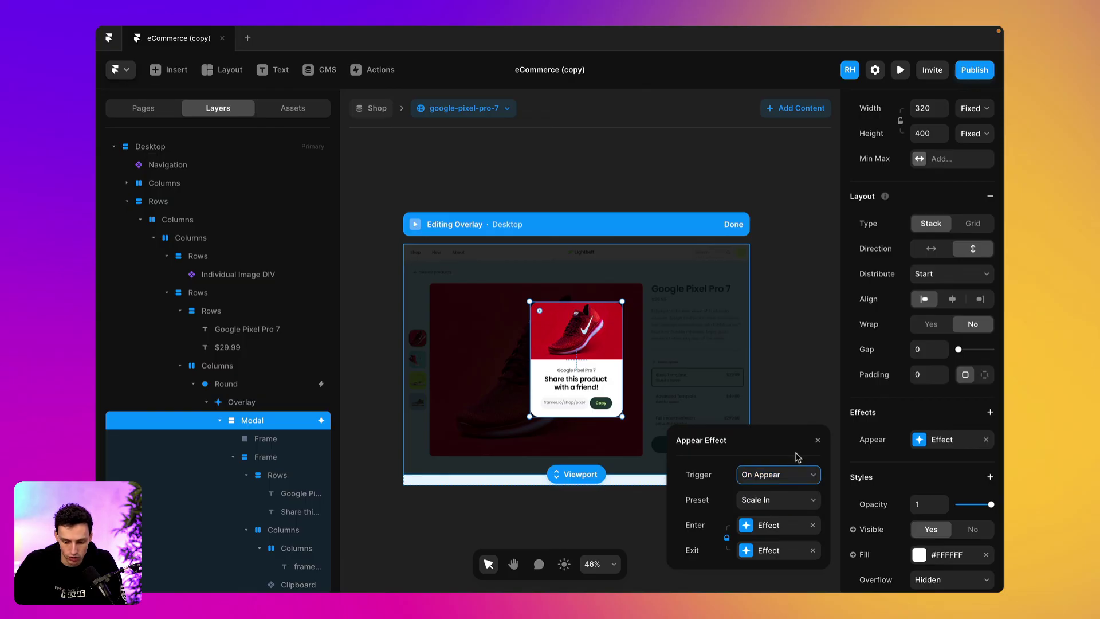
- Set the Modal's appear preset to Slide In Bottom with a vertical enter and exit offset of 100
{"action": "left_click", "coordinate": [812, 500]}
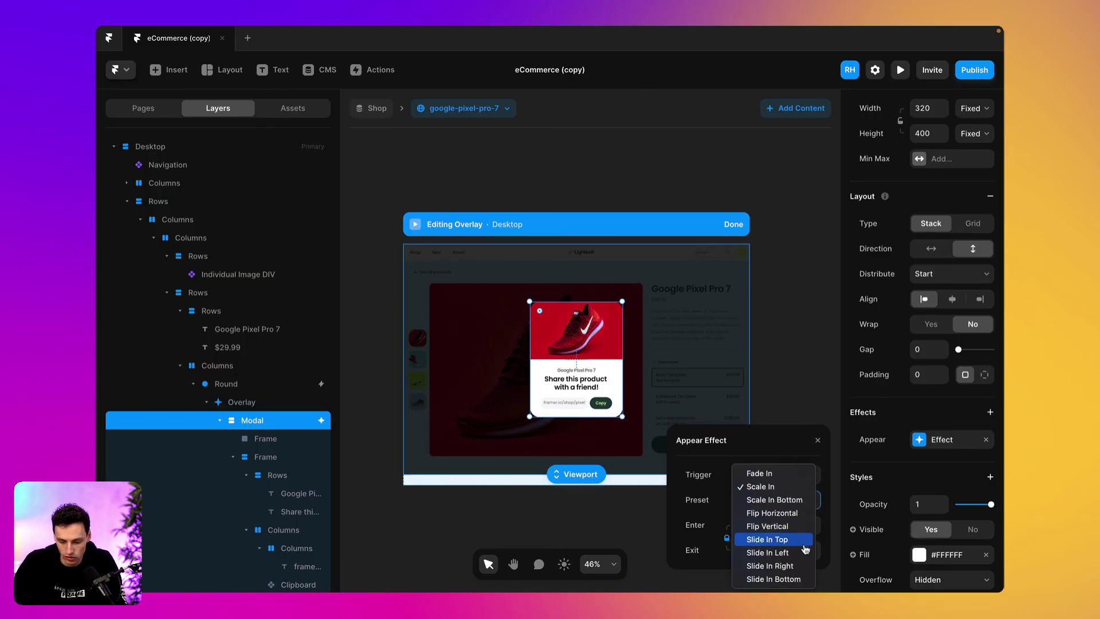
{"action": "left_click", "coordinate": [795, 579]}
{"action": "left_click", "coordinate": [745, 527]}
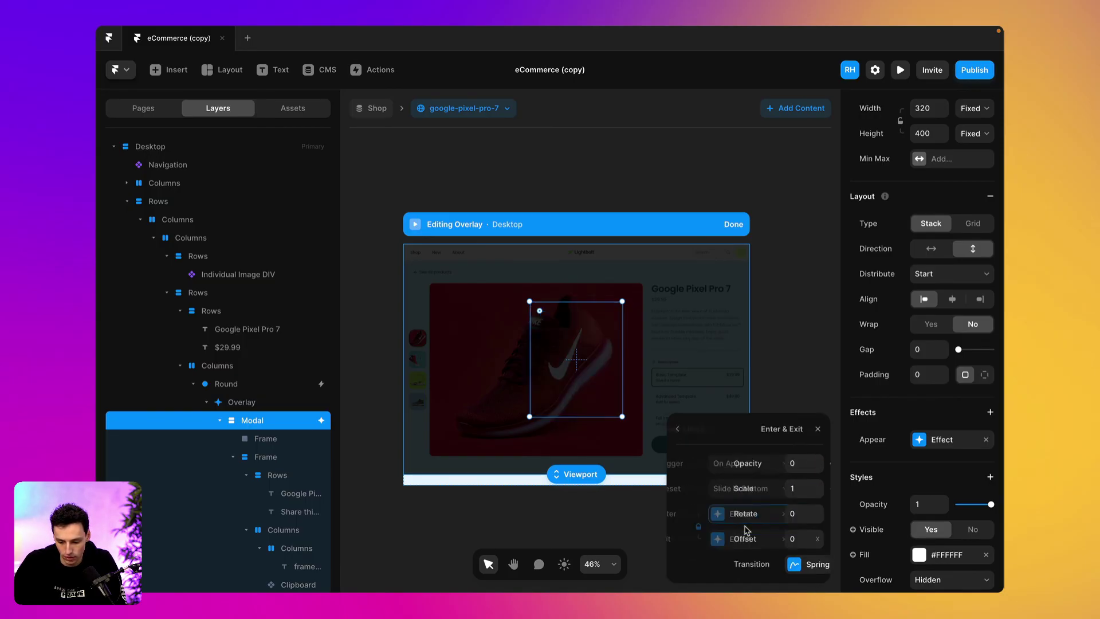
{"action": "left_click", "coordinate": [796, 540]}
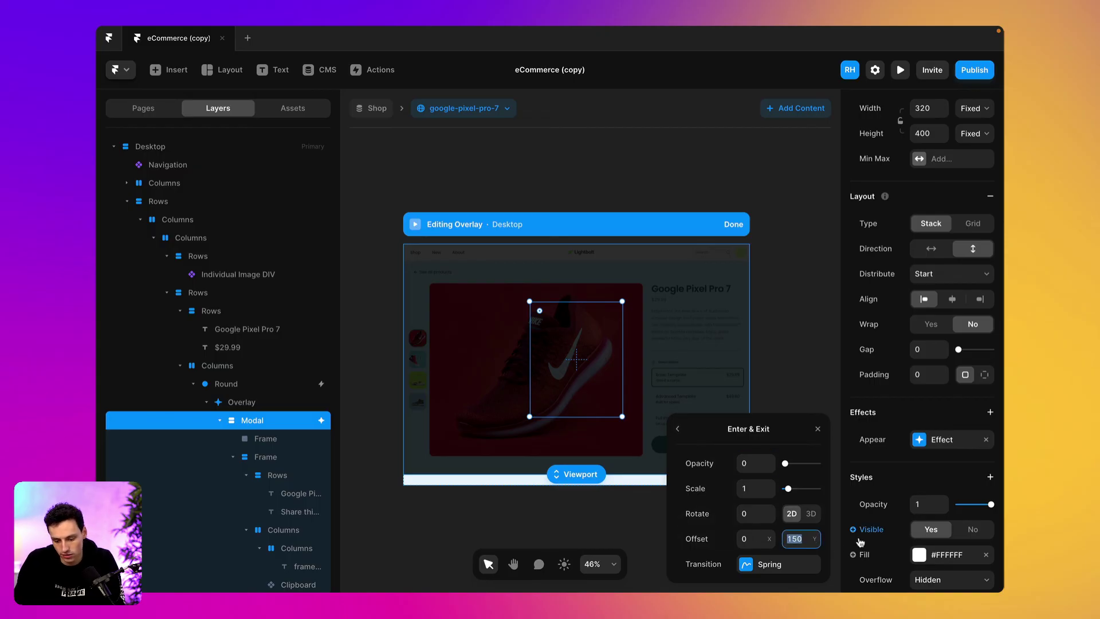
{"action": "type", "text": "1"}
- Set the stiffness of the Modal effect's Spring transition to 150
{"action": "left_click", "coordinate": [745, 564]}
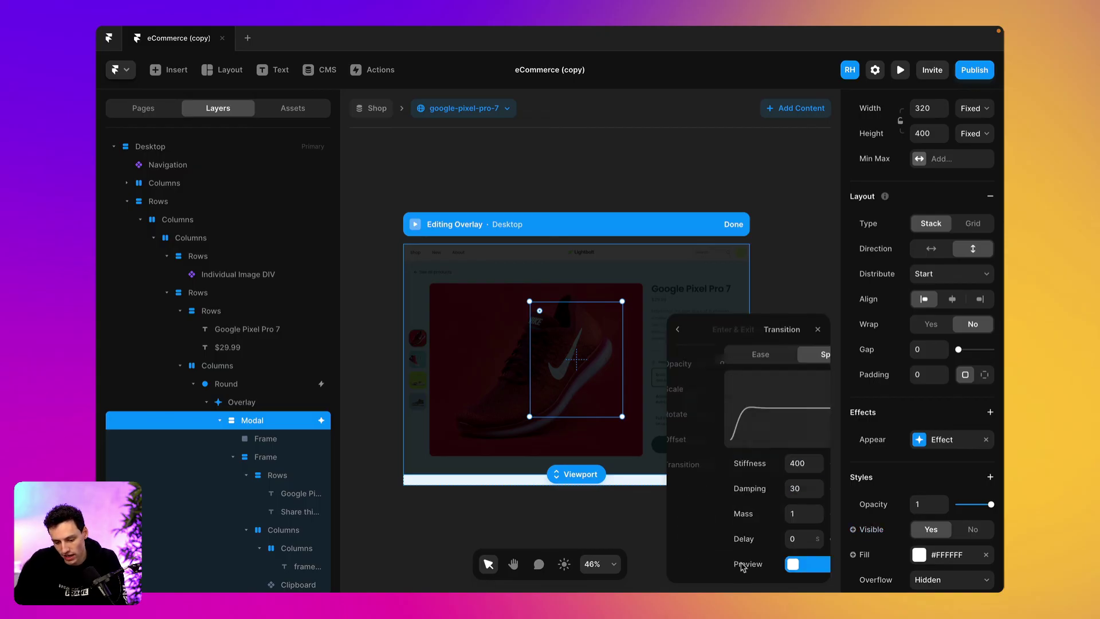
{"action": "left_click", "coordinate": [755, 463]}
{"action": "type", "text": "150"}
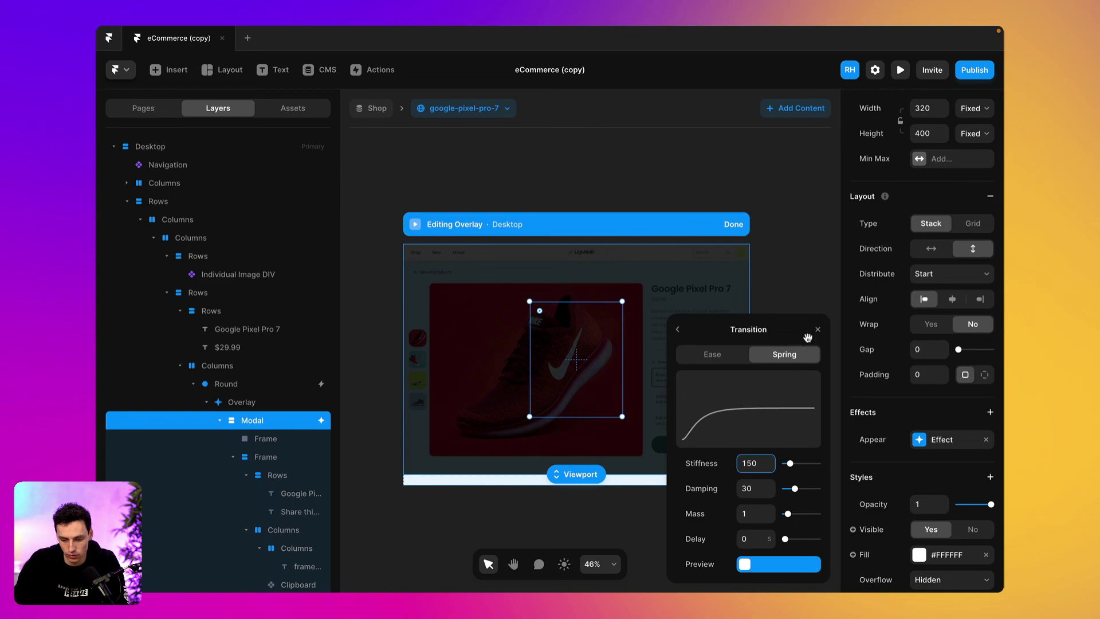
{"action": "left_click", "coordinate": [818, 331]}
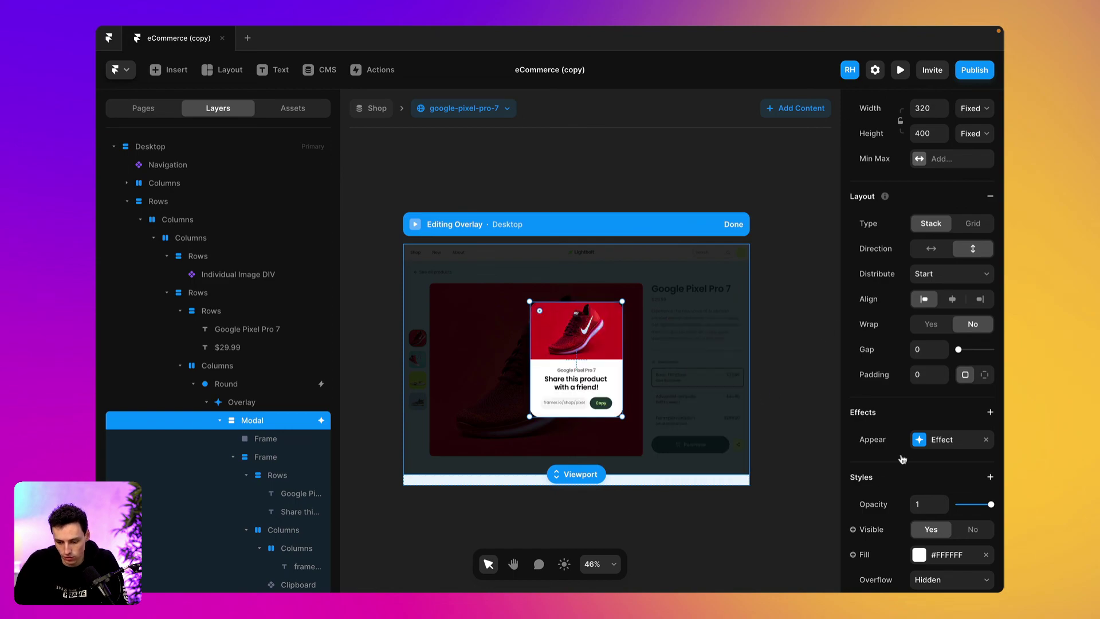
- Check the enter and exit settings of the Modal's appear effect
{"action": "left_click", "coordinate": [916, 440]}
{"action": "left_click", "coordinate": [767, 549]}
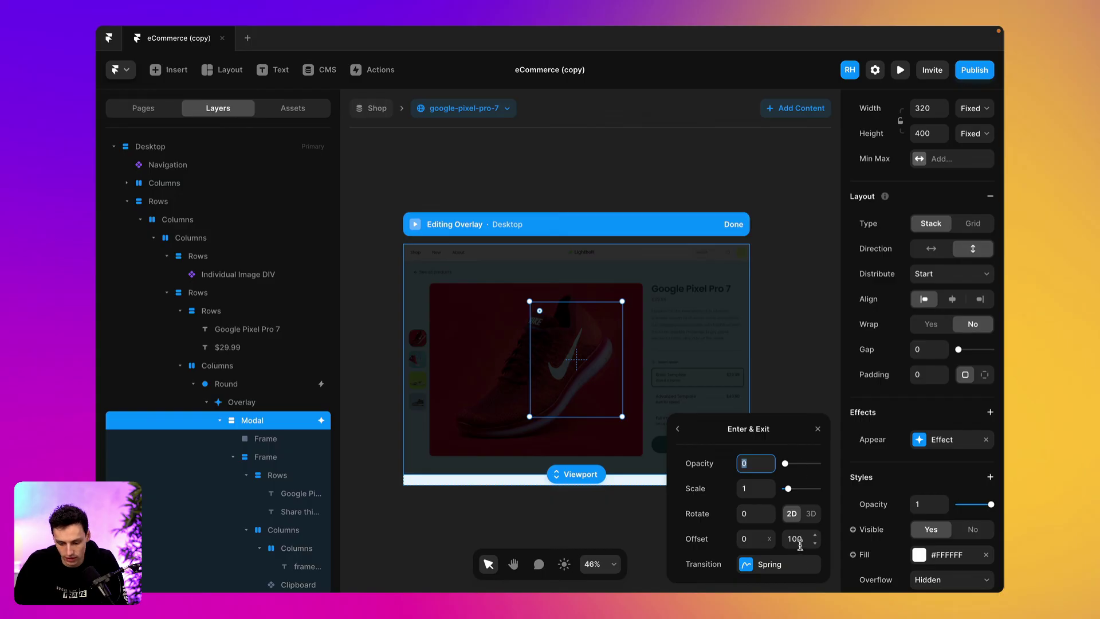
{"action": "left_click", "coordinate": [791, 287]}
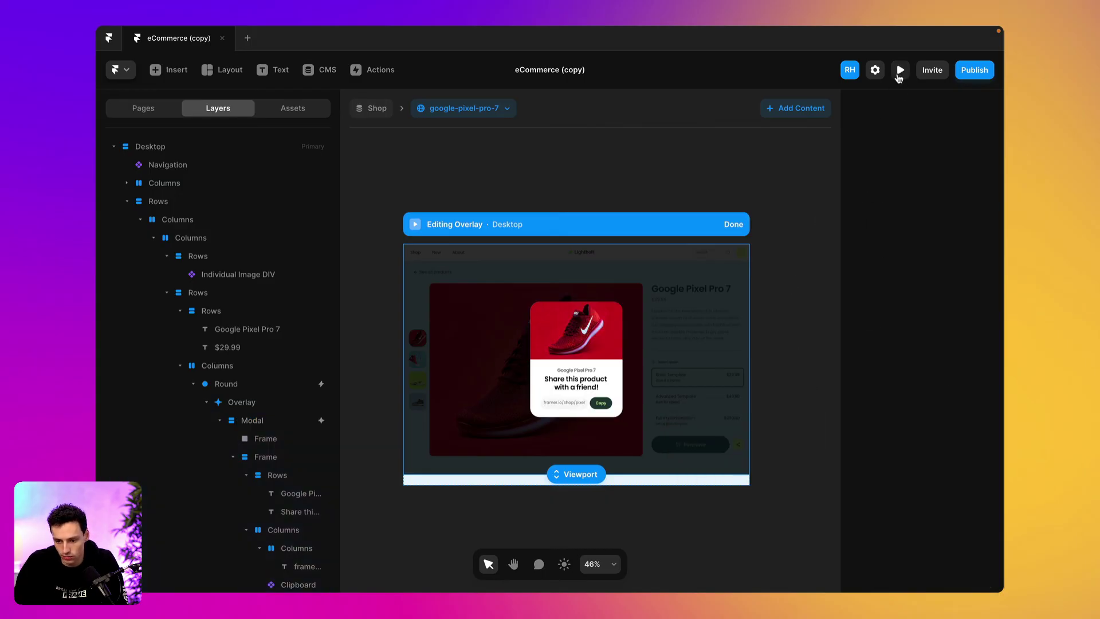
- Preview the product page and open and dismiss the share modal repeatedly to check its slide animation
{"action": "left_click", "coordinate": [899, 70]}
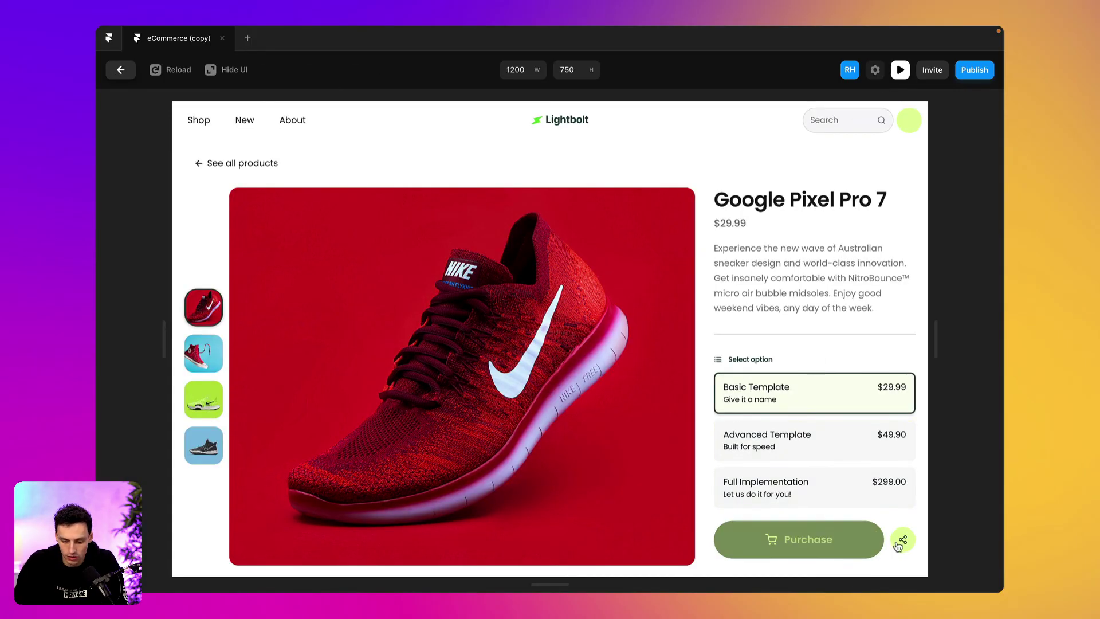
{"action": "left_click", "coordinate": [902, 539]}
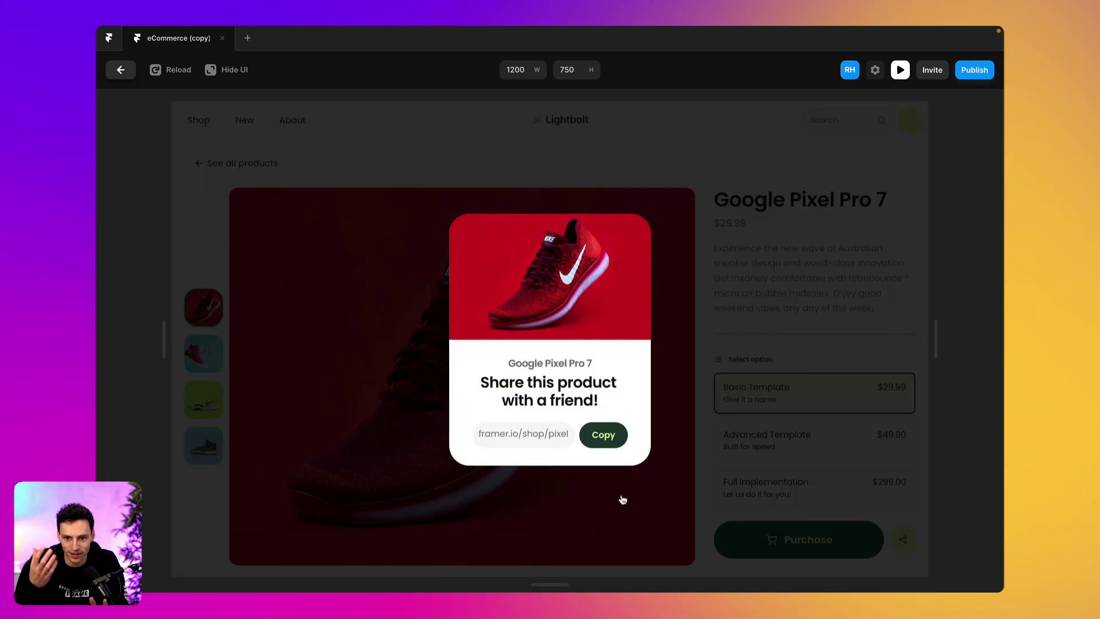
{"action": "left_click", "coordinate": [624, 530]}
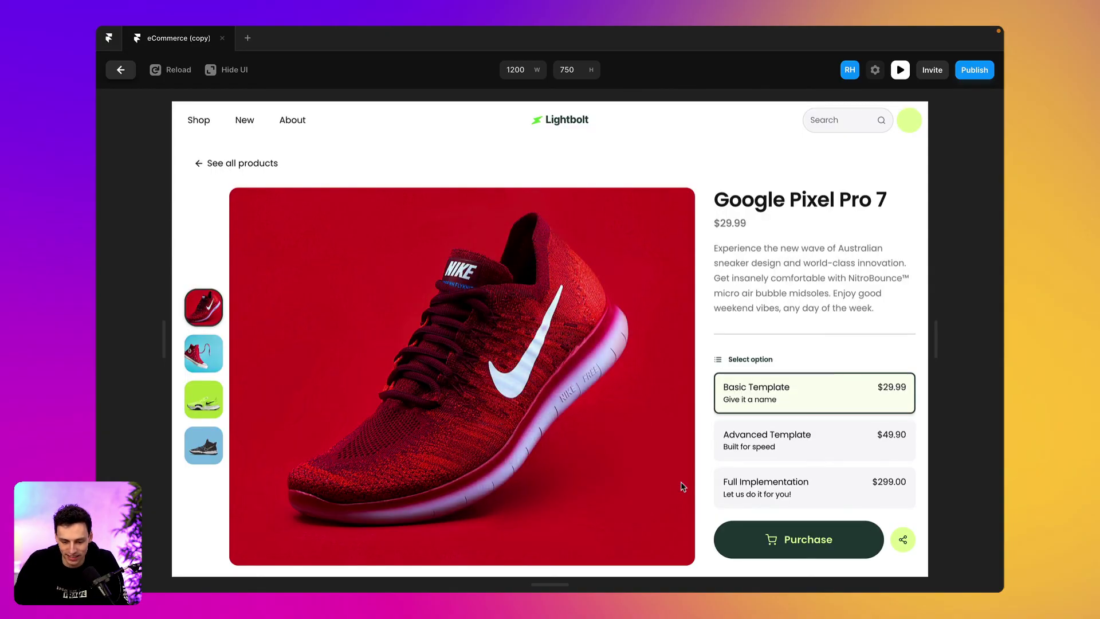
{"action": "left_click", "coordinate": [899, 543]}
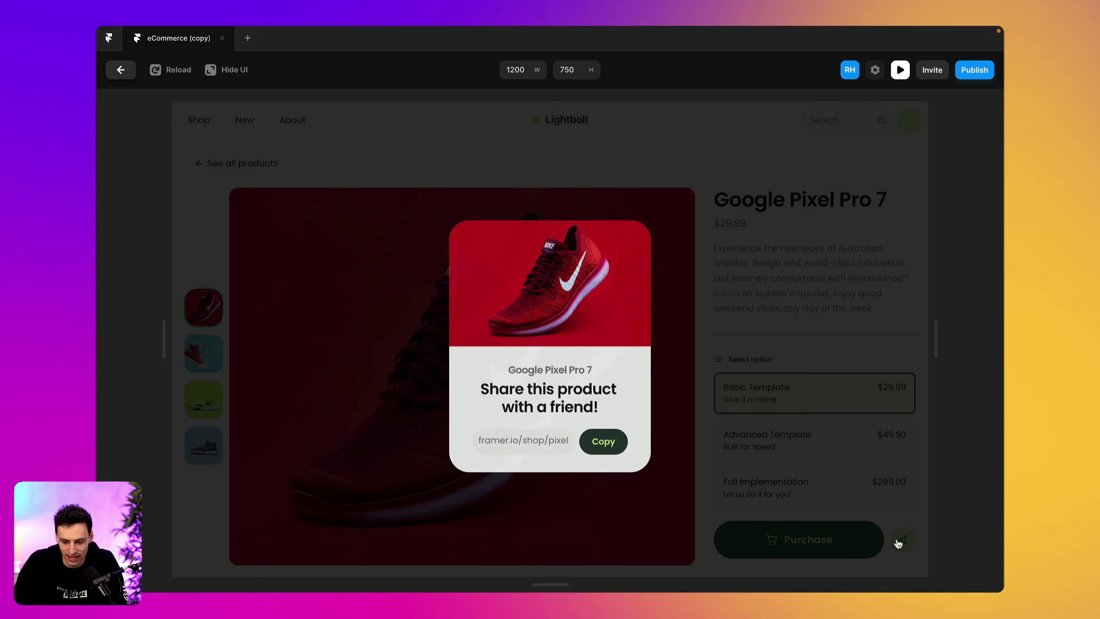
{"action": "left_click", "coordinate": [750, 398]}
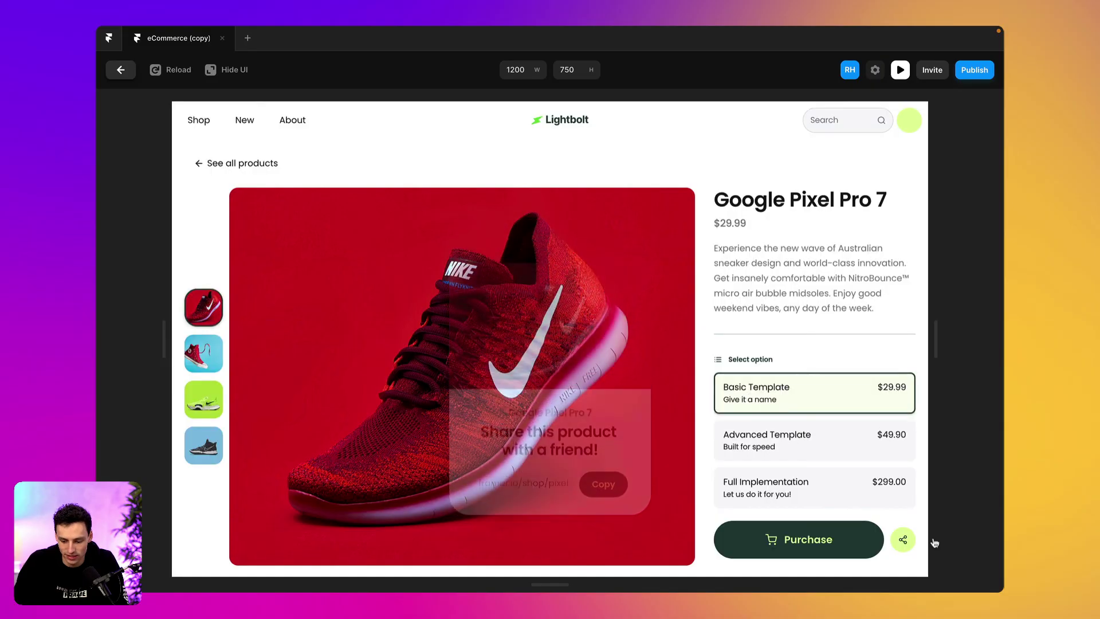
- Reopen the share modal in the preview and test selecting its text and copying the link
{"action": "left_click", "coordinate": [903, 542]}
{"action": "left_click_drag", "start_coordinate": [484, 433], "coordinate": [534, 406]}
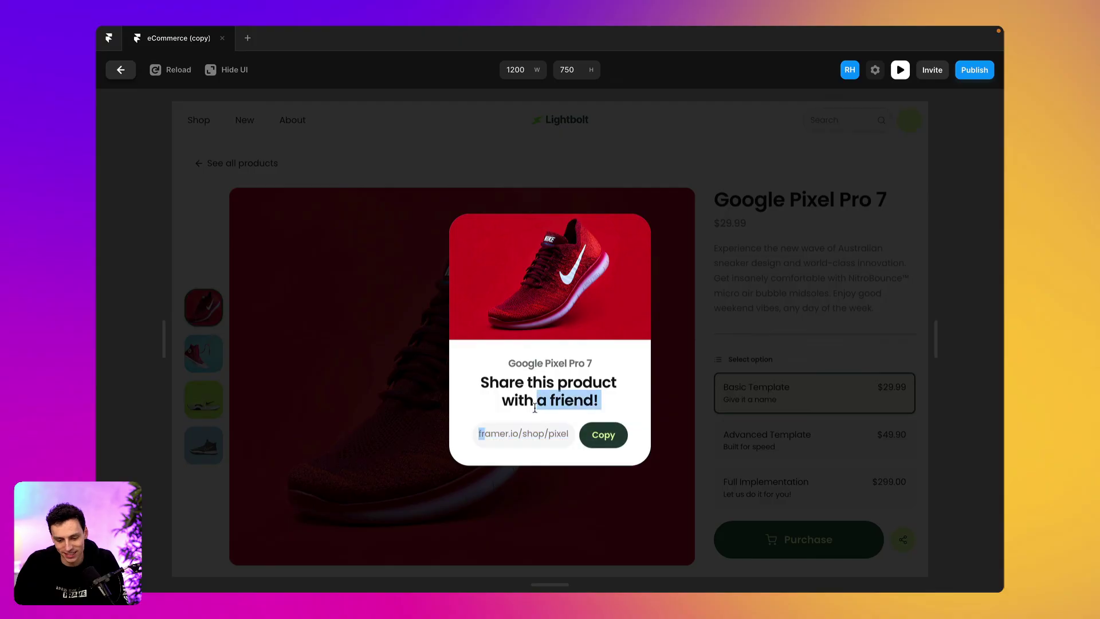
{"action": "left_click", "coordinate": [603, 435]}
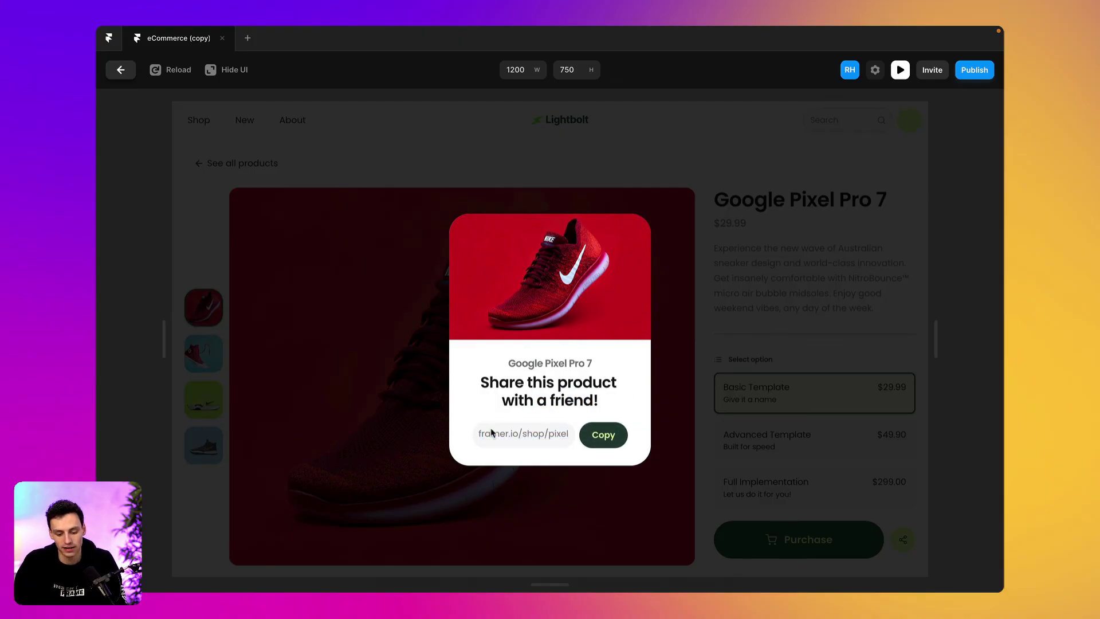
{"action": "key", "text": "ctrl+super+d"}
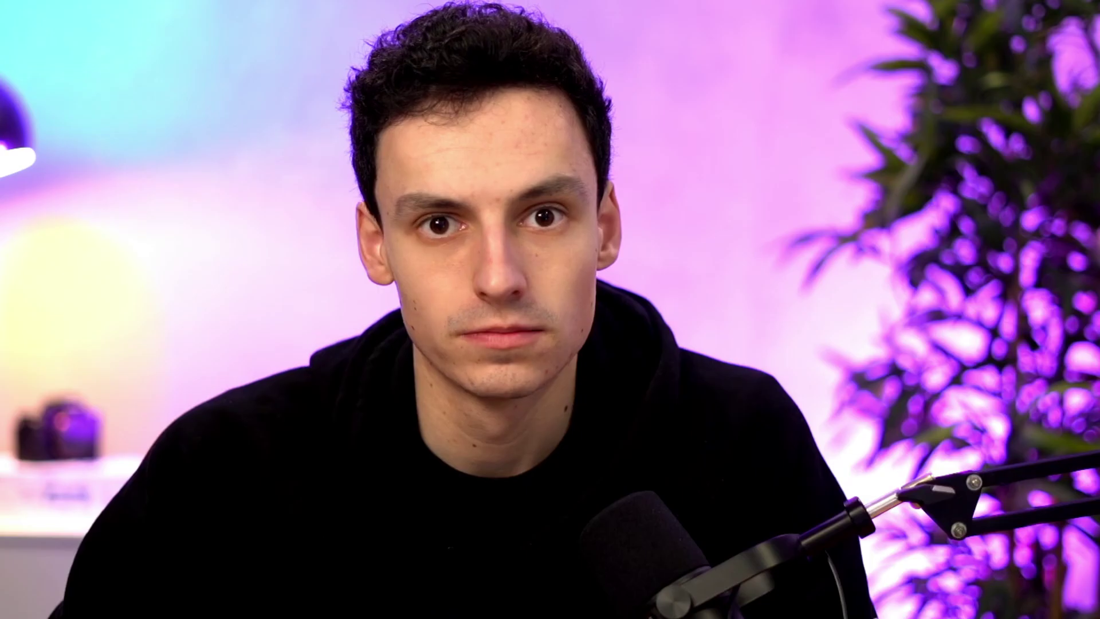